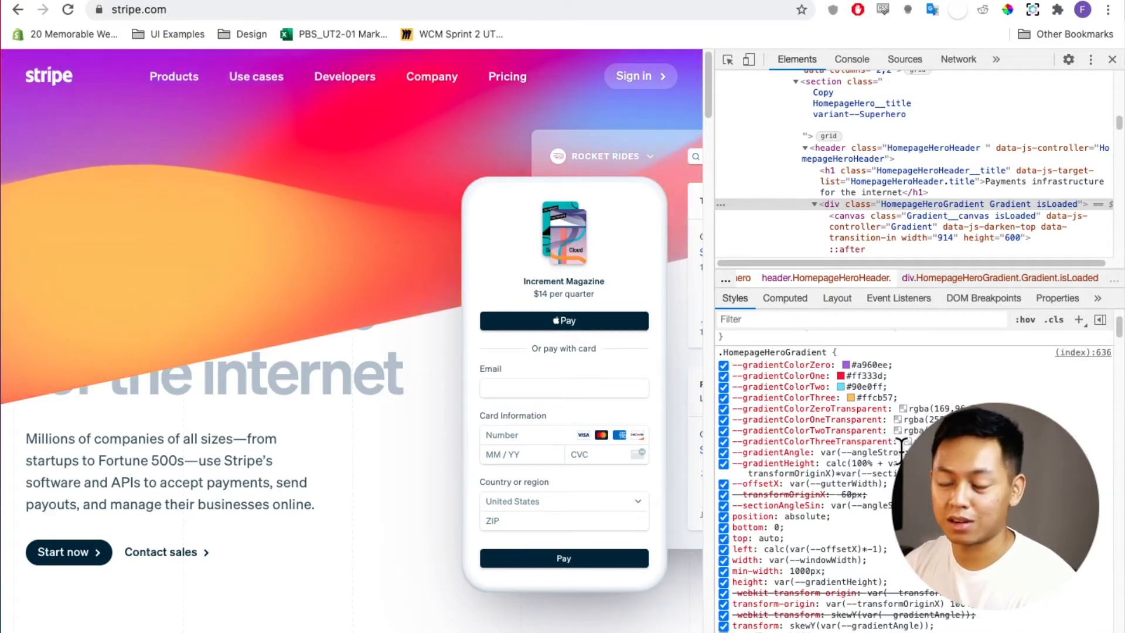
Step: Inspect the gradient CSS variables of Stripe's homepage hero in the element styles
click(829, 452)
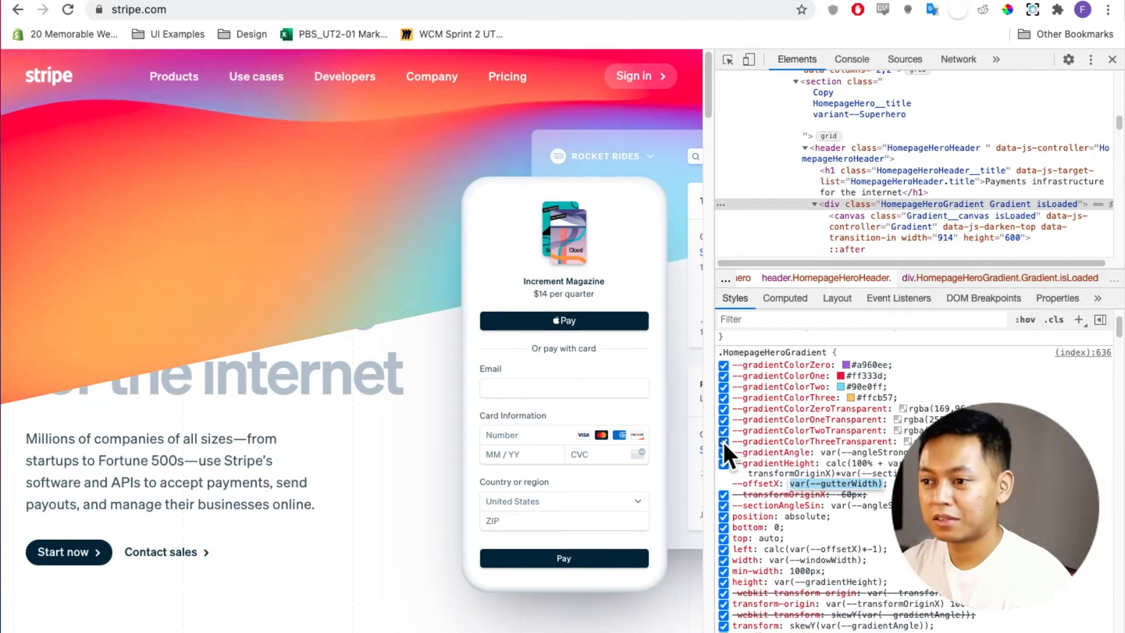
click(724, 452)
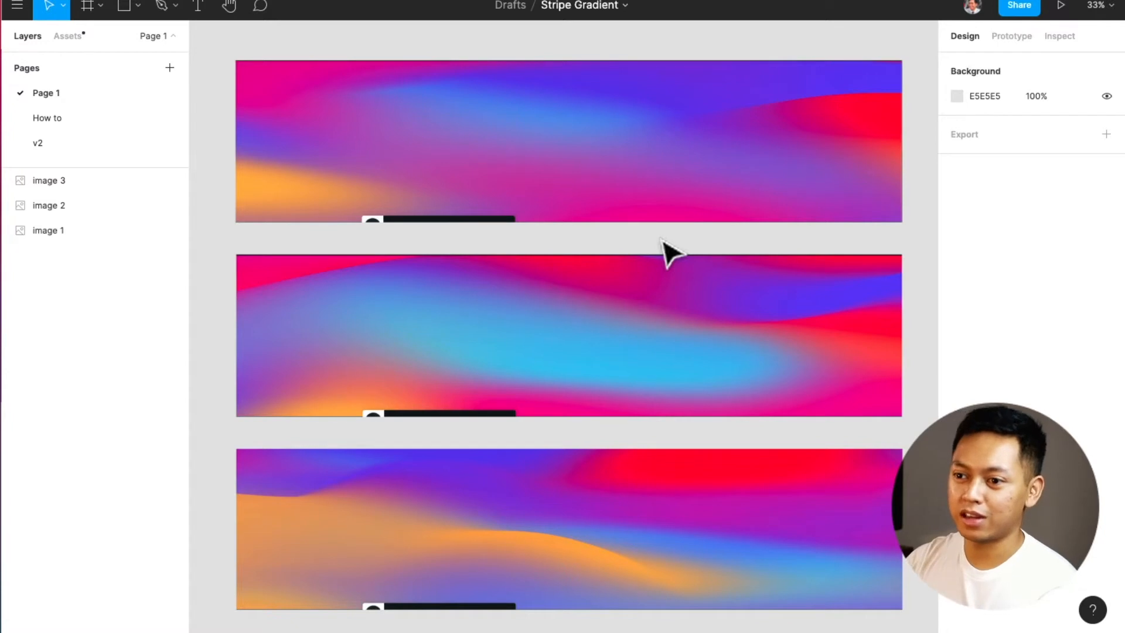
Step: Add a new page to the Stripe Gradient file and name it Making Gradients
scroll(706, 255, left, 3)
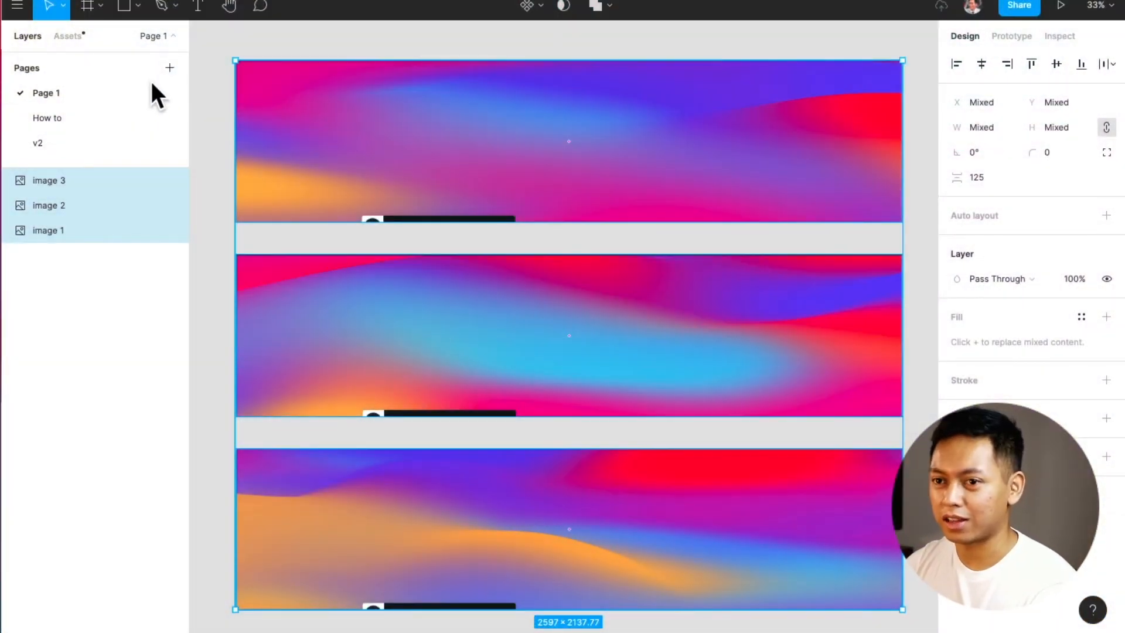
click(158, 76)
text(M)
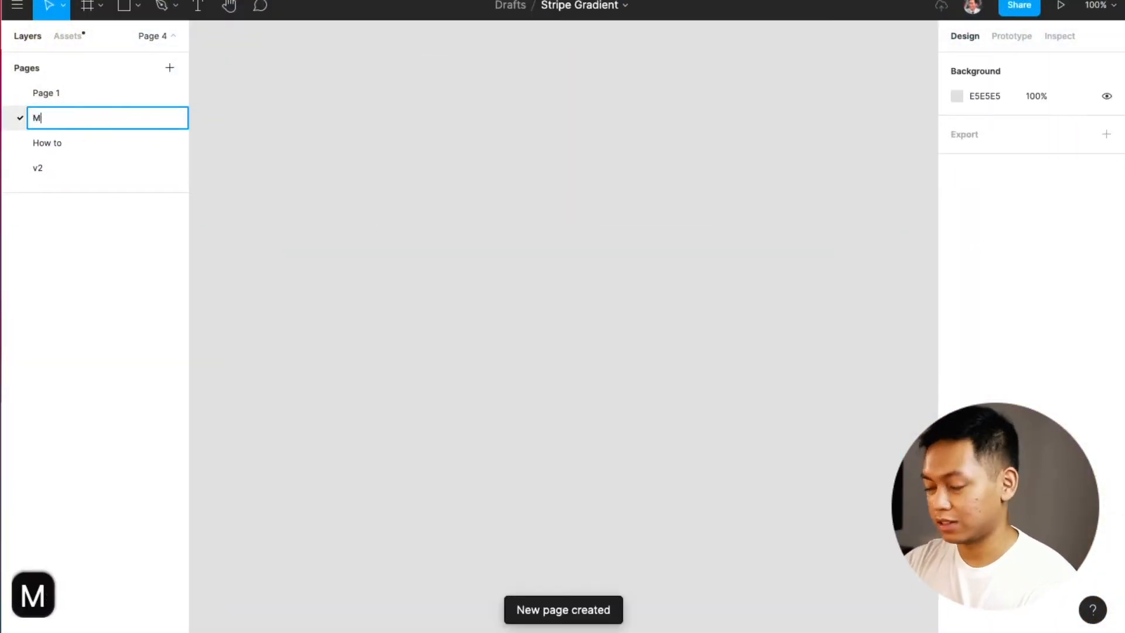
text(aking Gra)
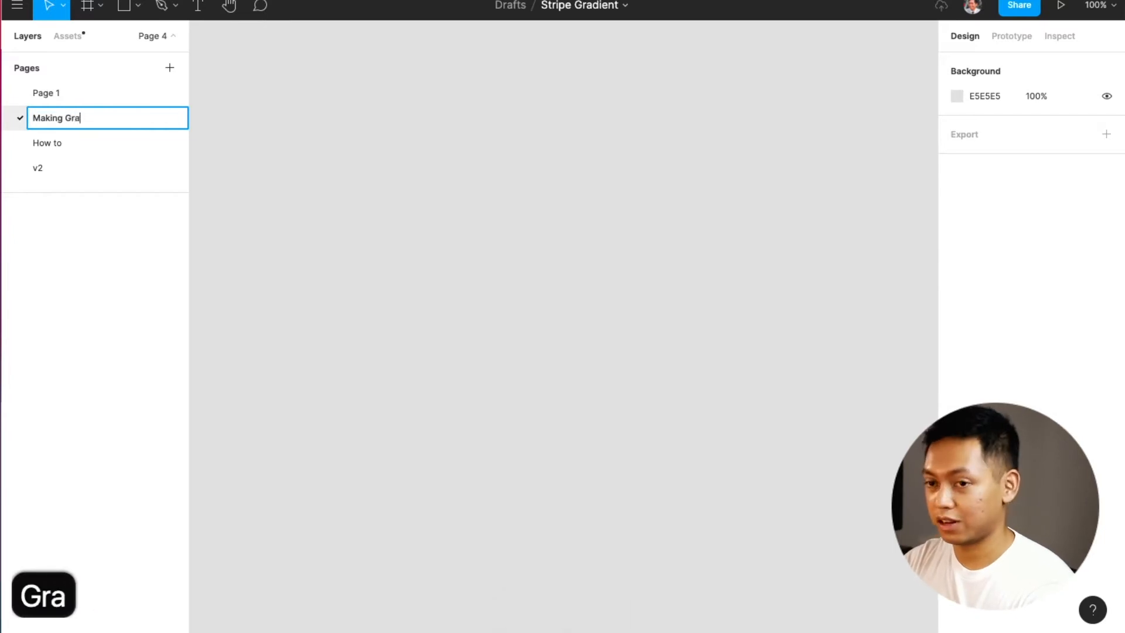
text(dients)
key(Return)
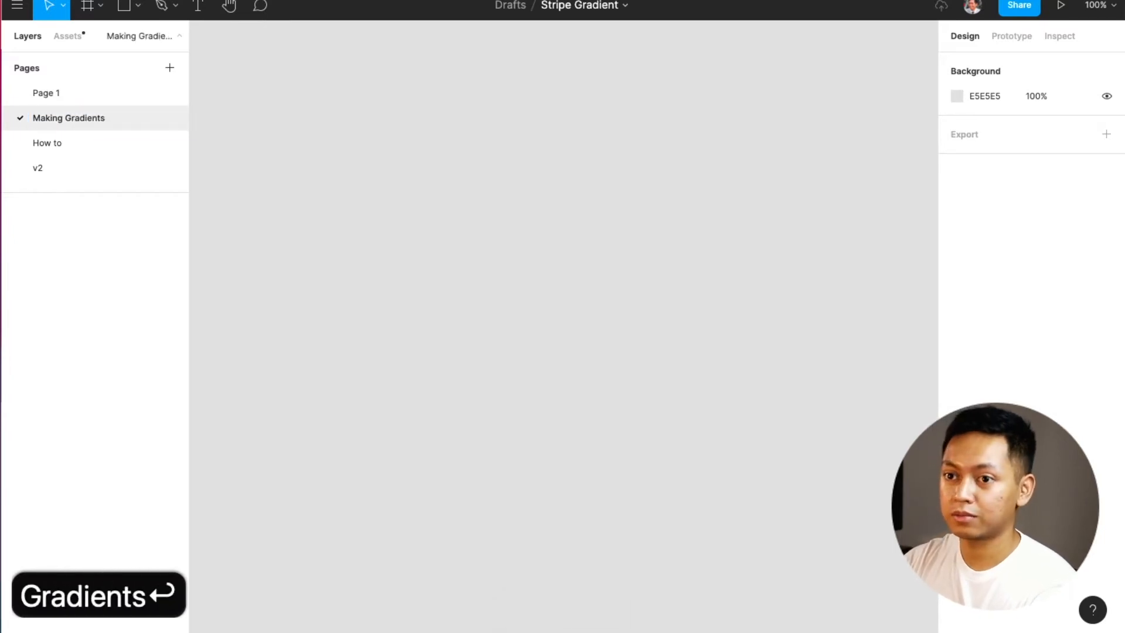
Step: Copy the uppermost gradient image from Page 1 and paste it onto the Making Gradients page
click(78, 95)
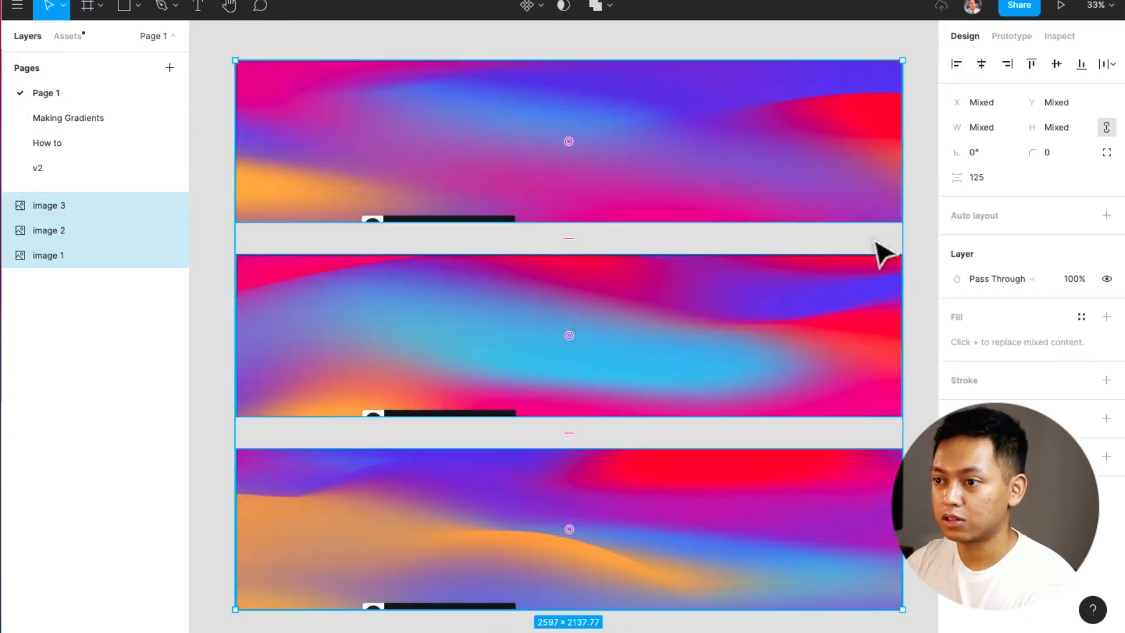
click(916, 237)
click(824, 150)
key(super+c)
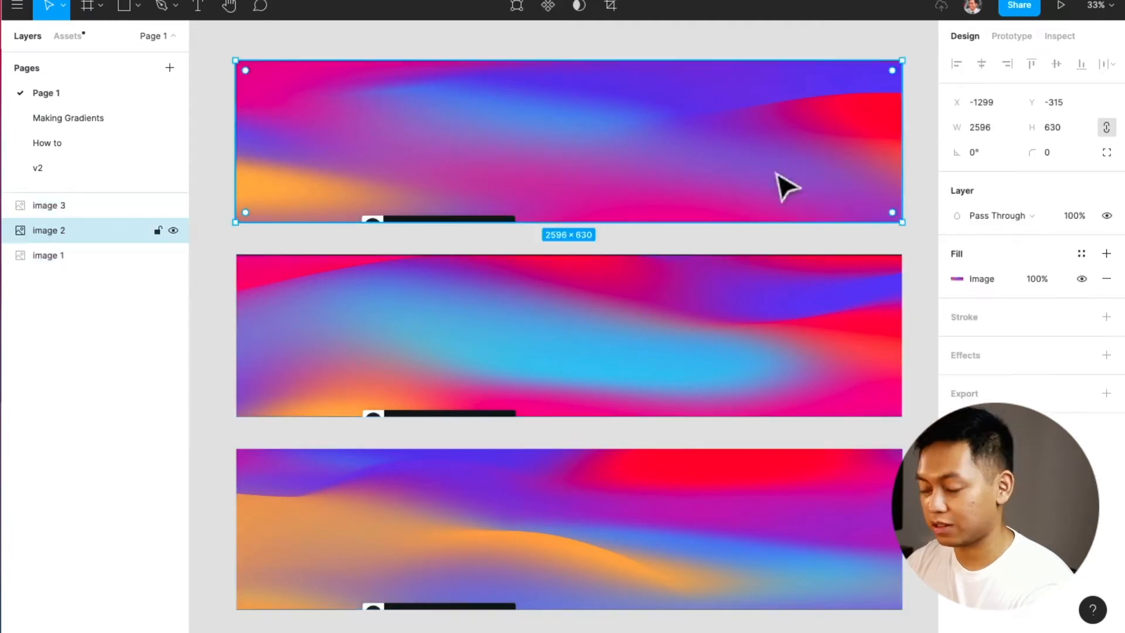
click(93, 118)
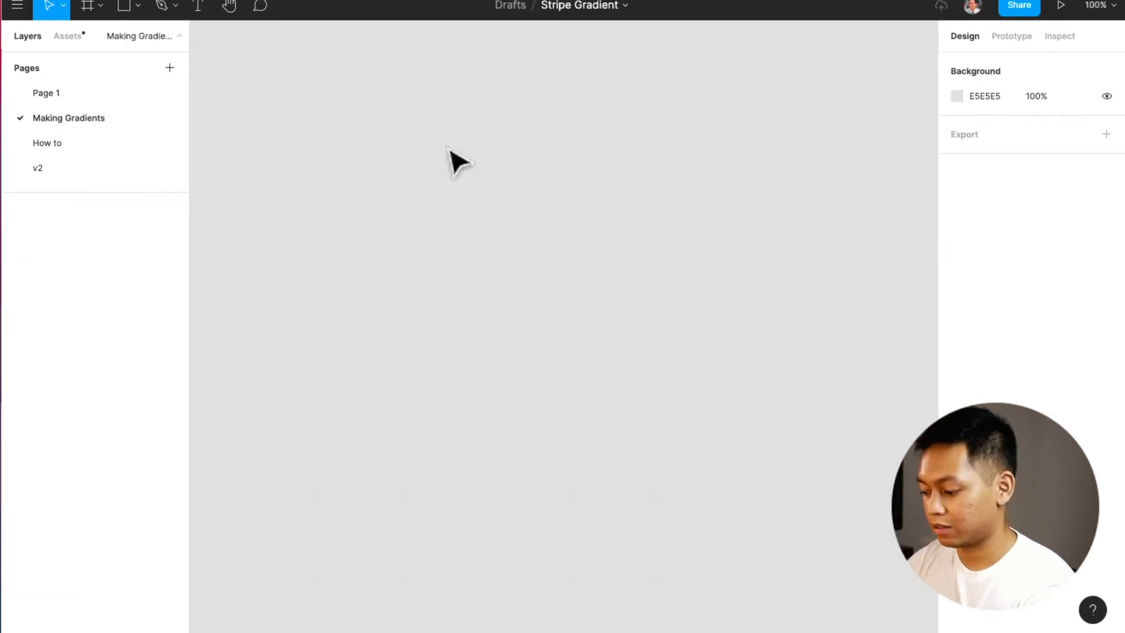
key(super+v)
Step: Create a new frame above the pasted image and size it to 1440 × 720
key(a)
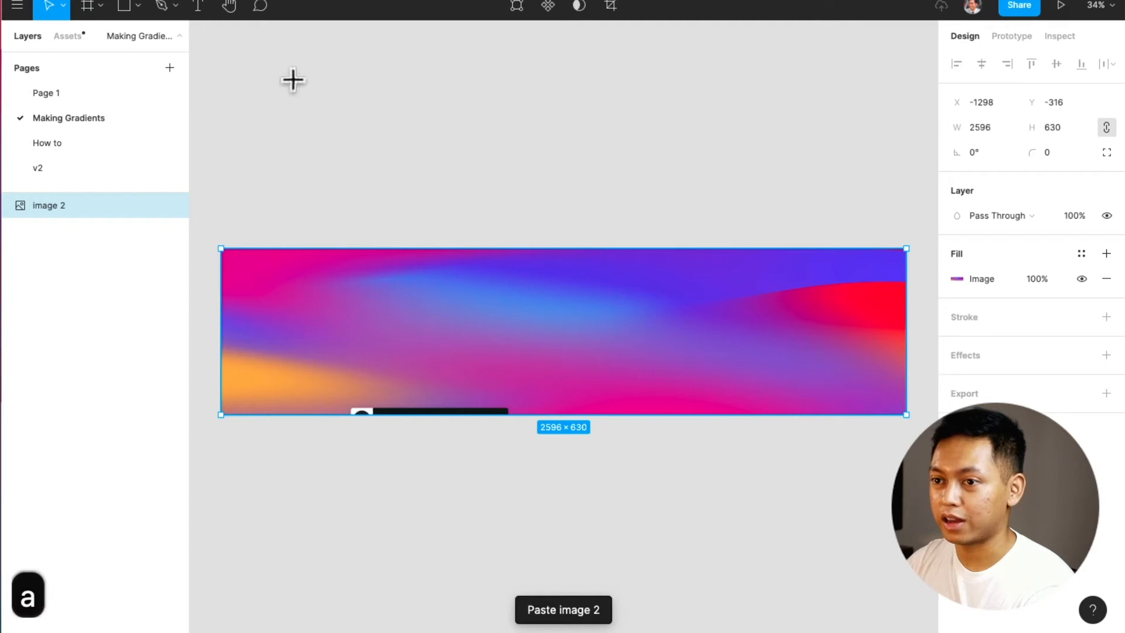
click(319, 95)
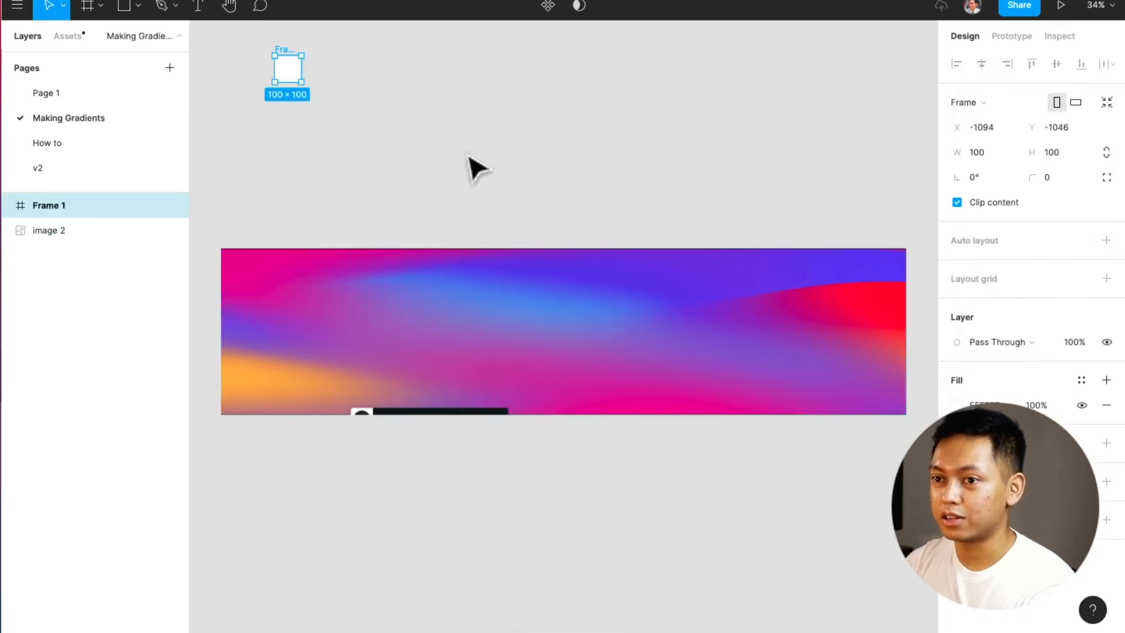
click(993, 151)
text(1440)
key(Return)
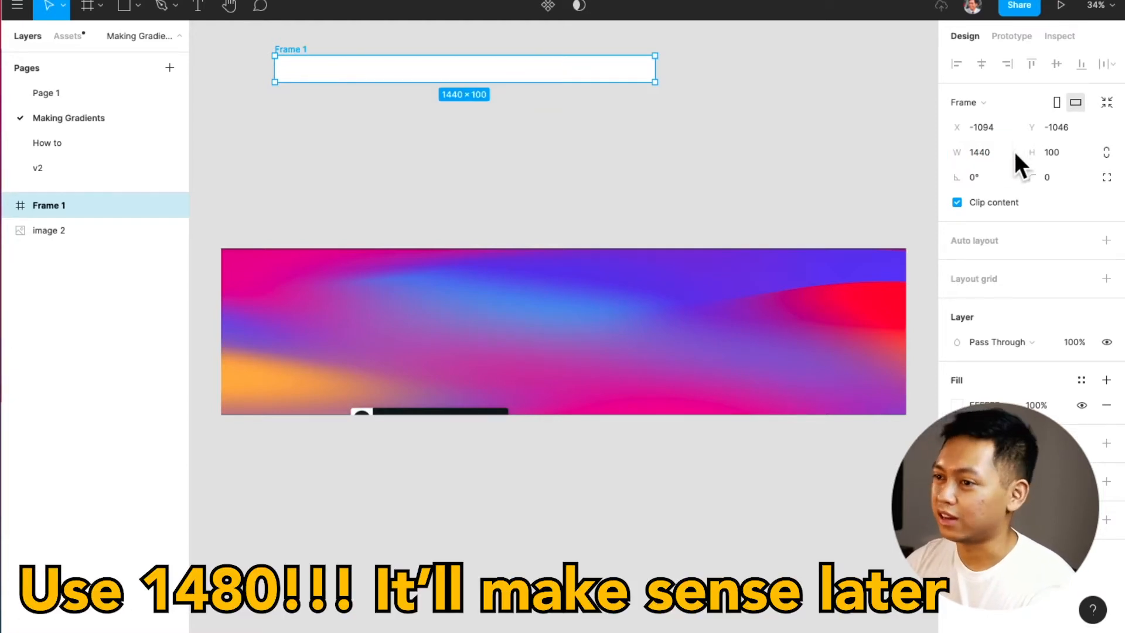
click(1066, 157)
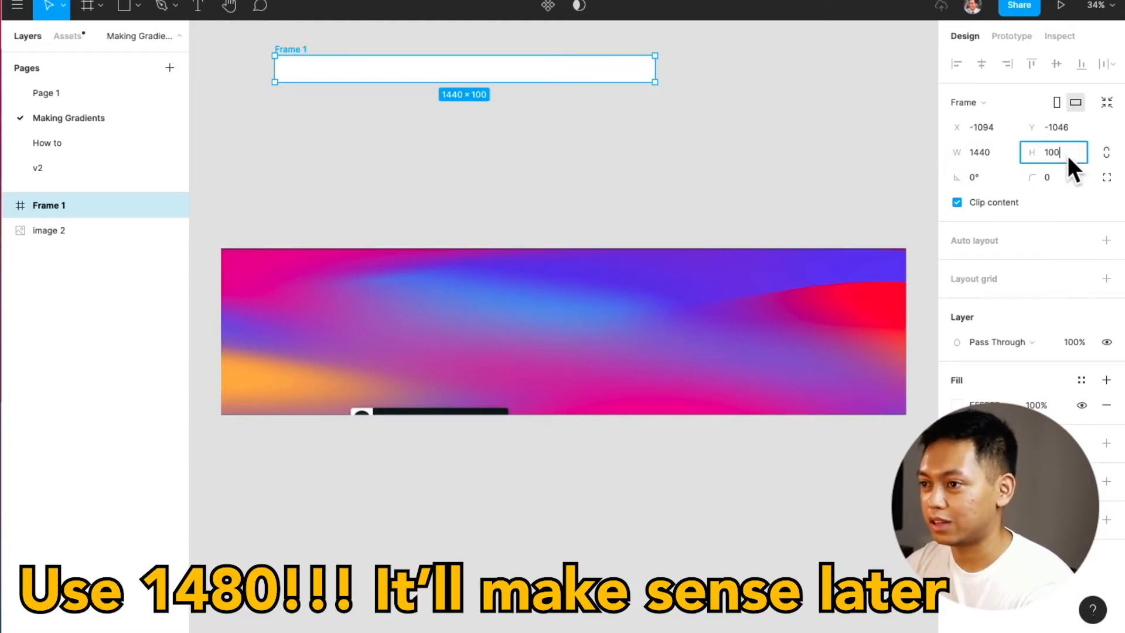
text(720)
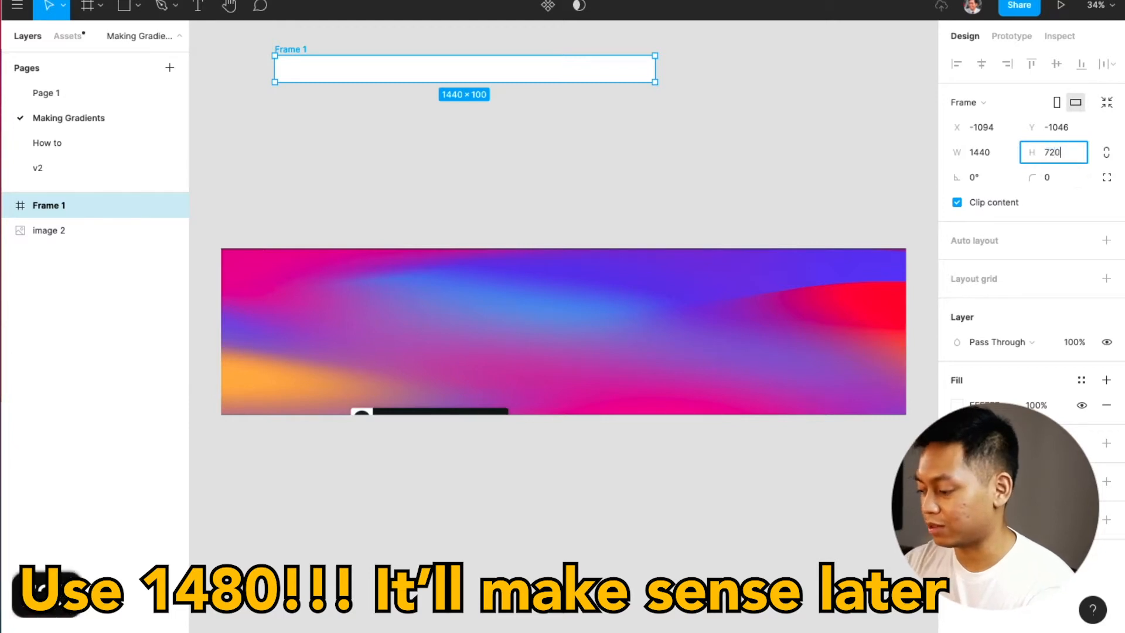
key(Return)
Step: Move the gradient image slightly down, away from the frame, and set the frame's height to 600
drag(771, 338, 775, 364)
click(711, 120)
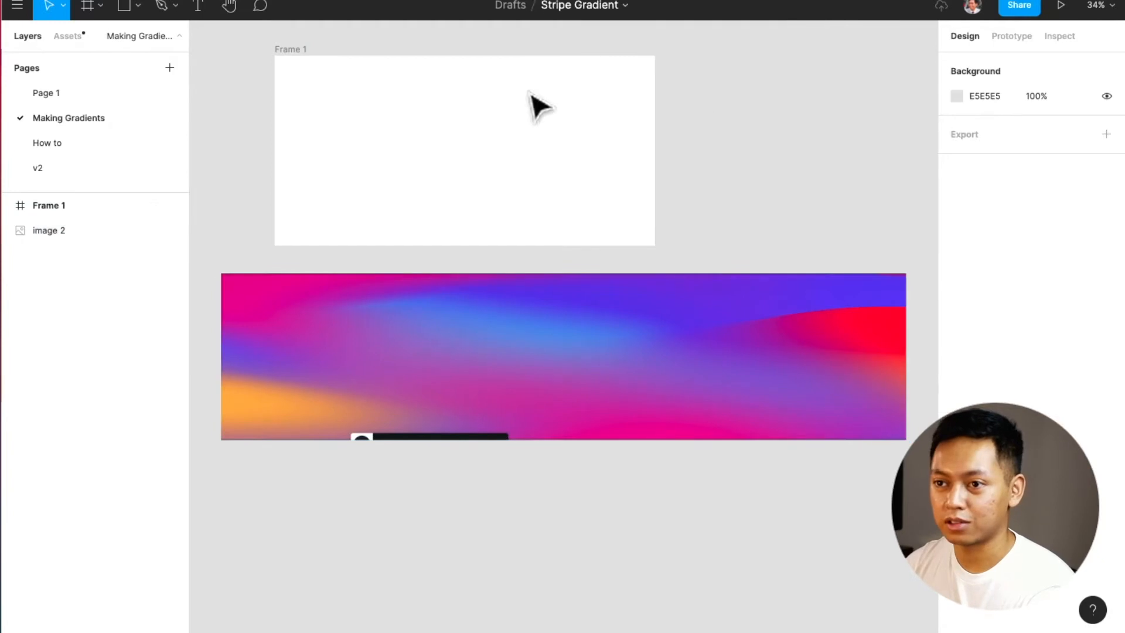
click(307, 61)
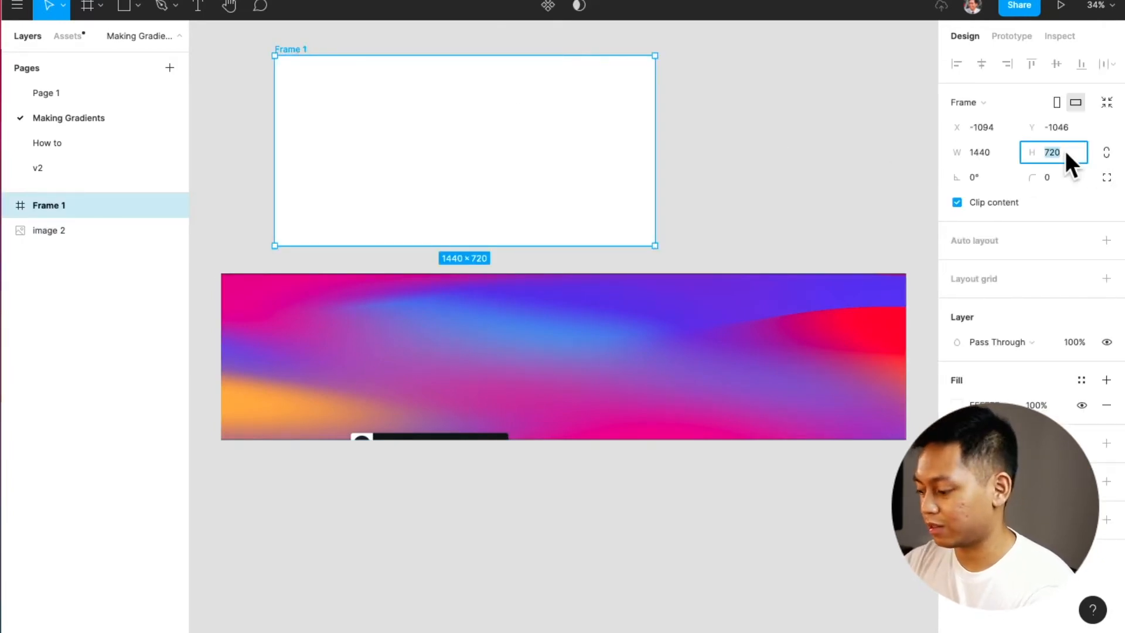
text(600)
key(Return)
click(786, 152)
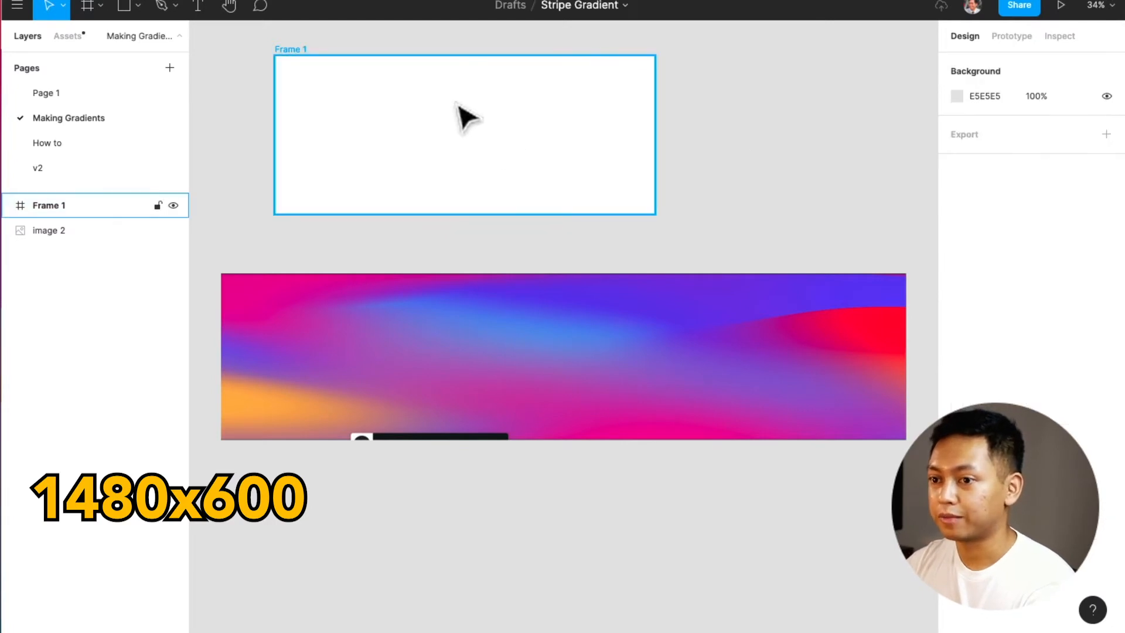
Step: Fill the frame with the amber Muda Presentation colour style and detach the fill from that style
scroll(344, 246, up, 1)
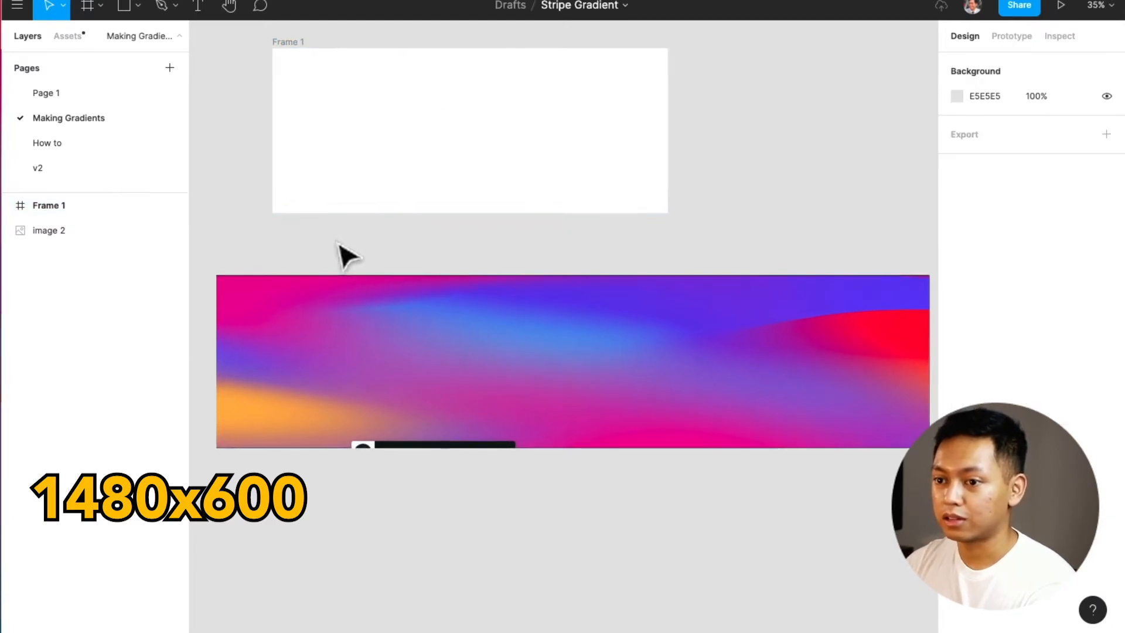
scroll(345, 252, up, 1)
click(296, 71)
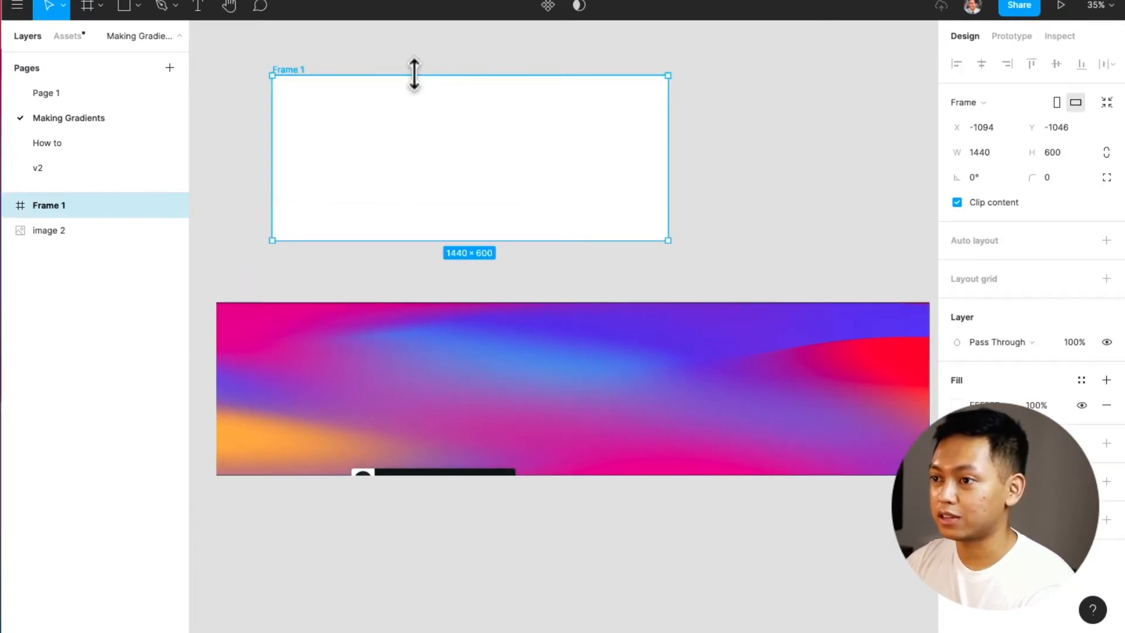
click(1081, 380)
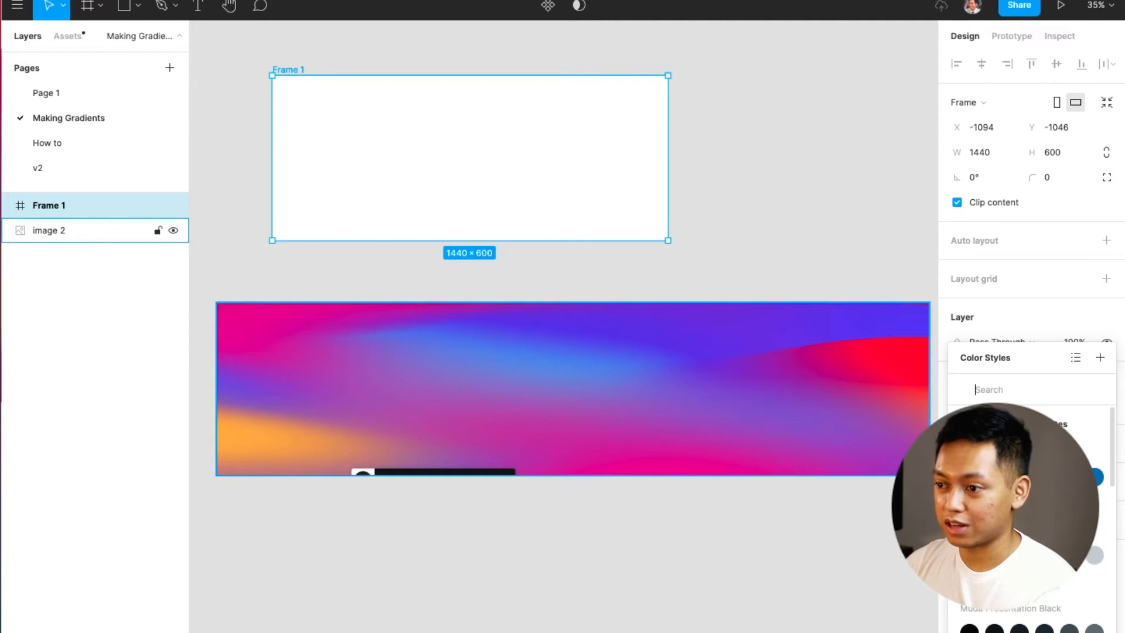
click(1019, 477)
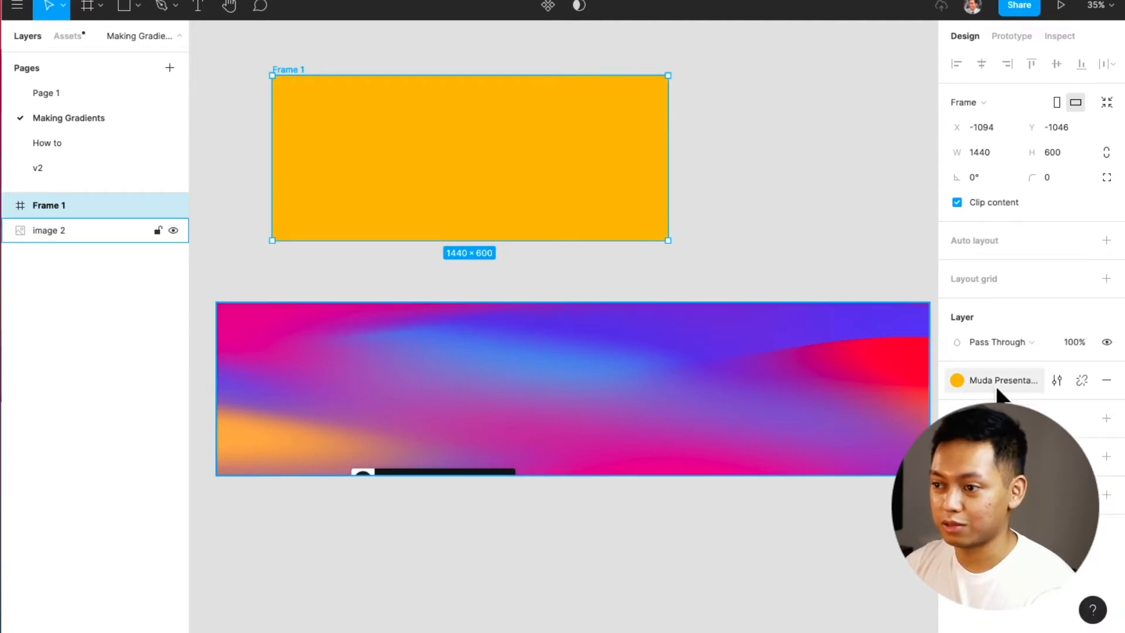
click(1057, 381)
key(Escape)
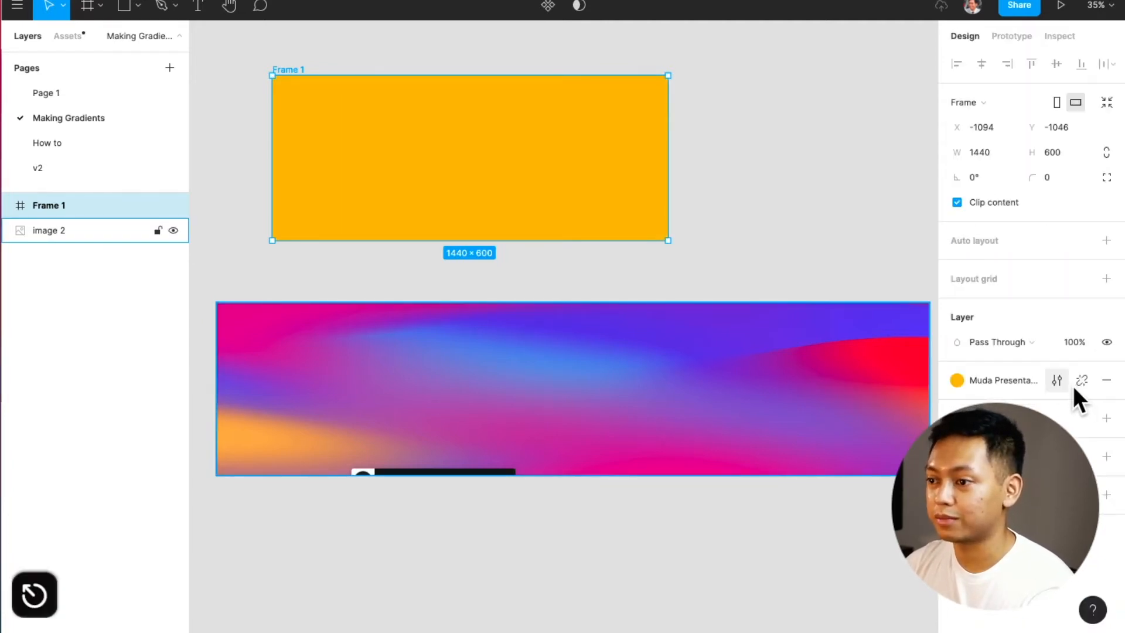
click(1082, 381)
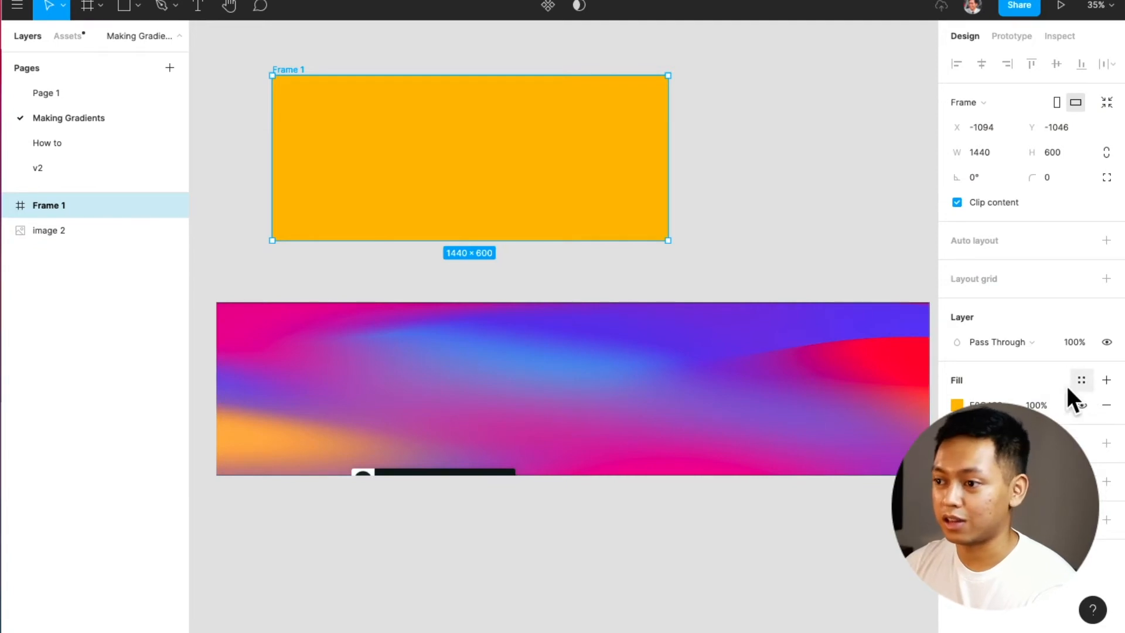
Step: Change the frame's fill to a linear gradient, move the transparent stop towards the middle and recolour it purple A300F0
click(956, 405)
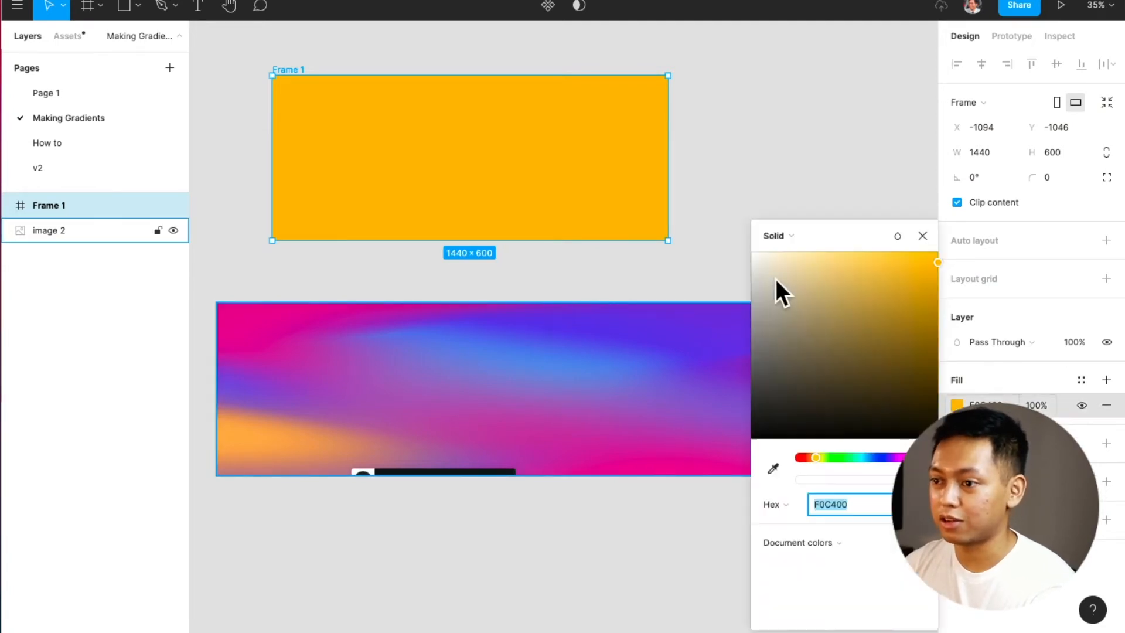
click(803, 234)
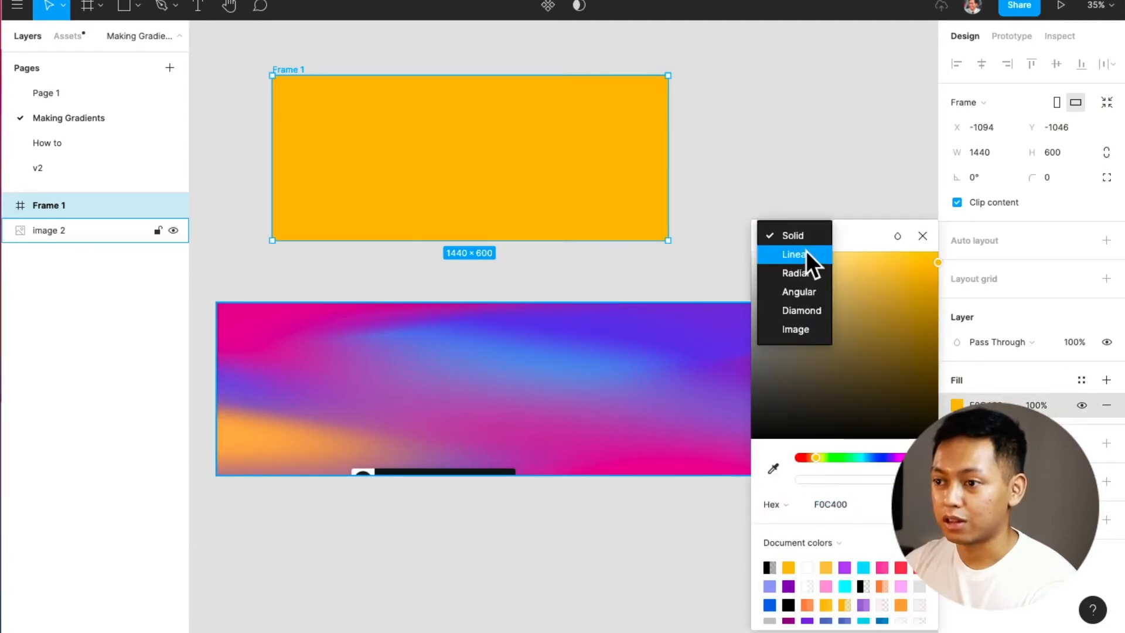
click(807, 254)
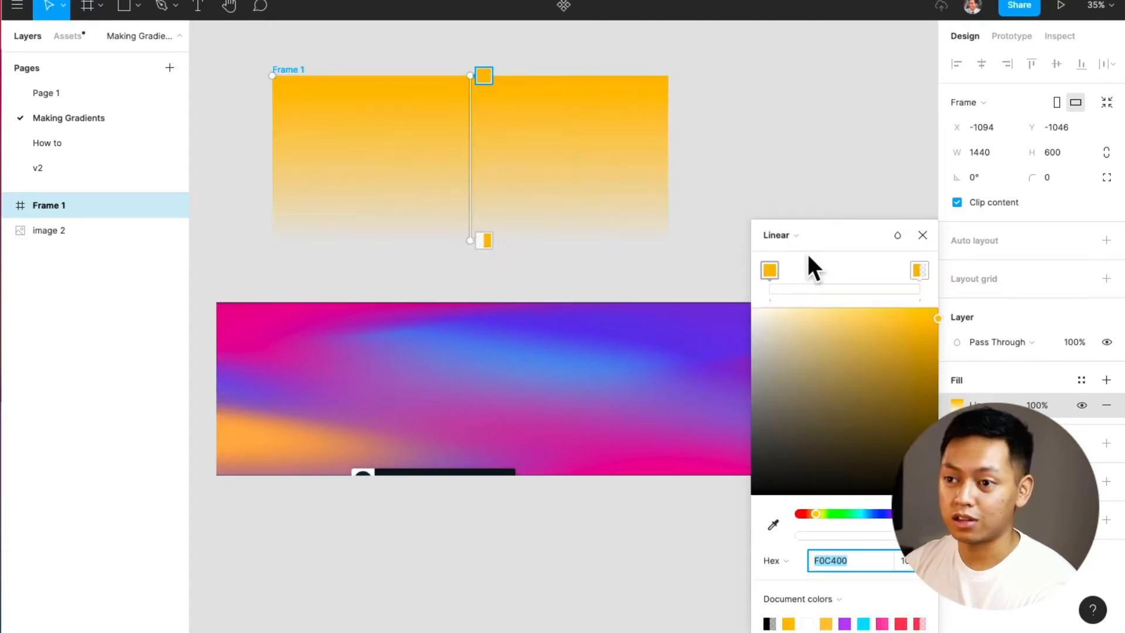
drag(919, 270, 831, 270)
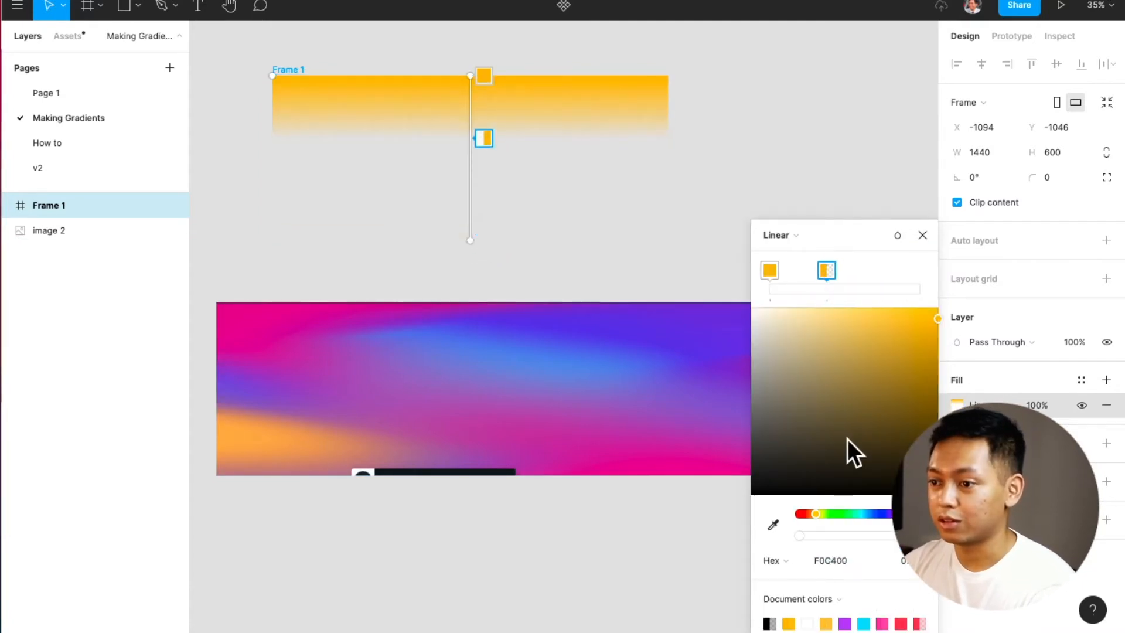
click(894, 514)
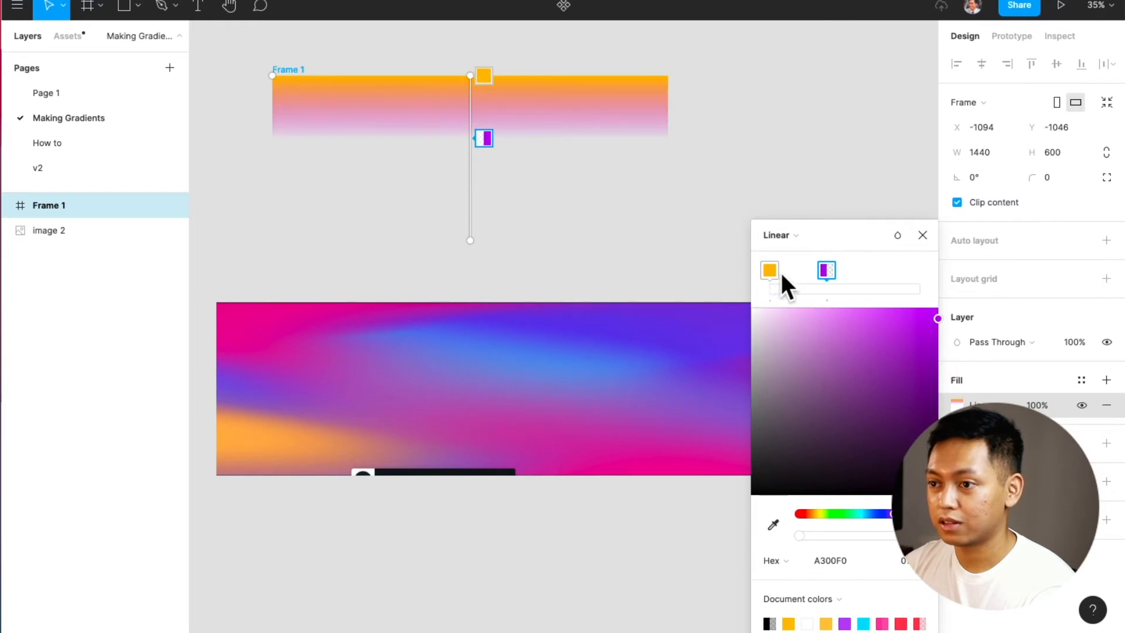
Step: Swap the gradient stops so purple starts and amber ends the fill, and make the purple stop fully opaque
drag(769, 270, 952, 268)
drag(823, 270, 752, 280)
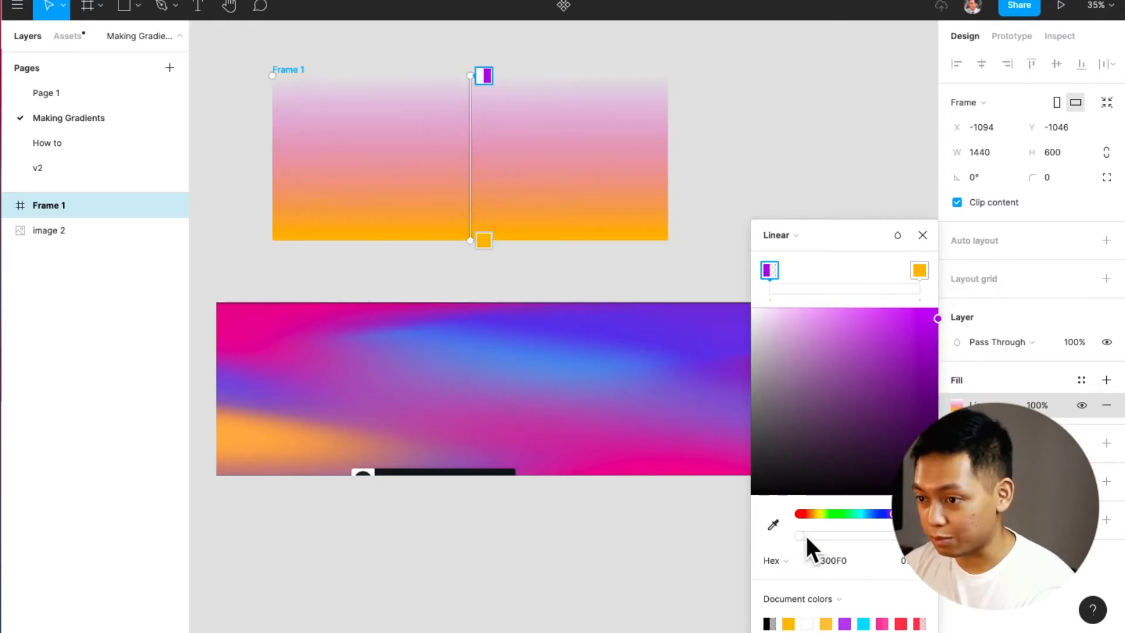
drag(868, 533, 936, 535)
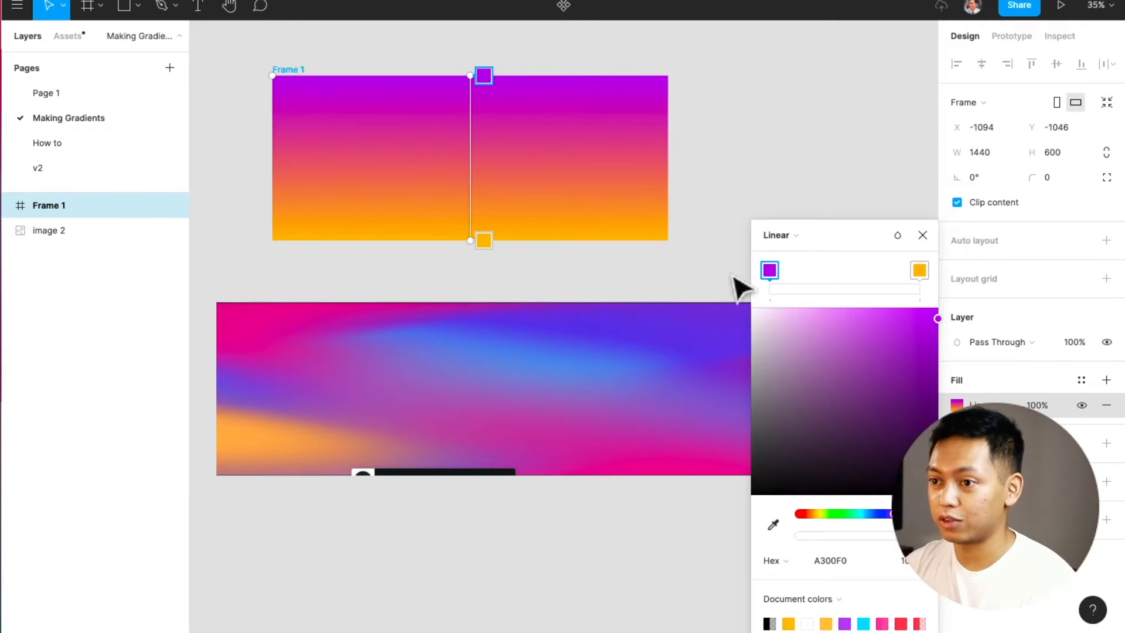
key(Escape)
click(743, 176)
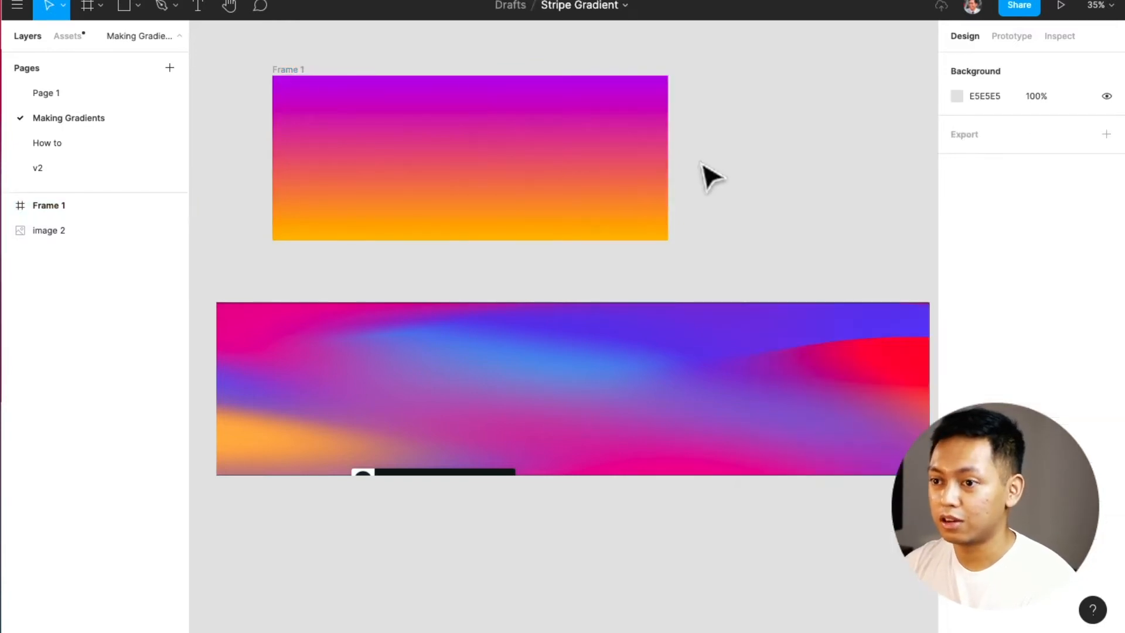
Step: Draw an ellipse about 721 × 224 on the gradient image, rotate it to -6° and place it over the blue area
key(o)
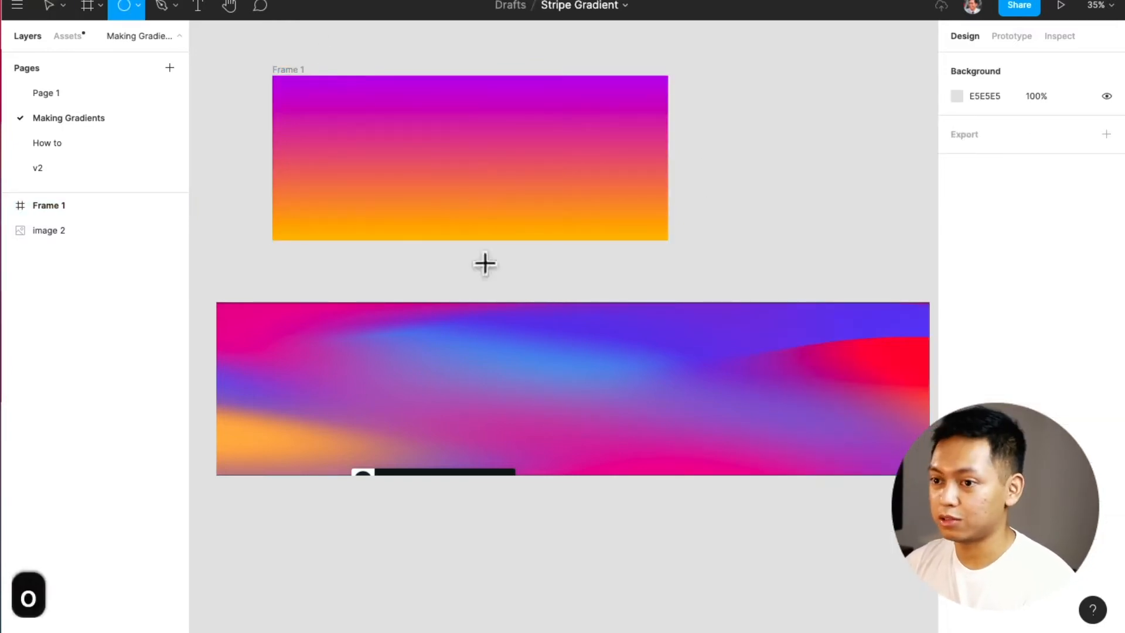
mouse_move(452, 333)
mouse_down()
mouse_move(637, 408)
mouse_move(650, 395)
mouse_up()
drag(657, 330, 665, 329)
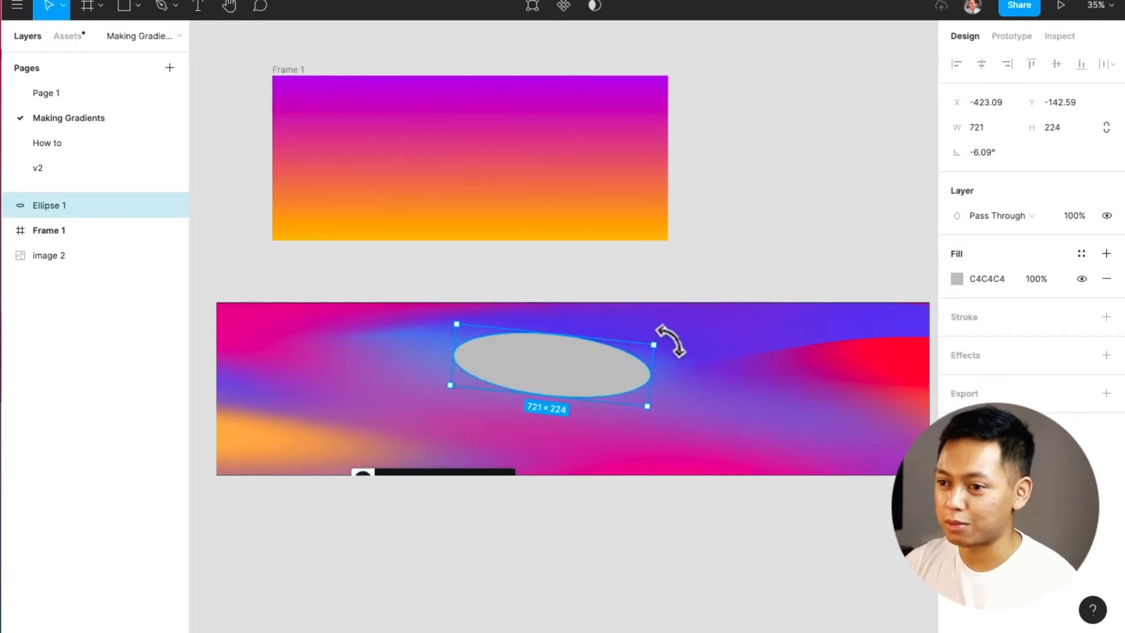
mouse_move(572, 377)
mouse_down()
mouse_move(547, 357)
mouse_move(571, 357)
mouse_up()
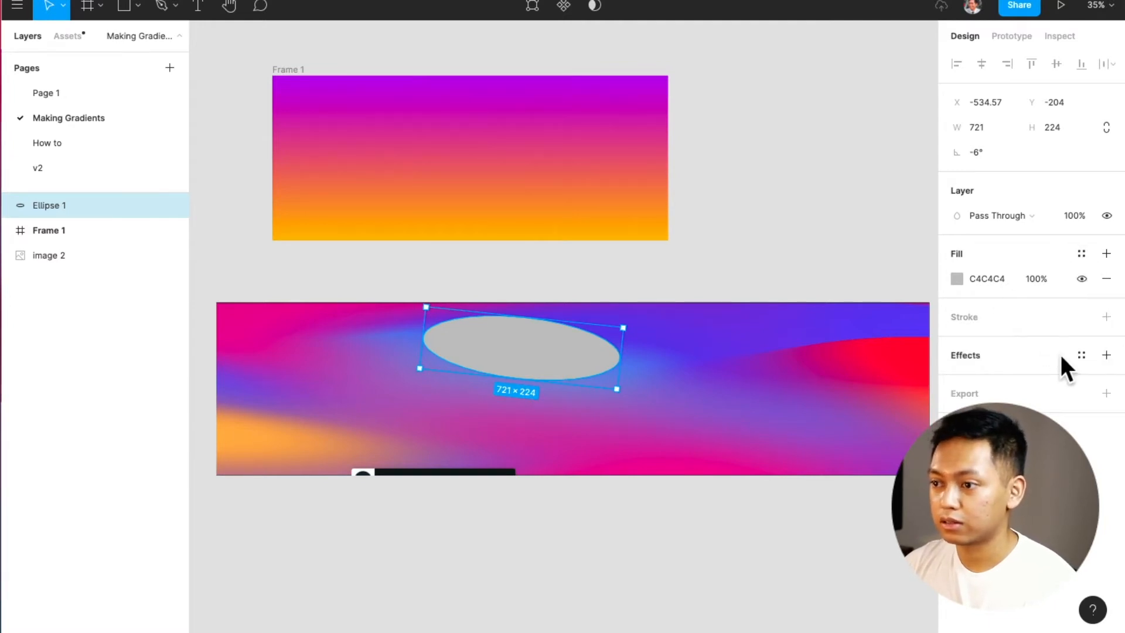
Step: Add a layer blur effect to the grey ellipse and set its blur to 120
click(1106, 355)
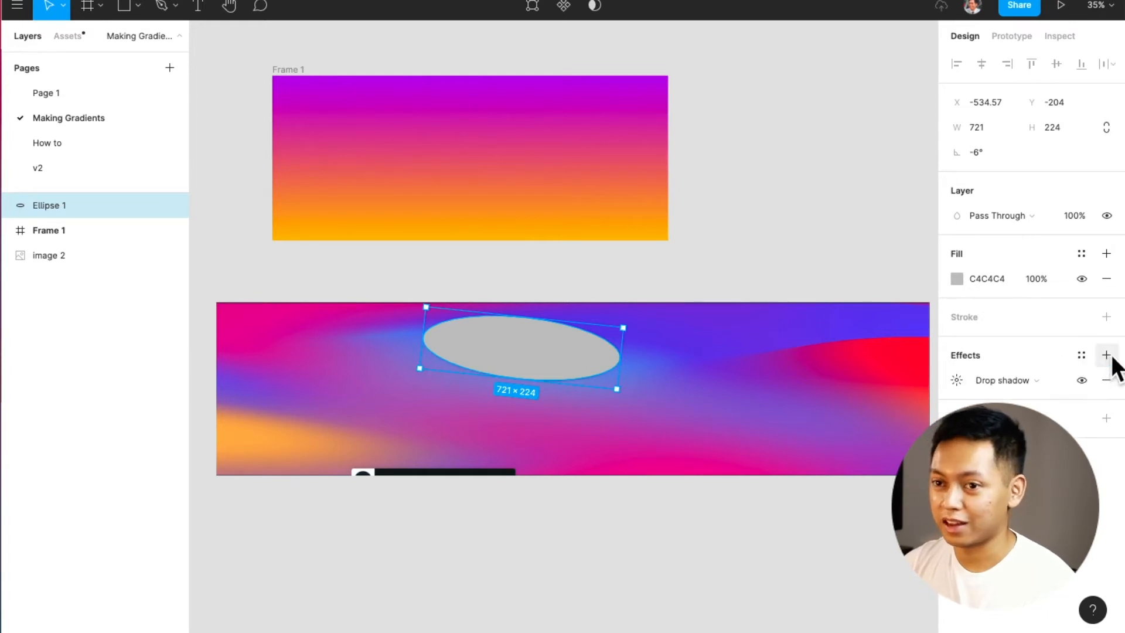
click(1016, 380)
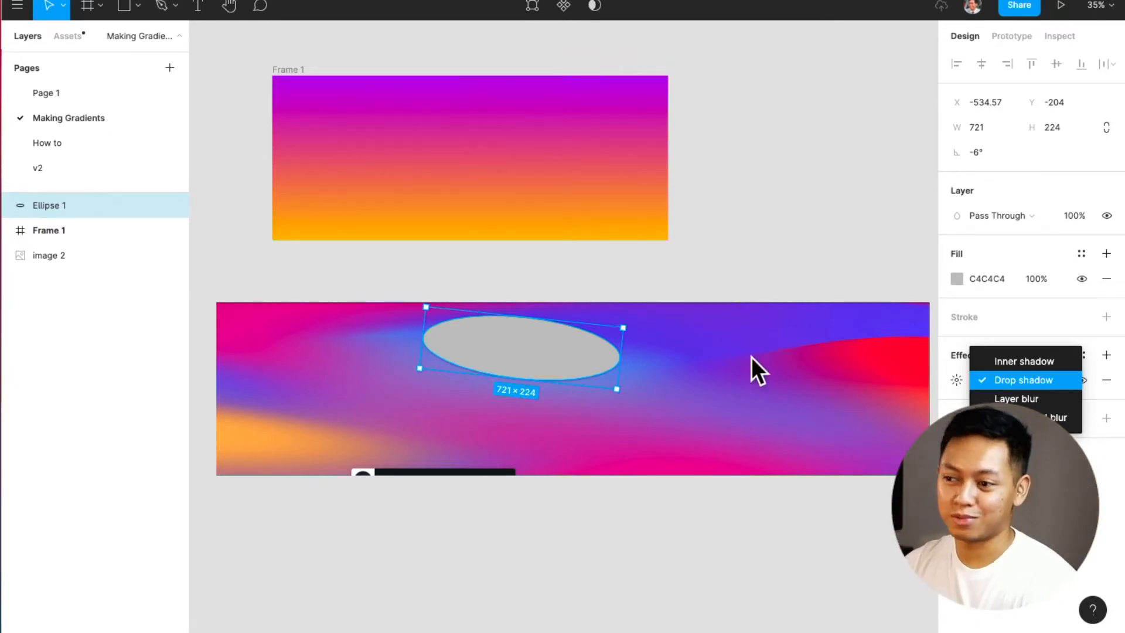
click(1009, 398)
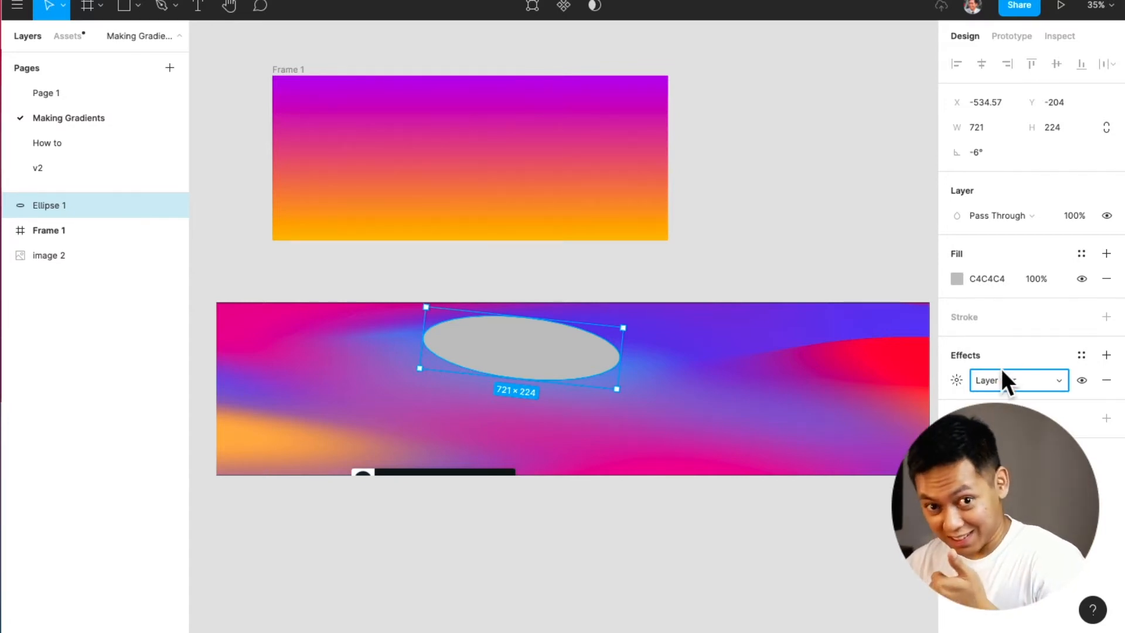
click(962, 370)
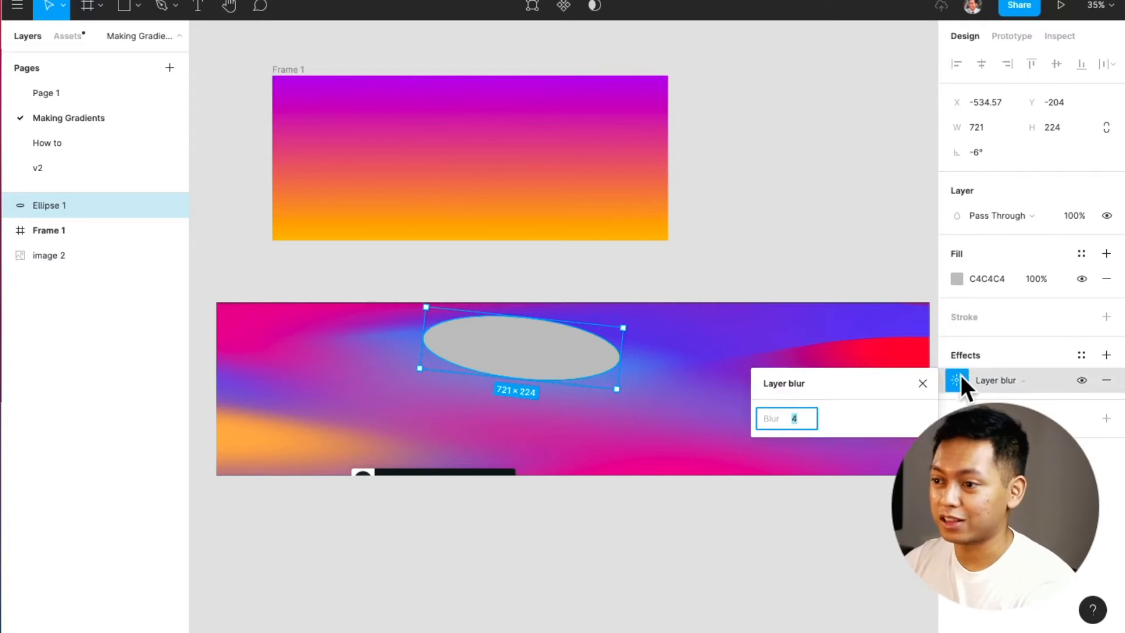
text(20)
key(Return)
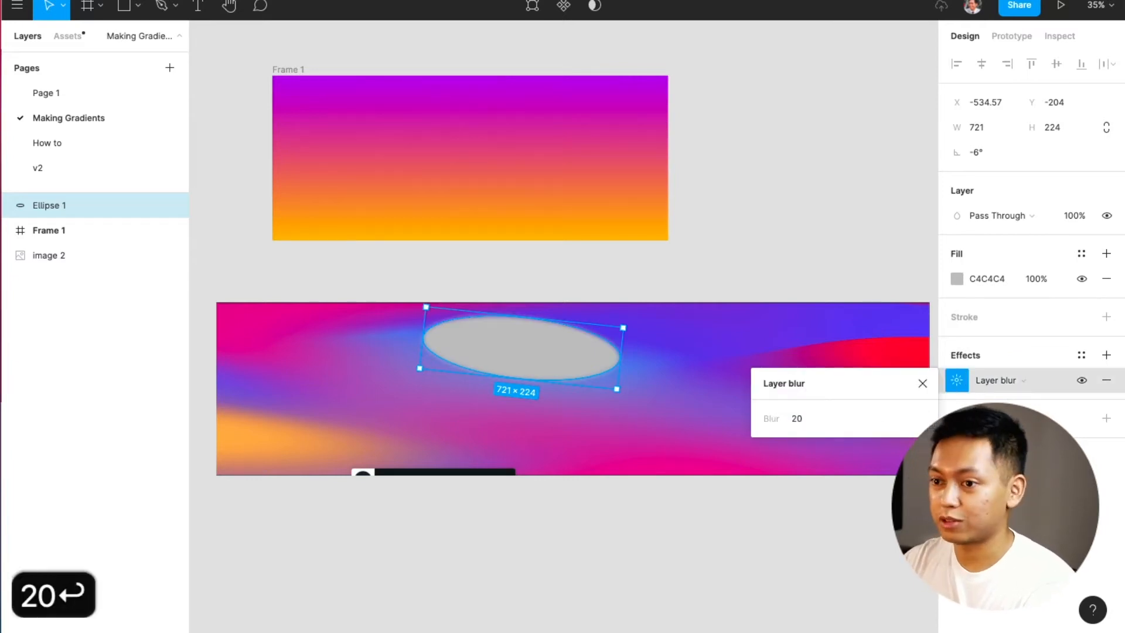
click(807, 416)
text(120)
key(Return)
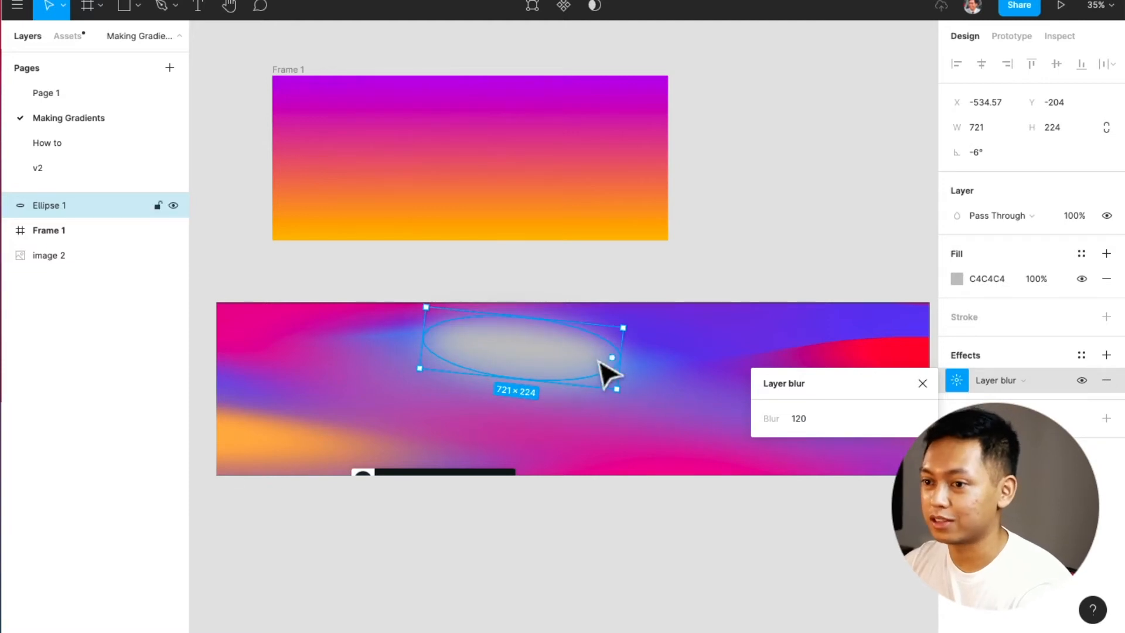
Step: Widen the blurred ellipse to about 857 and move it into the upper part of Frame 1
drag(622, 363, 656, 369)
drag(583, 355, 494, 157)
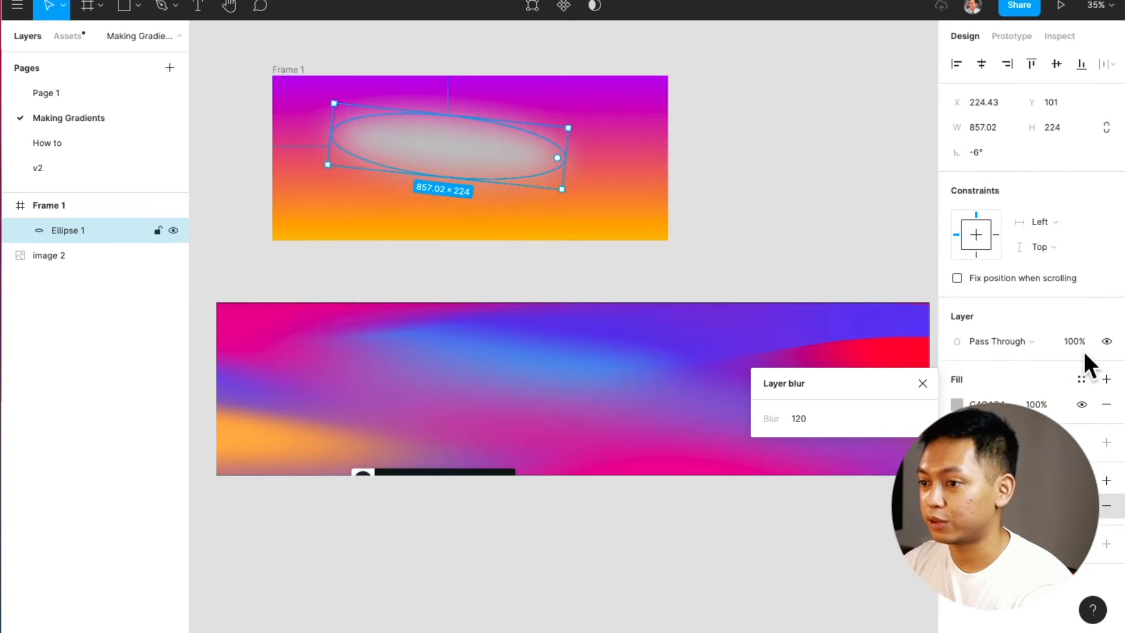
Step: Fill the blurred ellipse in Frame 1 with the Muda Presentation turquoise colour style and deselect it
click(1081, 380)
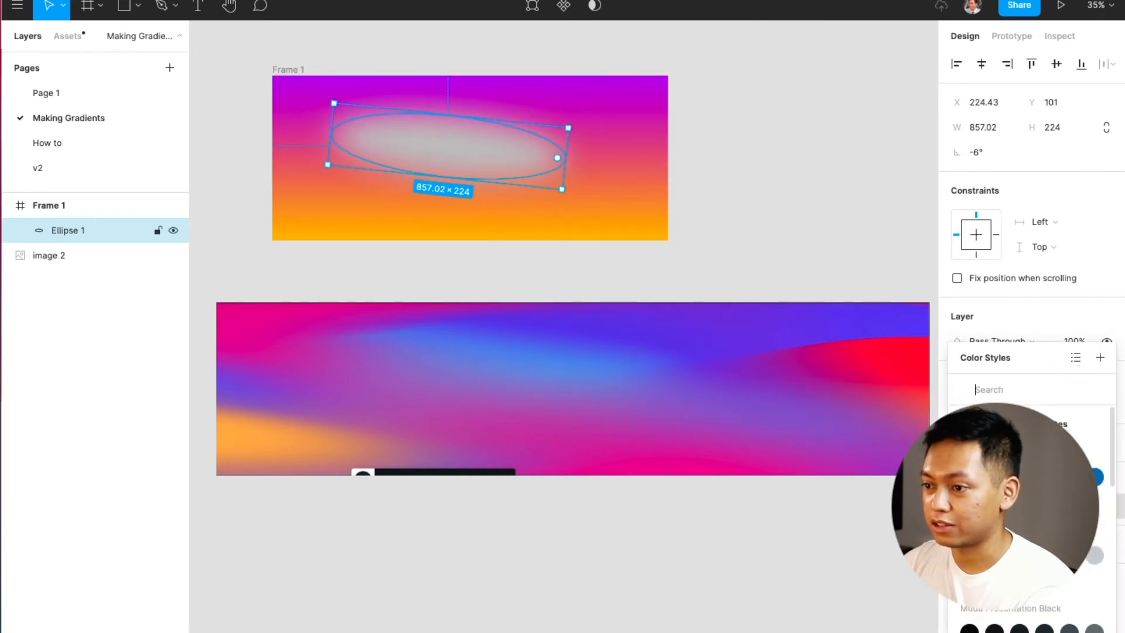
click(1070, 477)
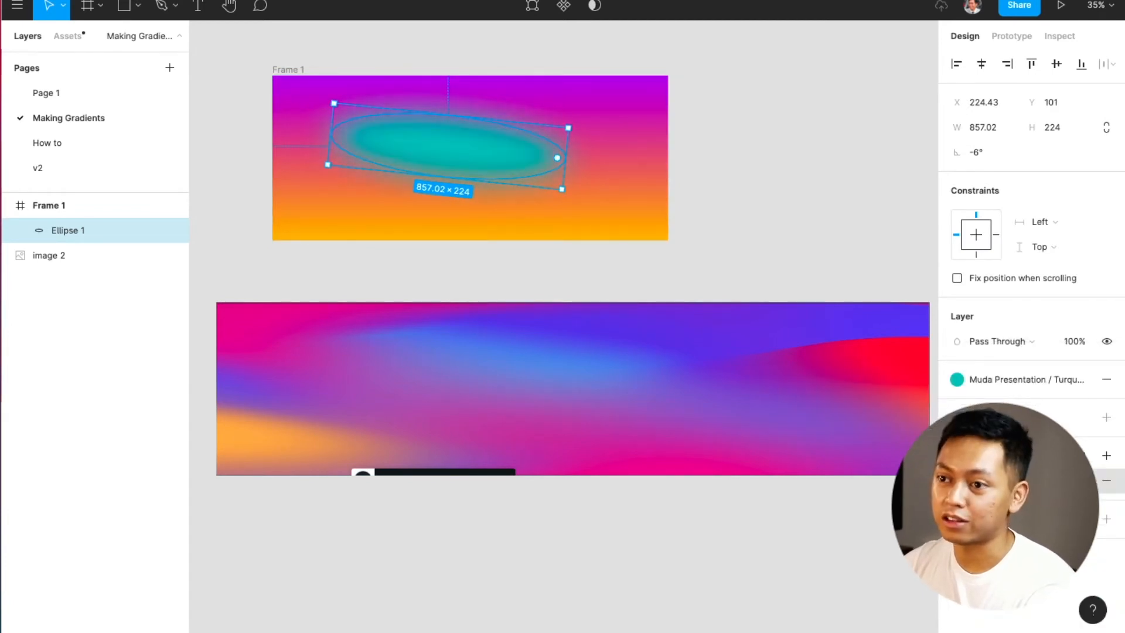
click(827, 181)
Step: Duplicate the turquoise ellipse towards the lower right of Frame 1 and set the copy's rotation to 0°
click(439, 168)
drag(439, 168, 615, 206)
drag(598, 189, 598, 188)
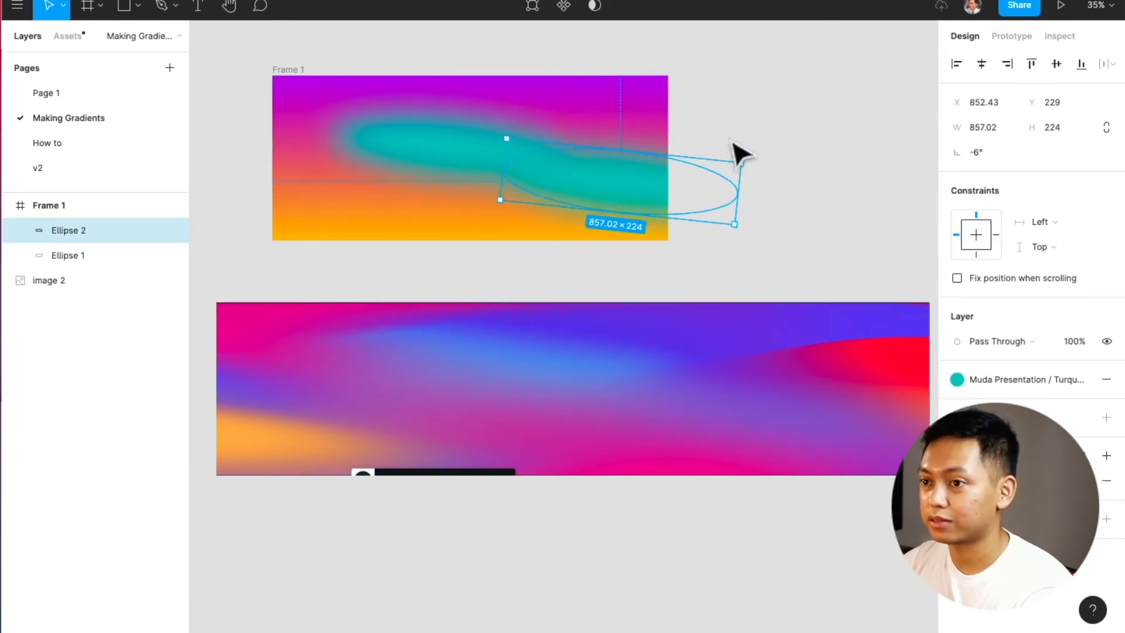
drag(748, 157, 740, 135)
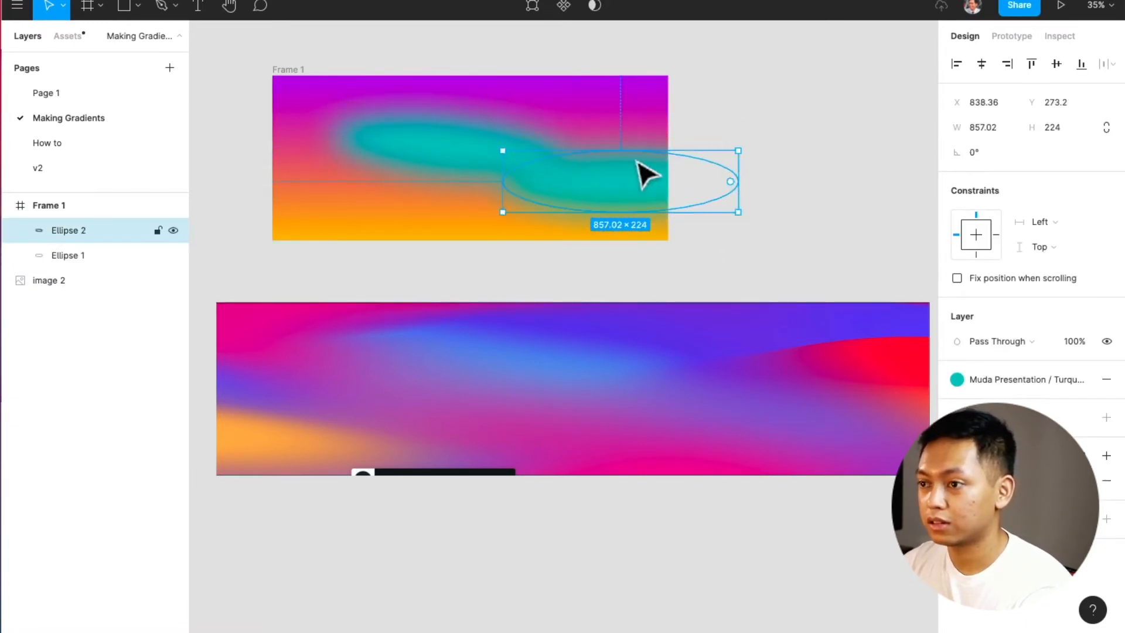
Step: Fill the second ellipse with the Muda Presentation / Red style and place a duplicate at the frame's lower left, X -68, Y 301
click(1017, 378)
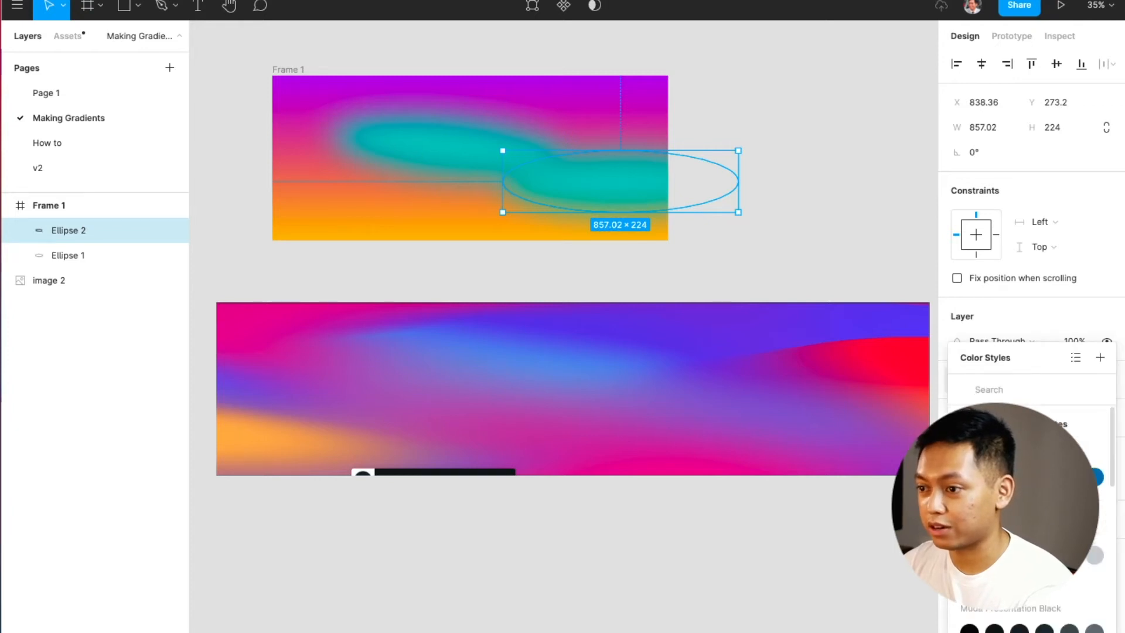
click(1019, 476)
drag(610, 191, 351, 192)
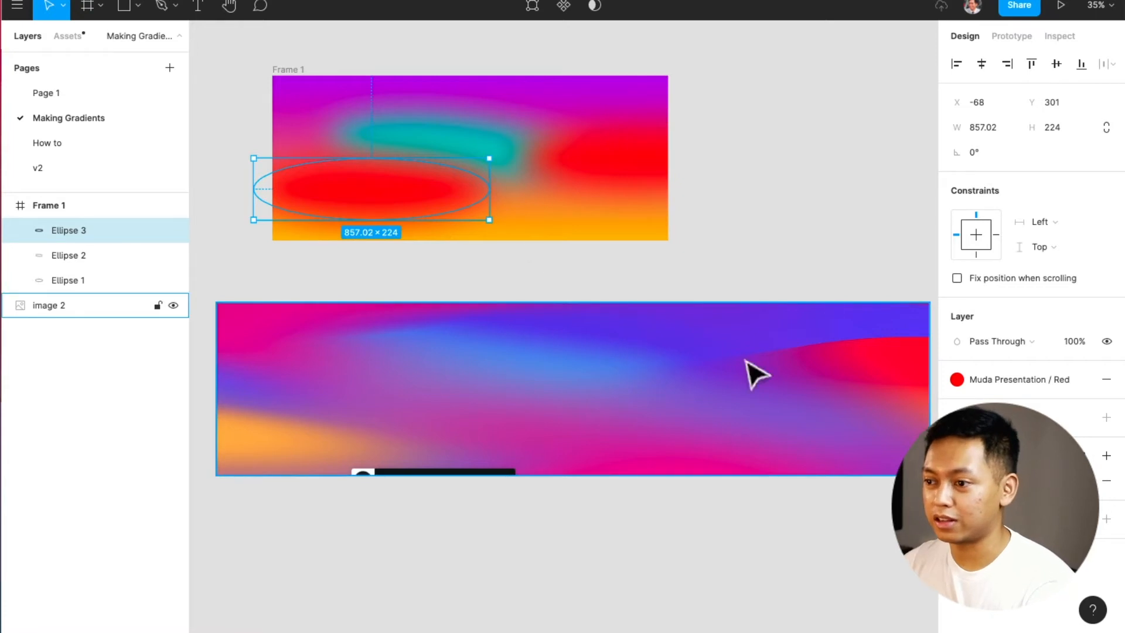
Step: Apply a saved effect style to the lower-left red ellipse, detach it and open its background blur settings
click(1081, 456)
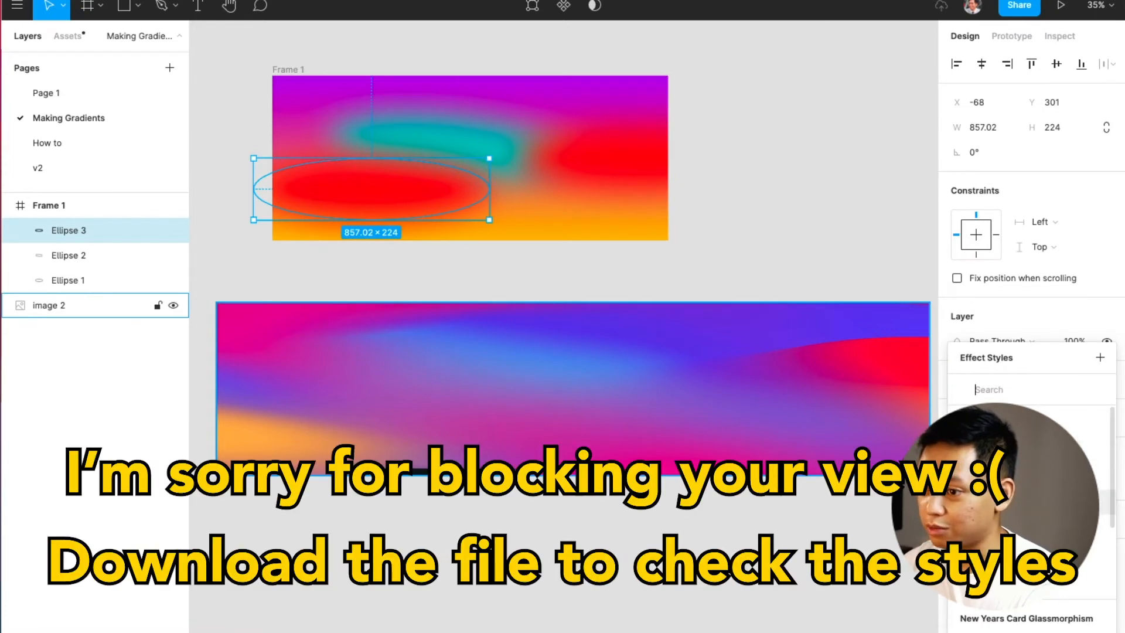
click(1019, 502)
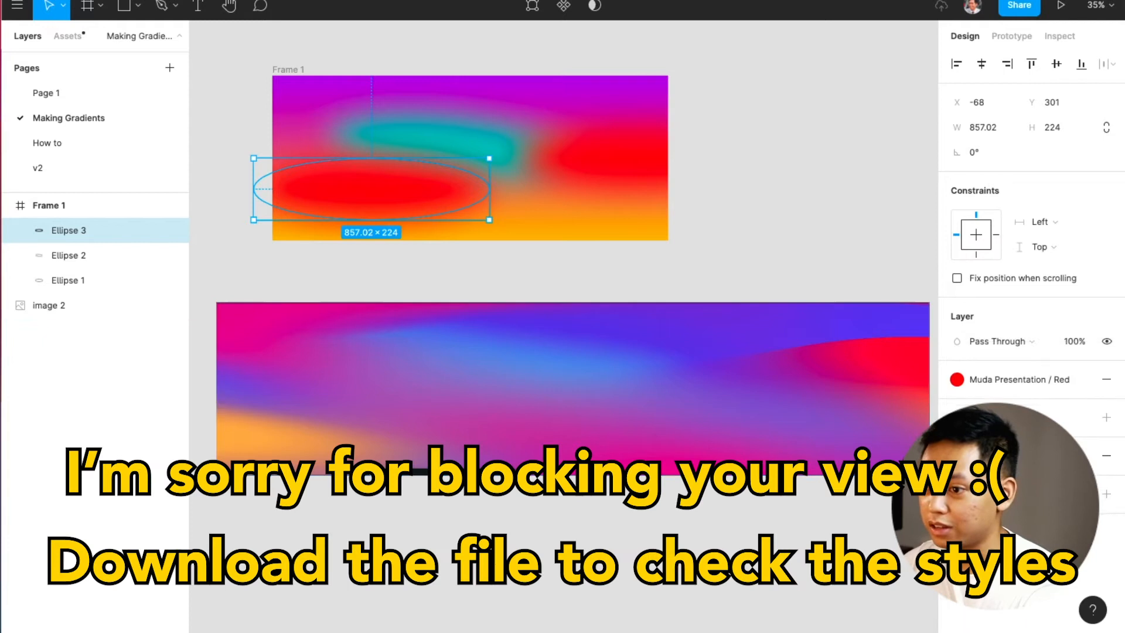
click(1083, 456)
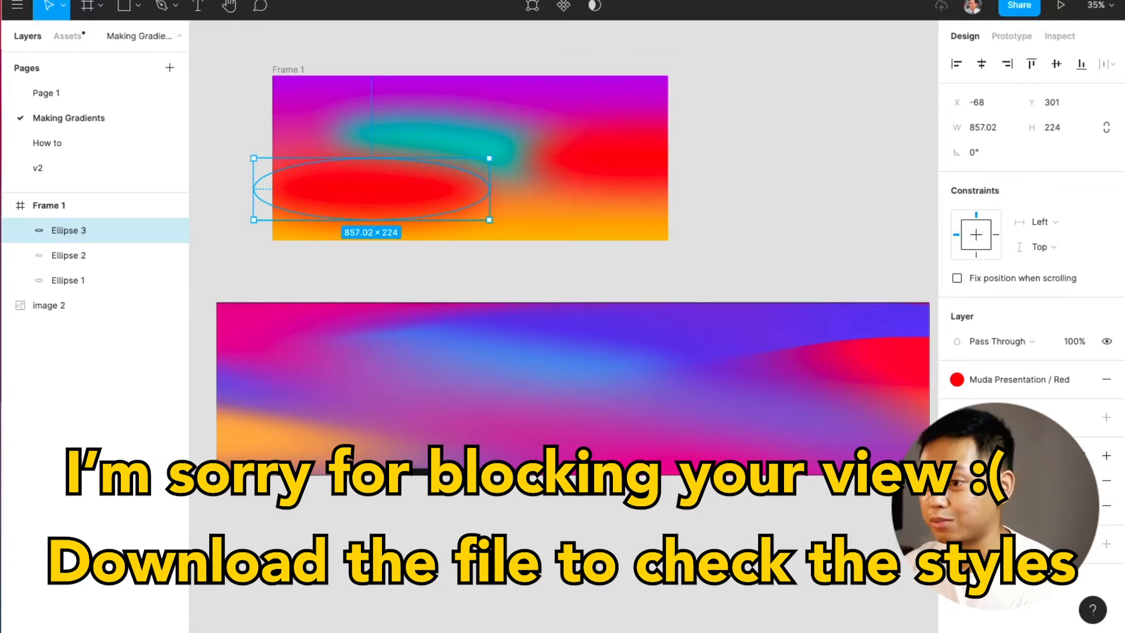
click(956, 480)
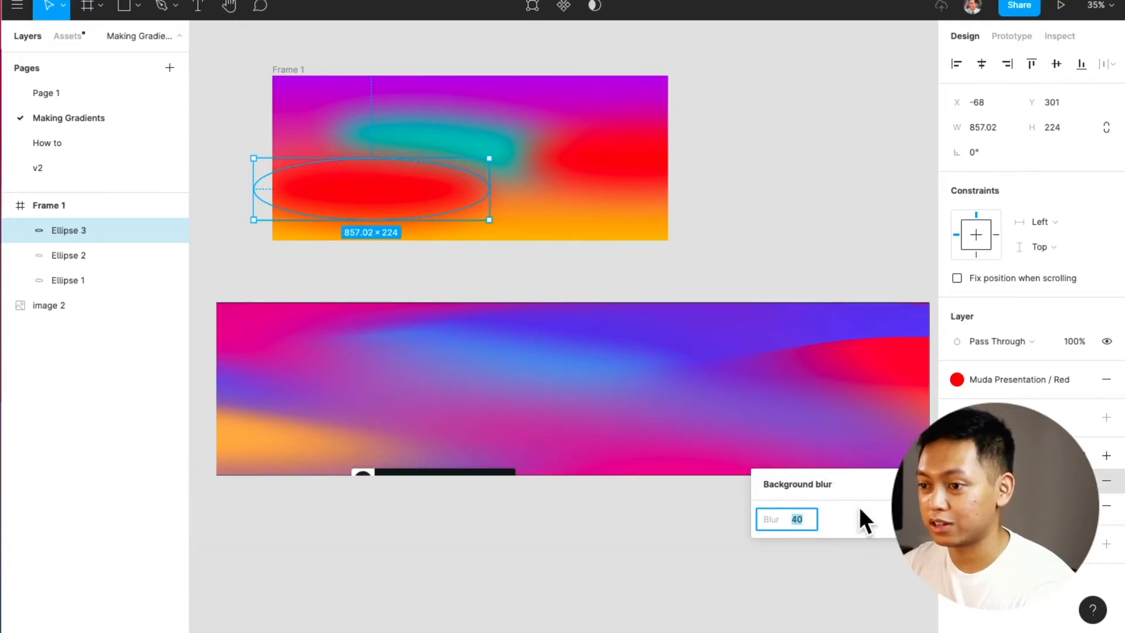
Step: Detach the lower-left red ellipse's fill from its colour style and set the fill opacity to 80%
mouse_move(1043, 375)
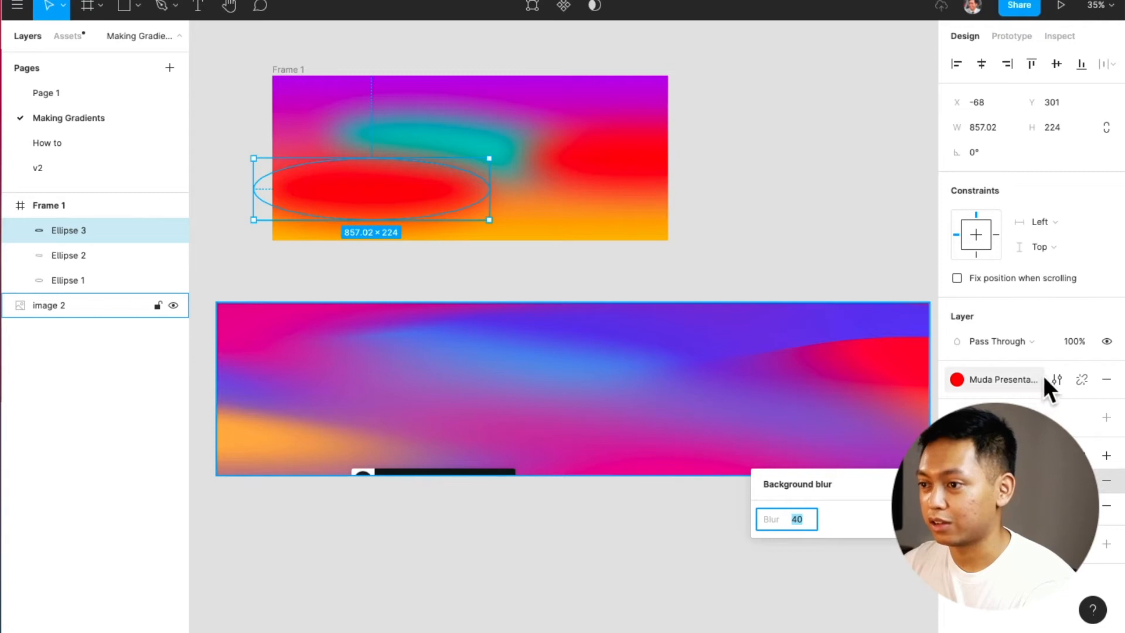
click(1077, 376)
click(1036, 405)
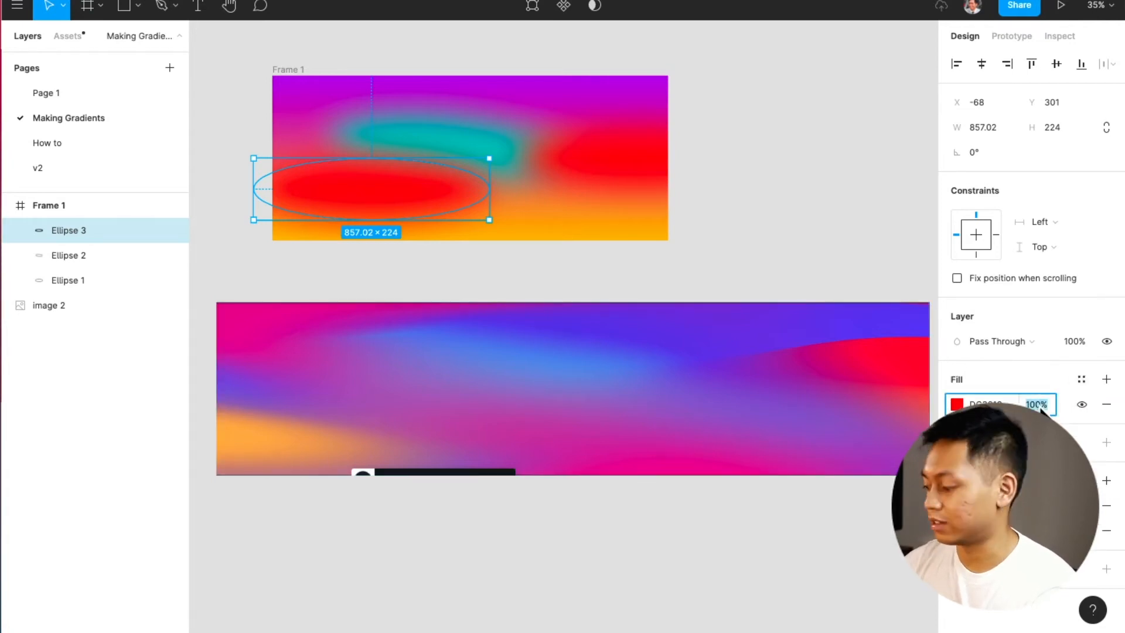
text(80)
key(Return)
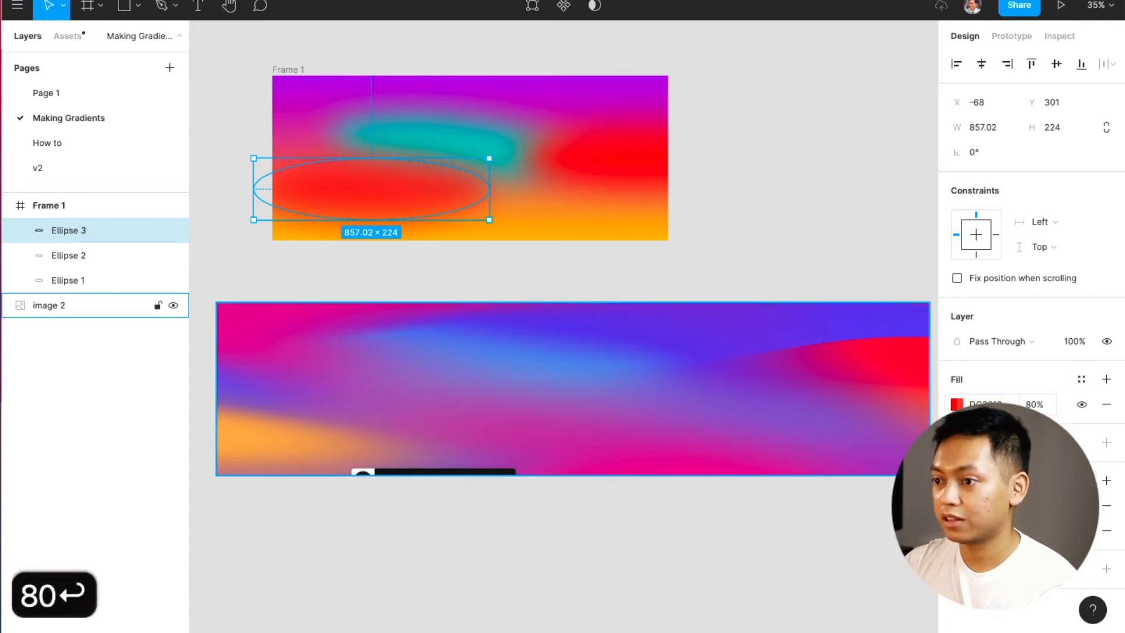
Step: Save the lower-left red ellipse's background and layer blurs as a new effect style named Gradient Blur
click(957, 530)
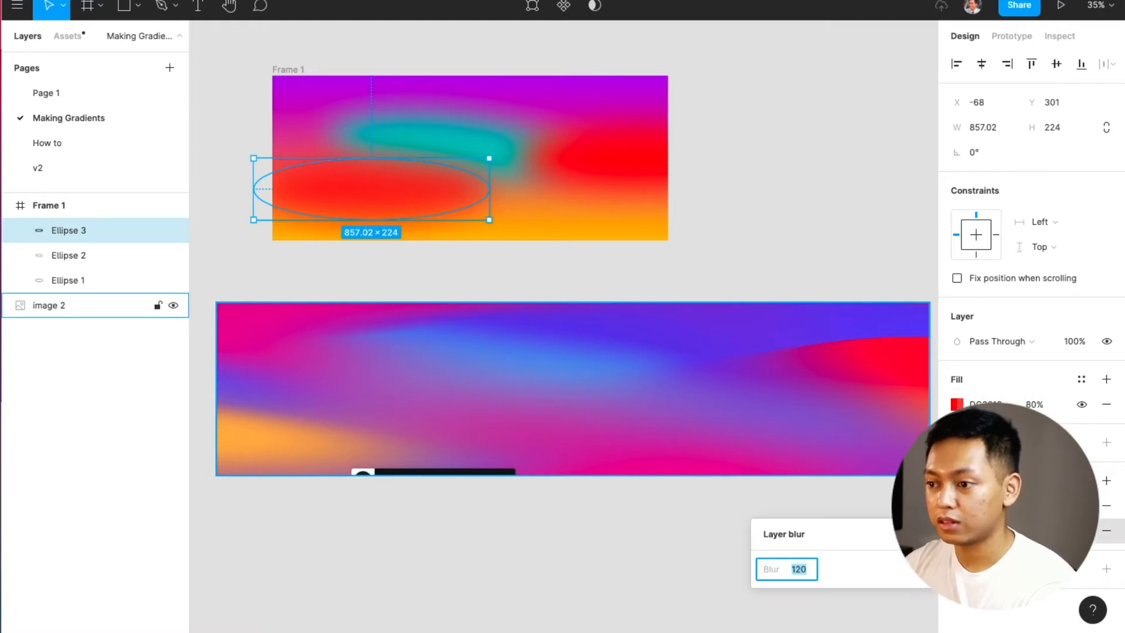
click(957, 530)
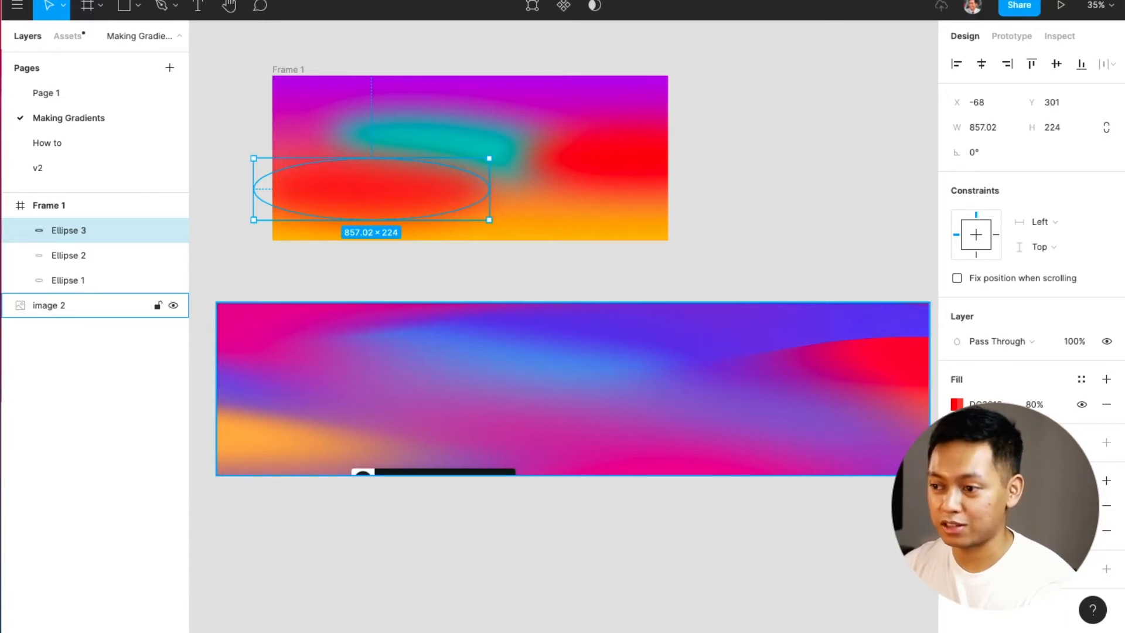
click(1081, 480)
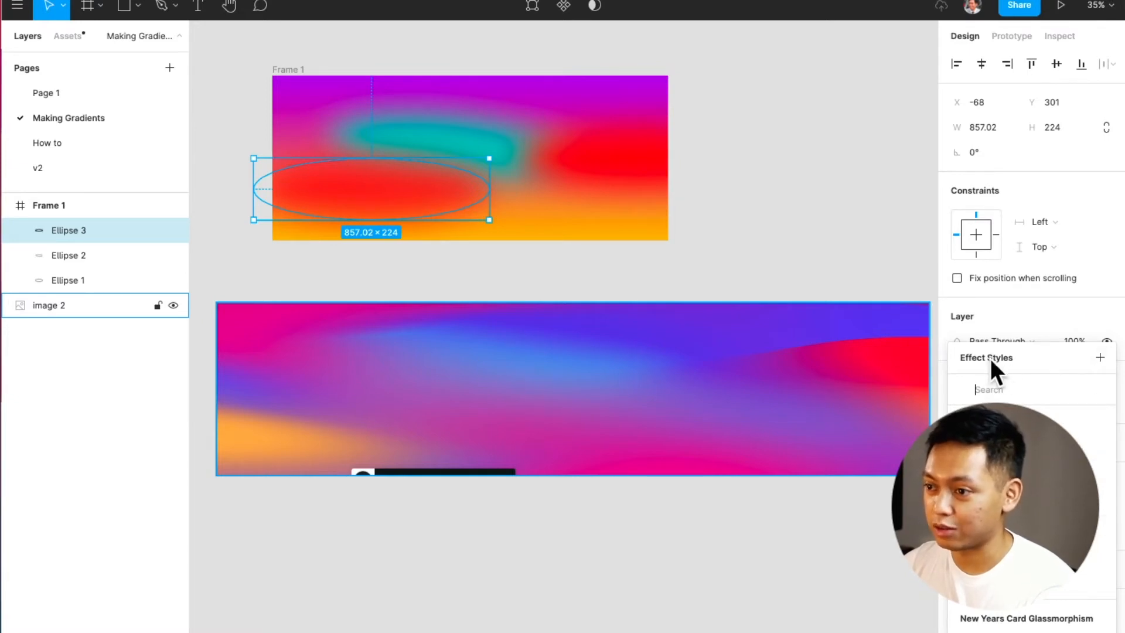
click(1100, 357)
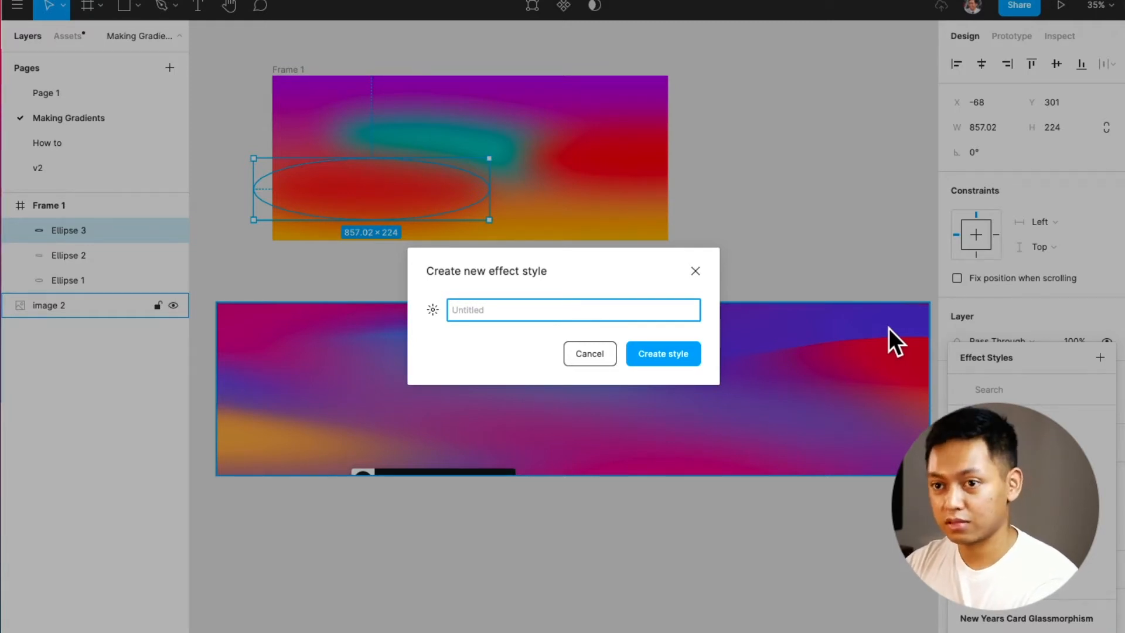
text(Gradi)
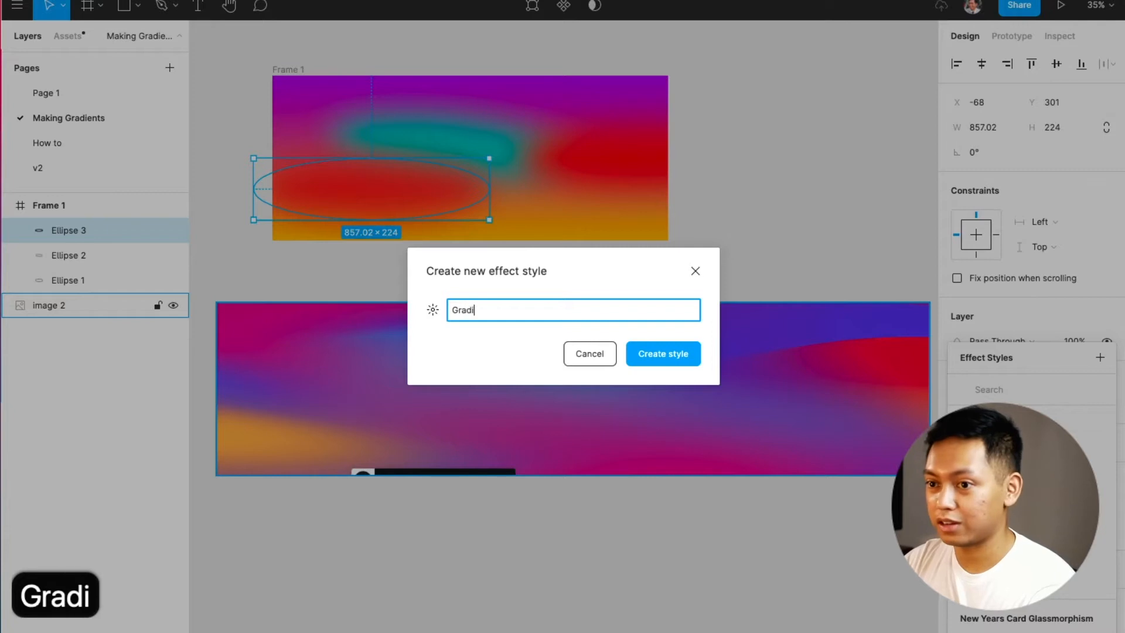
key(BackSpace)
text(ent Blur)
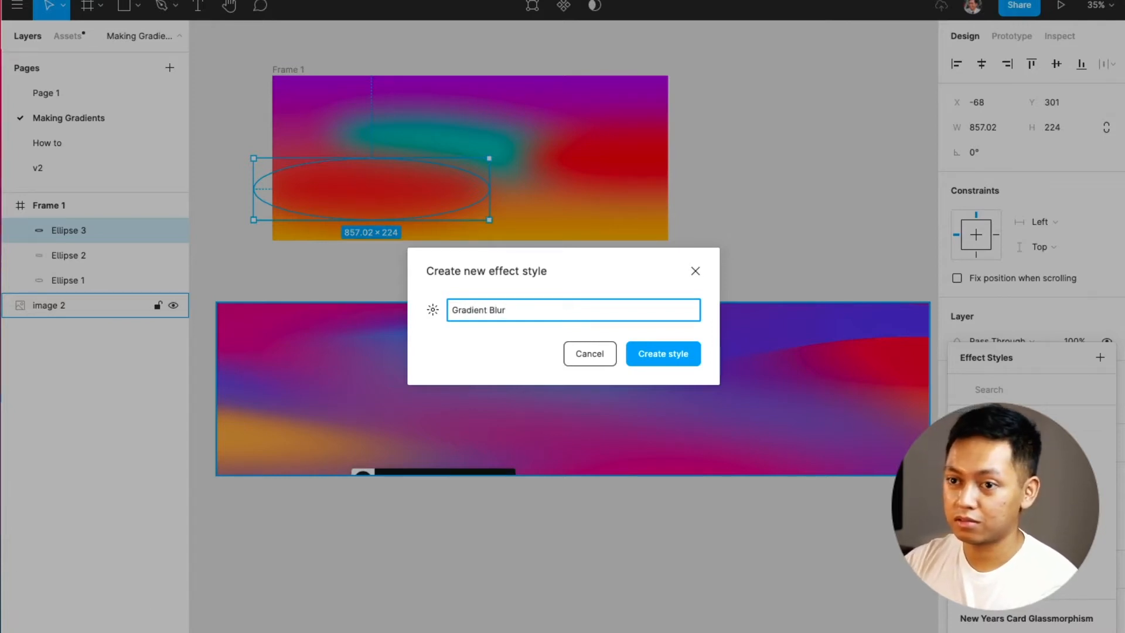
key(Return)
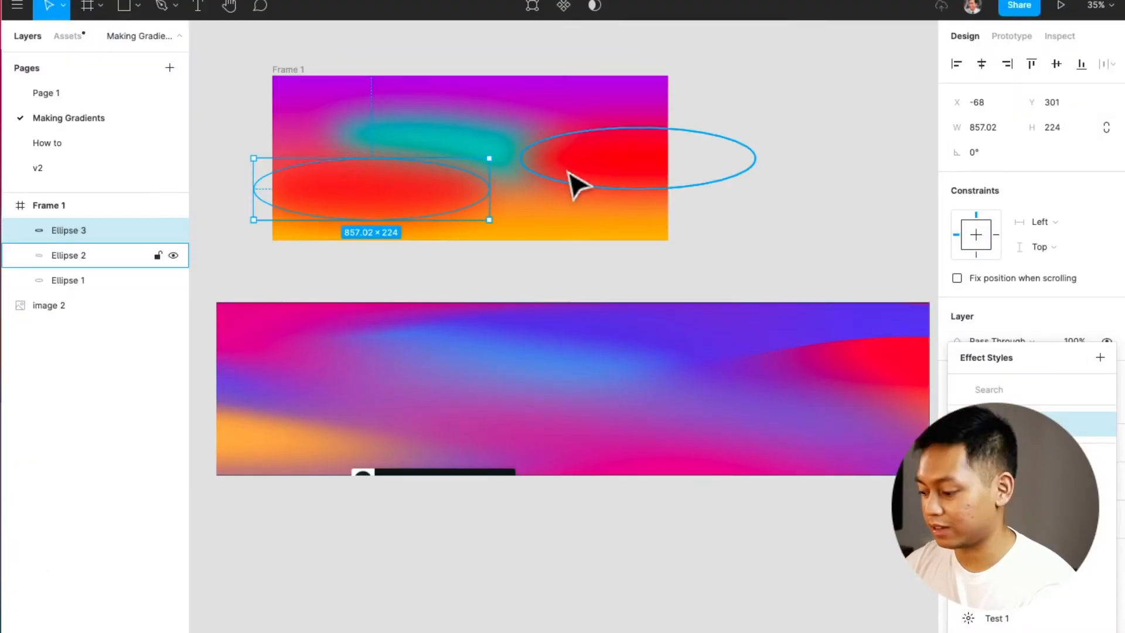
Step: Duplicate the right-hand red ellipse to the frame's lower right and remove the copy's layer blur
drag(622, 163, 601, 214)
click(1105, 481)
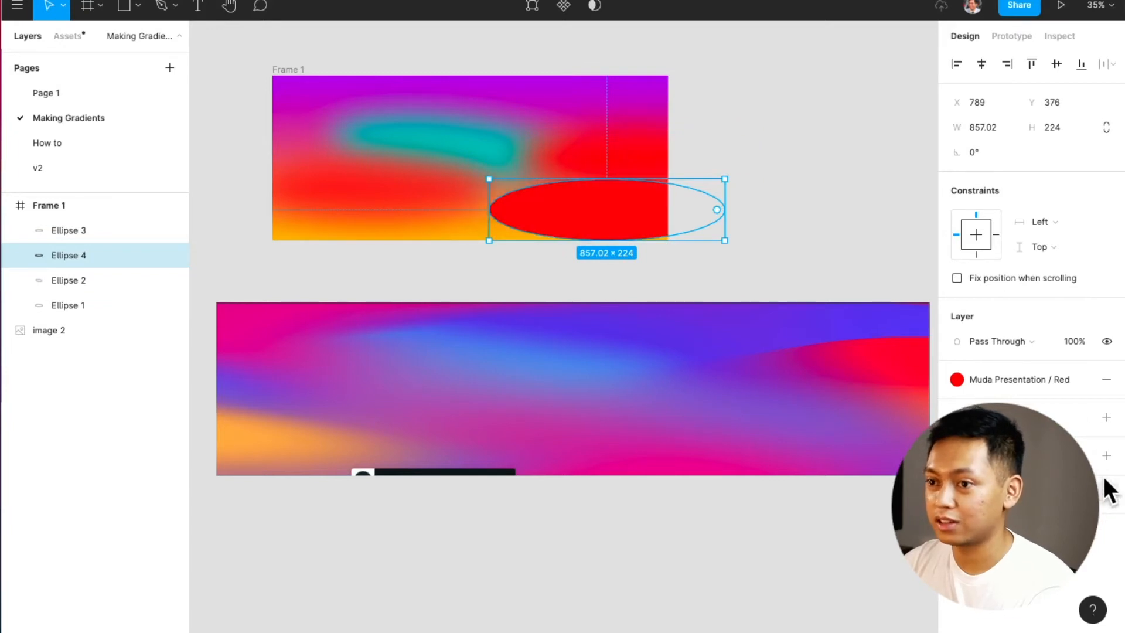
Step: Fill the unblurred copy with Muda Presentation / Yellow and resize it to about 359 × 224 over the frame's top edge
click(1028, 384)
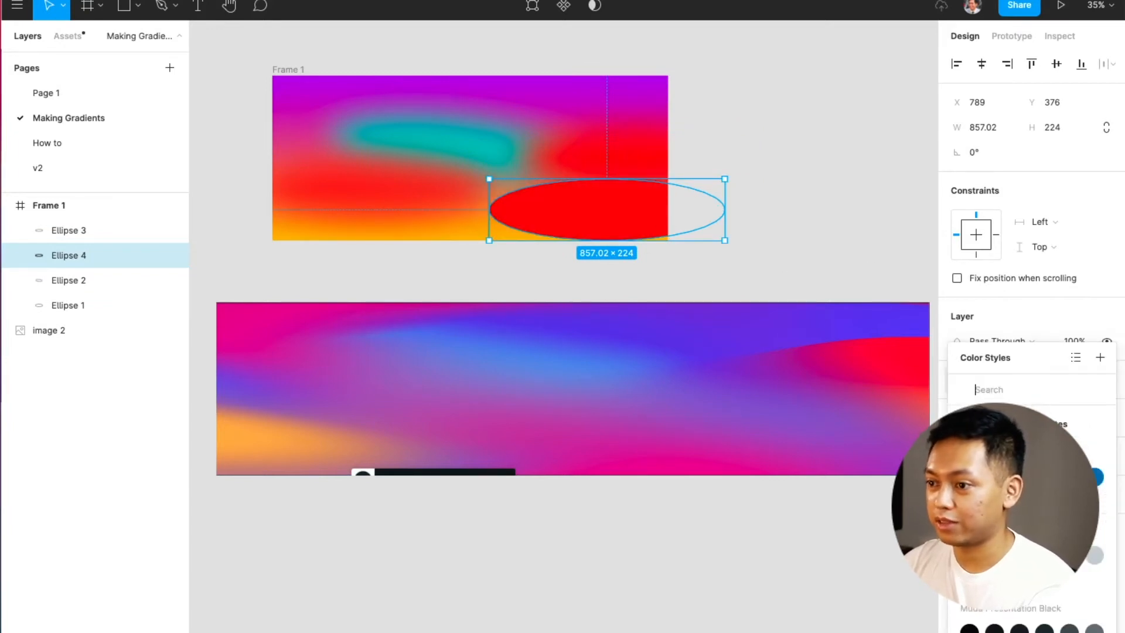
click(1019, 476)
drag(729, 207, 587, 208)
drag(542, 177, 557, 111)
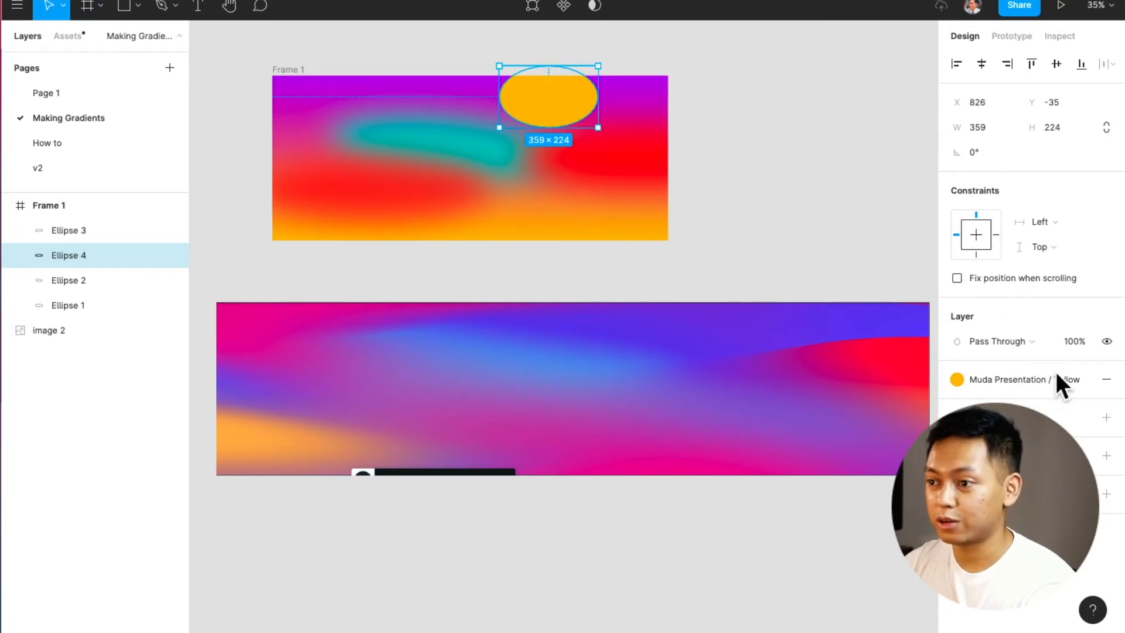
Step: Apply the Gradient Blur effect style to the yellow ellipse and move it to X 789, Y 0 in the frame
click(1085, 455)
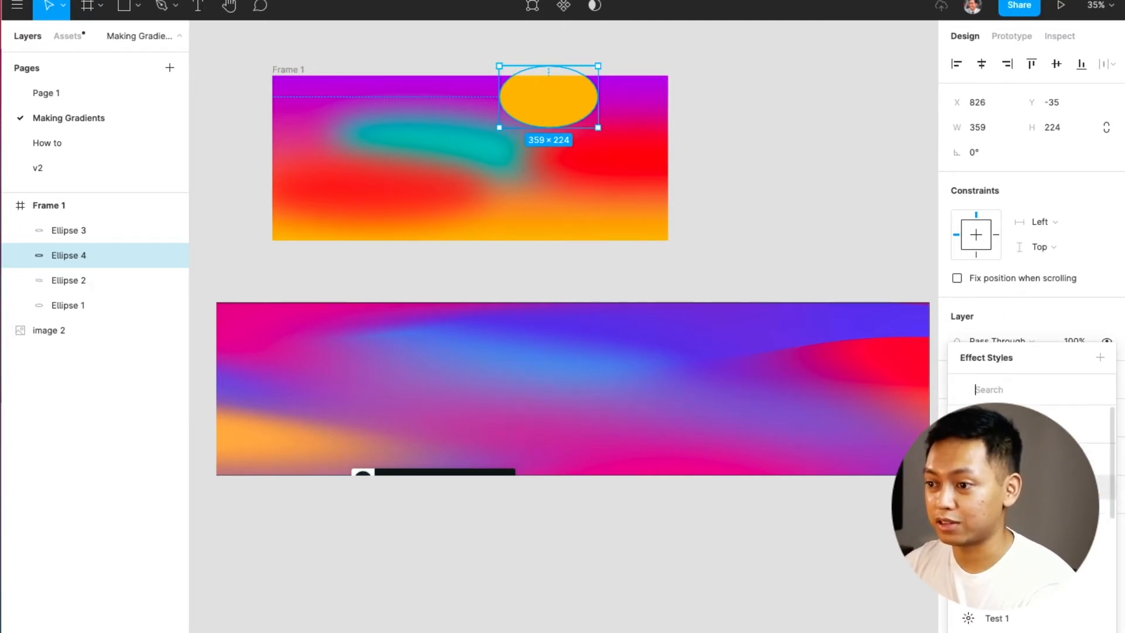
click(955, 407)
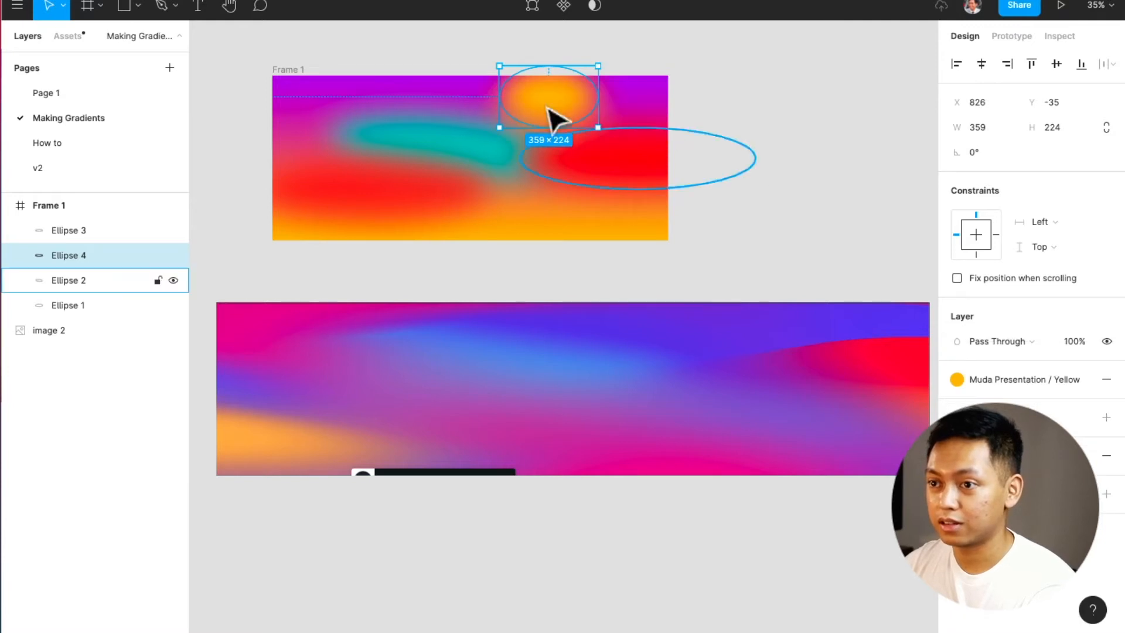
drag(539, 100, 530, 111)
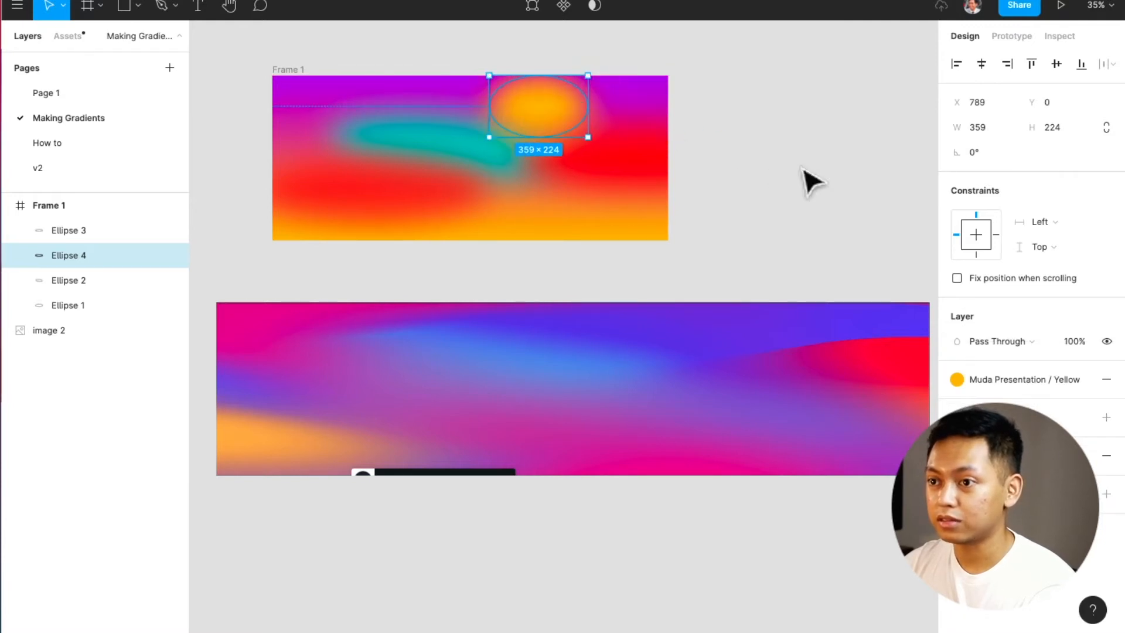
click(811, 182)
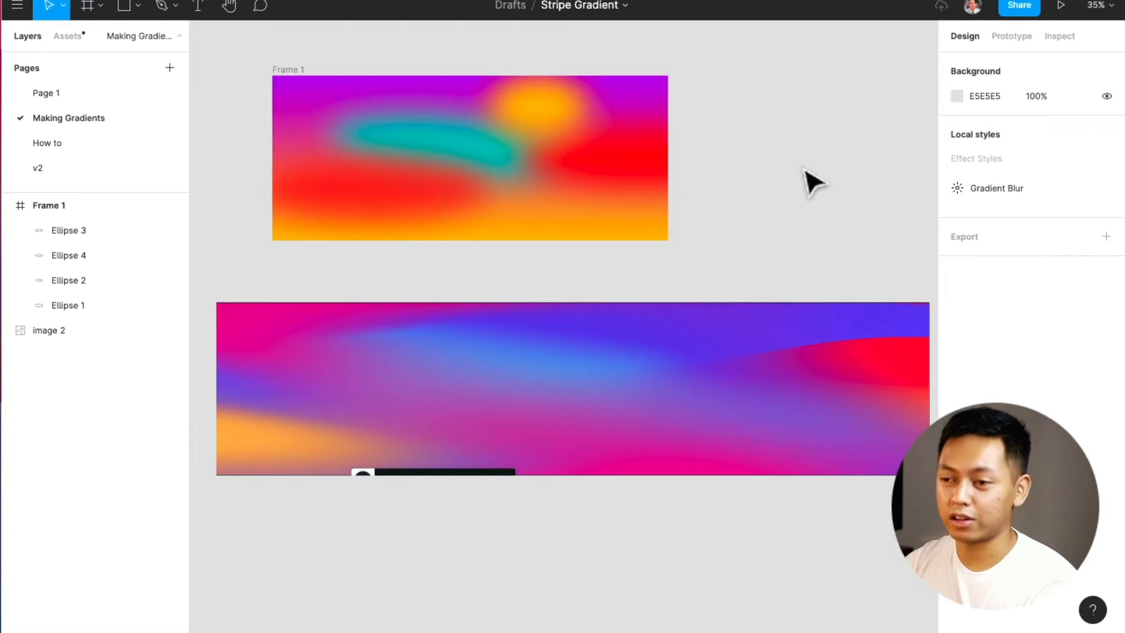
Step: Duplicate the yellow ellipse to the frame's lower left at X 147, Y 413 and fill the copy with Muda Presentation / Lavender
click(609, 179)
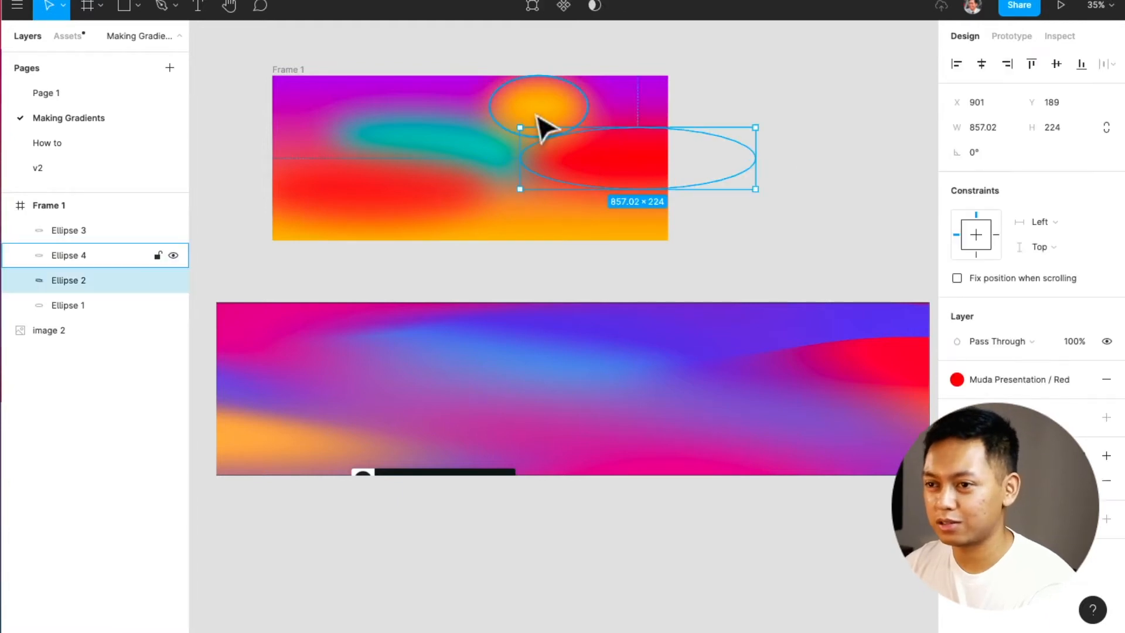
click(543, 128)
click(444, 130)
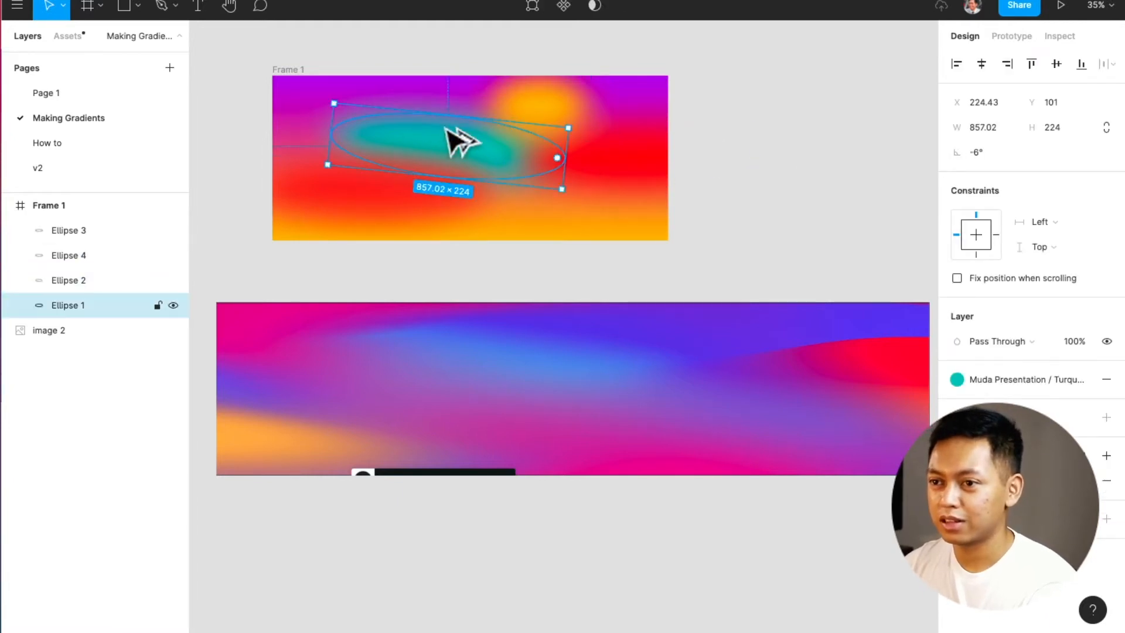
click(530, 112)
drag(530, 112, 354, 226)
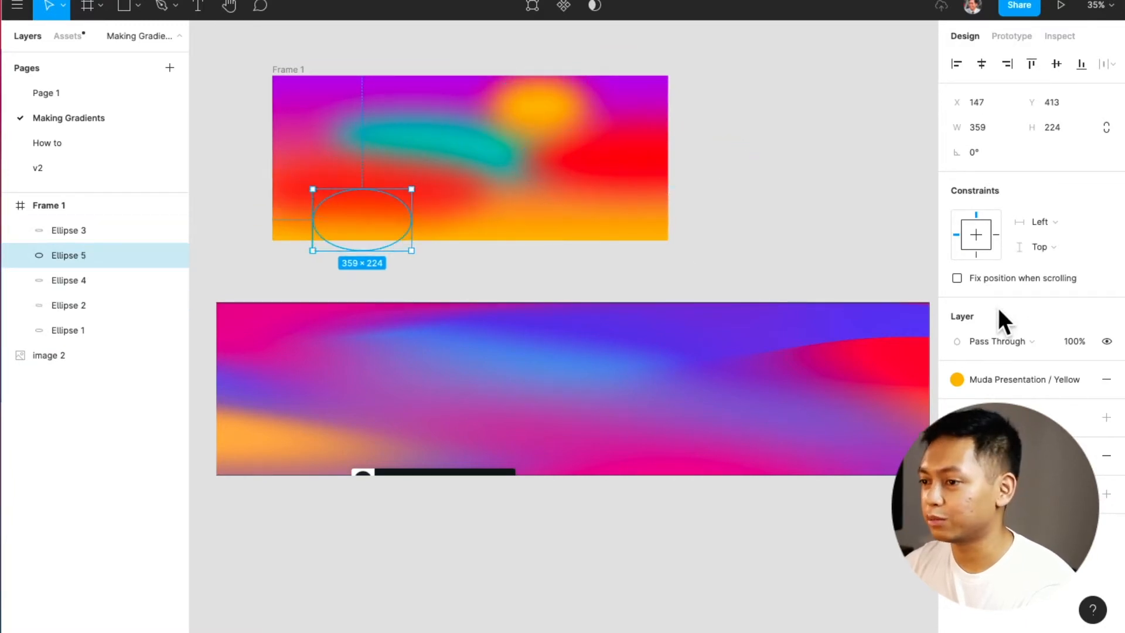
click(992, 380)
click(1069, 477)
Step: Duplicate the lavender ellipse to the frame's upper left at X 87, Y 33 and fill the copy with Muda Presentation / Orange
drag(413, 203, 375, 124)
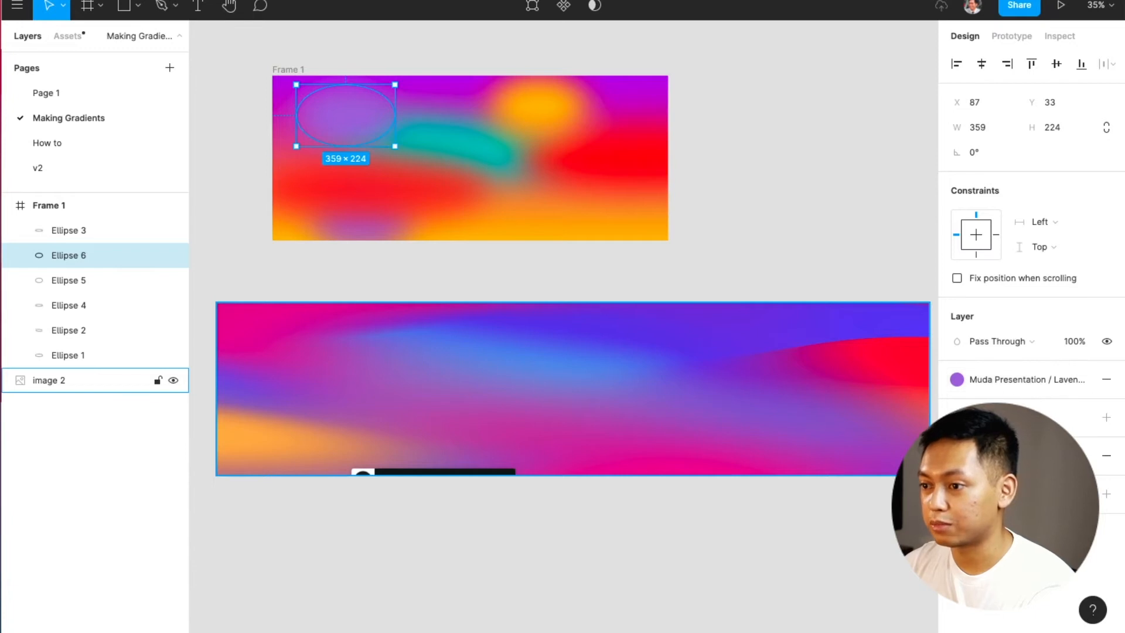
click(1007, 384)
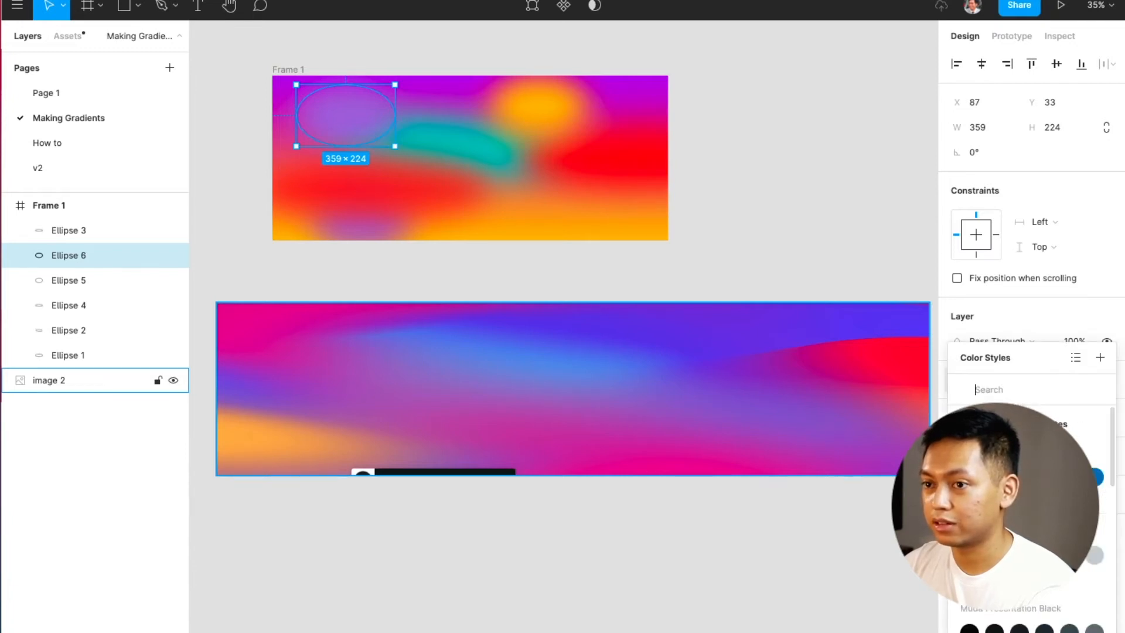
click(1019, 555)
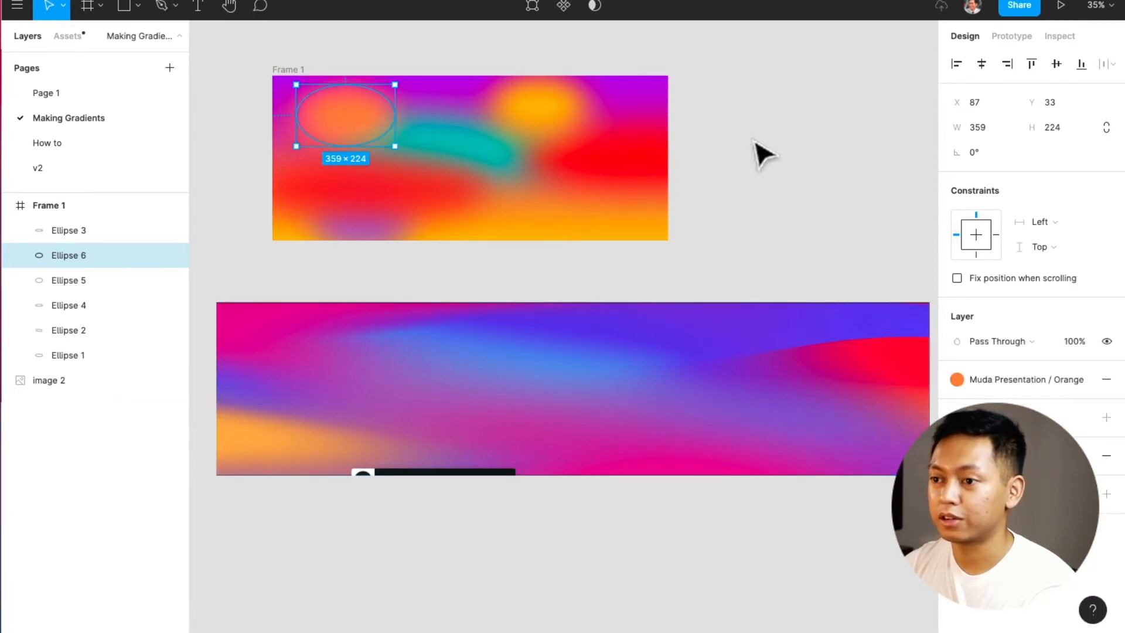
click(761, 155)
Step: Move the reference image farther below the gradient frame, to X -1457, Y 49
drag(585, 394, 571, 434)
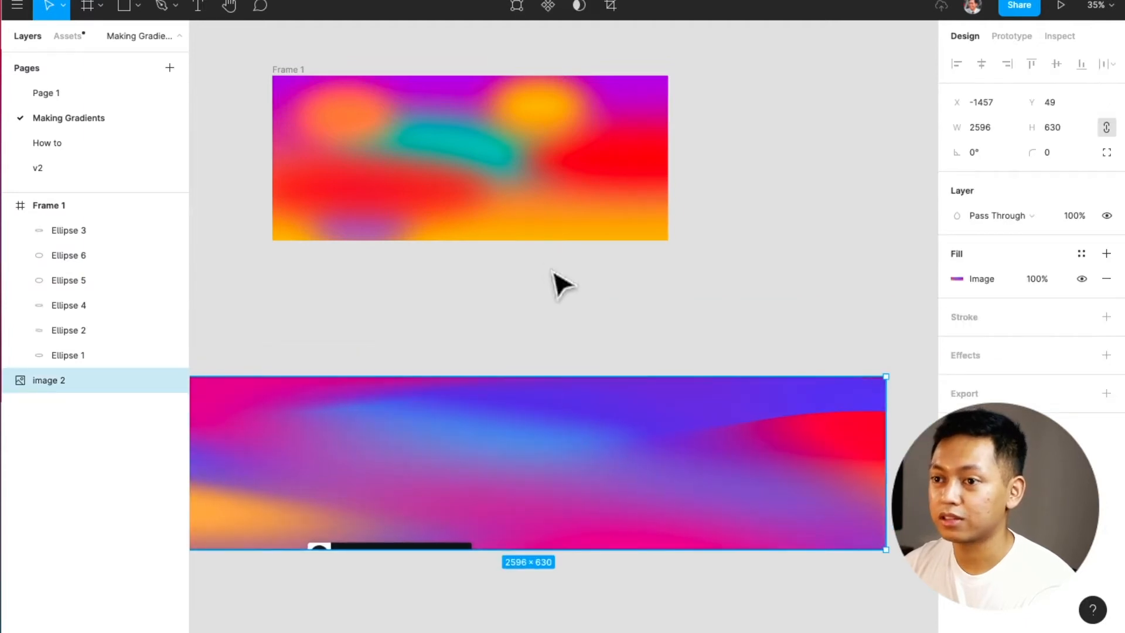
click(561, 285)
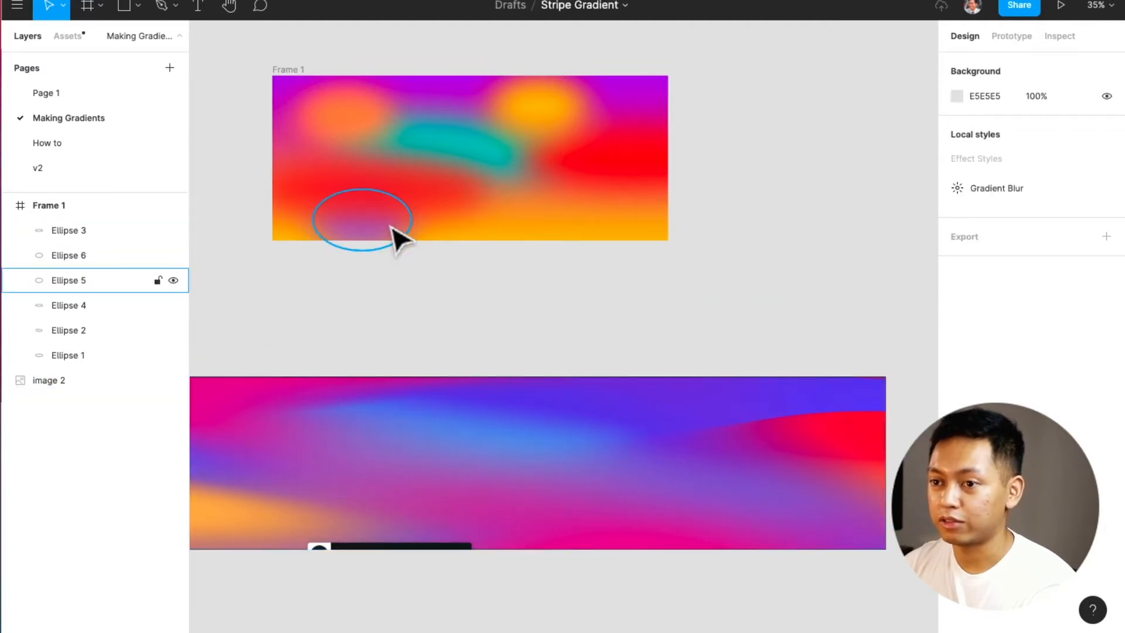
click(394, 221)
click(725, 205)
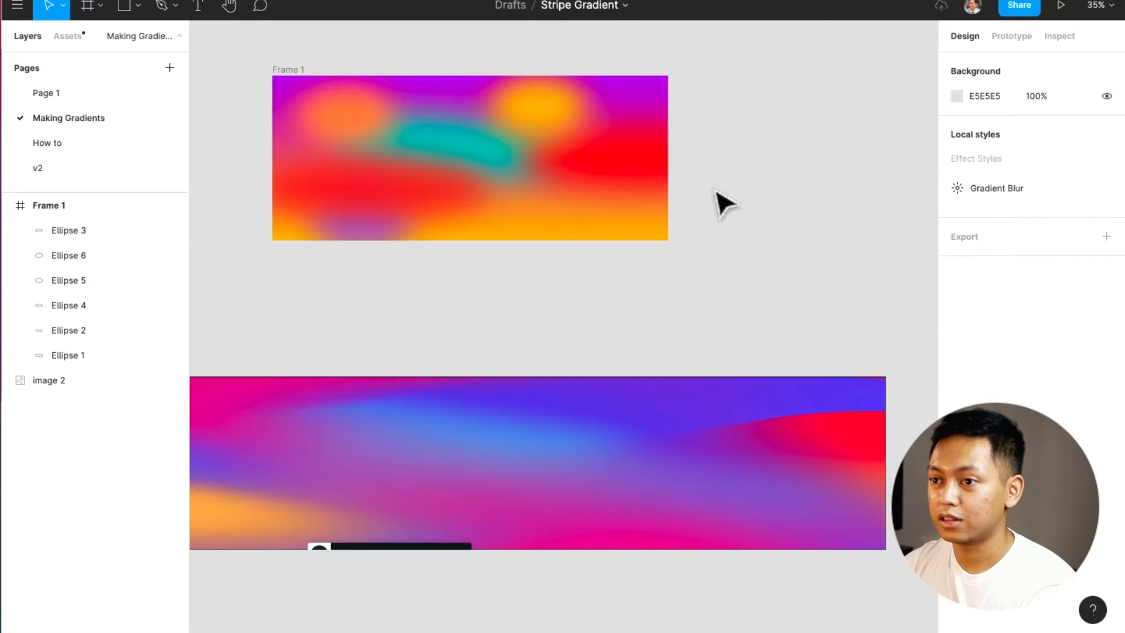
scroll(725, 205, down, 2)
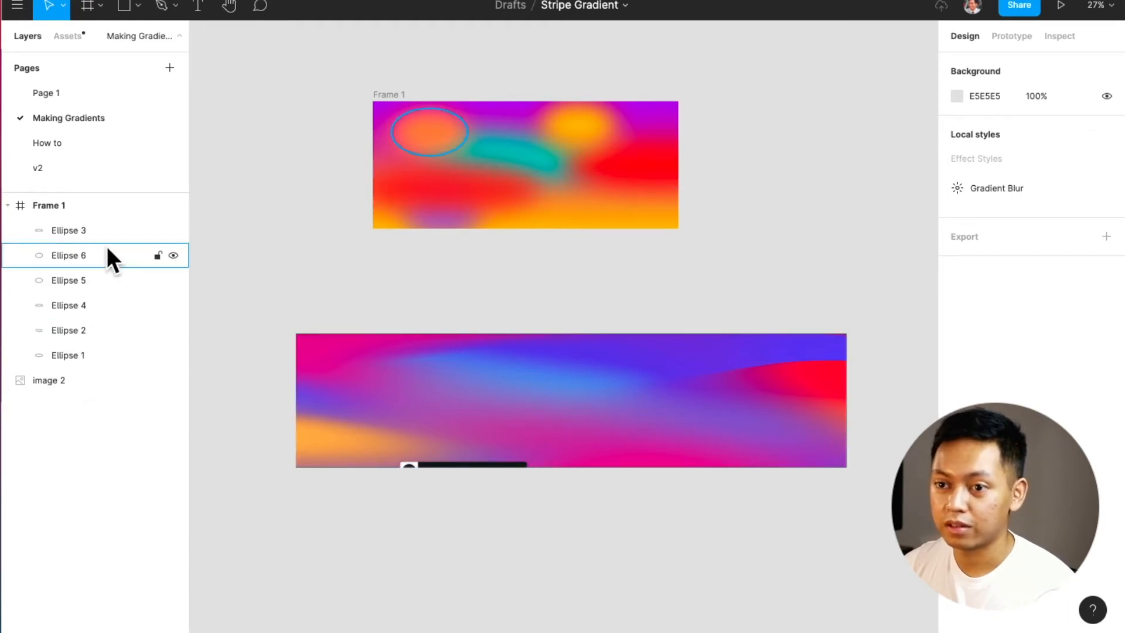
Step: Rename the orange ellipse's layer as Top 1
double_click(83, 254)
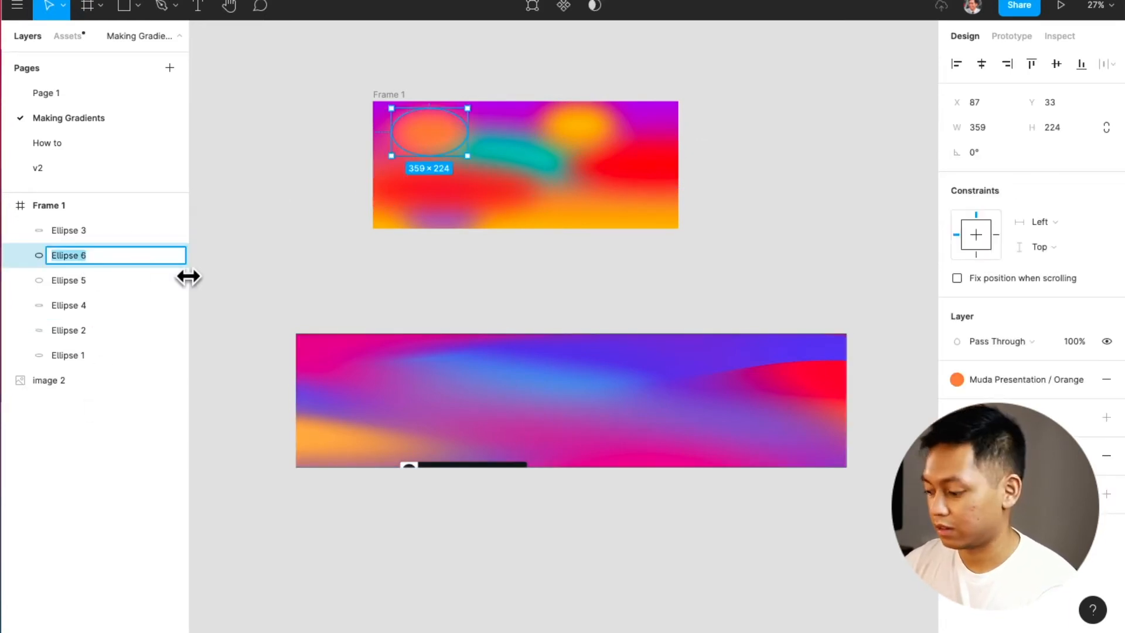
text(Top)
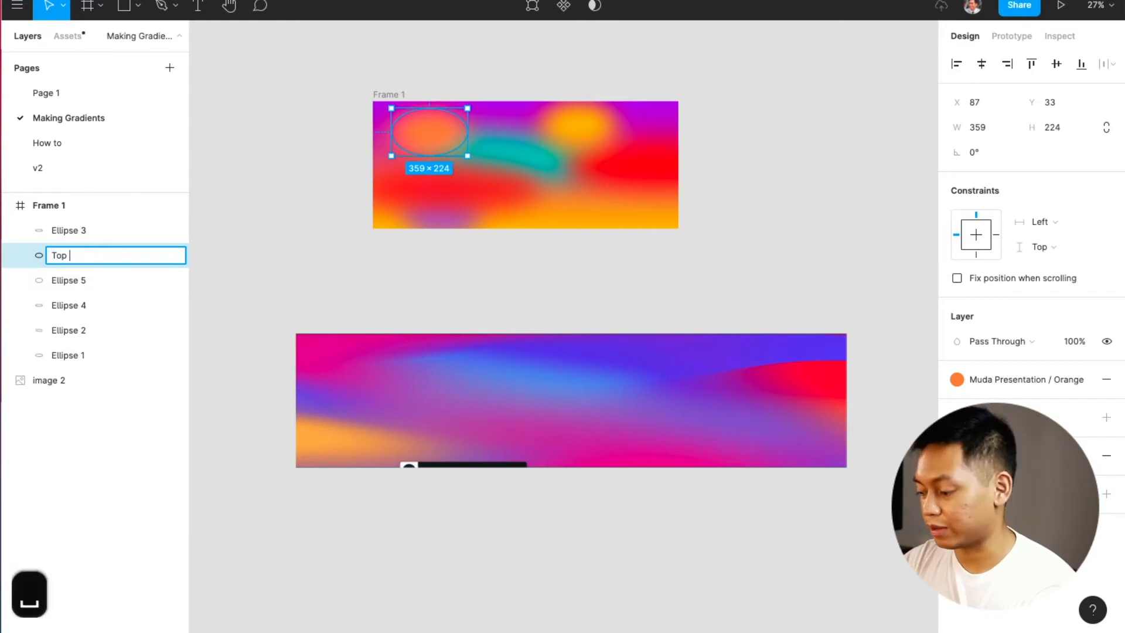
text( 1)
key(Return)
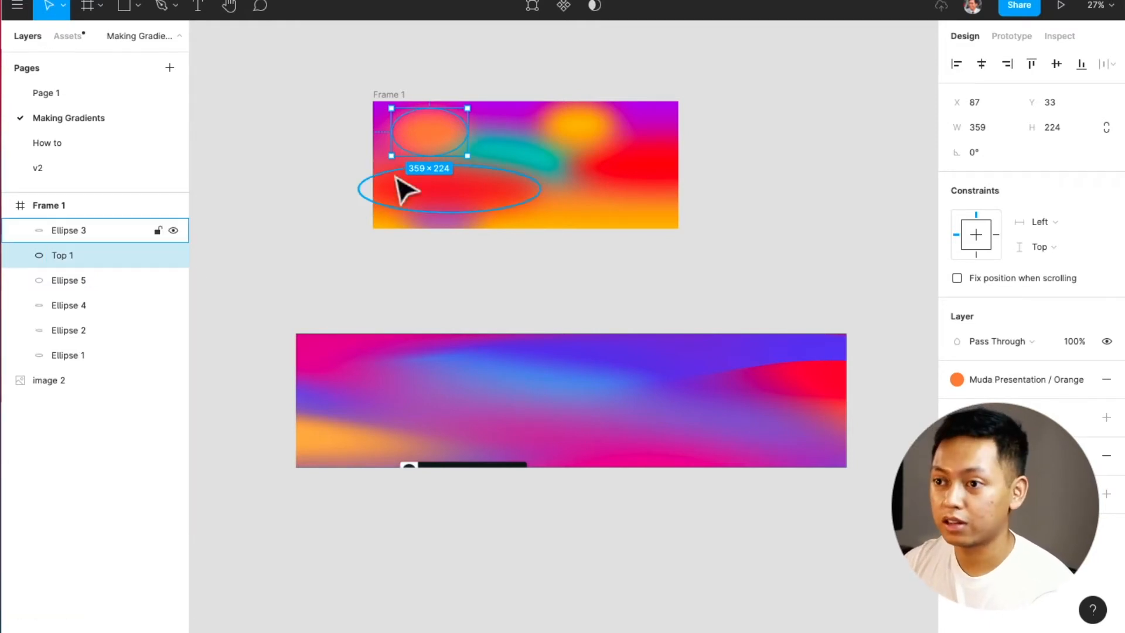
Step: Rename the turquoise ellipse's layer as Top 2
click(558, 177)
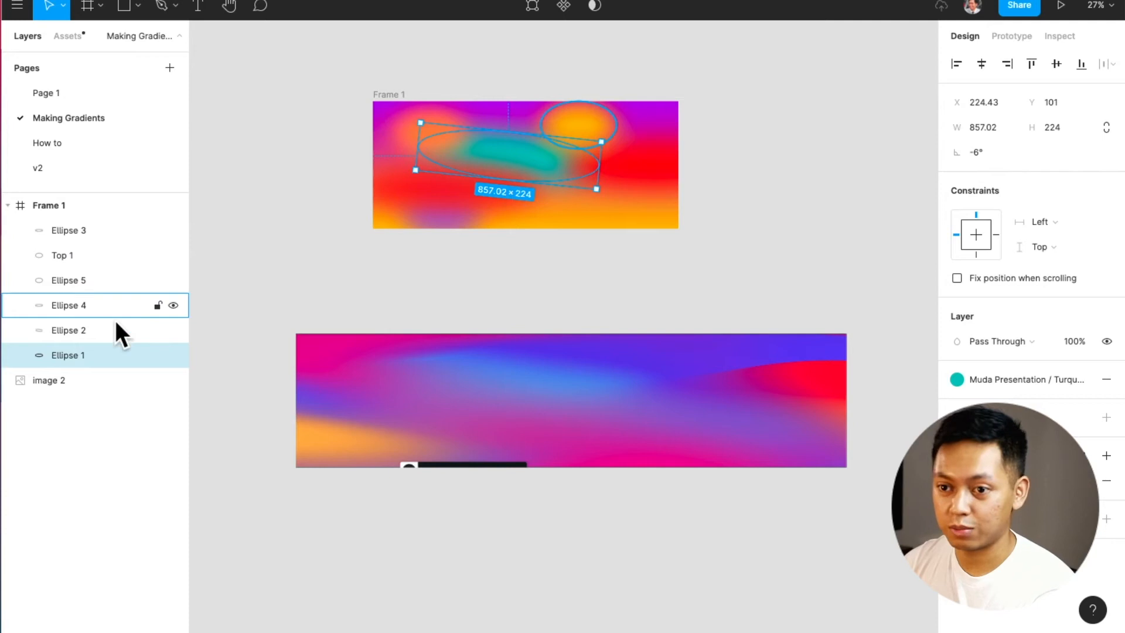
double_click(98, 349)
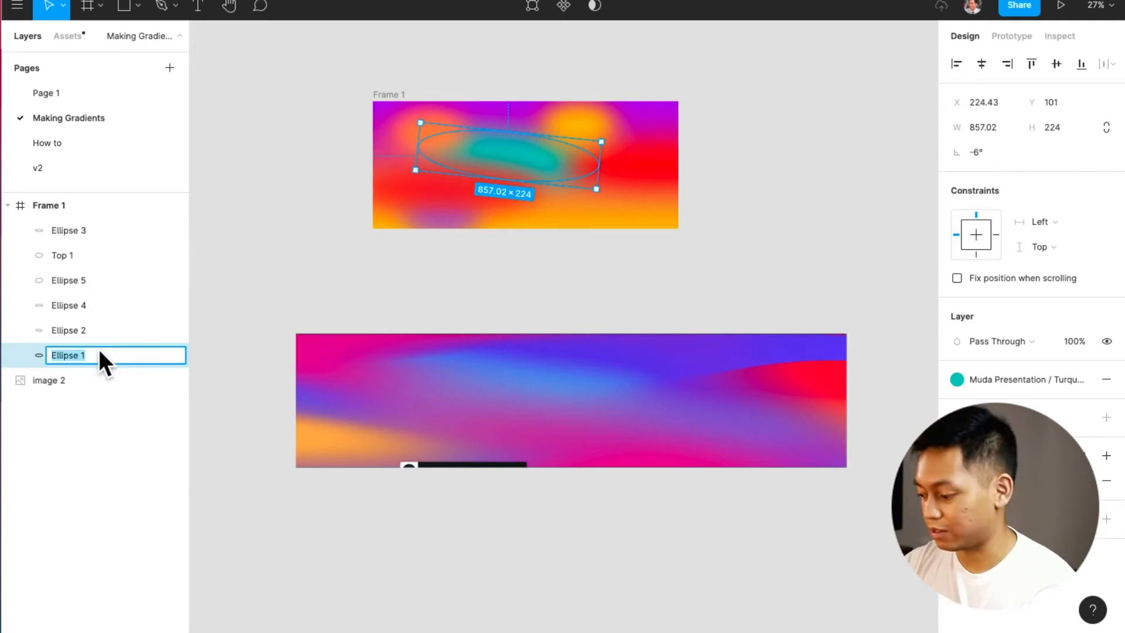
text(Top 2)
key(Return)
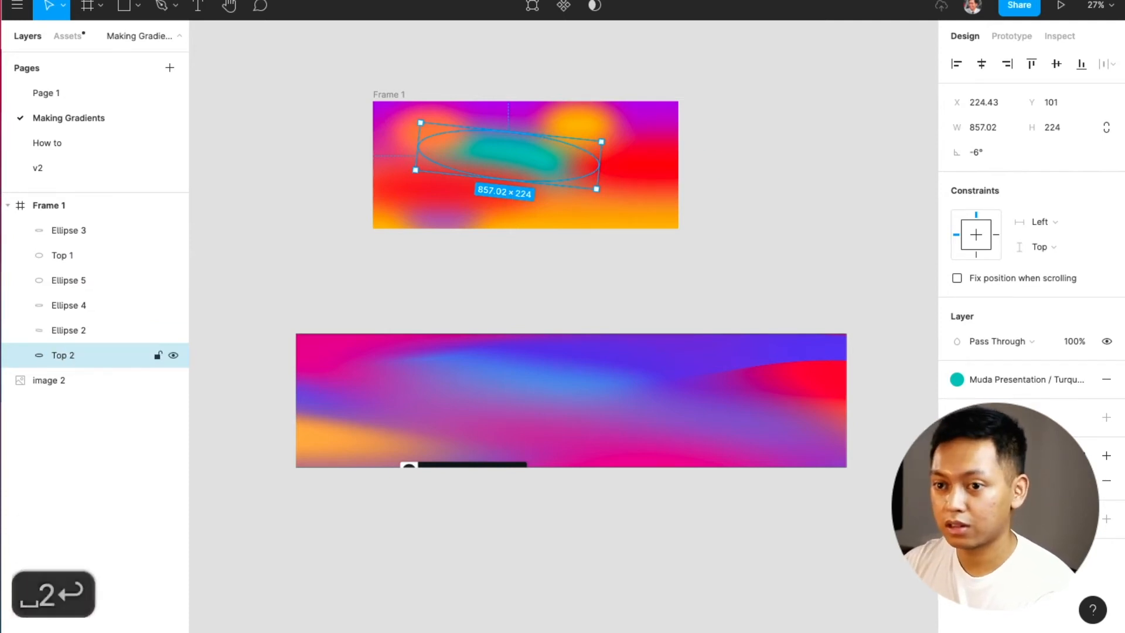
Step: Rename the lavender ellipse's layer as Top 3
click(438, 238)
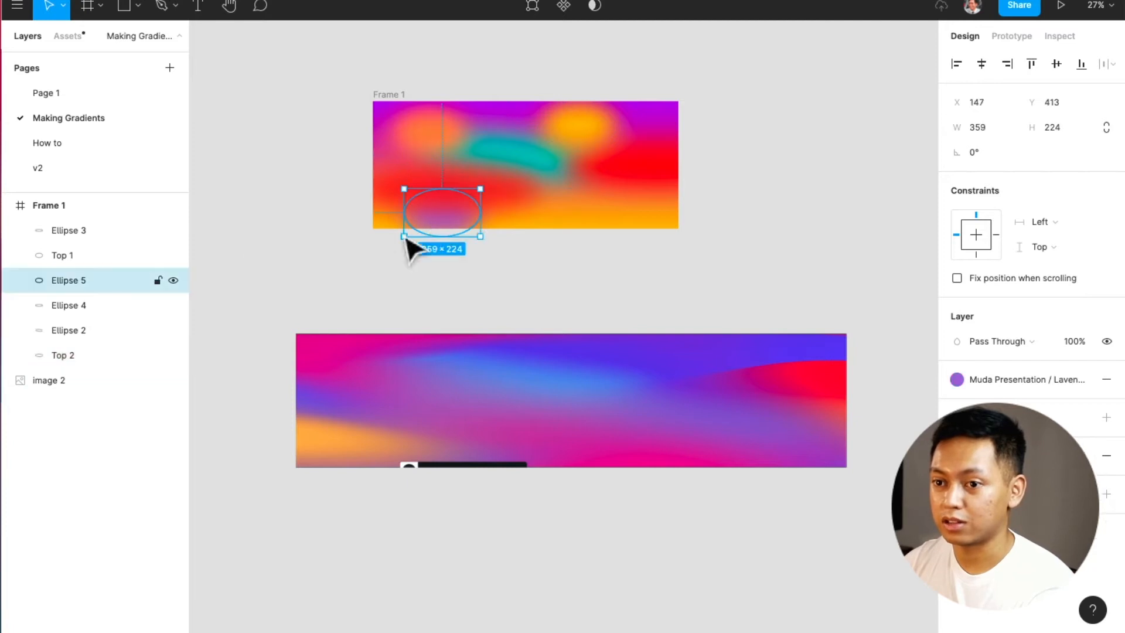
double_click(105, 275)
text(Top 3)
key(Return)
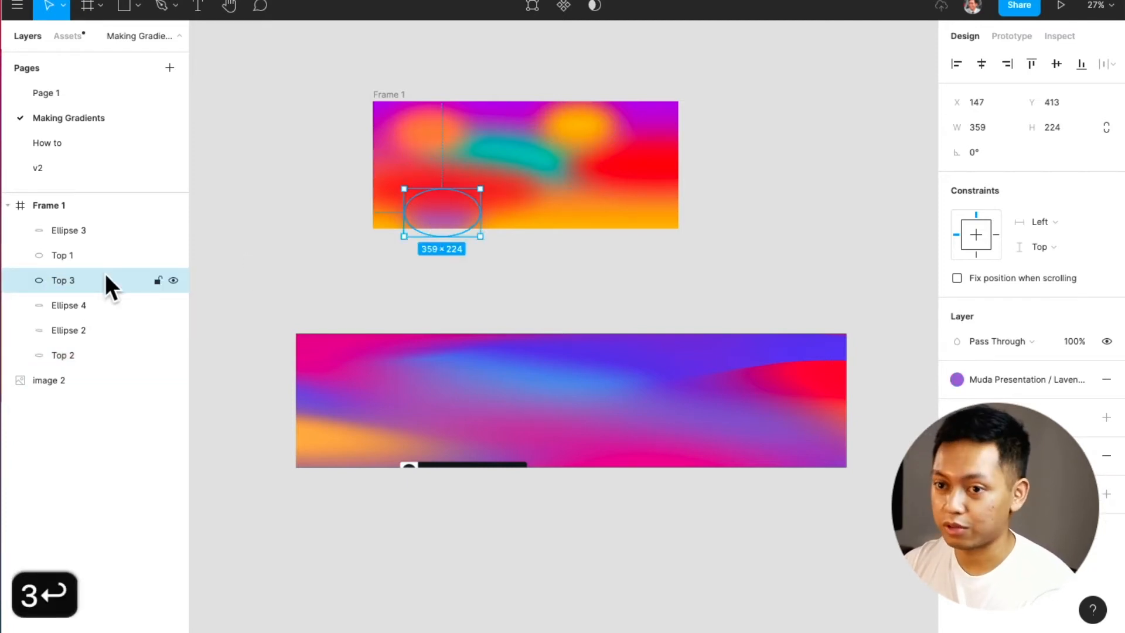
Step: Move the Top 1, Top 2 and Top 3 layers above all other ellipses in the frame's stacking order
super+click(74, 353)
super+click(81, 257)
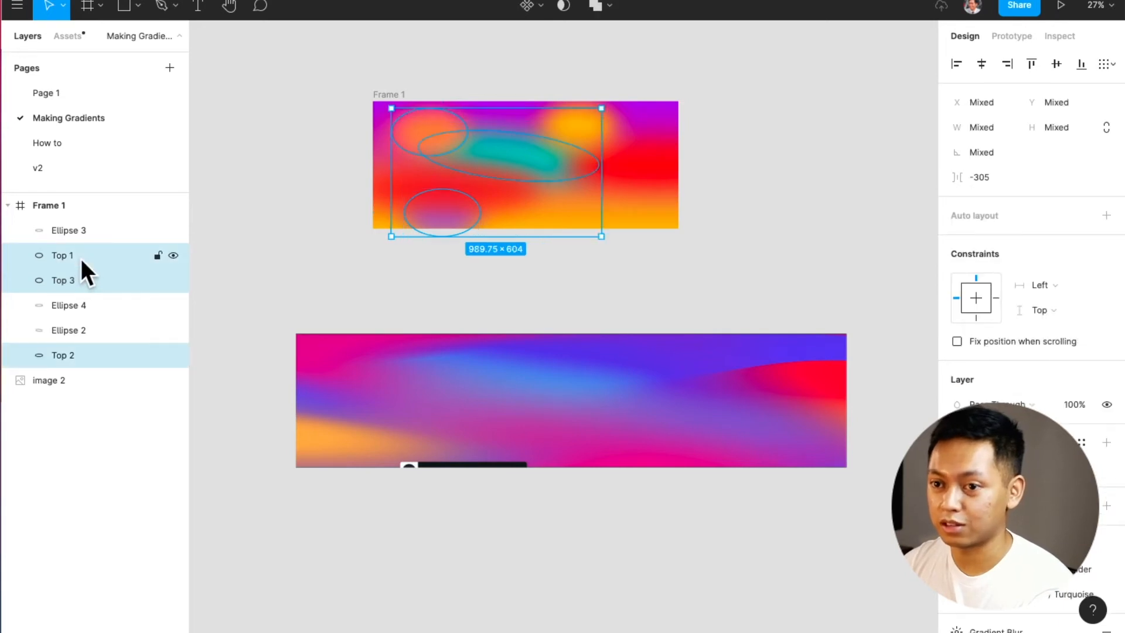
drag(82, 259, 75, 226)
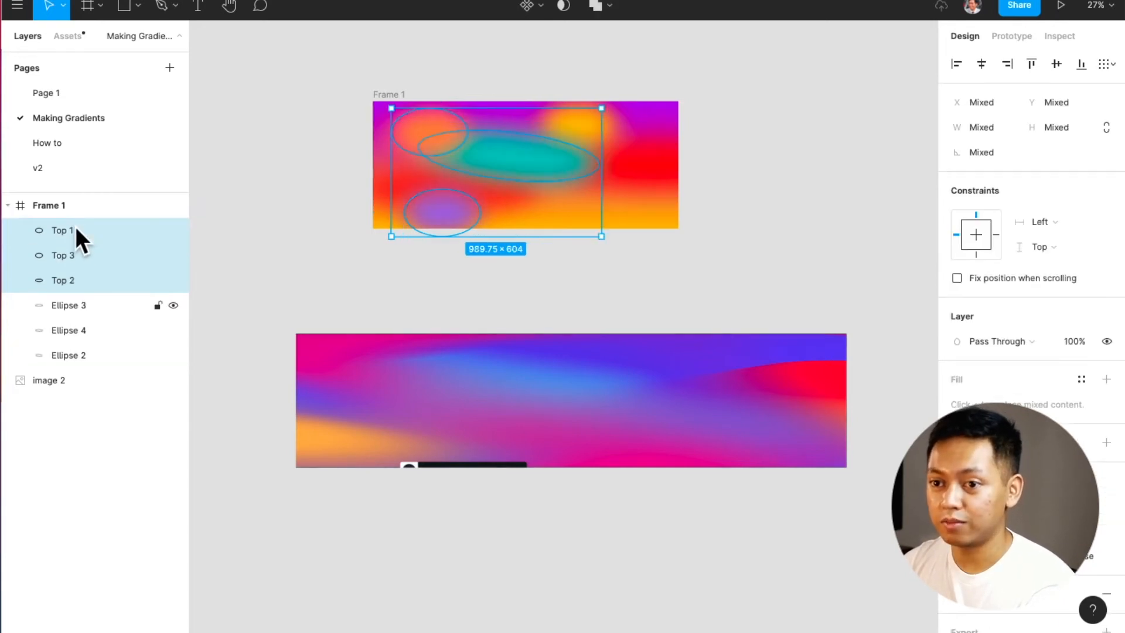
click(590, 290)
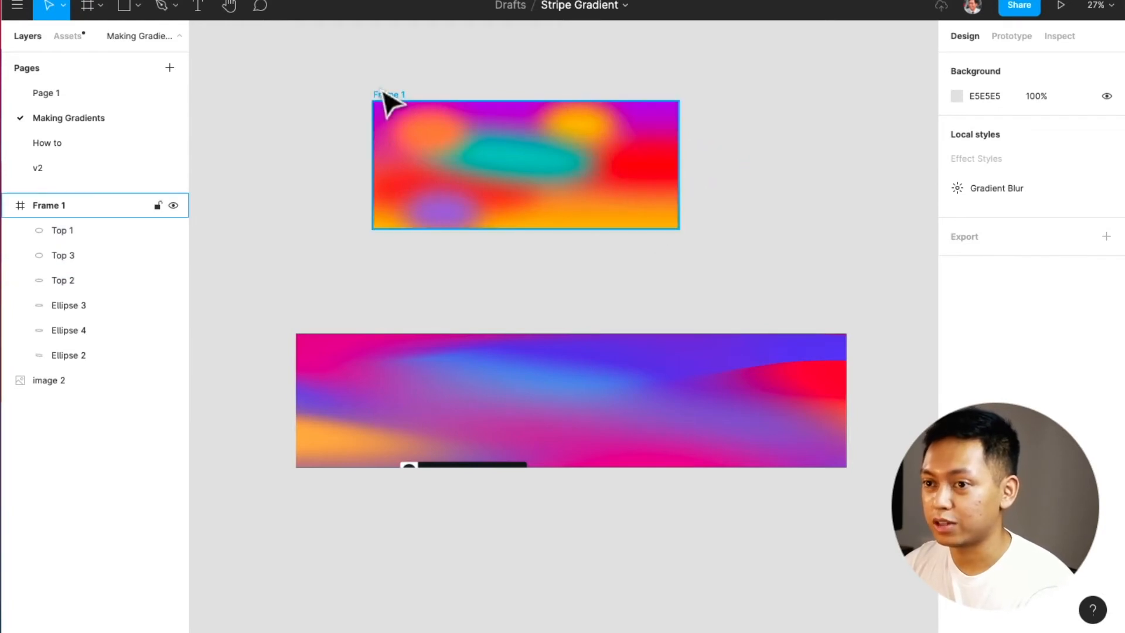
Step: Duplicate the gradient frame into a vertical column of five frames with 300 spacing between them
click(410, 124)
scroll(473, 177, down, 3)
scroll(473, 177, right, 2)
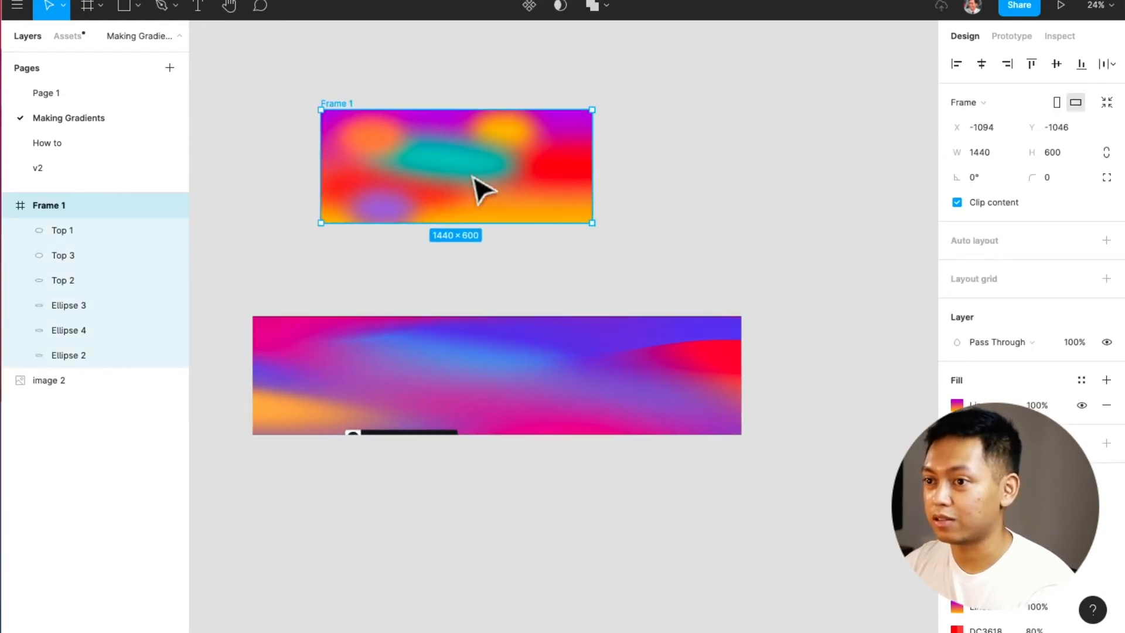
scroll(473, 176, right, 2)
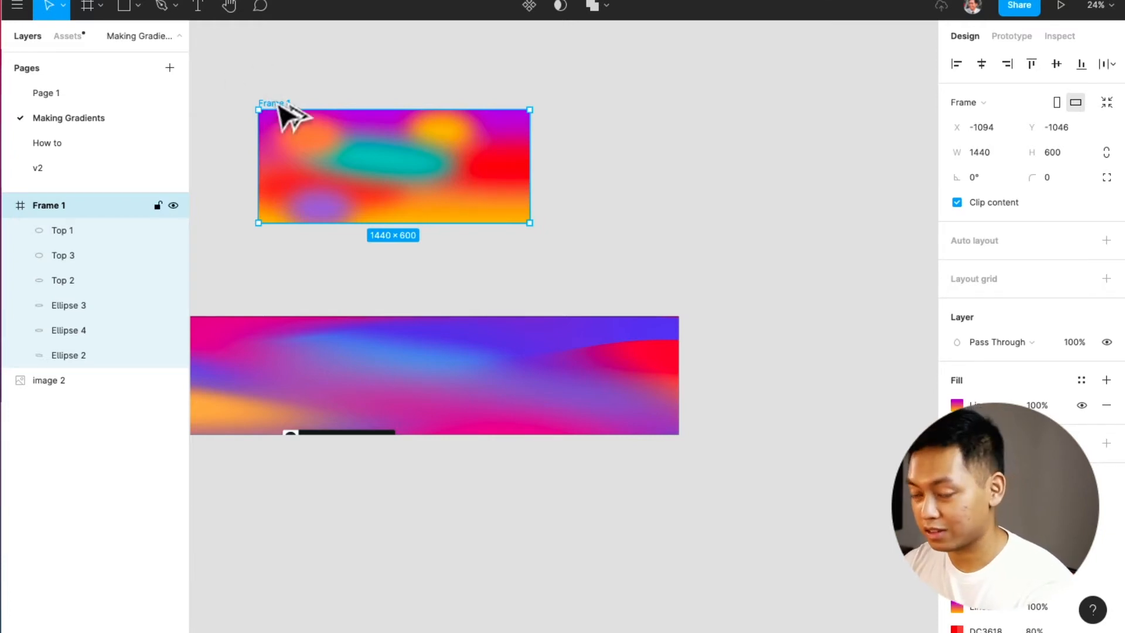
drag(279, 104, 600, 105)
drag(486, 226, 486, 422)
drag(409, 106, 891, 193)
key(shift+a)
click(957, 265)
click(1020, 266)
text(300)
key(shift+super+g)
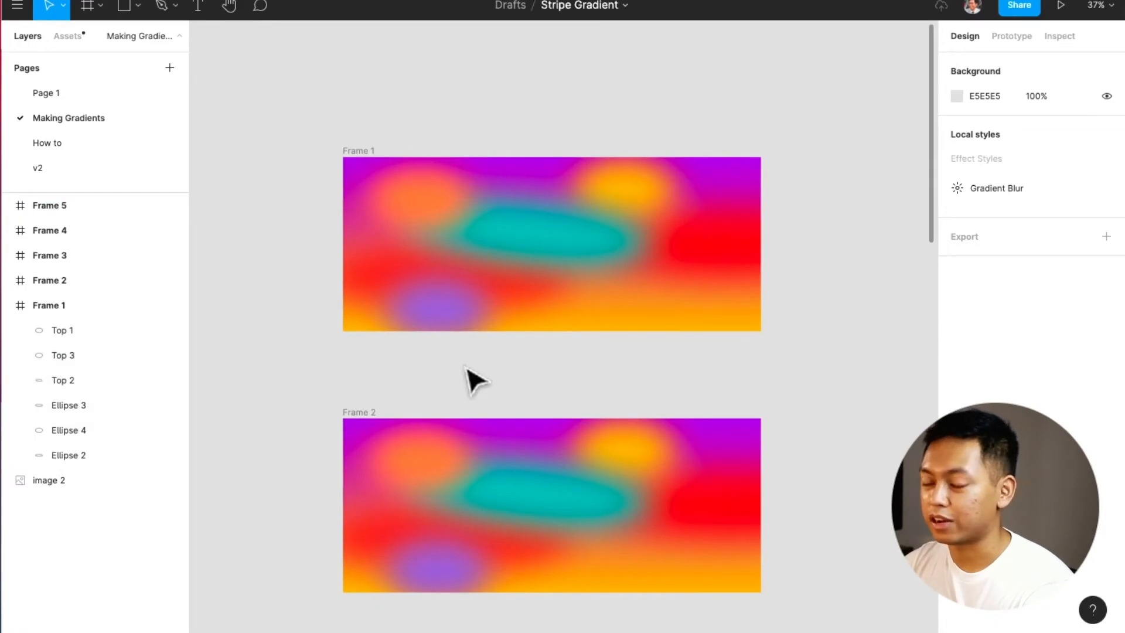
scroll(465, 381, down, 3)
scroll(466, 384, down, 5)
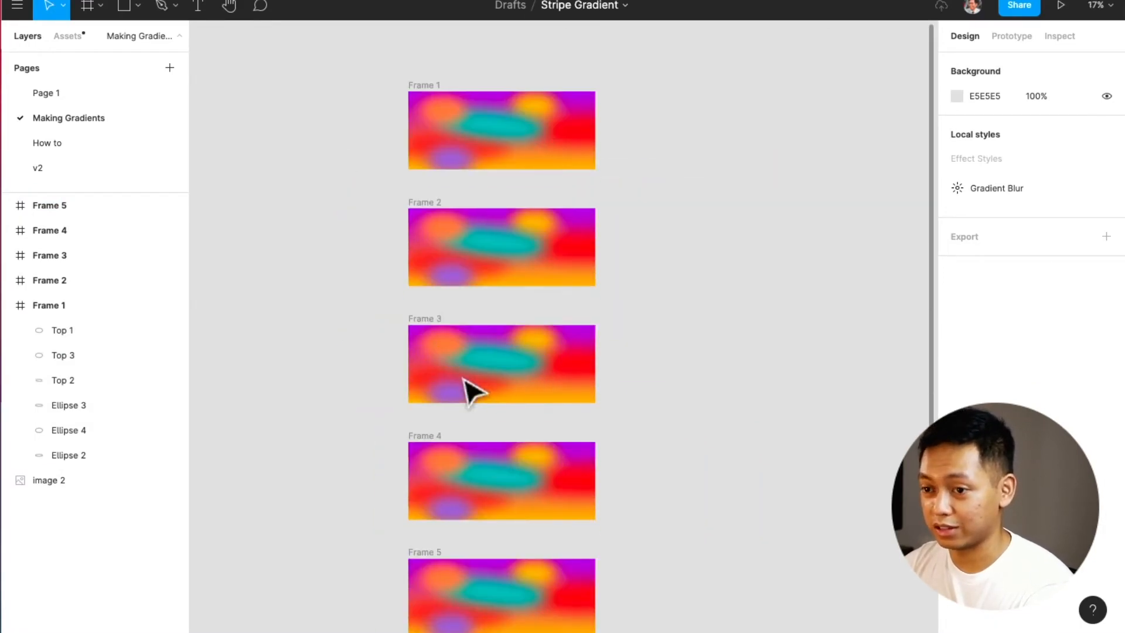
Step: Delete the four duplicate frames below Frame 1
drag(381, 152, 641, 623)
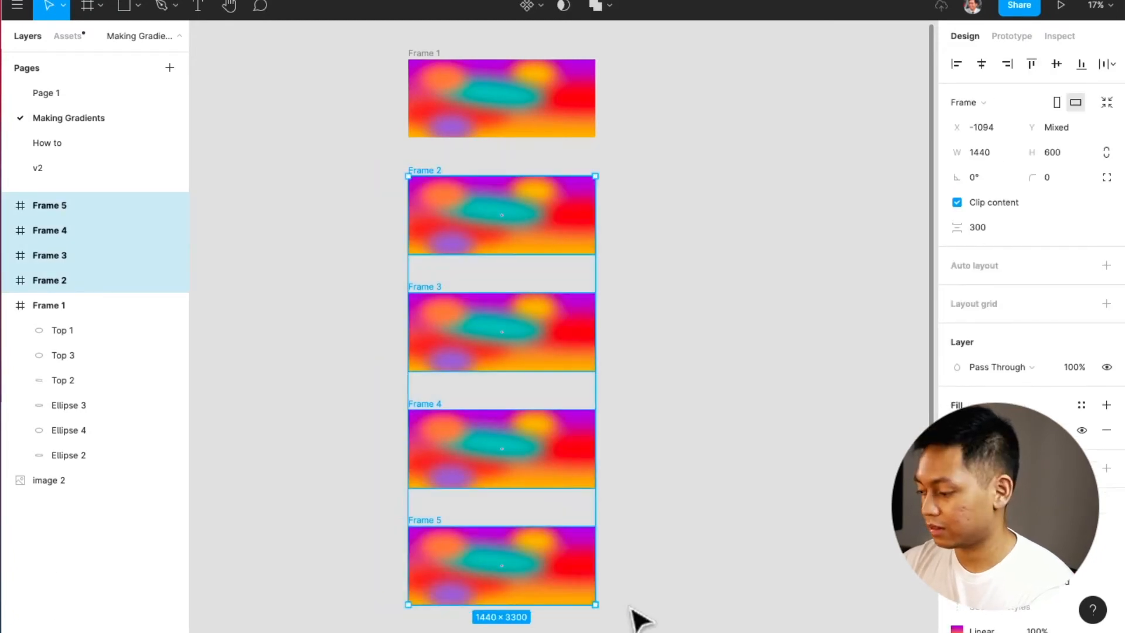
key(BackSpace)
Step: Group all six ellipses inside the frame and name the group Gradient Blobls
scroll(501, 97, up, 2)
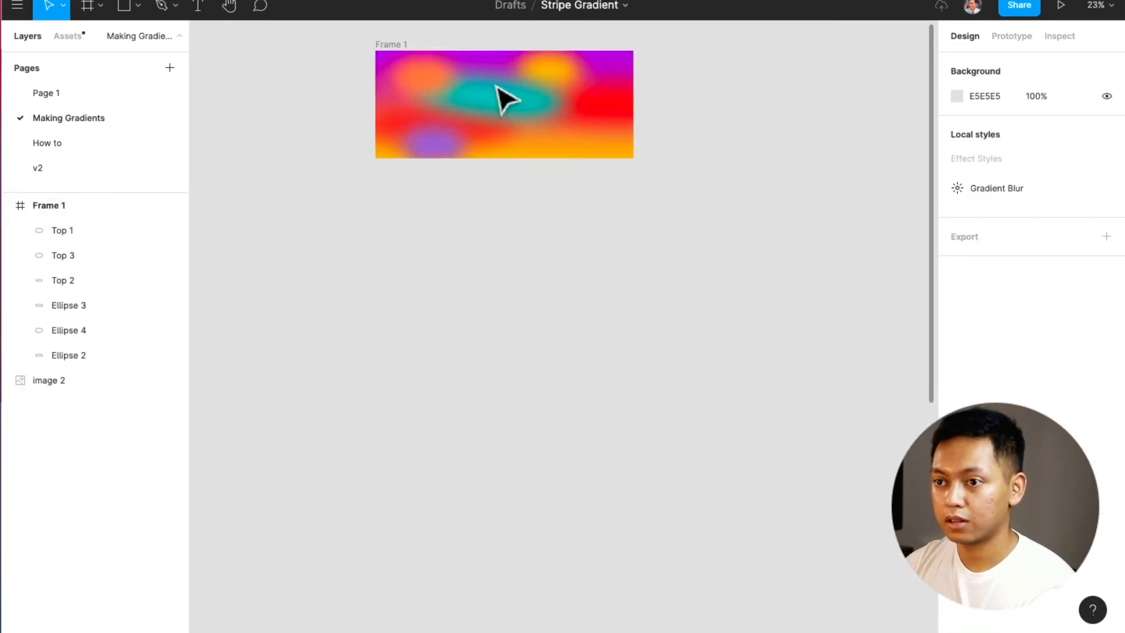
scroll(496, 87, up, 2)
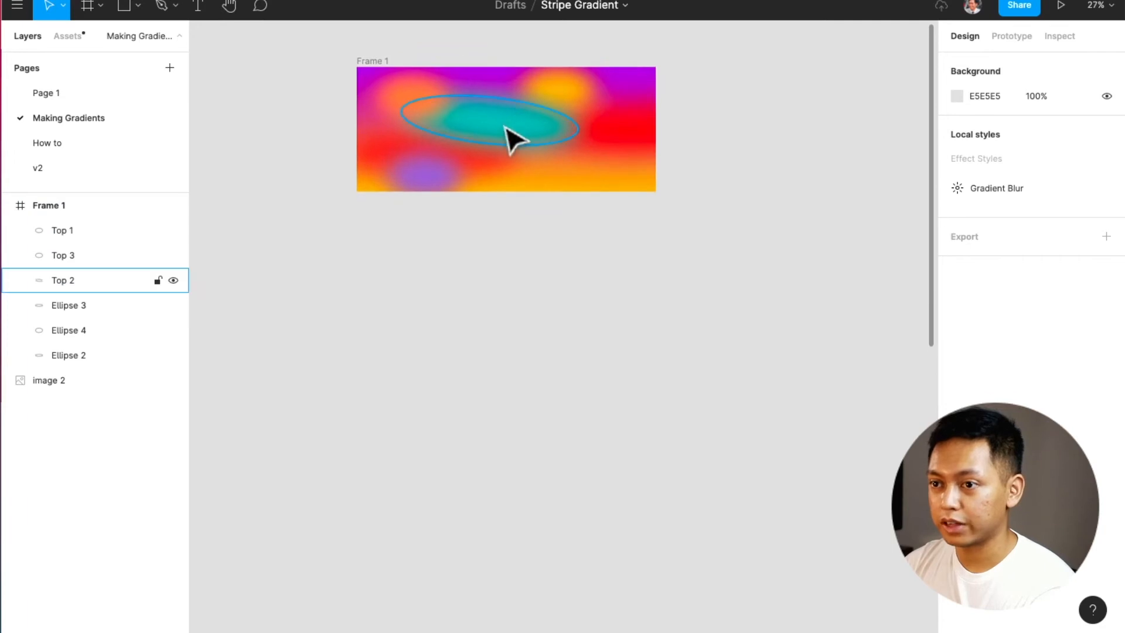
click(516, 140)
key(super+a)
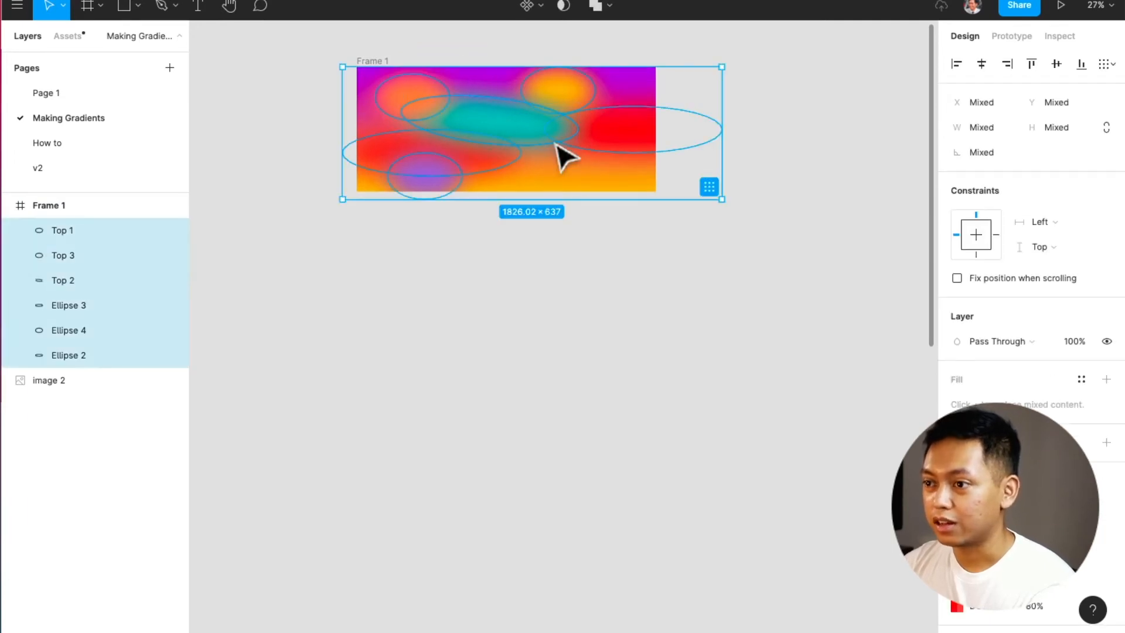
key(super+g)
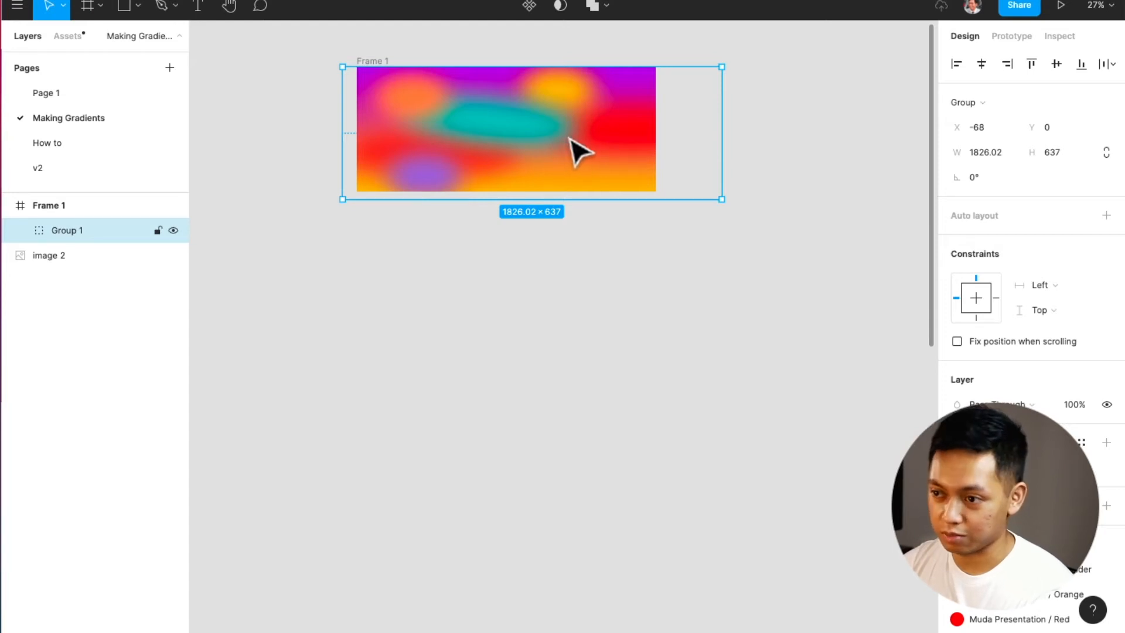
double_click(82, 228)
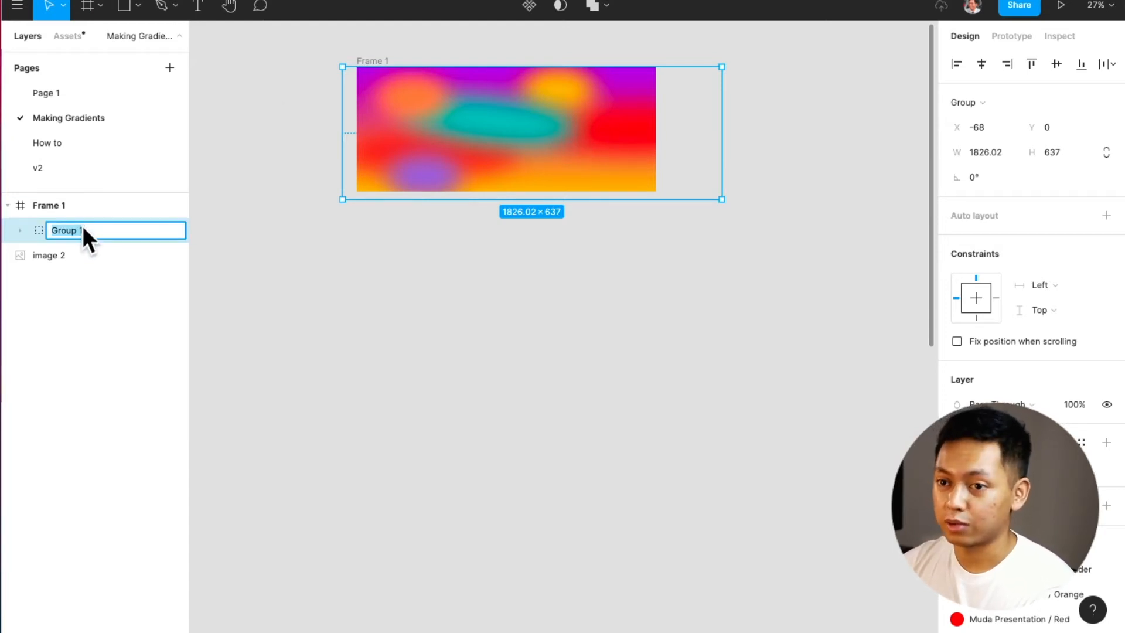
text(ient Blobls)
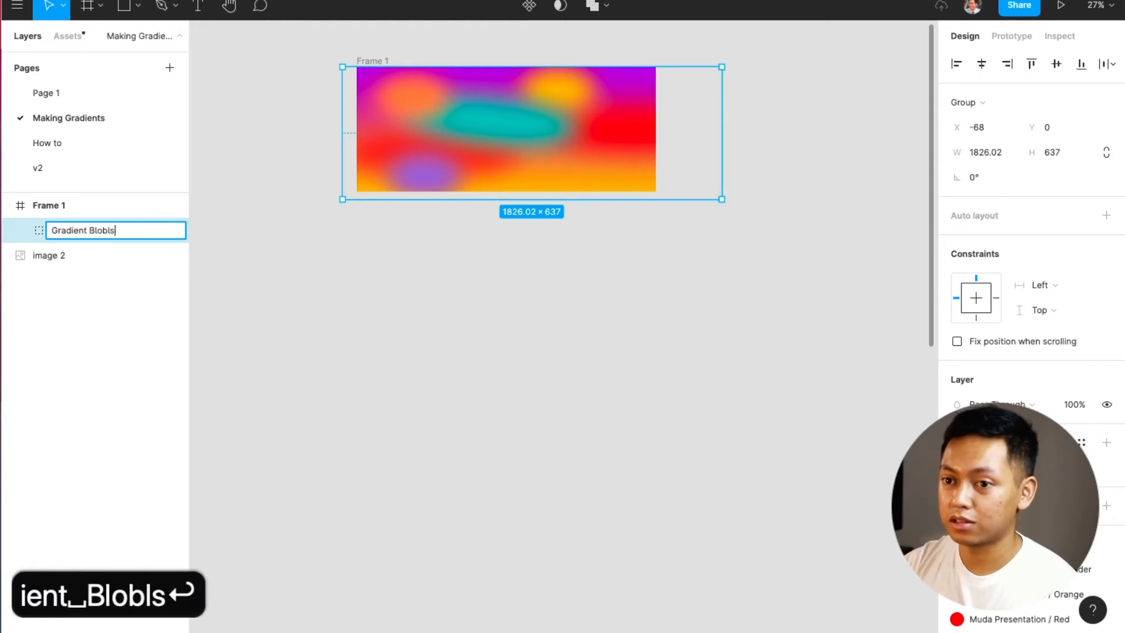
key(Return)
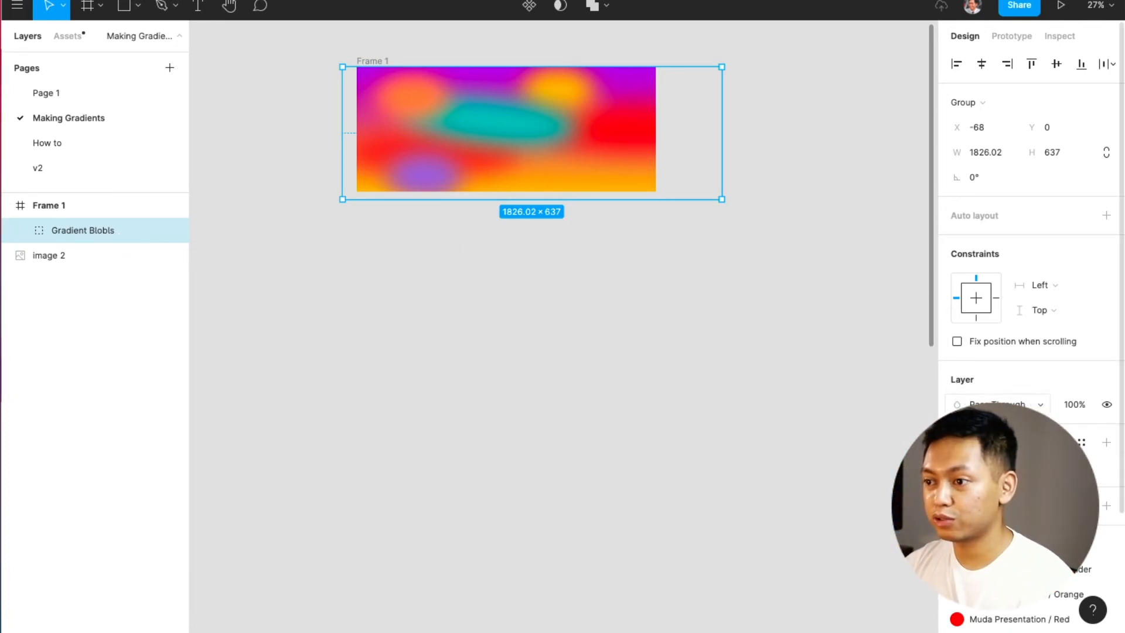
click(995, 404)
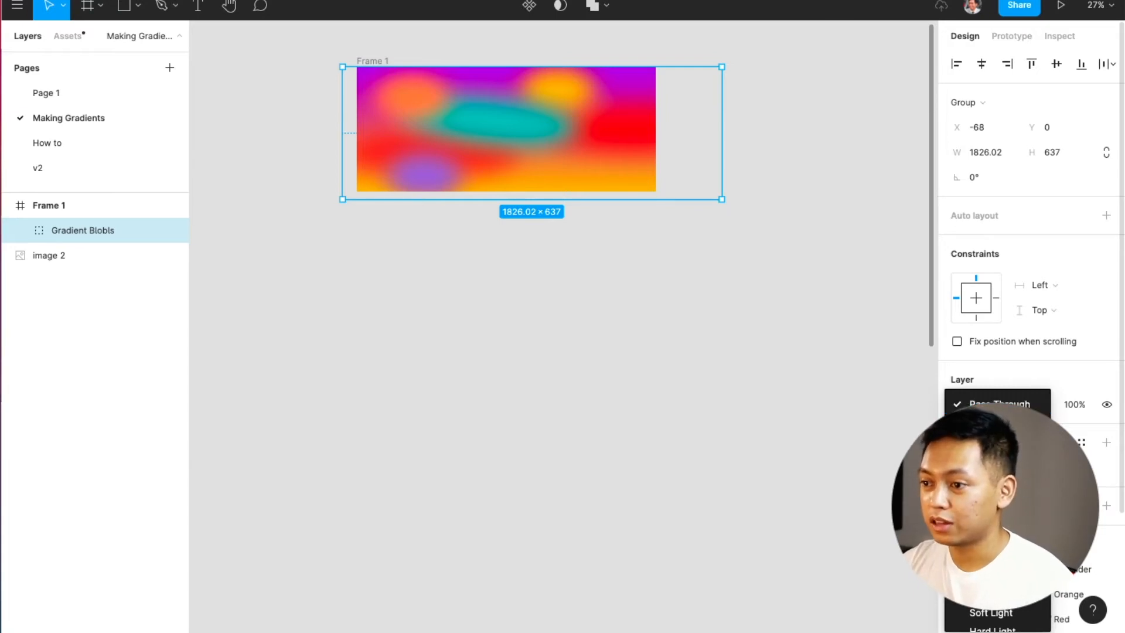
click(1072, 385)
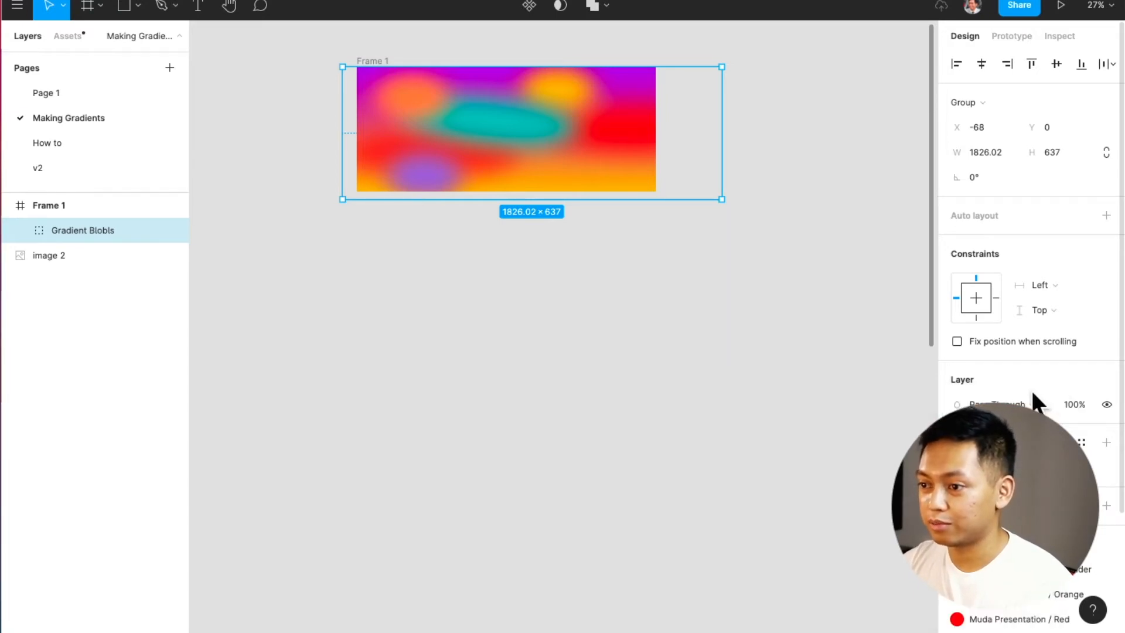
Step: Set the Gradient Blobls group's blend mode to Hue
click(1015, 400)
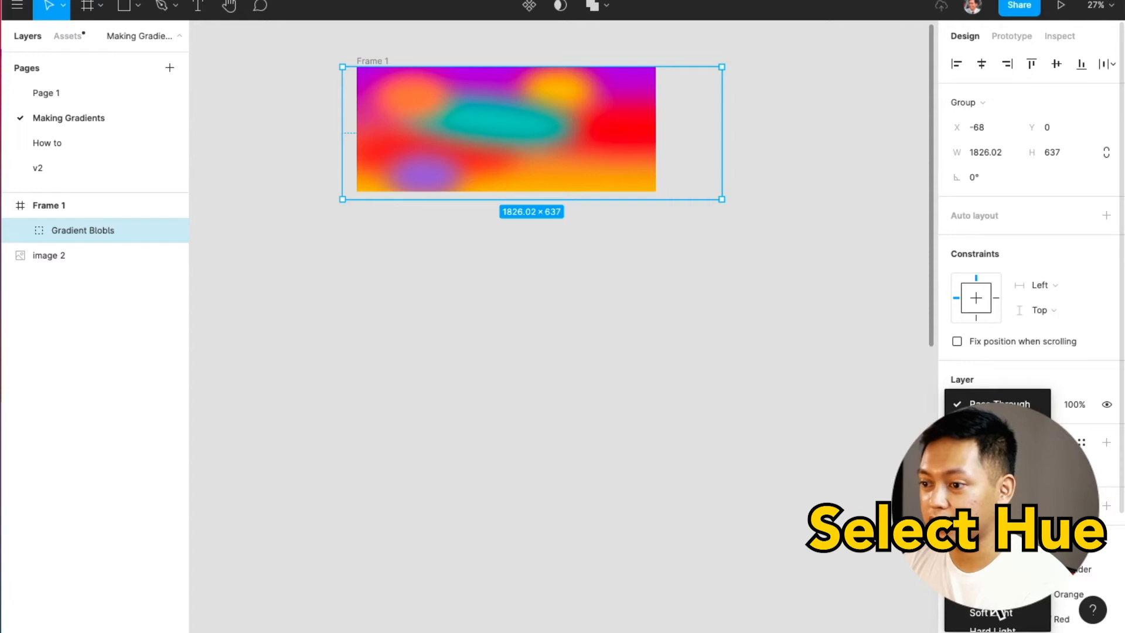
scroll(996, 609, down, 3)
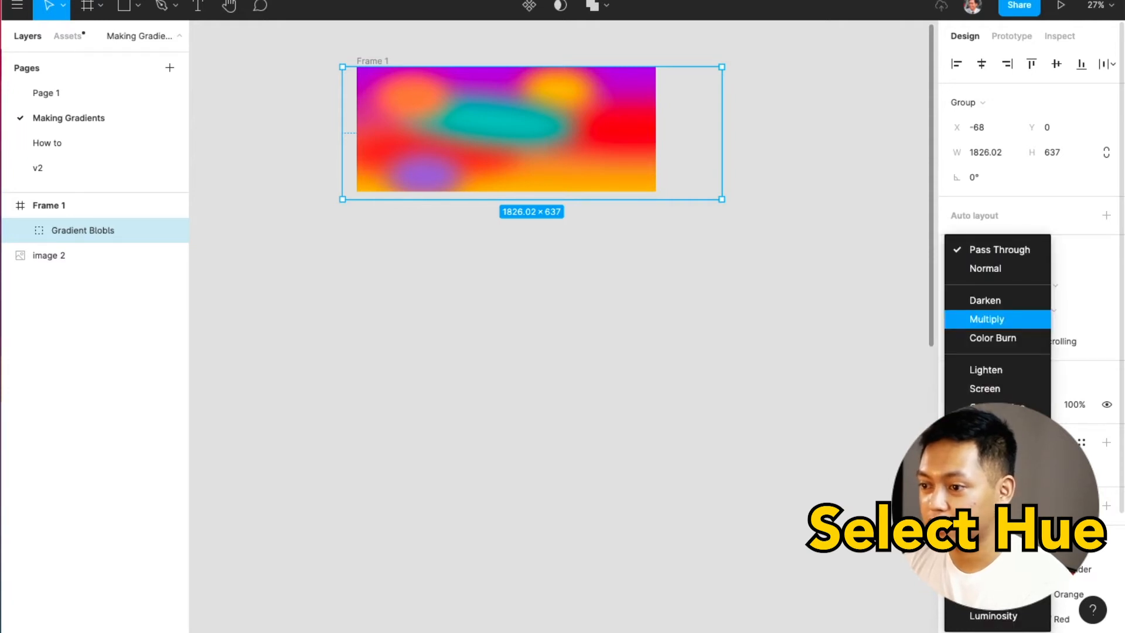
click(990, 559)
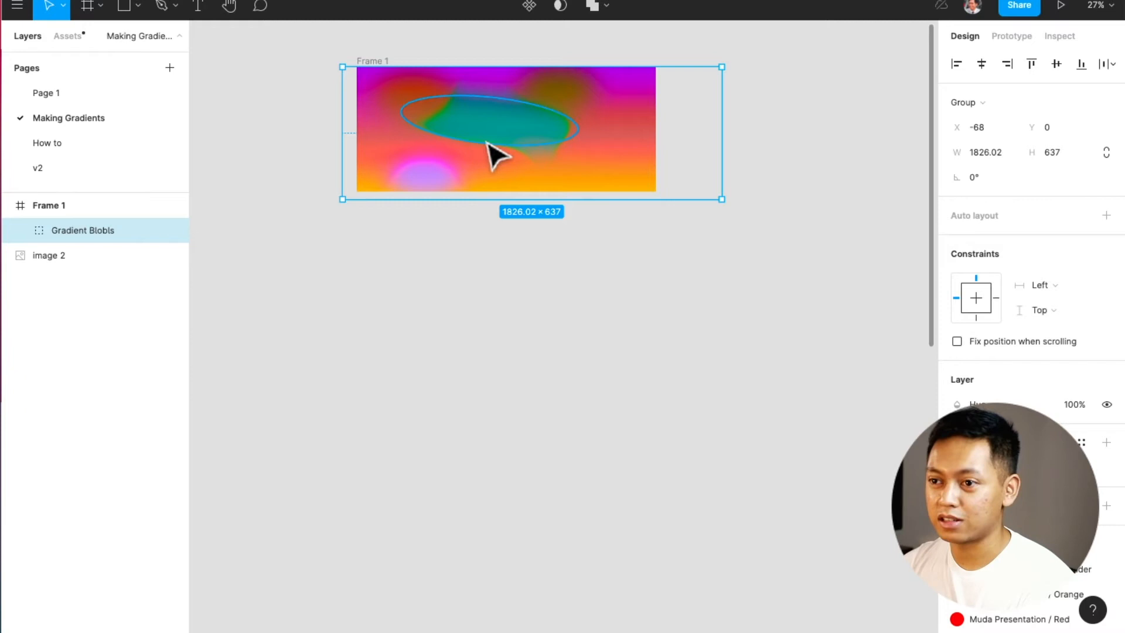
scroll(495, 155, up, 5)
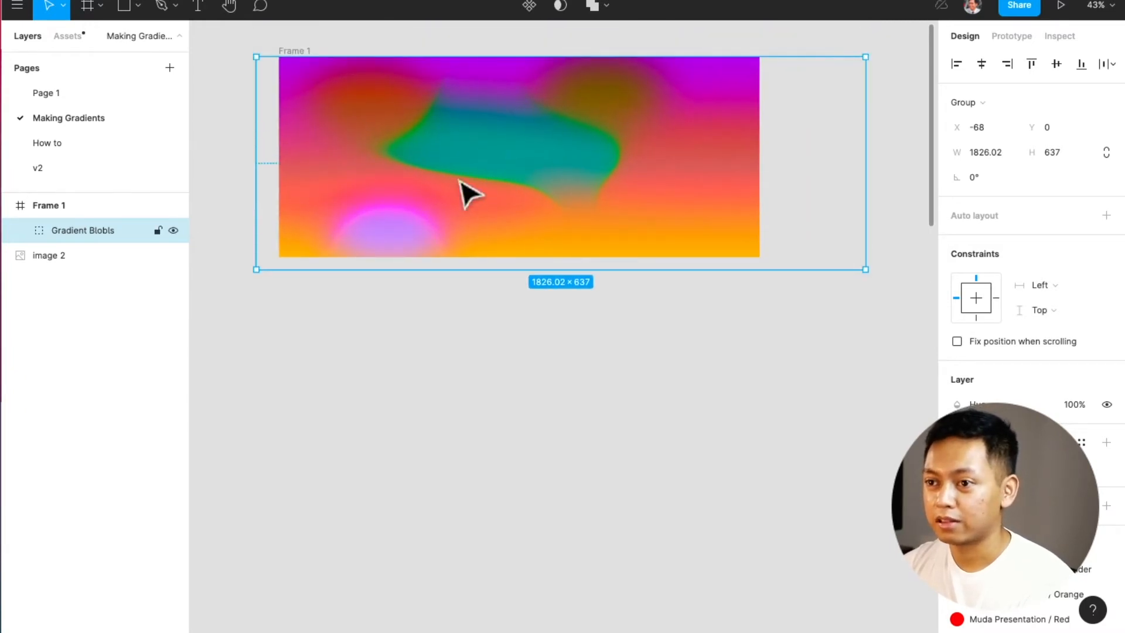
double_click(501, 144)
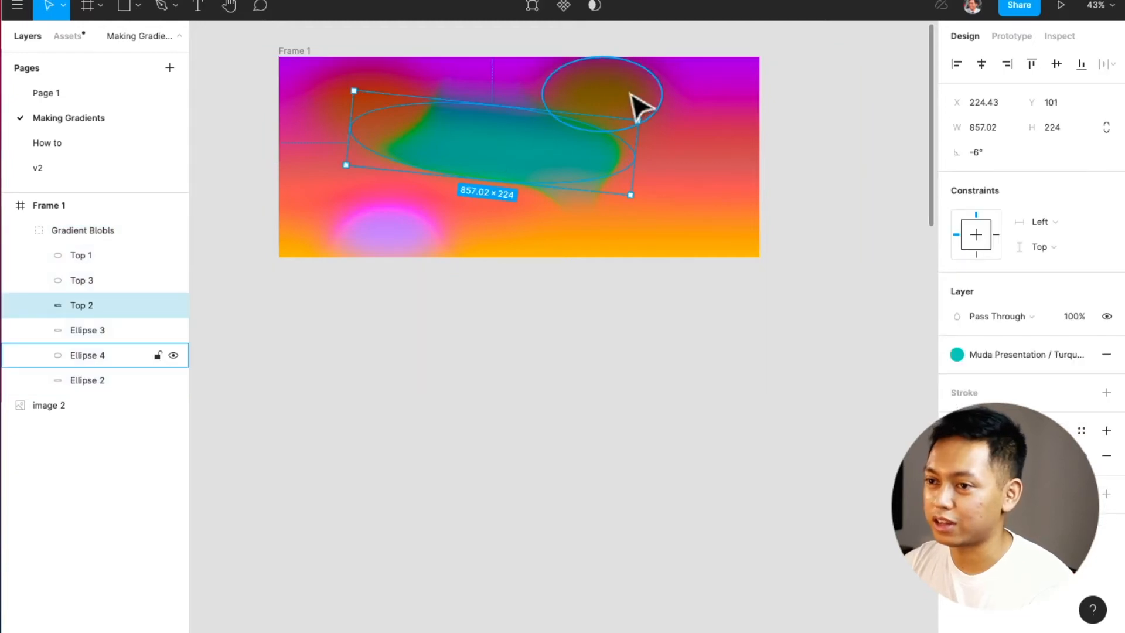
click(628, 93)
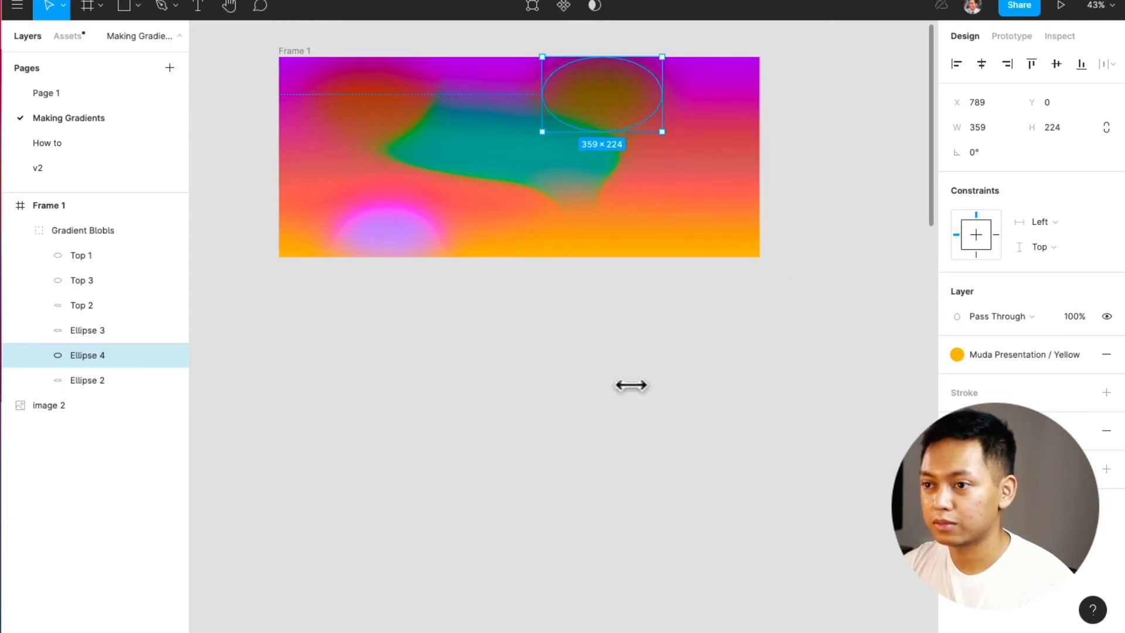
click(537, 341)
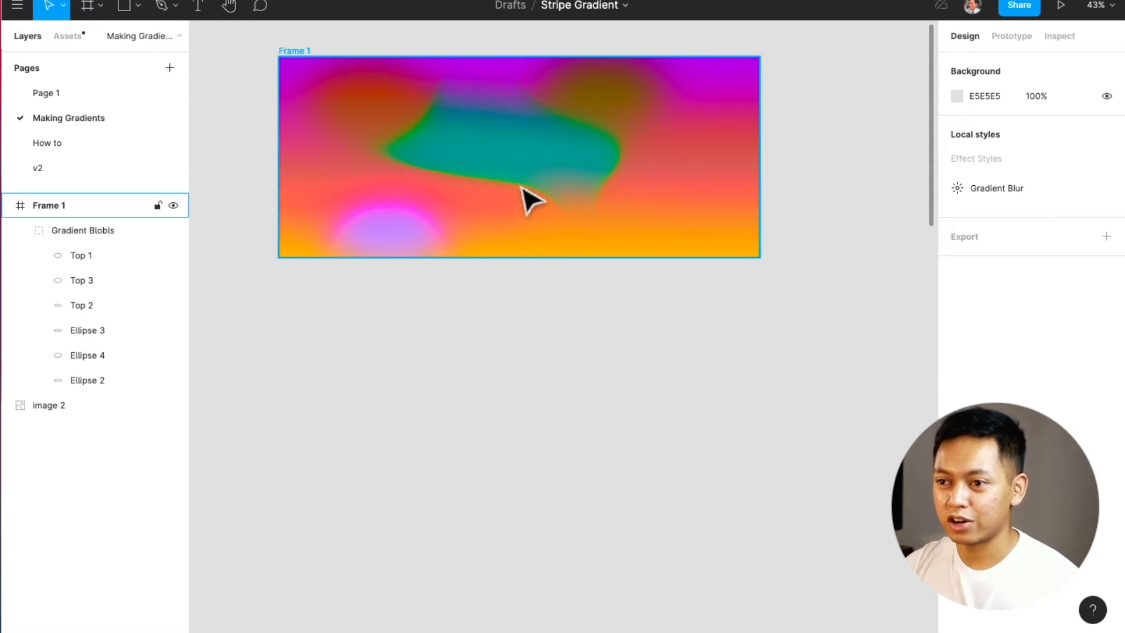
Step: Try the Color Dodge and Color blend modes on the Gradient Blobls group, ending back on Hue
click(493, 199)
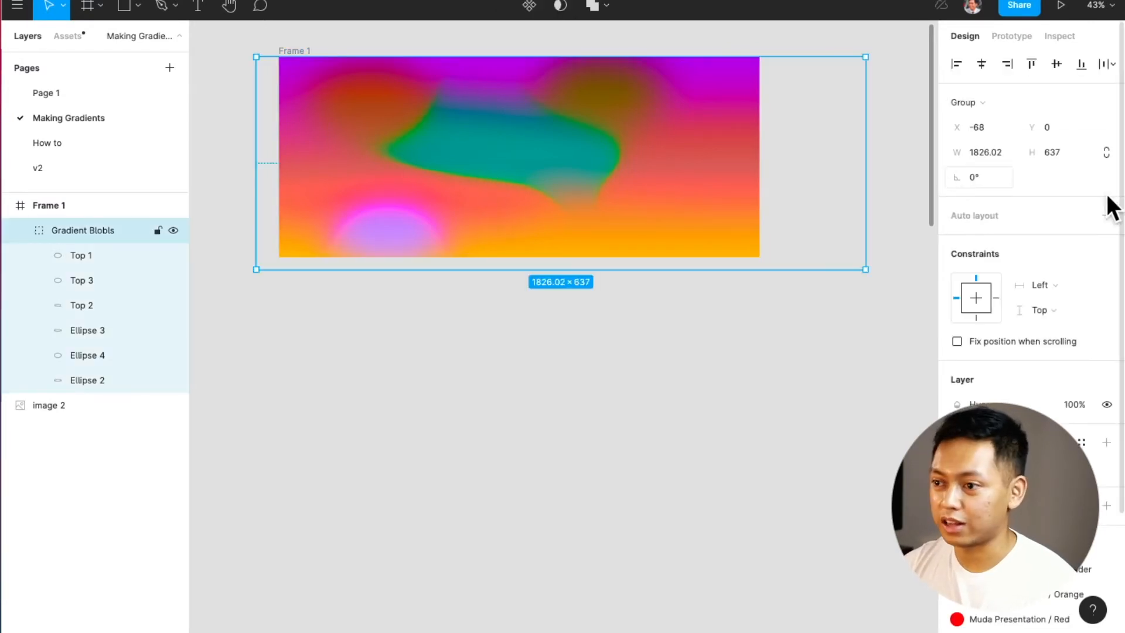
click(997, 405)
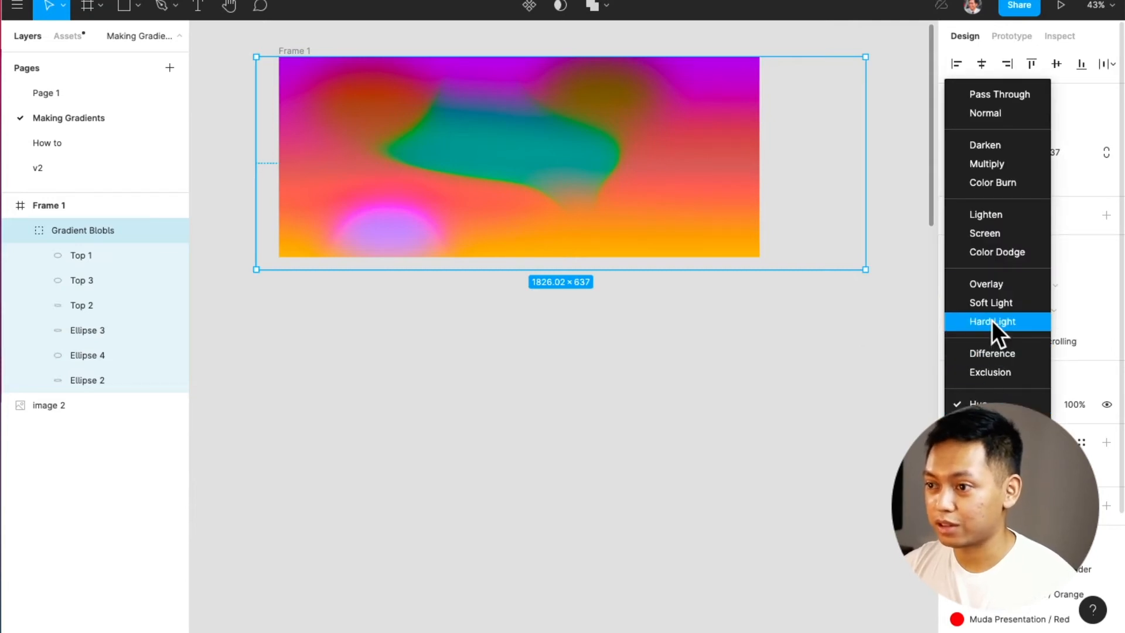
click(1009, 249)
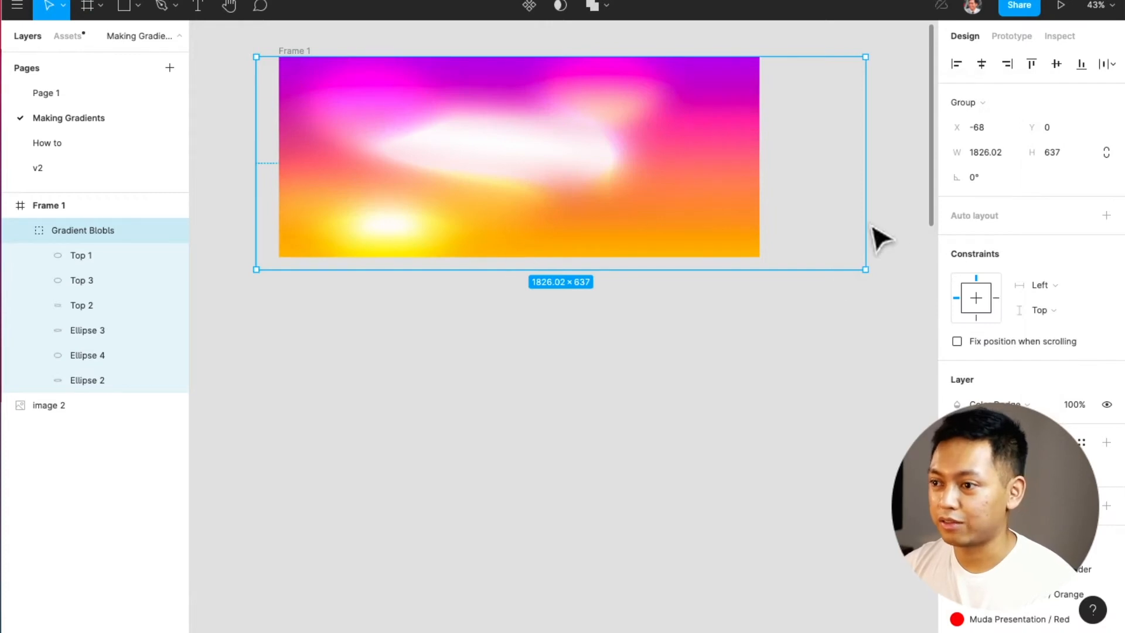
click(996, 404)
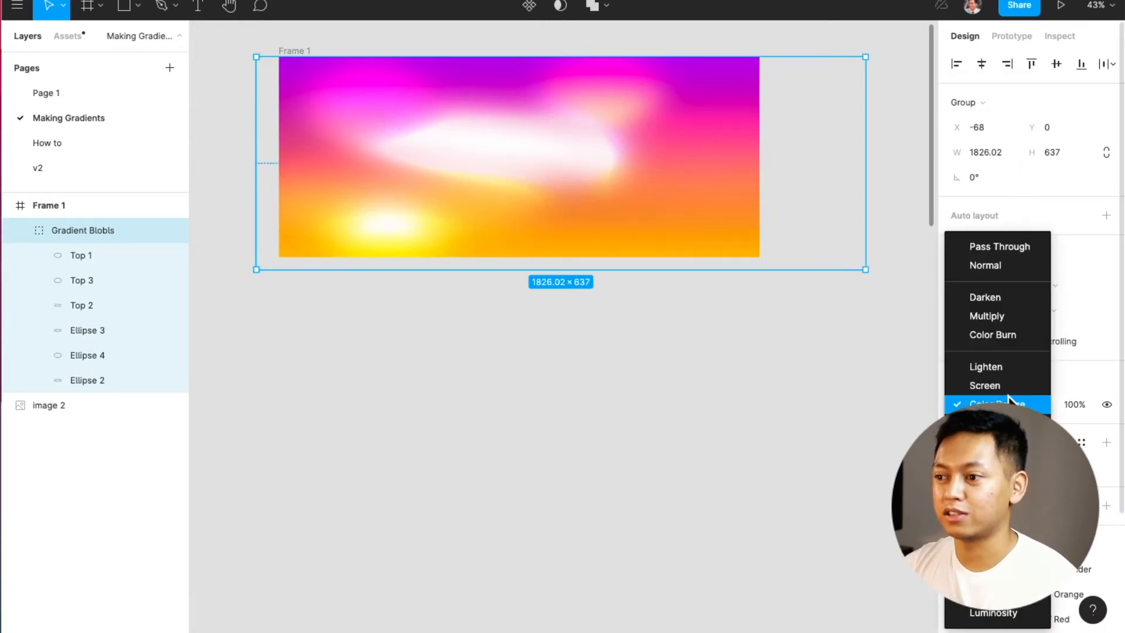
click(1020, 615)
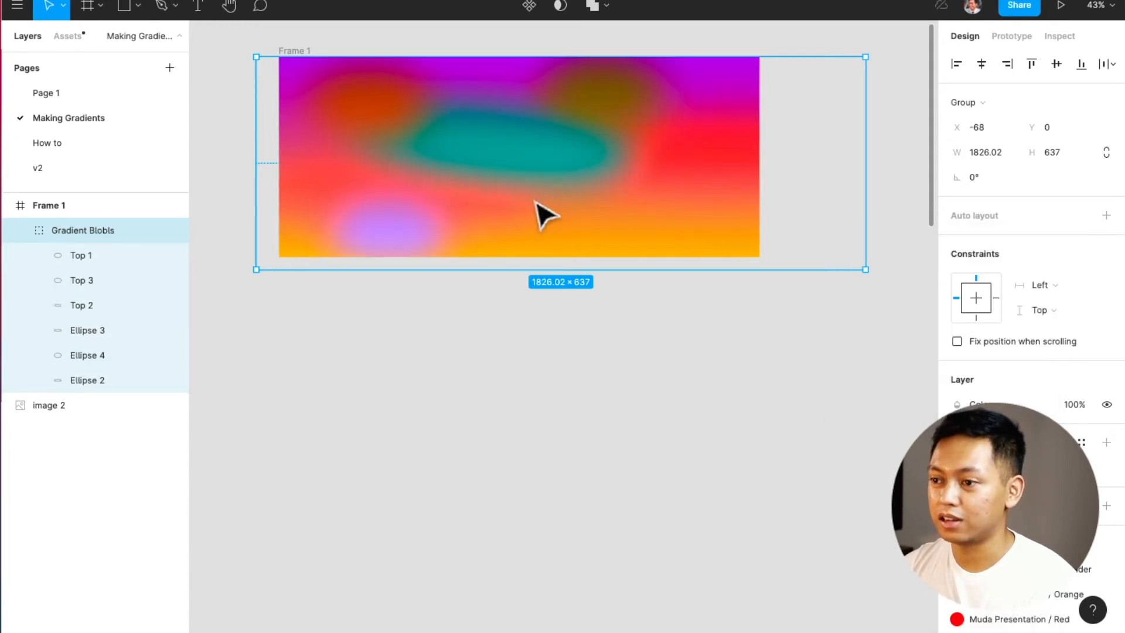
click(984, 404)
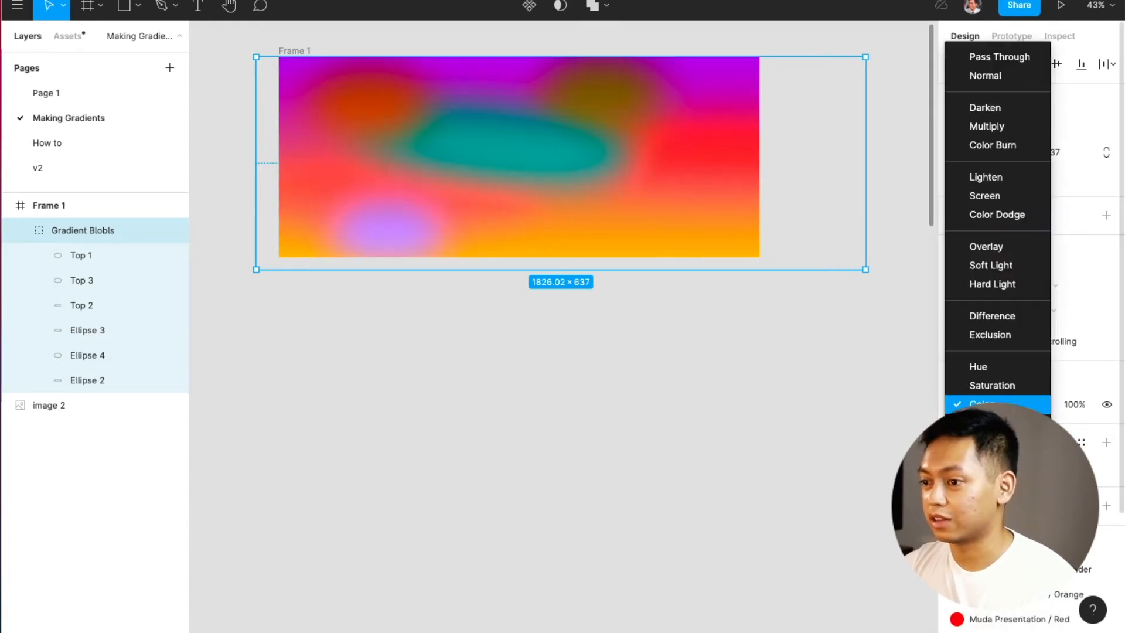
click(1003, 371)
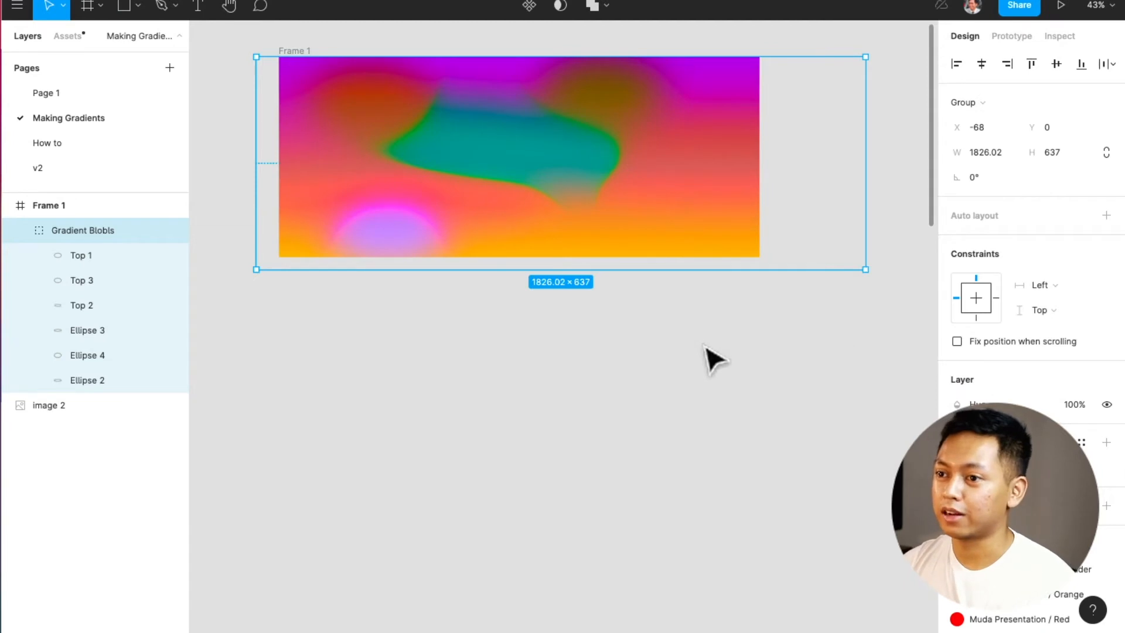
Step: Draw a 1440 × 600 rectangle inside Frame 1 that covers the whole frame above the Gradient Blobls group
click(44, 206)
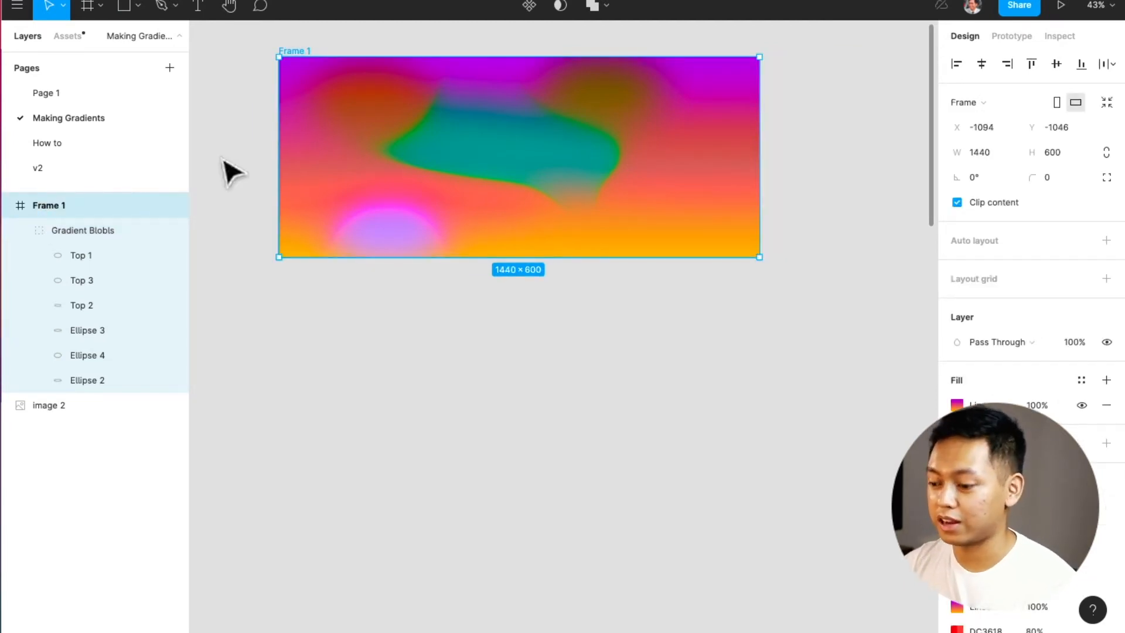
key(r)
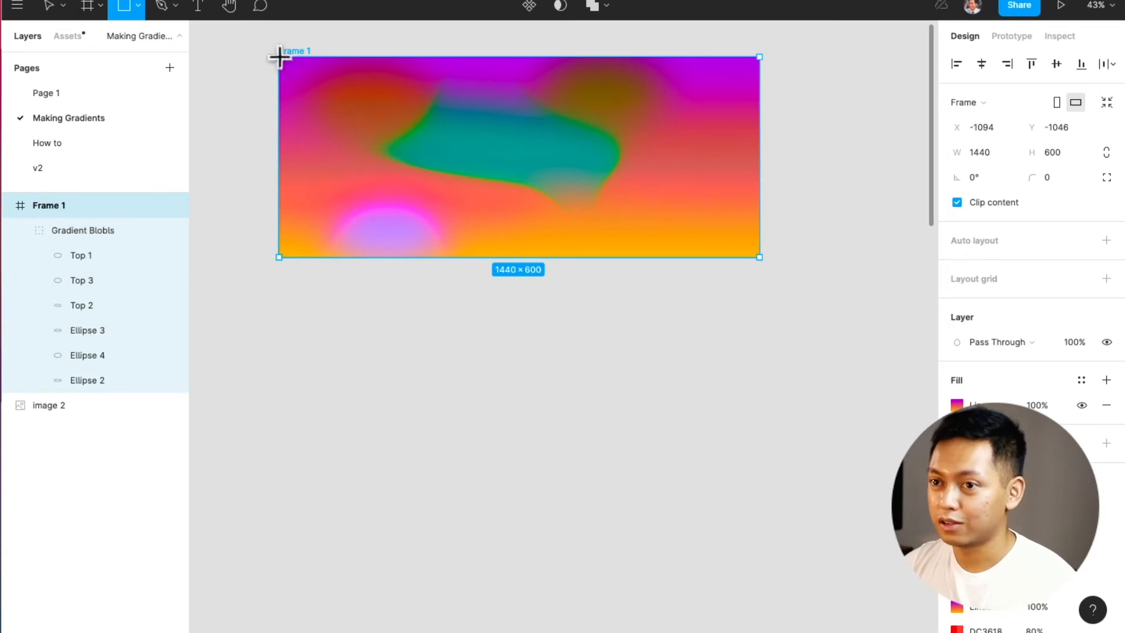
drag(279, 57, 761, 258)
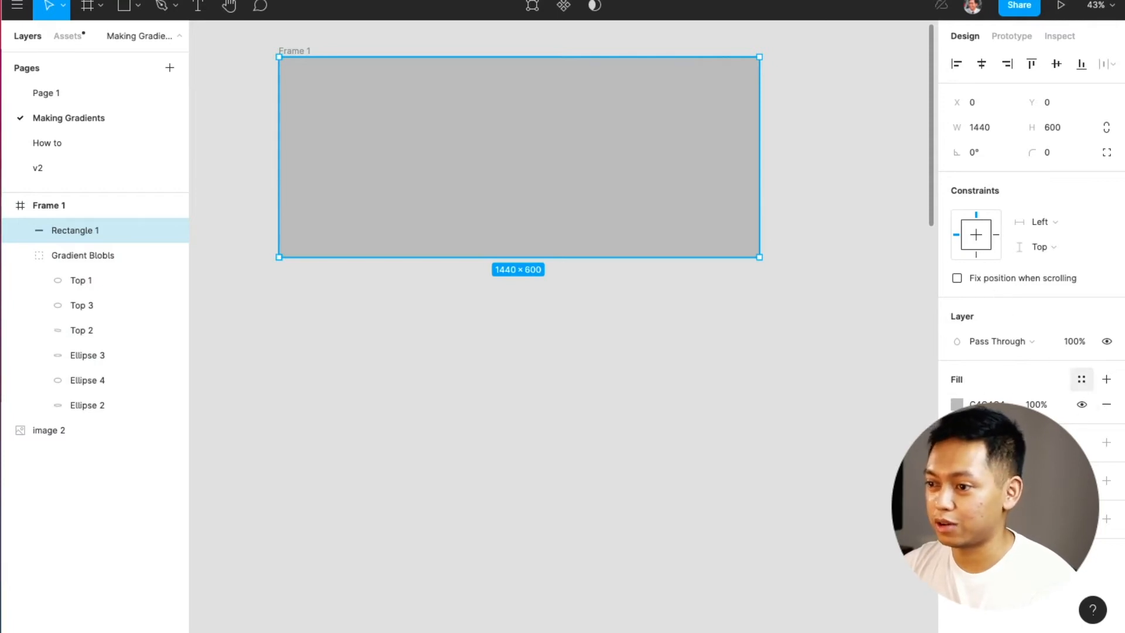
Step: Fill the covering rectangle with the Muda Presentation / Orange colour style and set its blend mode to Overlay
click(1081, 379)
click(1044, 477)
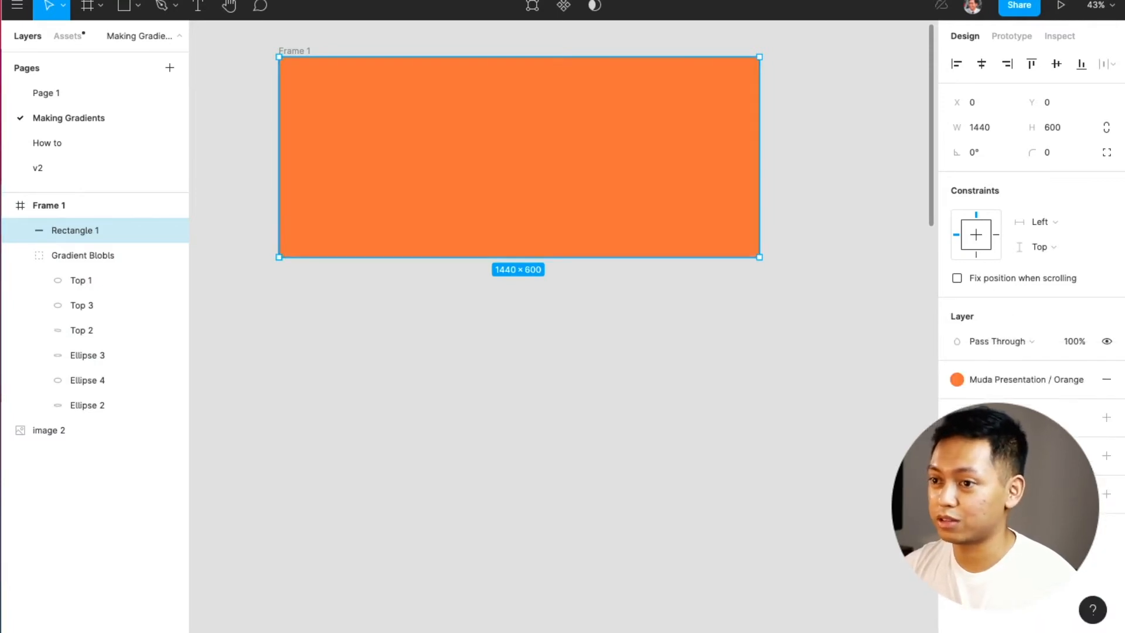
click(1023, 342)
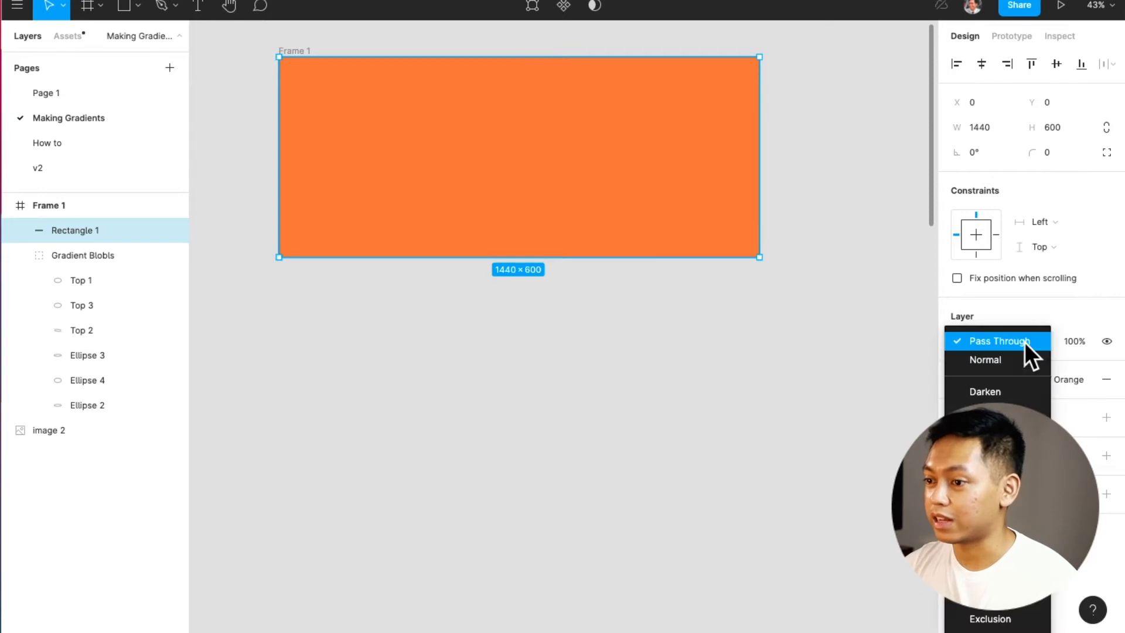
click(989, 530)
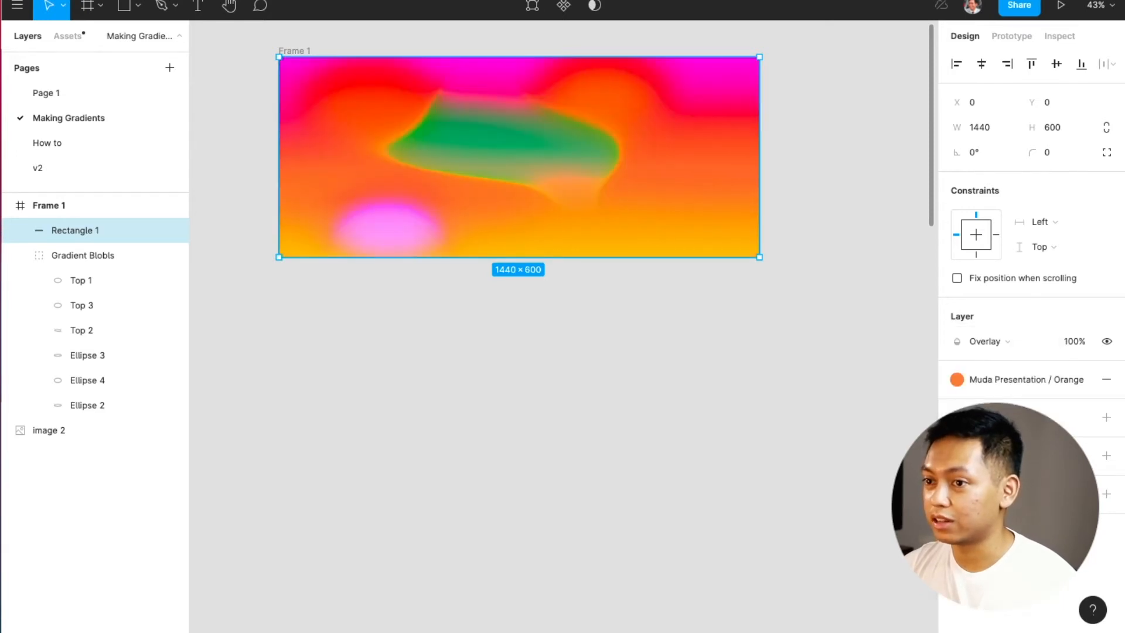
Step: Rename the orange rectangle layer ovrlay and lock it
double_click(84, 230)
text(ov)
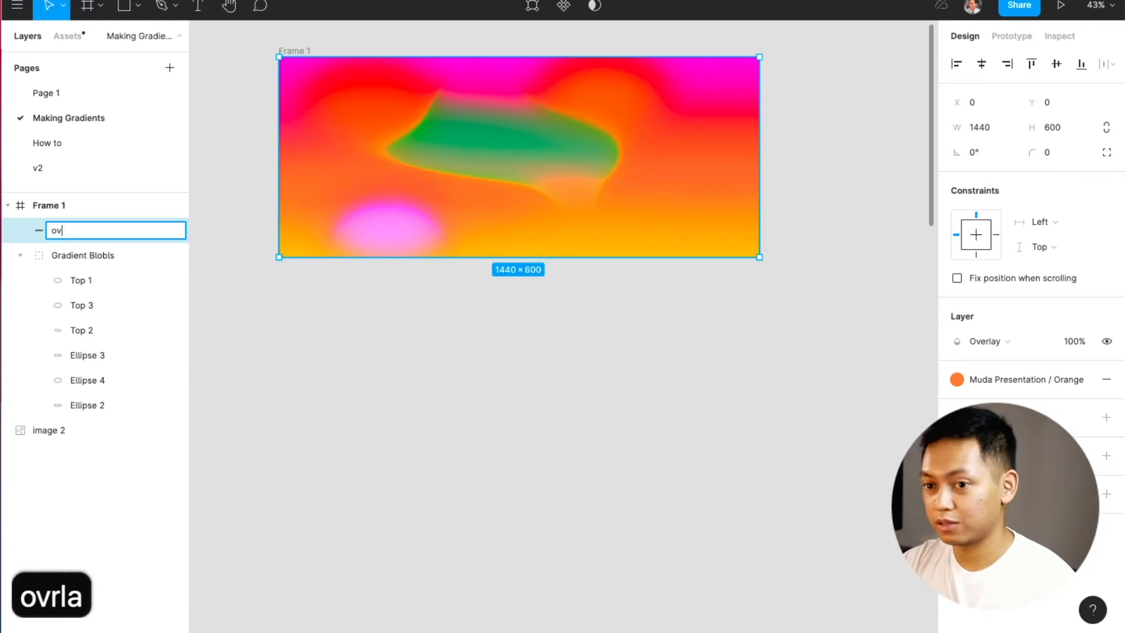
text(rlay)
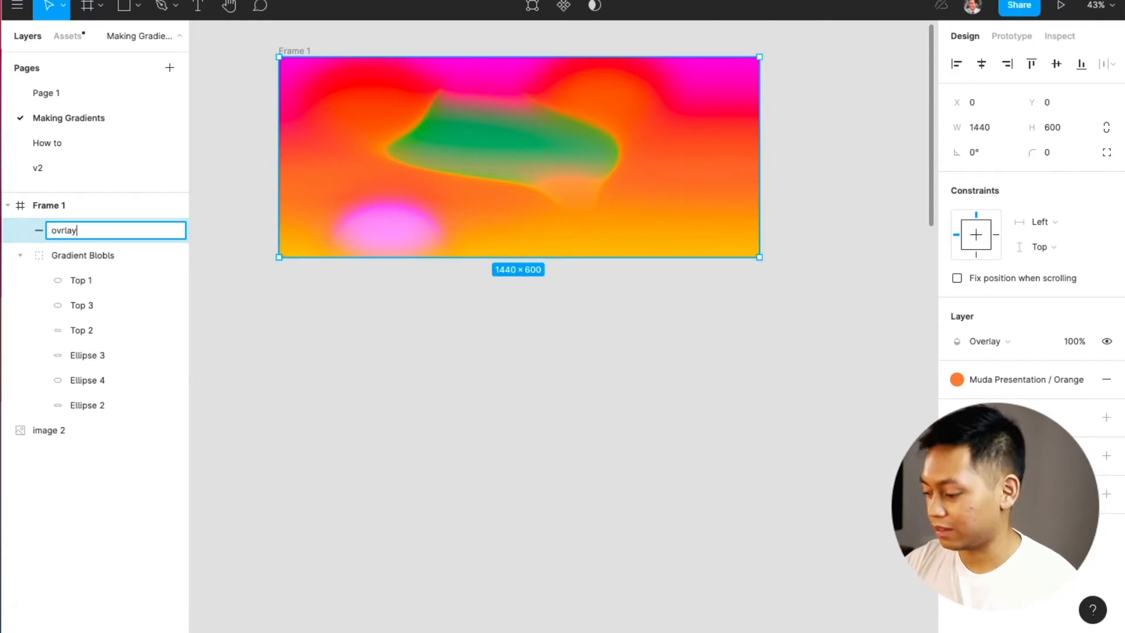
key(Return)
key(shift+super+l)
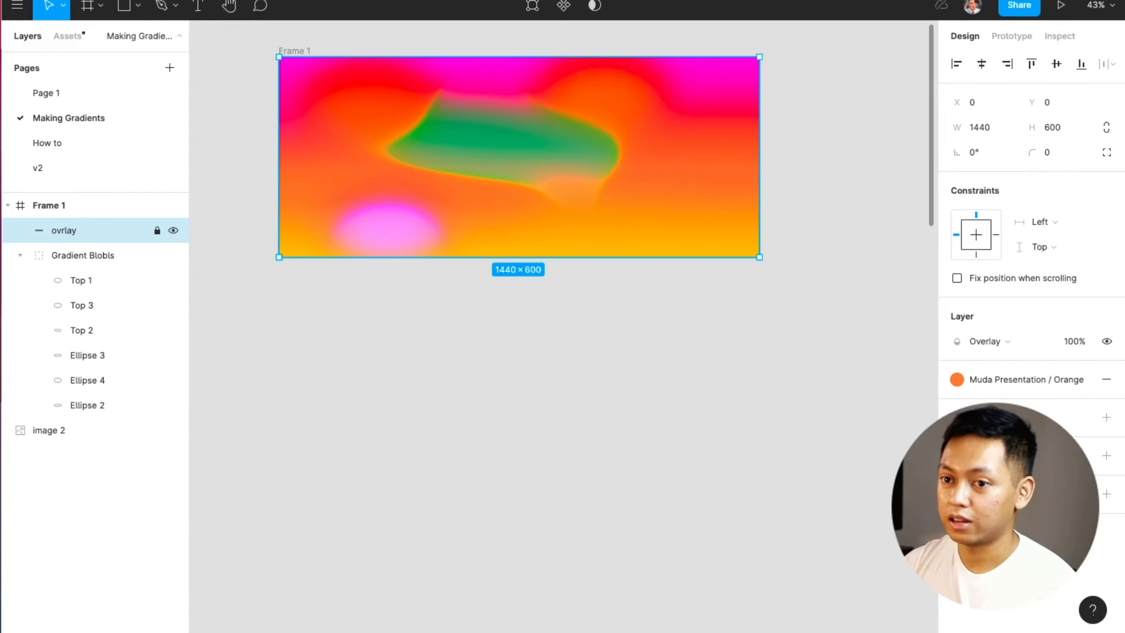
click(439, 342)
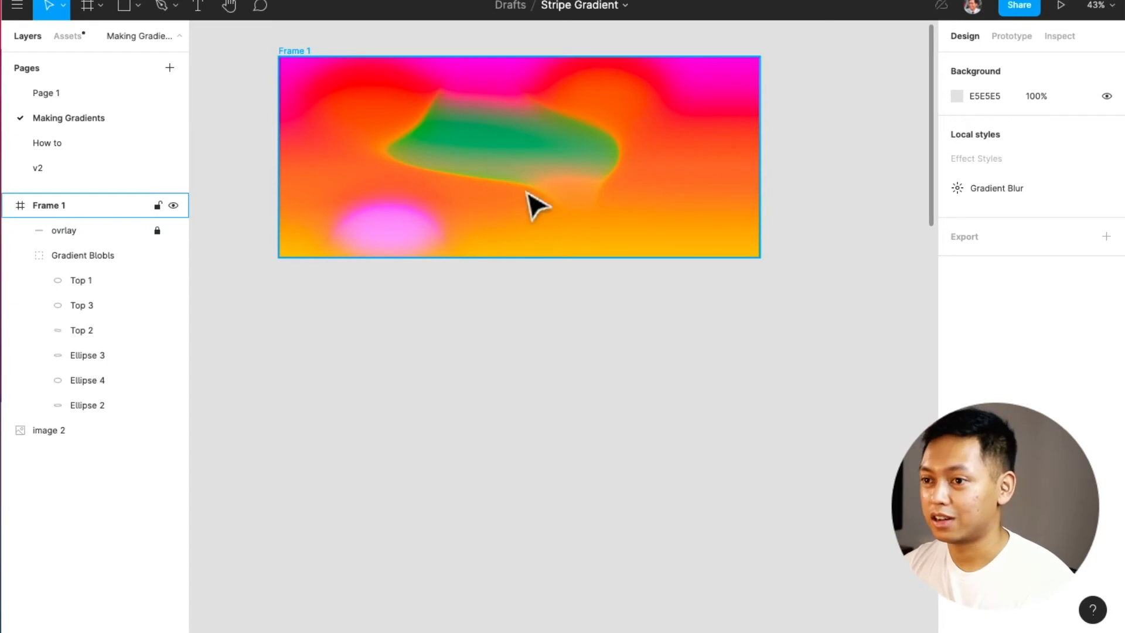
Step: Move yellow Ellipse 4 over the frame's upper right edge, widened to about 670 × 224, and shift turquoise Top 2 to about X 587, Y 99
scroll(660, 343, down, 5)
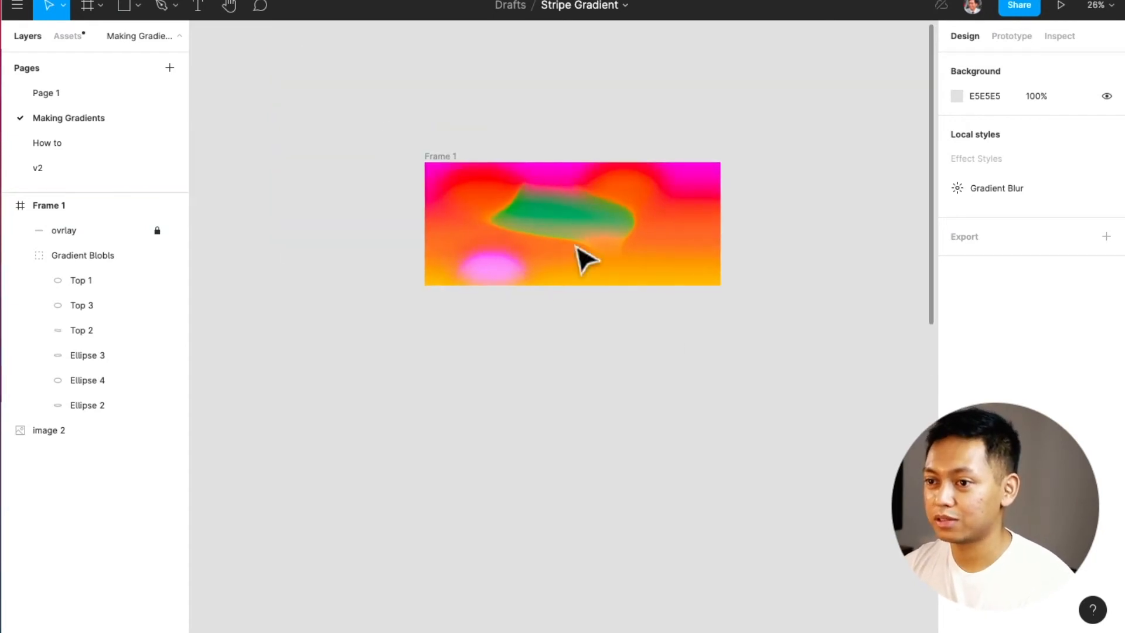
click(646, 282)
scroll(639, 299, down, 10)
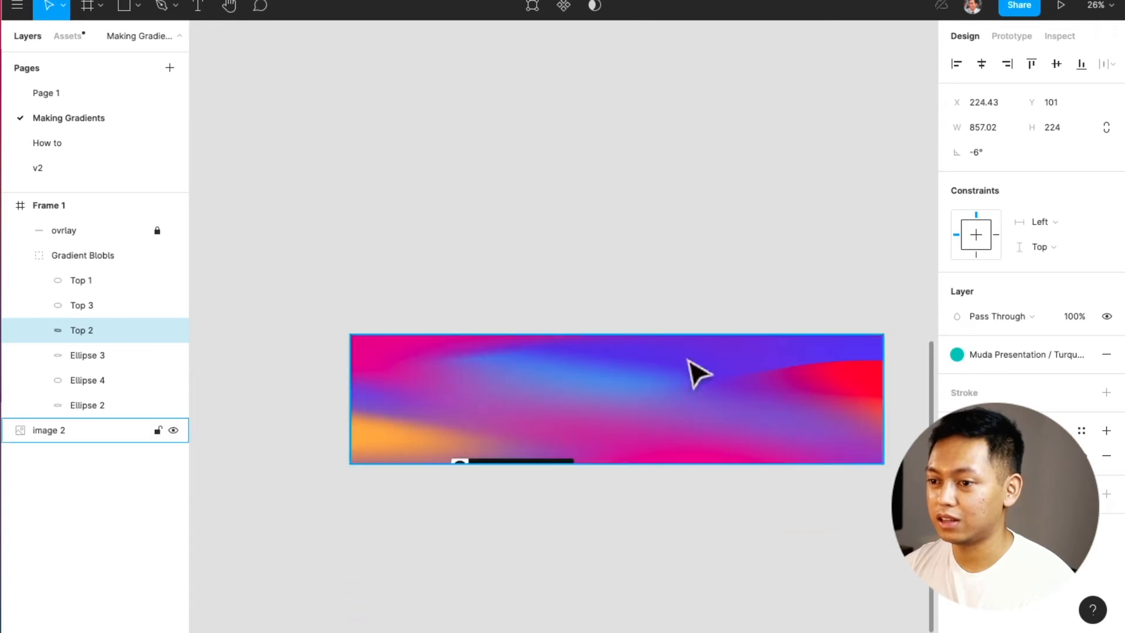
scroll(609, 409, up, 5)
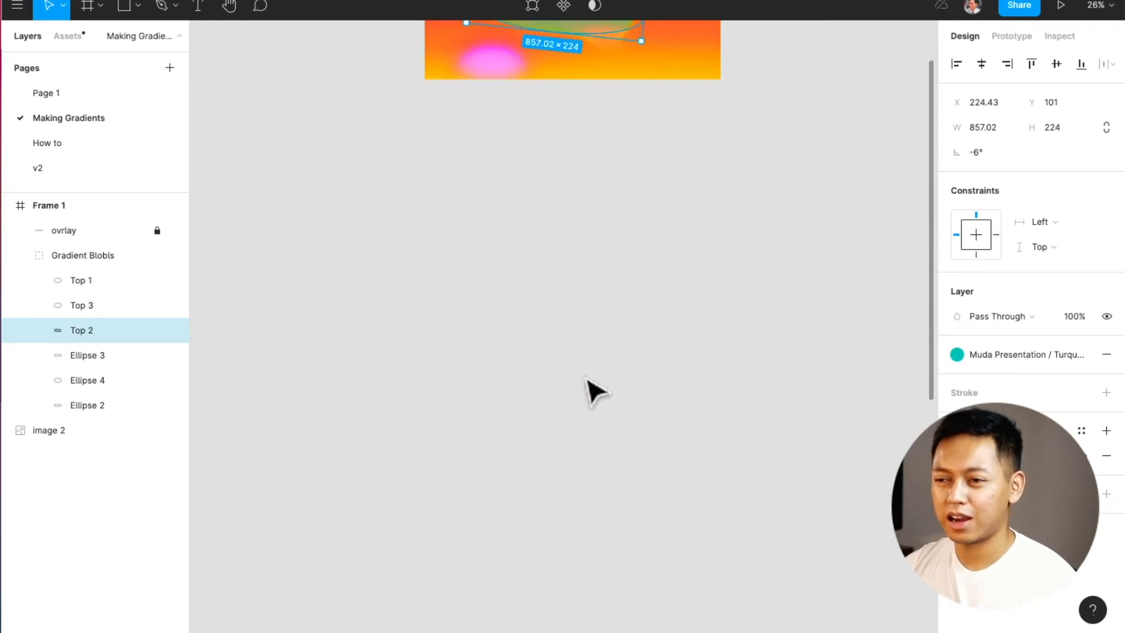
scroll(598, 355, up, 5)
scroll(619, 275, up, 4)
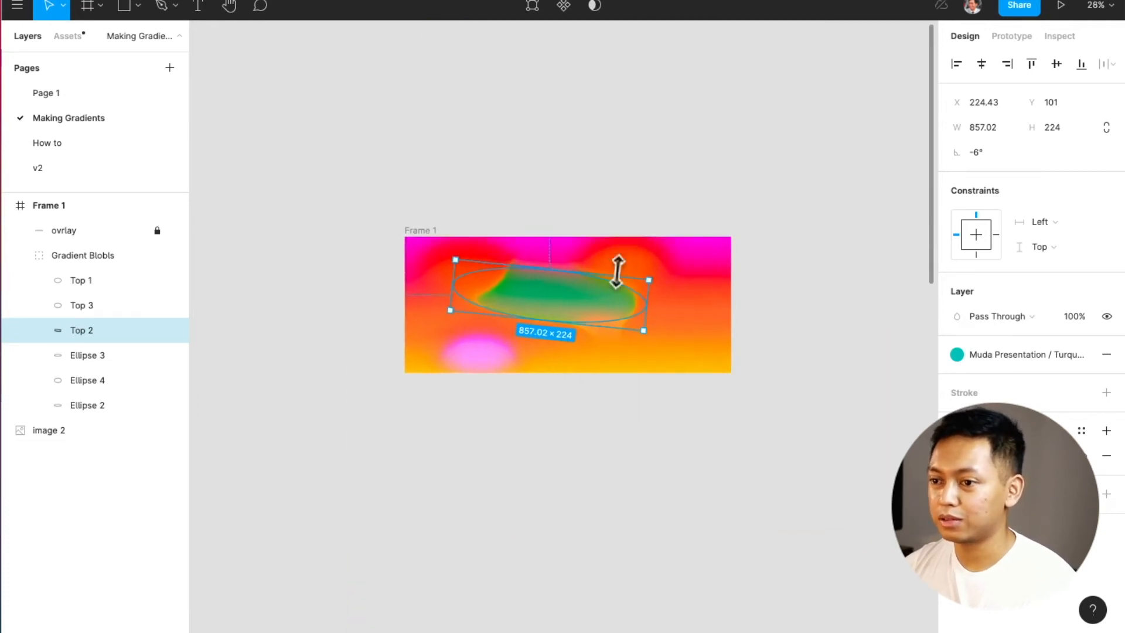
drag(640, 270, 818, 279)
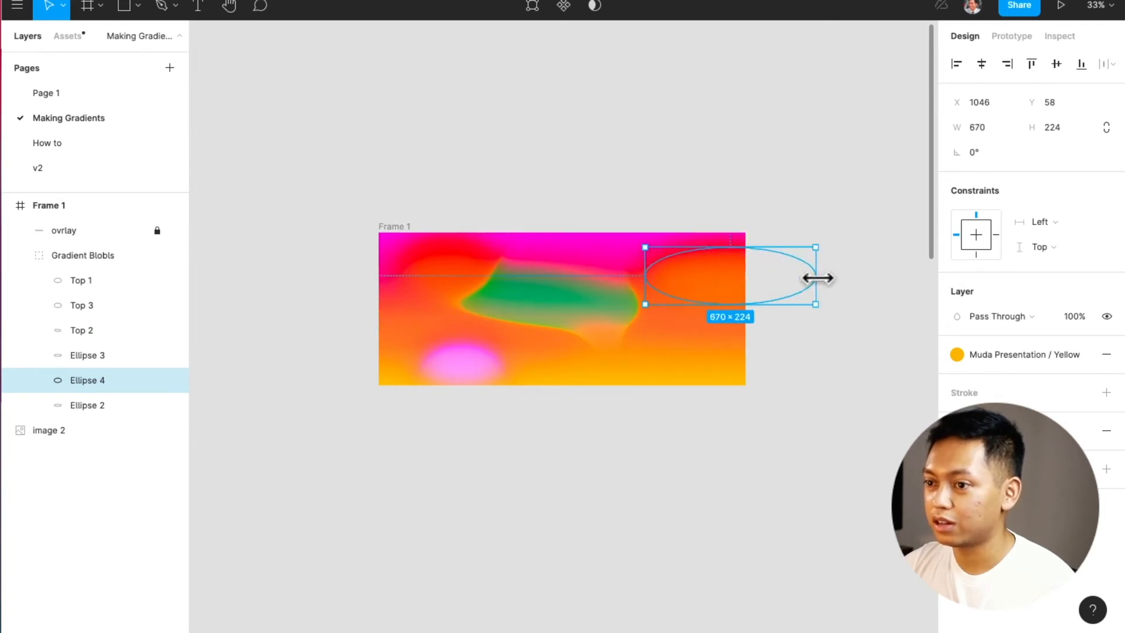
click(577, 319)
drag(561, 308, 637, 300)
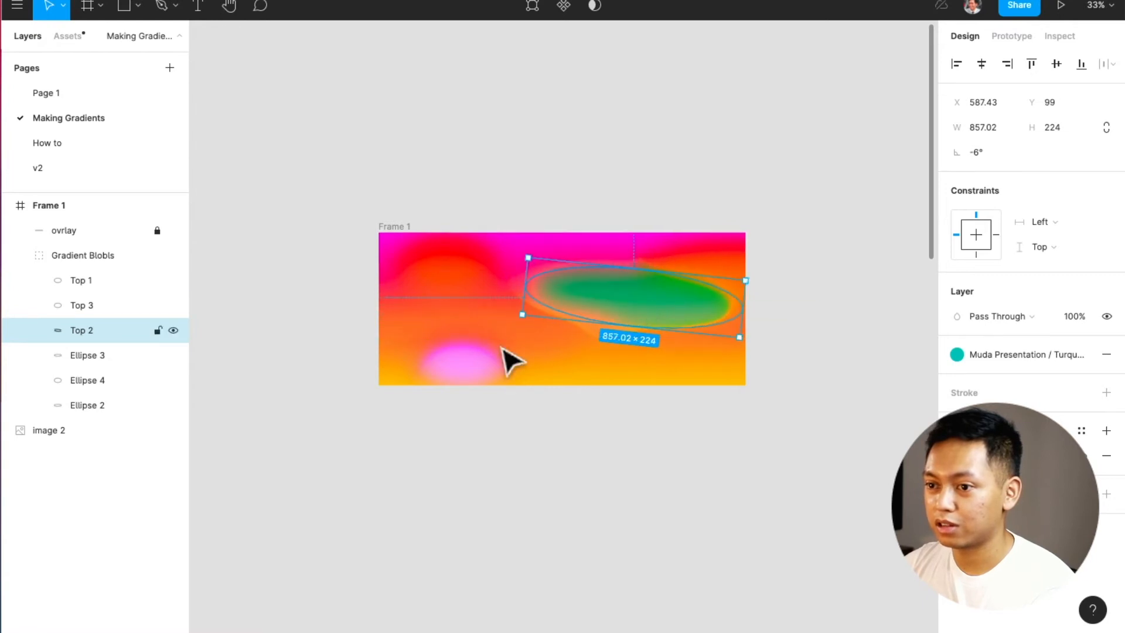
Step: Enlarge the lavender Top 3 ellipse to about 683 × 250 and centre it vertically on the frame's bottom edge at about X 319
click(463, 367)
drag(507, 338, 589, 331)
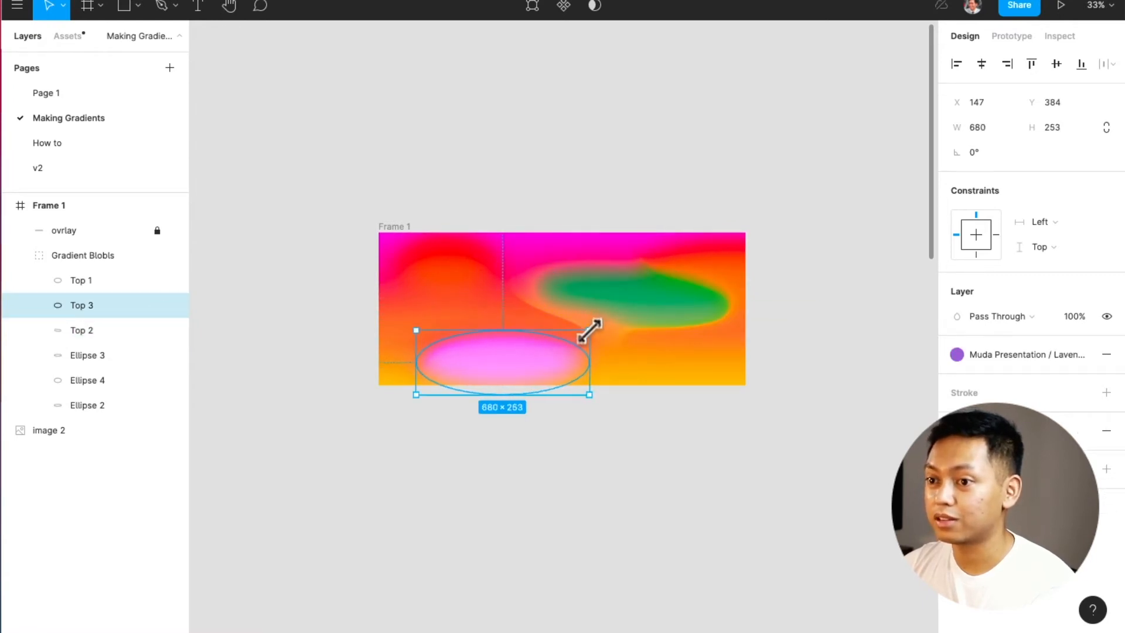
drag(522, 366, 560, 381)
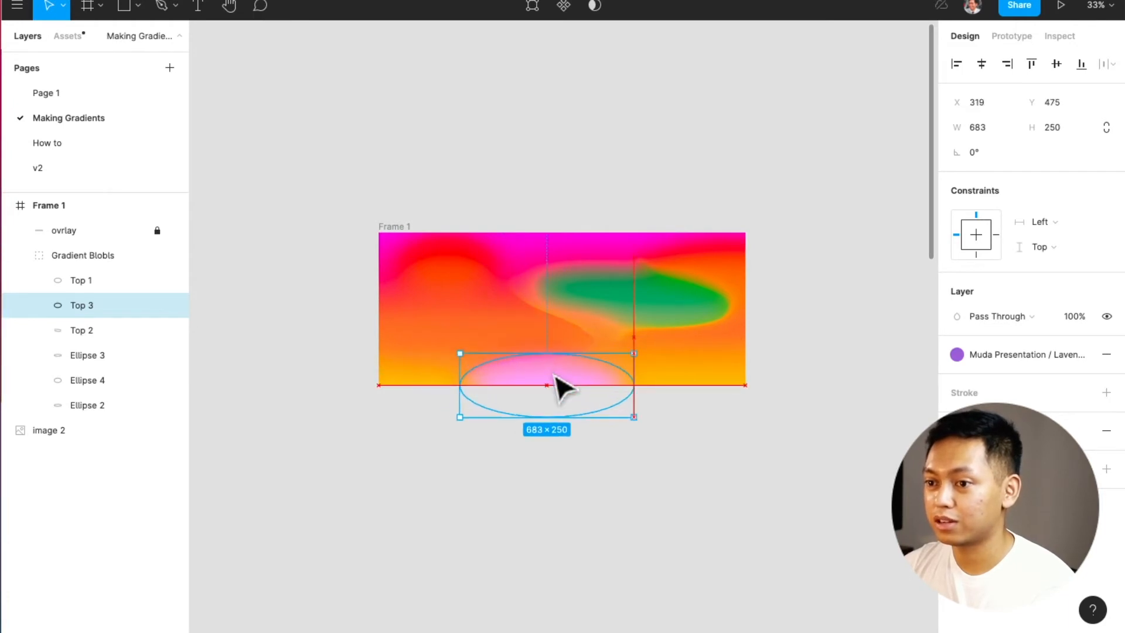
Step: Heighten Ellipse 3 to about 857 × 393 and apply the Muda Presentation / Denim colour style as its fill
click(453, 320)
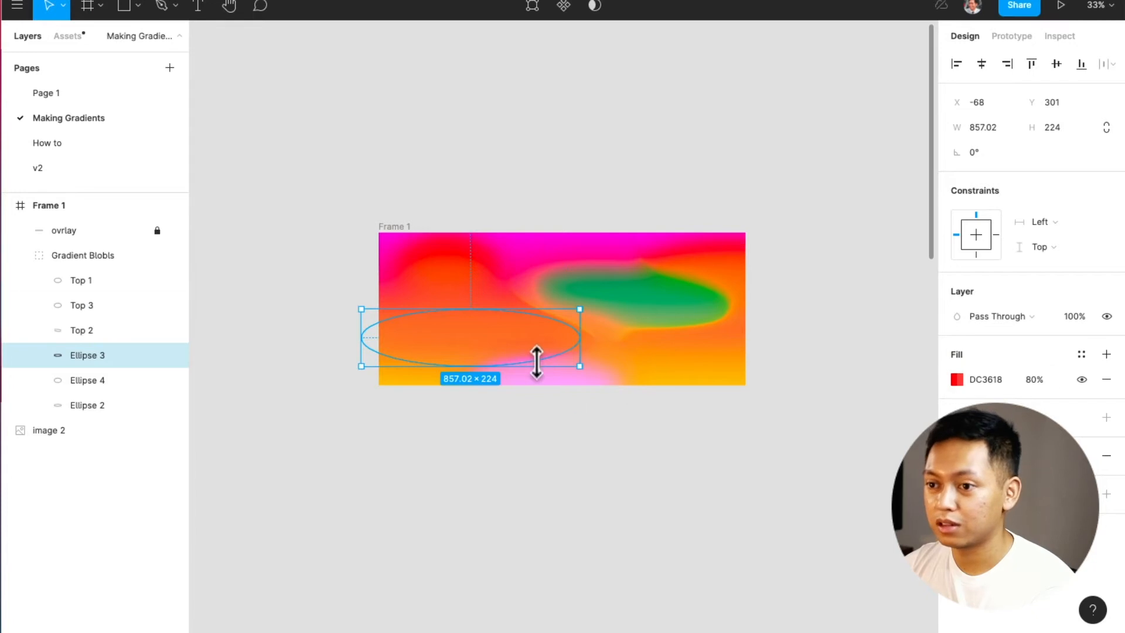
drag(535, 371, 525, 411)
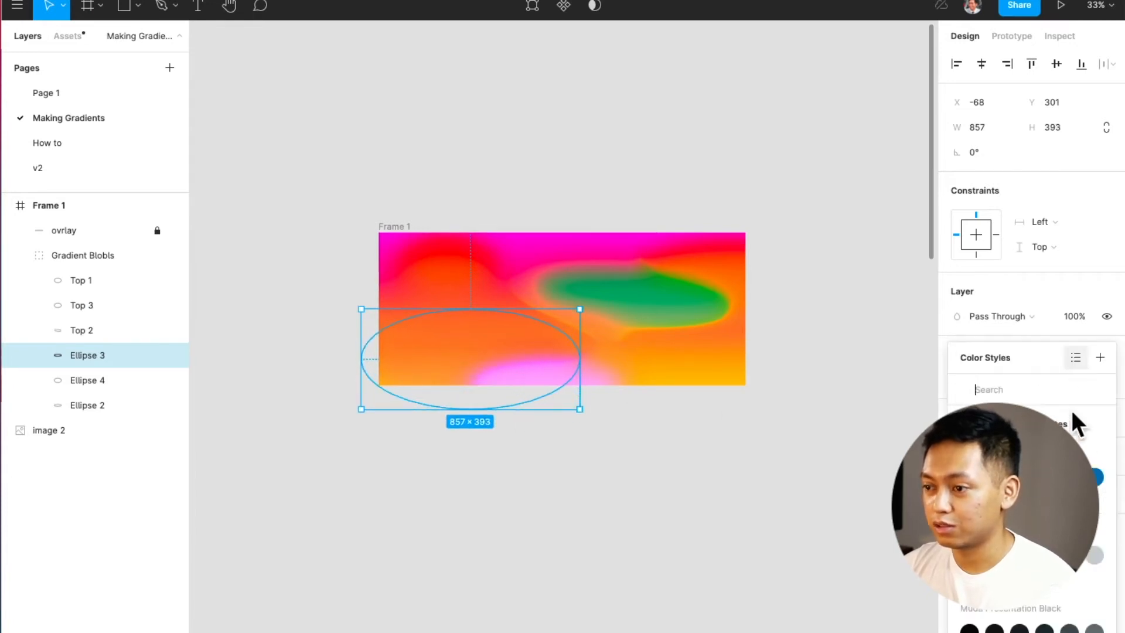
click(1081, 354)
click(1096, 477)
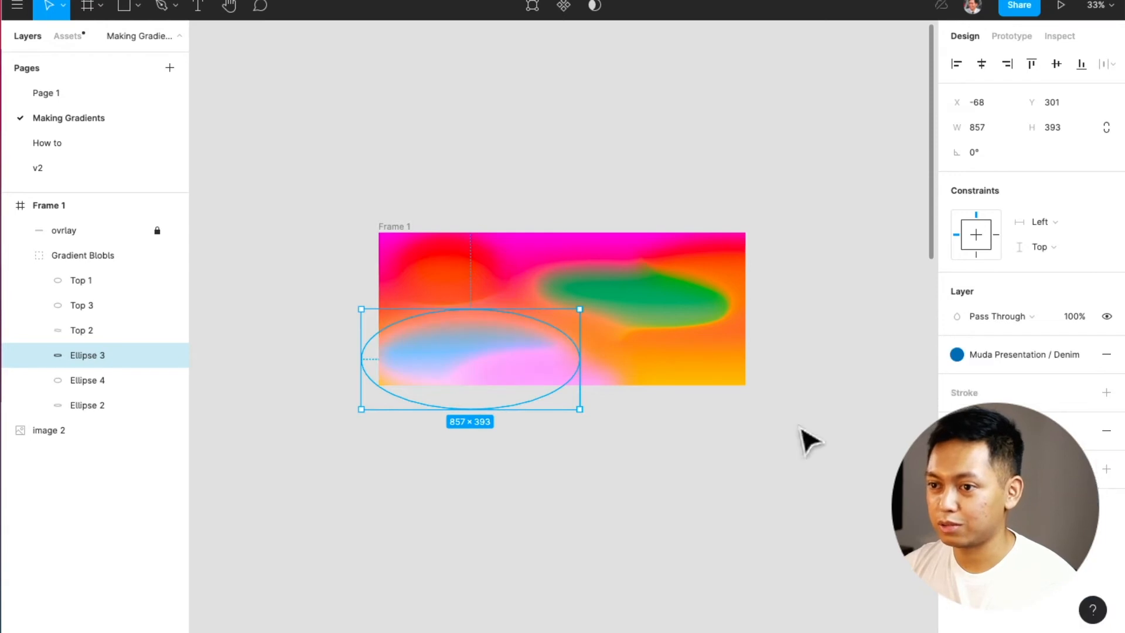
Step: Move denim Ellipse 3 toward the frame's centre, rotated to -26.3°, and detach its fill from the colour style
drag(476, 334, 497, 289)
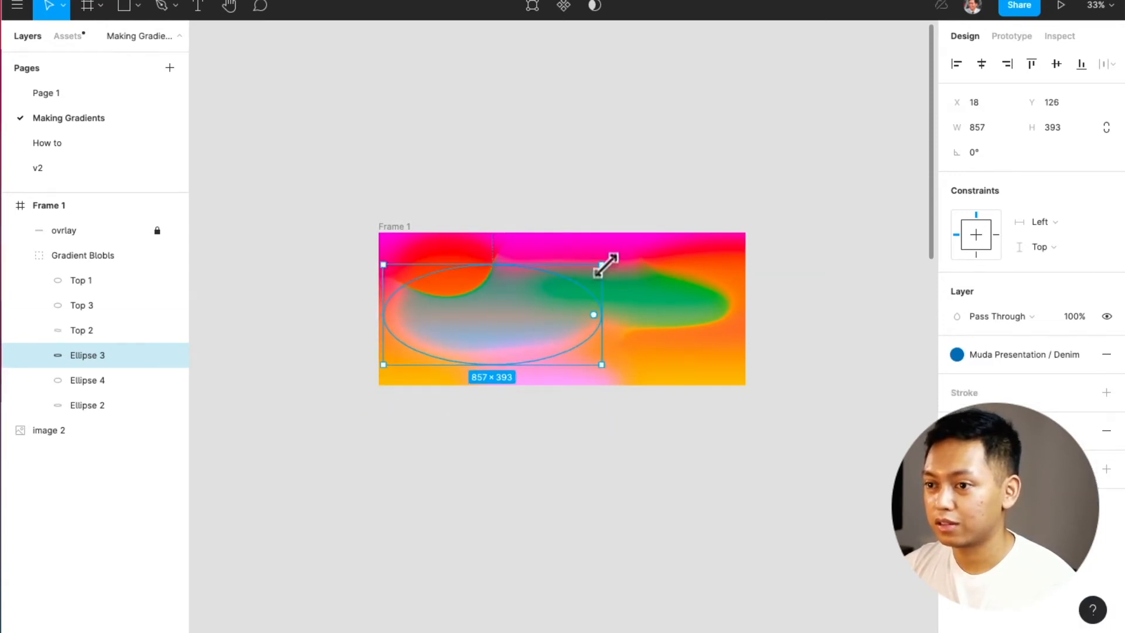
drag(611, 264, 622, 322)
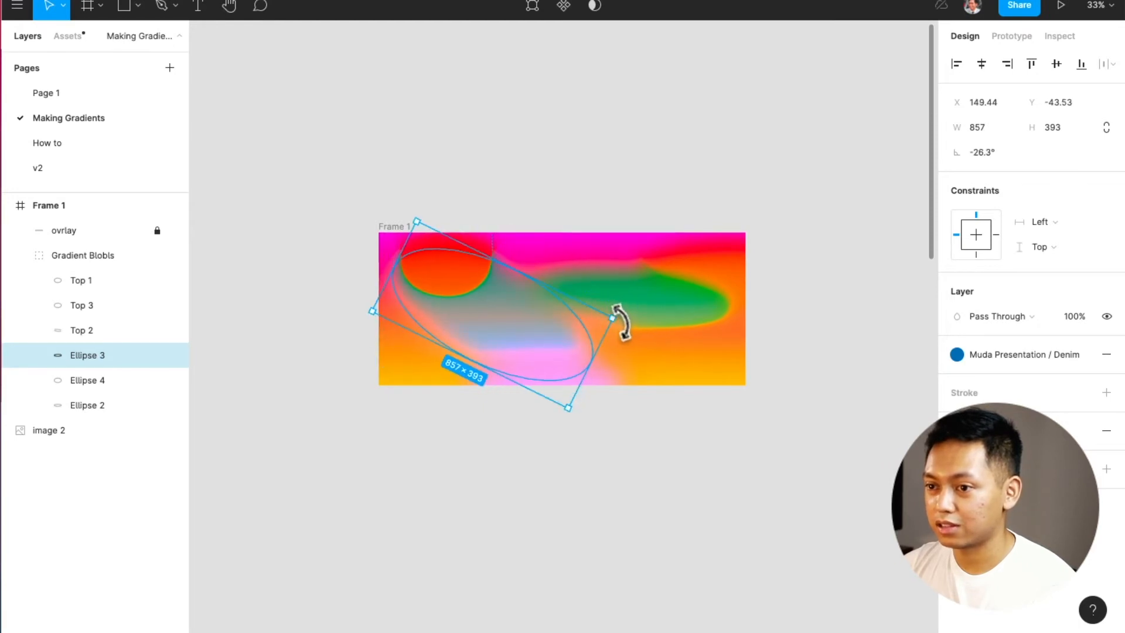
drag(489, 319, 556, 321)
click(1081, 355)
Step: Shift yellow Top 1 toward the middle of the frame's upper edge and turquoise Top 2 to about X 743, Y 377
drag(446, 263, 472, 319)
drag(653, 293, 647, 376)
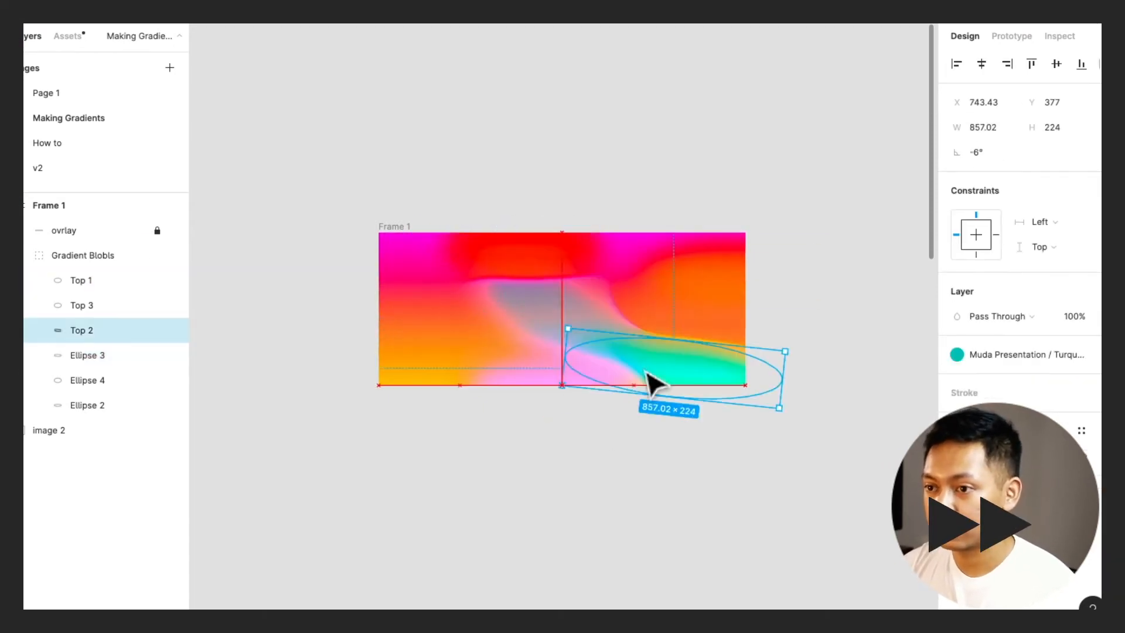
Step: Shrink Ellipse 3 to about 705 × 323 at about X 412, Y 11, with a 0071BD fill at 70% opacity
drag(473, 327, 429, 268)
drag(355, 232, 339, 210)
click(956, 354)
drag(489, 258, 580, 246)
Step: Rename Ellipse 3 as Top 0 and order the upper Gradient Blobls layers as Top 0, Top 1, Top 2, Top 3
double_click(87, 355)
text(Top 0)
key(Return)
drag(87, 355, 100, 268)
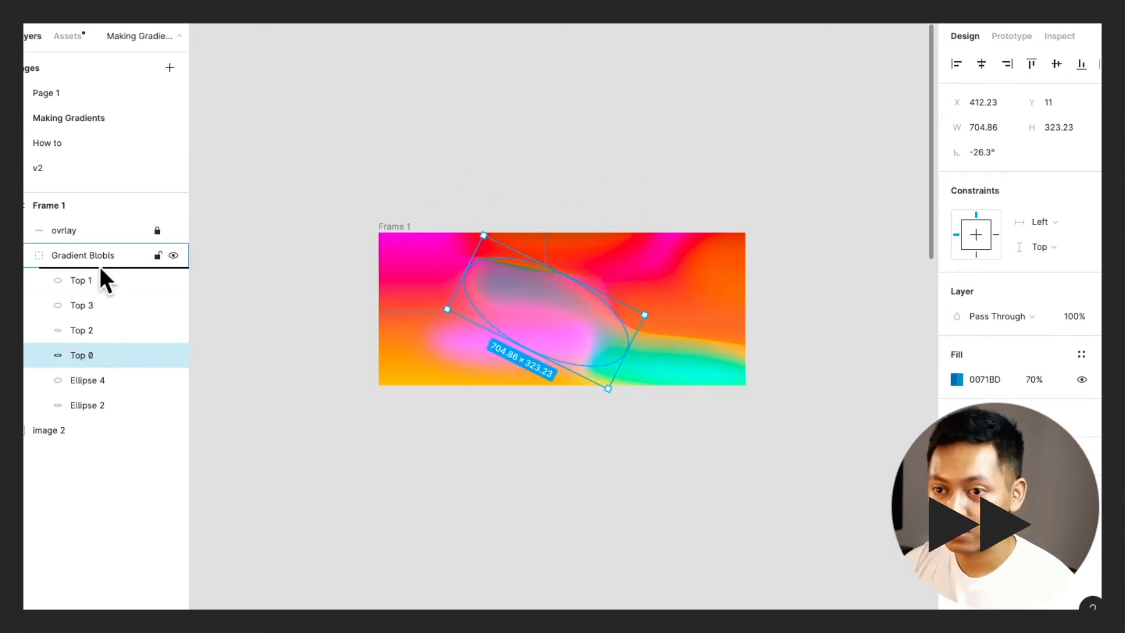
click(622, 417)
click(557, 321)
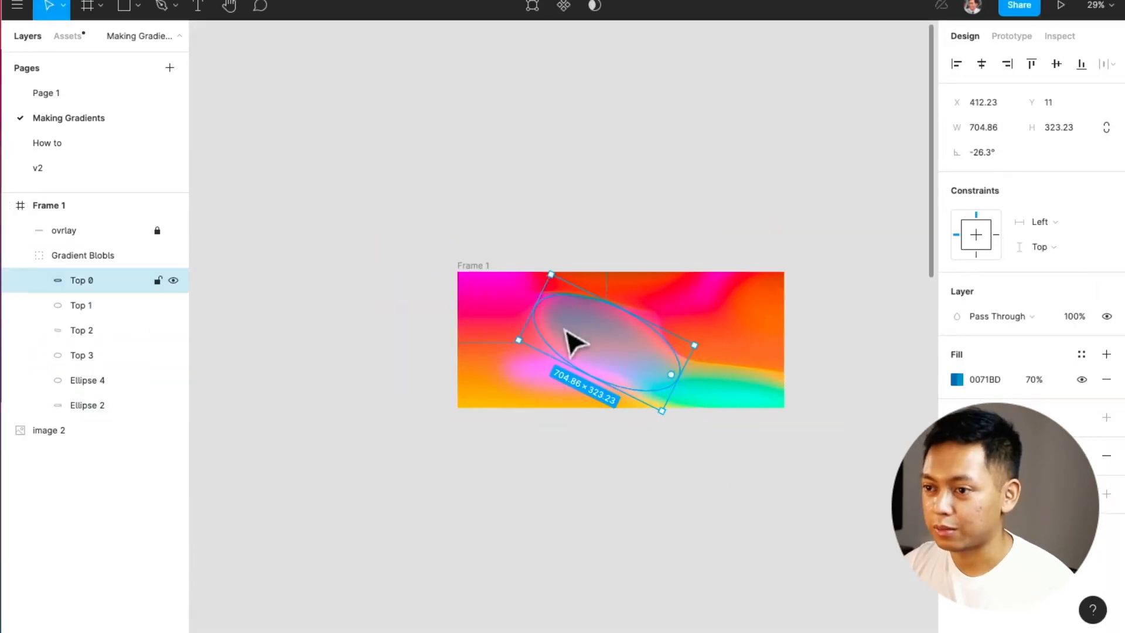
scroll(572, 342, right, 3)
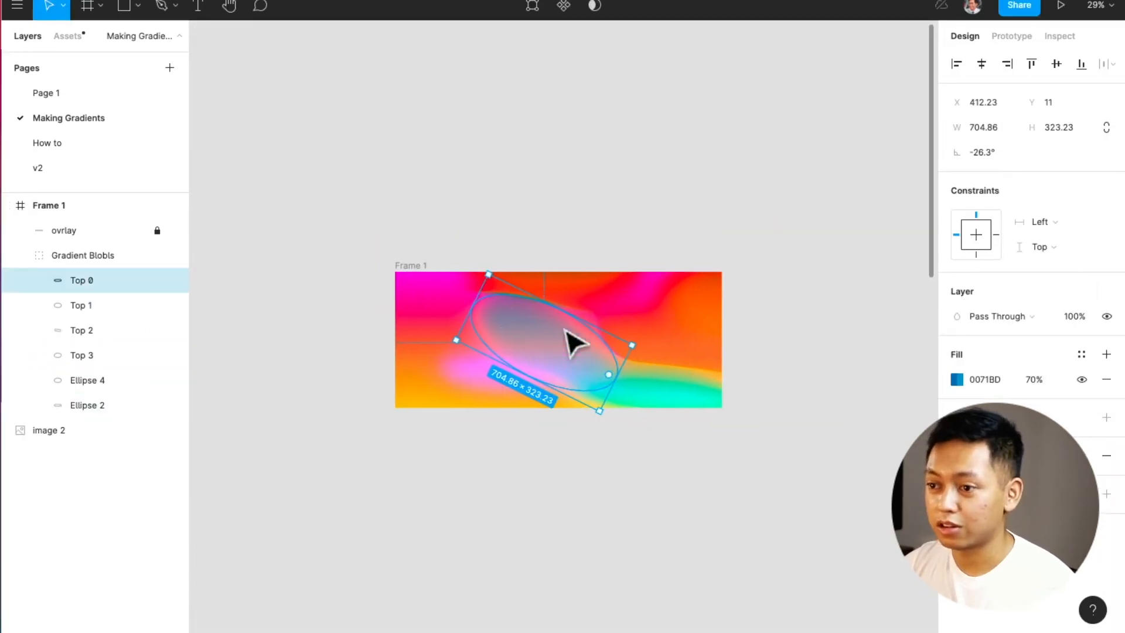
scroll(489, 339, up, 1)
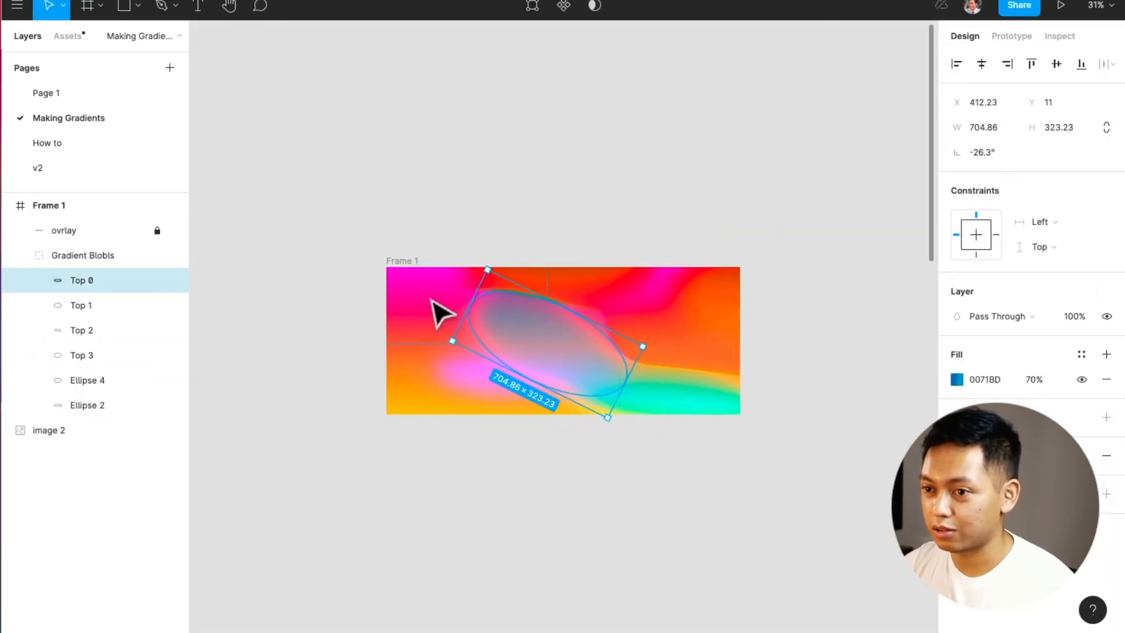
key(Escape)
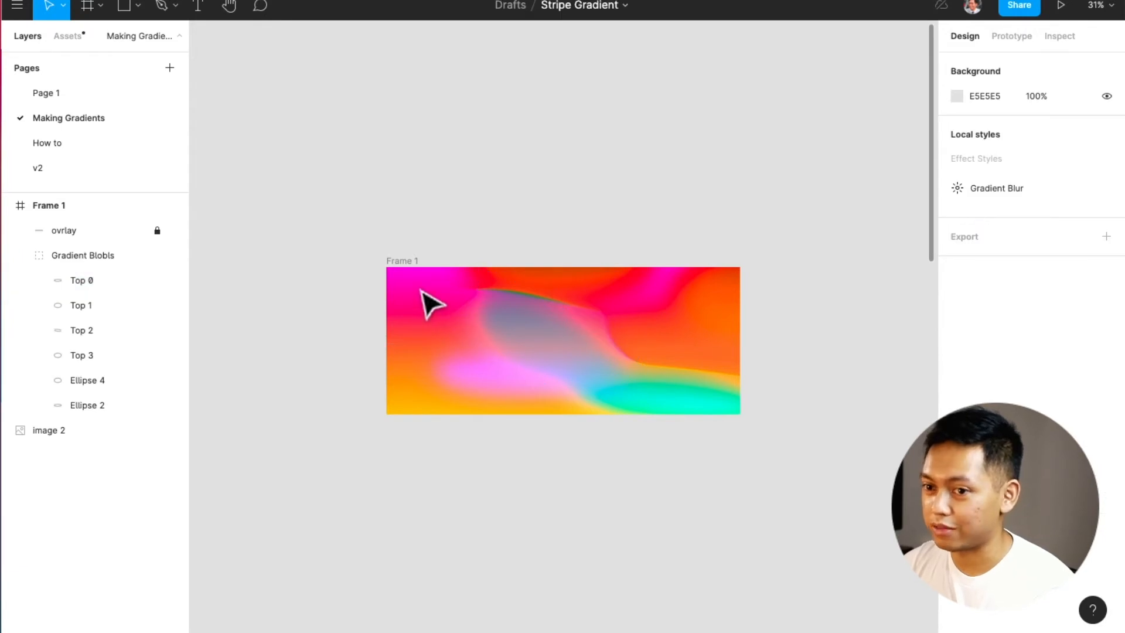
Step: Nudge the yellow Top 1 ellipse left along the frame's upper edge to X 71
click(591, 304)
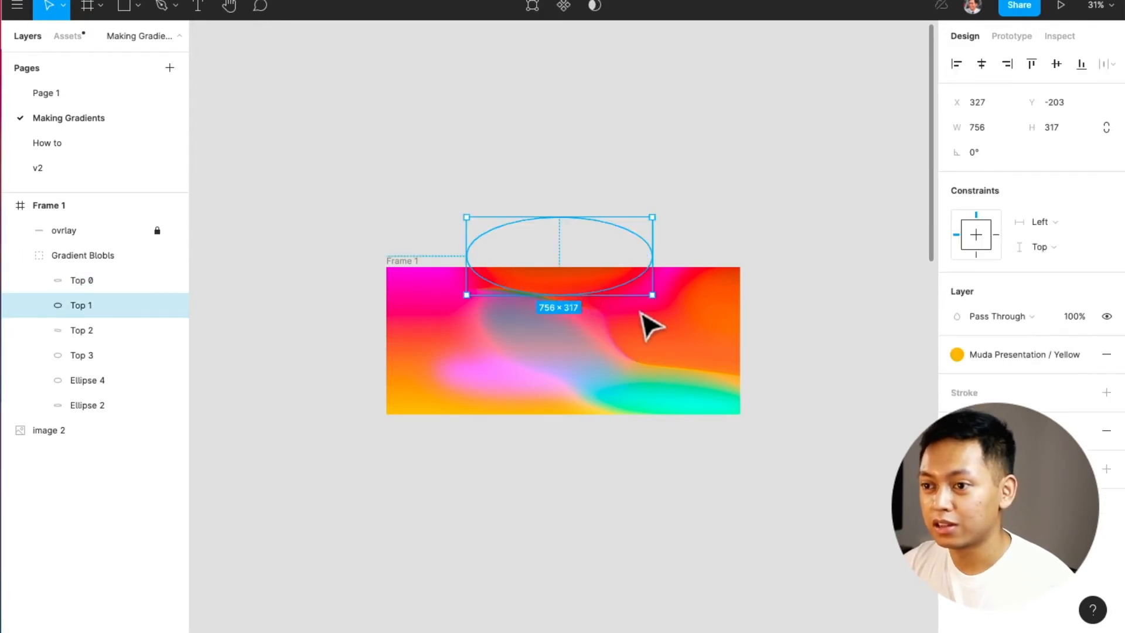
key(alt)
key(shift+Left)
key(shift+Left)
key(shift+Left)
key(shift+Left)
key(shift+Left)
key(shift+Left)
key(shift+Left)
key(shift+Left)
key(shift+Left)
key(shift+Left)
key(shift+Left)
key(shift+Left)
key(shift+Left)
key(shift+Left)
key(shift+Left)
key(shift+Left)
key(shift+Left)
key(shift+Left)
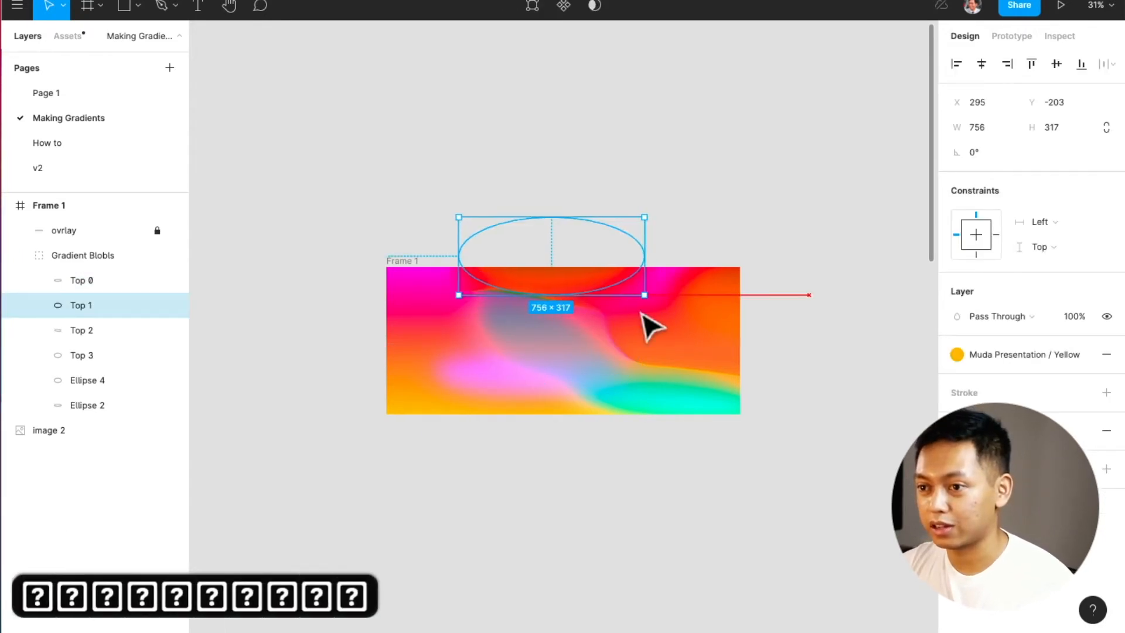
key(shift+Left)
key(shift+Left)
key(shift+Left)
key(shift+Left)
key(shift+Left)
key(shift+Left)
key(shift+Left)
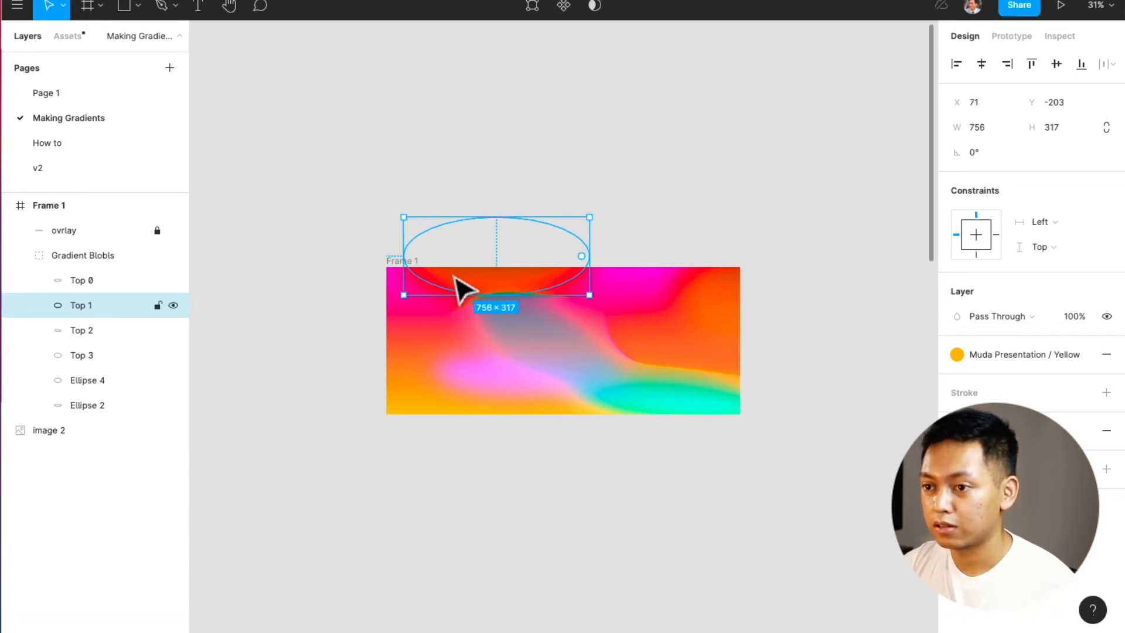
Step: Move Top 0 to about X 592, Y -12 and push turquoise Top 2 mostly past the frame's lower right edge
drag(573, 375, 614, 360)
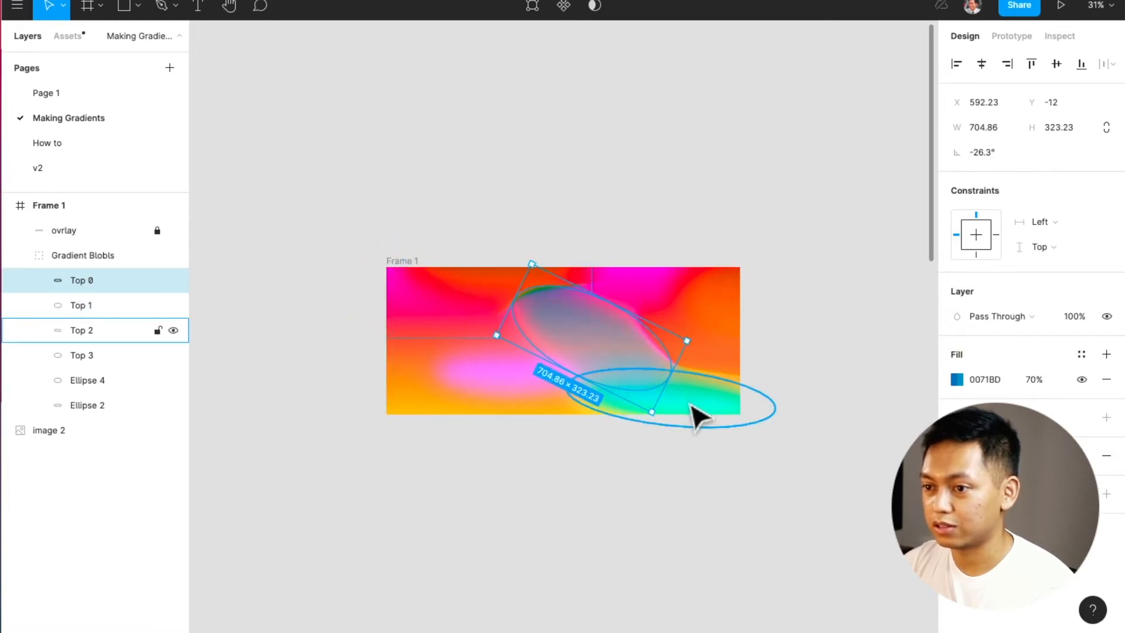
drag(693, 413, 744, 397)
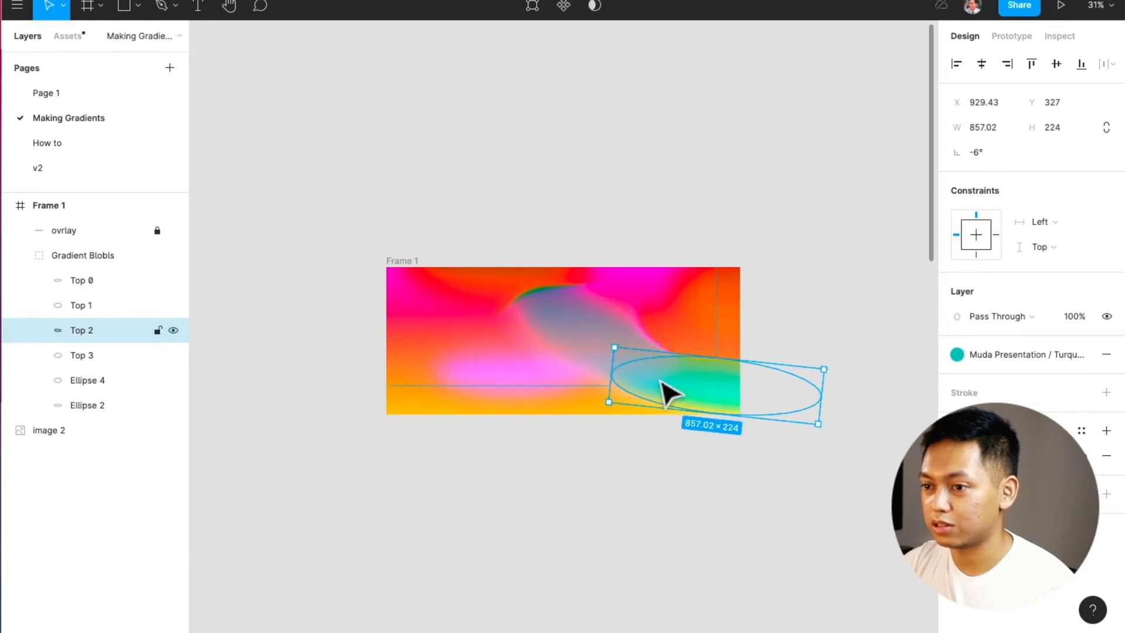
drag(605, 401, 698, 401)
Step: Try red Ellipse 2 at X 200, and set its X to 1500 to place it outside the frame's right edge
mouse_move(689, 346)
mouse_down()
mouse_move(656, 342)
mouse_move(676, 331)
mouse_move(719, 337)
mouse_move(668, 339)
mouse_move(702, 354)
mouse_up()
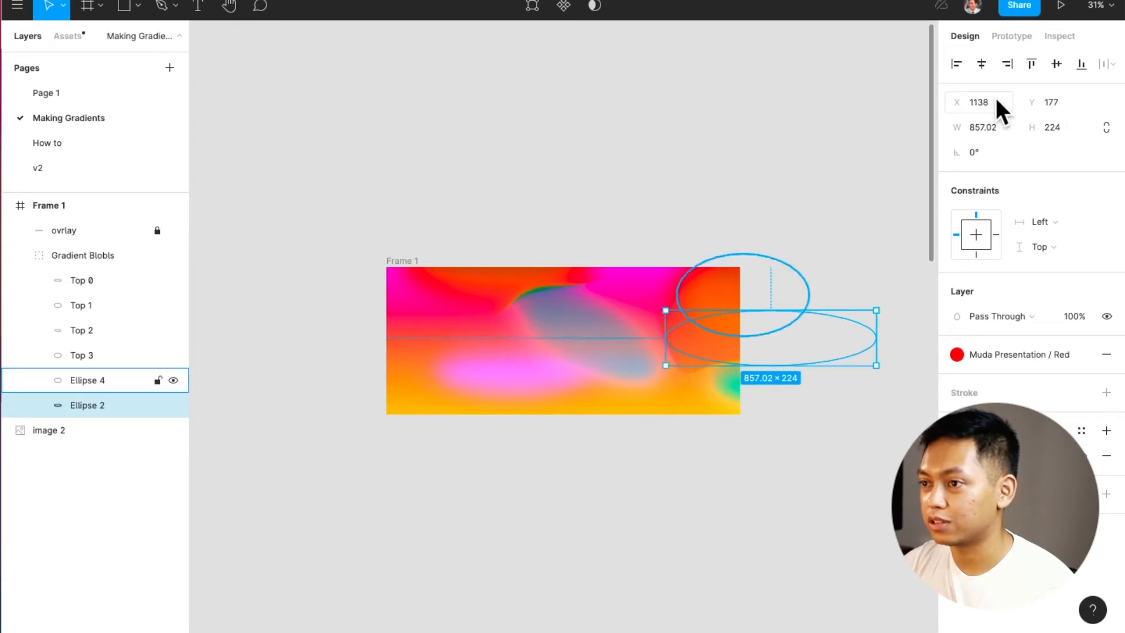
text(200)
key(Return)
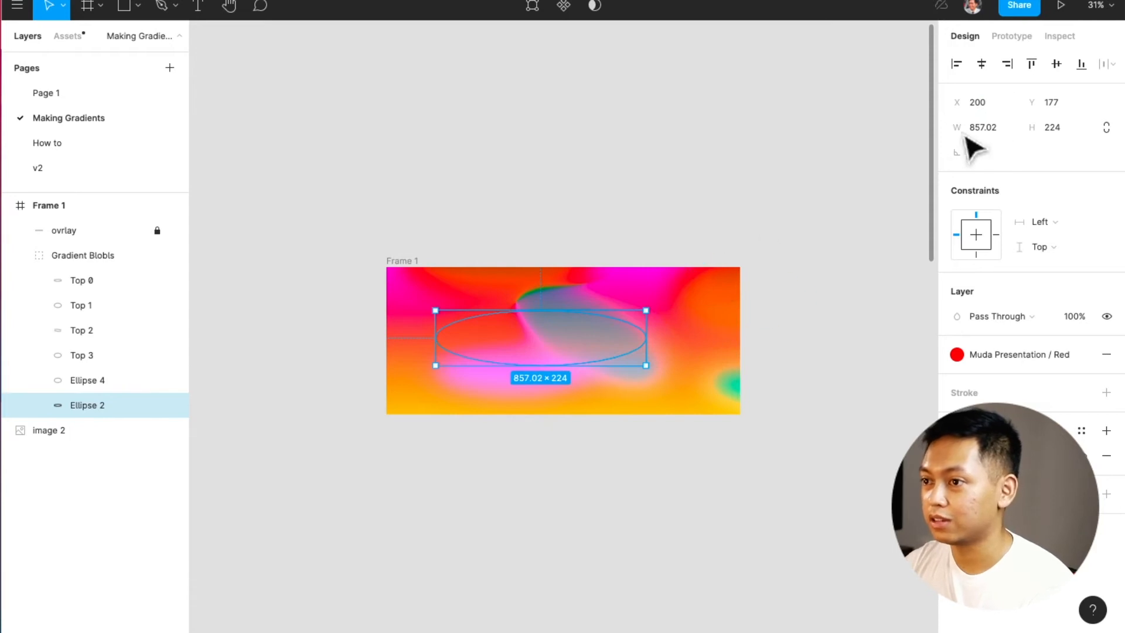
text(1500)
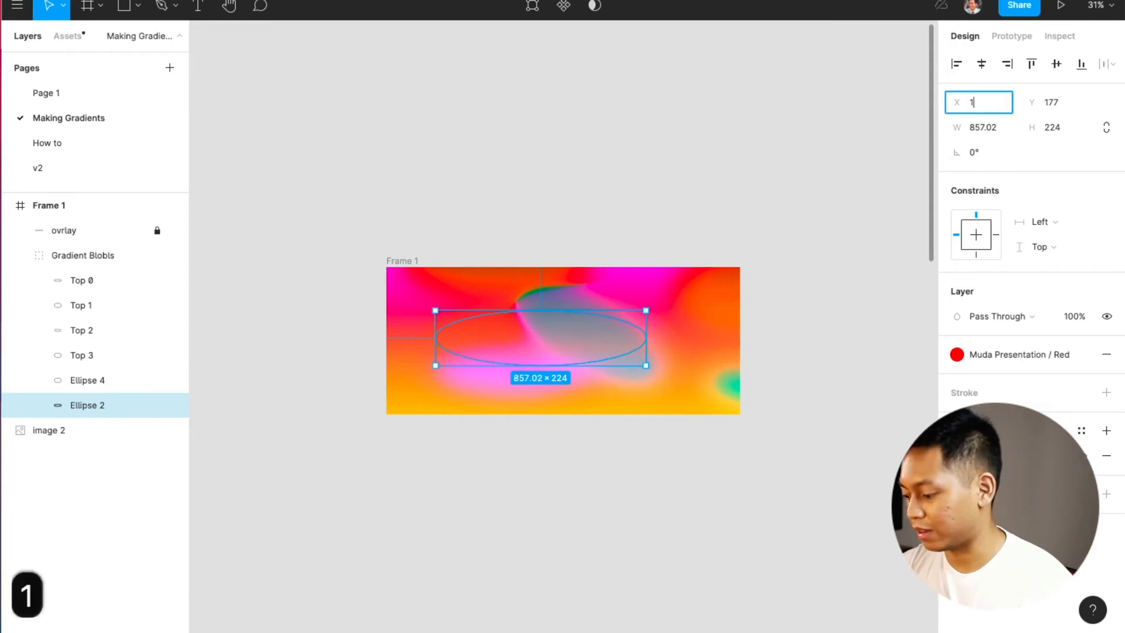
key(Return)
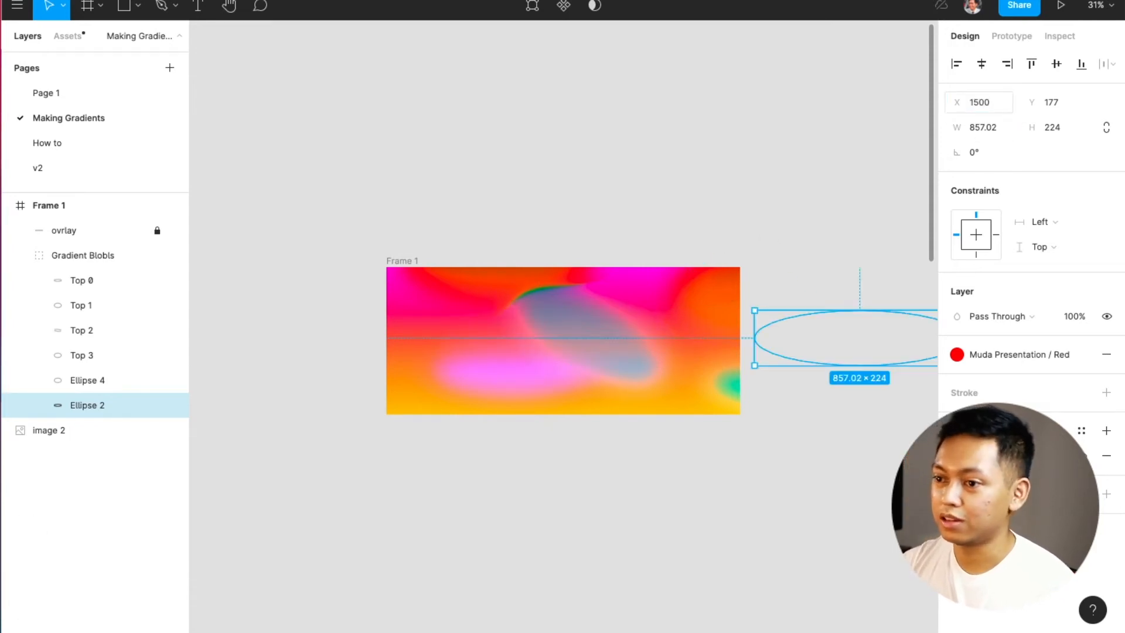
Step: Resize the lavender Top 3 ellipse to about 683 × 326 and move it up to about X 71, Y 39
click(725, 320)
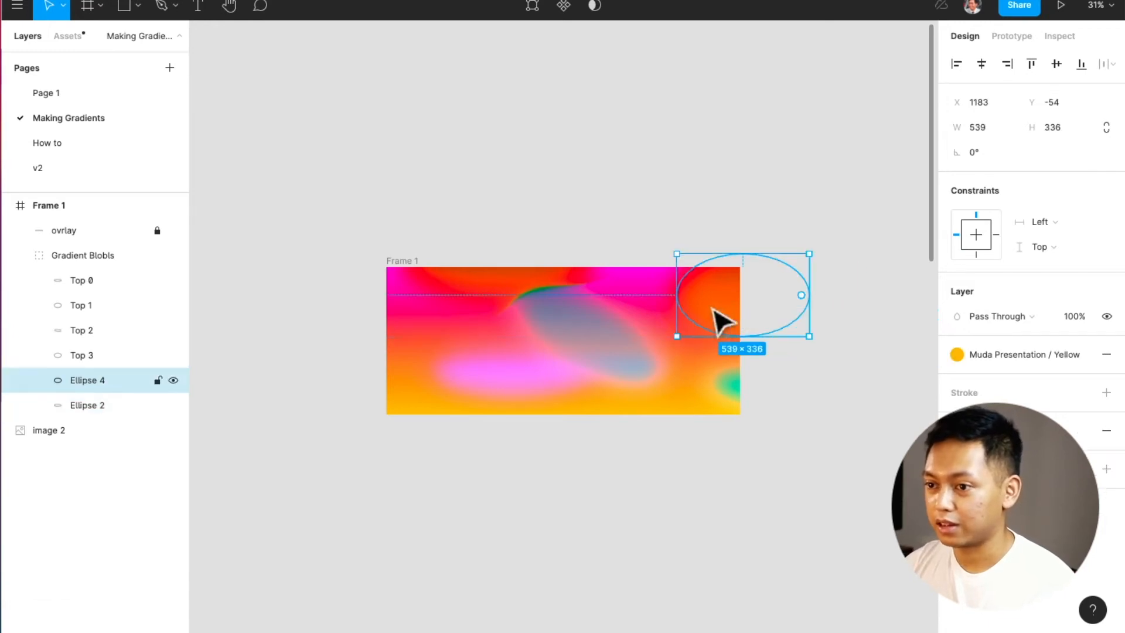
click(502, 391)
drag(504, 376, 506, 335)
drag(495, 383, 504, 327)
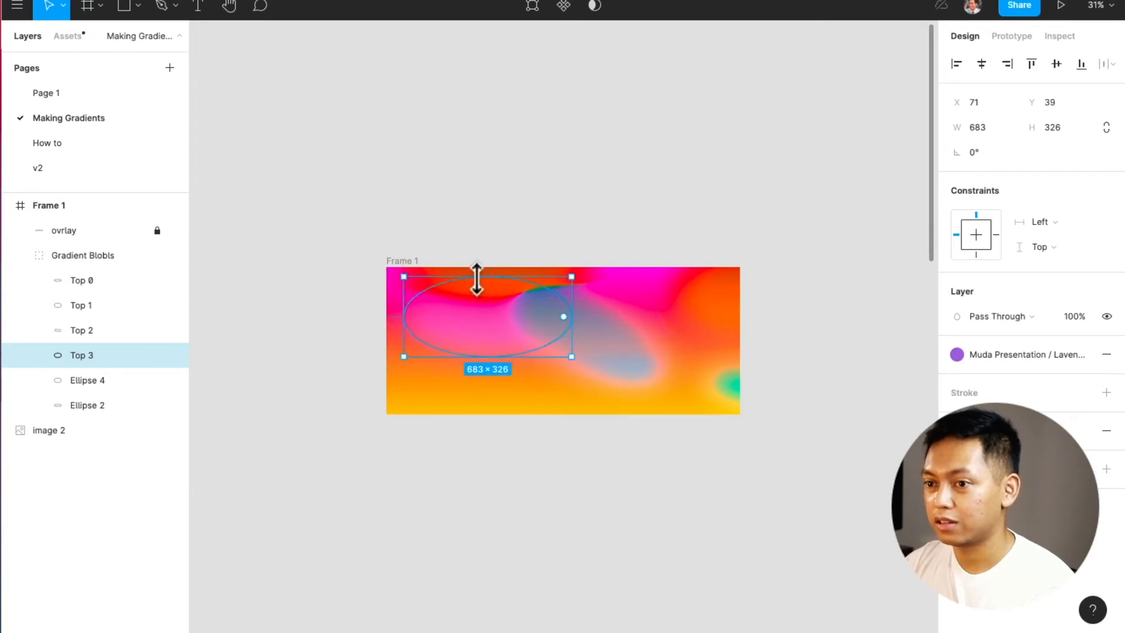
Step: Resize Top 1 to about 756 × 380 at X 828, Y -80, and Top 0 to about 705 × 367 at X 702, Y 53
click(486, 294)
drag(482, 291, 508, 331)
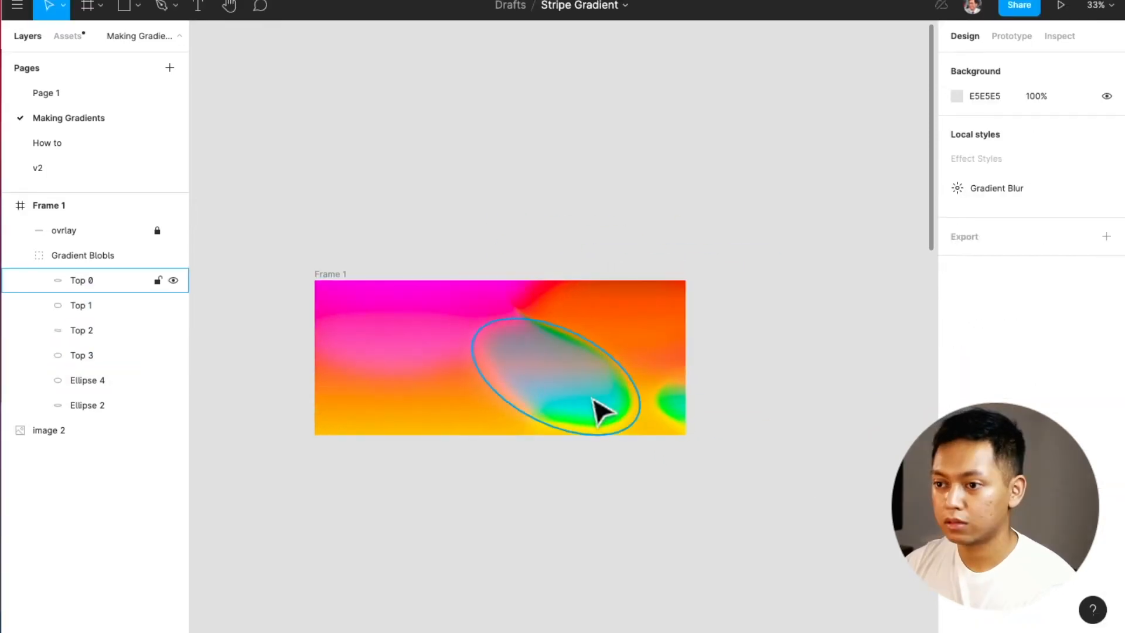
click(621, 362)
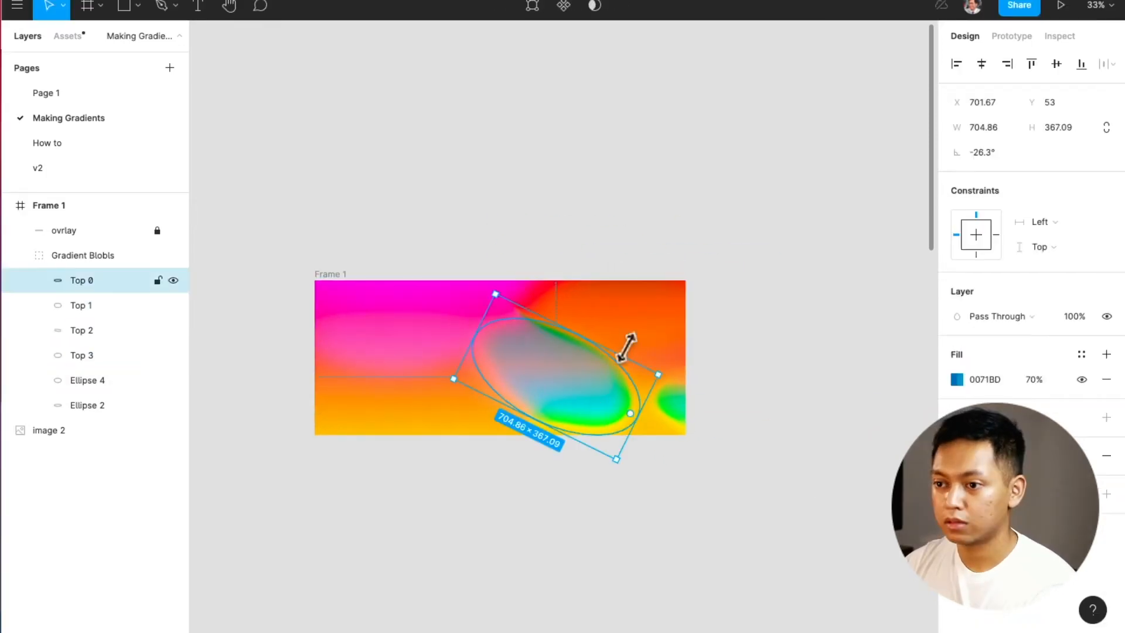
click(639, 343)
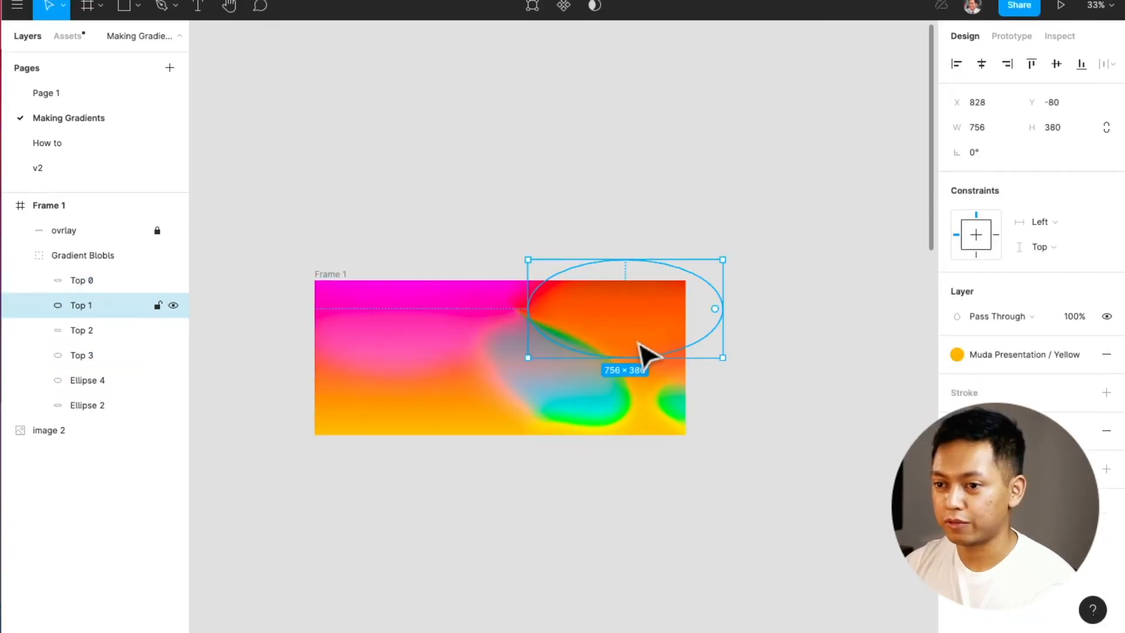
Step: Duplicate Frame 1 and place the copy to its right
click(343, 277)
drag(343, 277, 794, 283)
scroll(691, 410, right, 5)
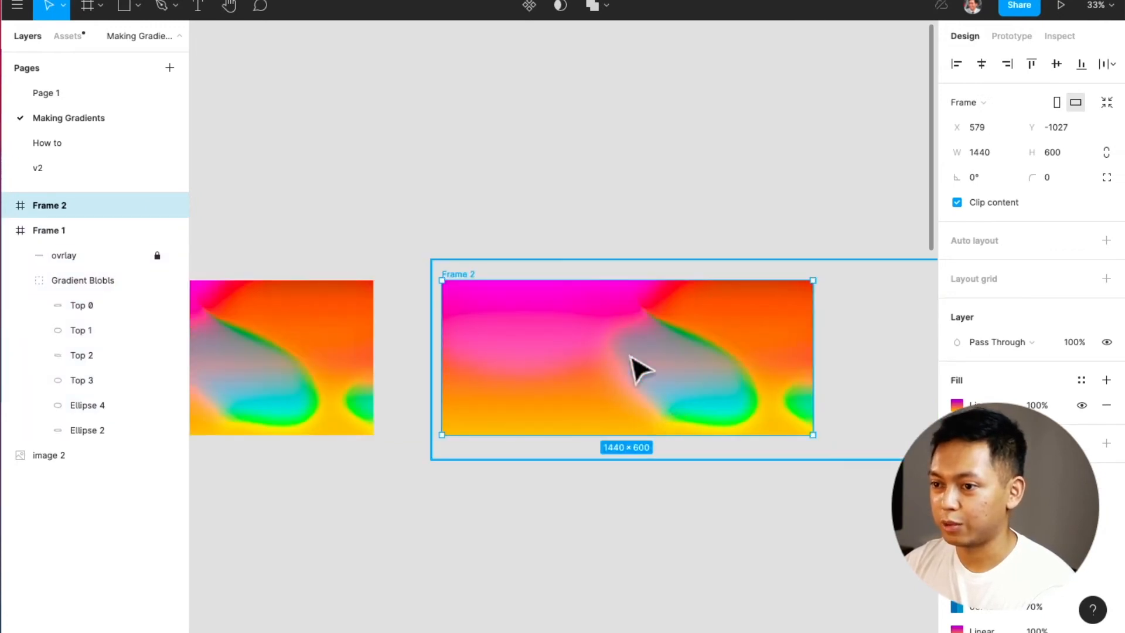
Step: In Frame 2, shift Top 0 left to about X 623 and lavender Top 3 left to about X -207
double_click(567, 346)
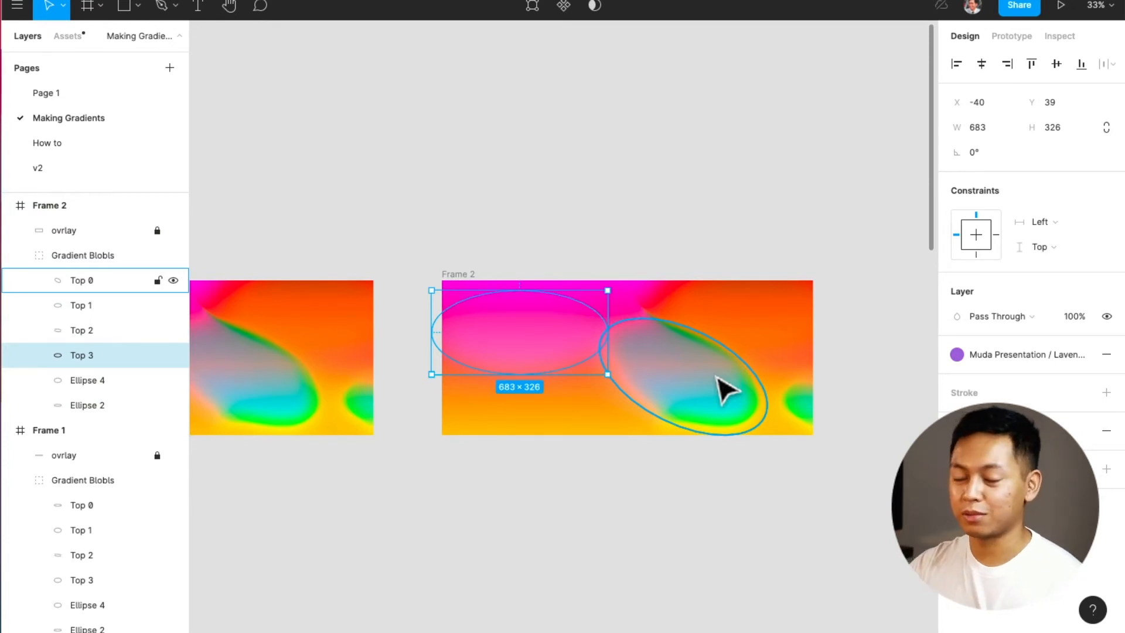
click(727, 389)
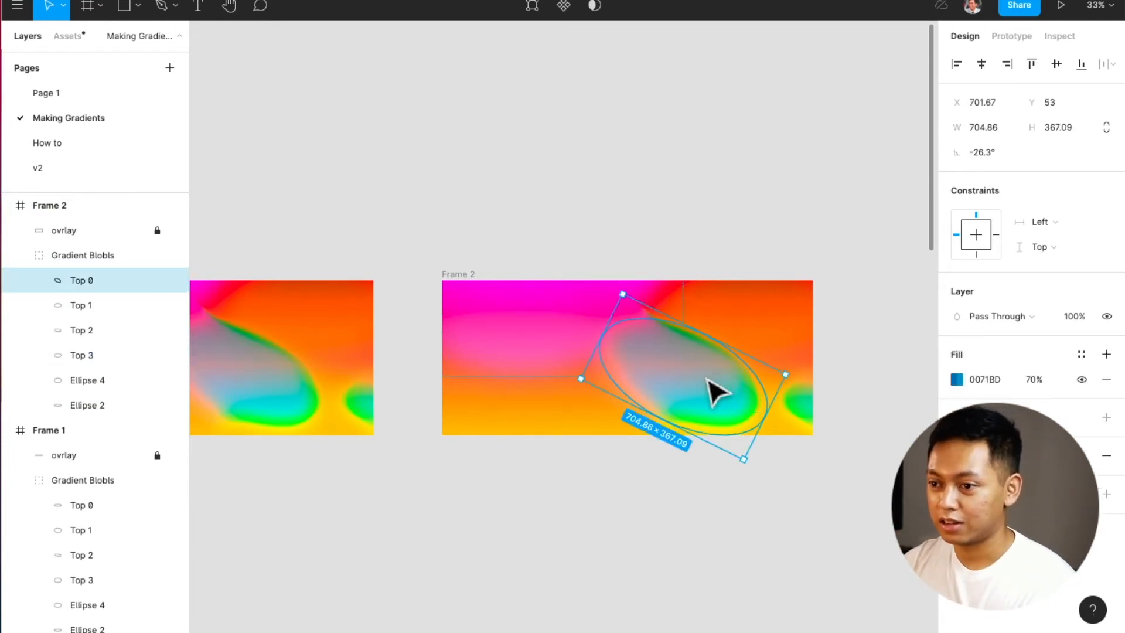
drag(713, 394, 693, 389)
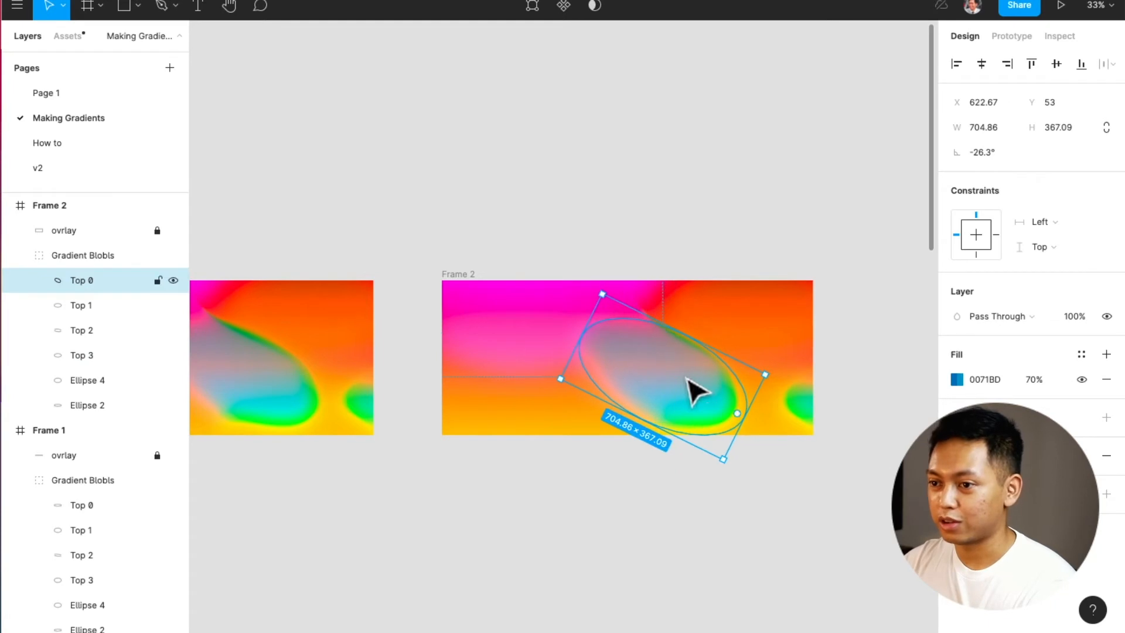
click(530, 359)
drag(547, 346, 505, 335)
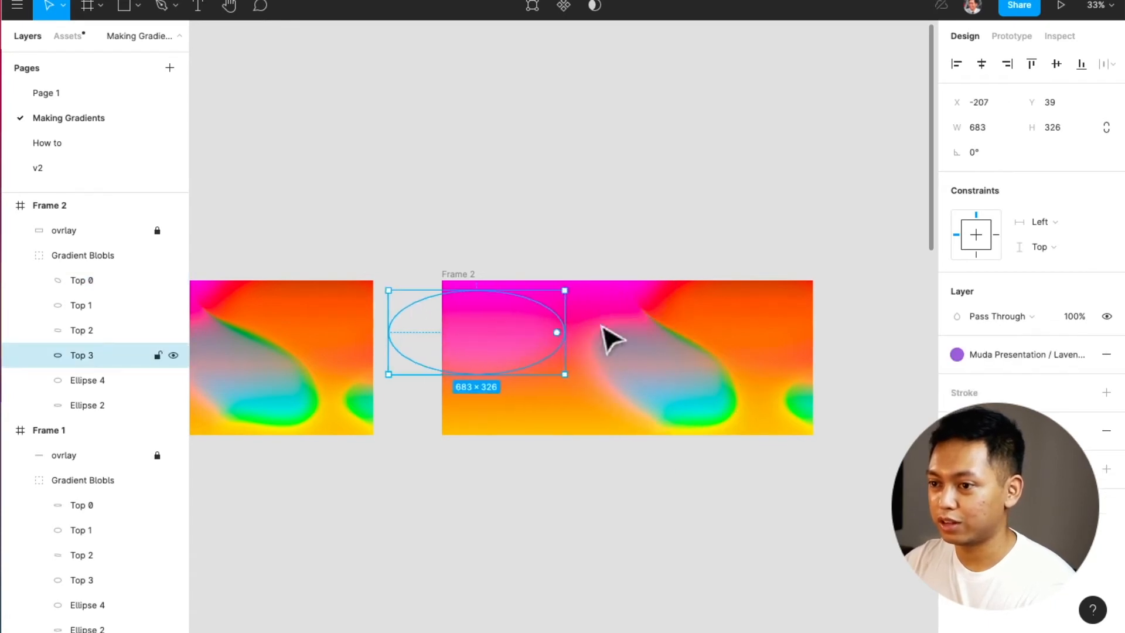
Step: In Frame 2, move yellow Top 1 left to about X 380 and Top 0 right to about X 702
click(726, 332)
drag(781, 326, 668, 337)
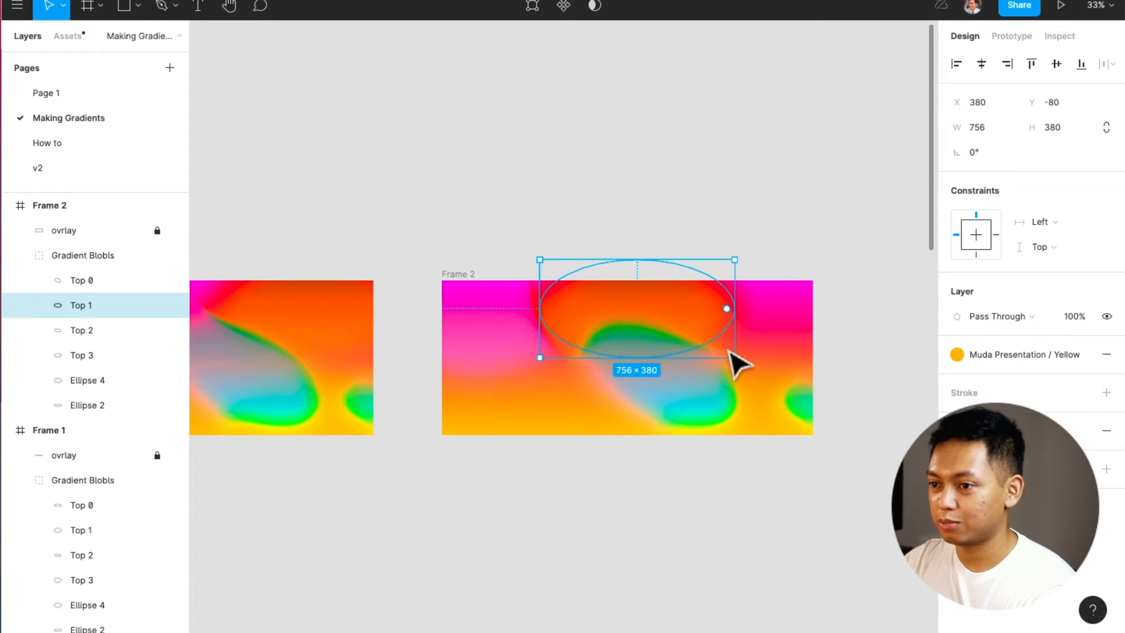
click(703, 399)
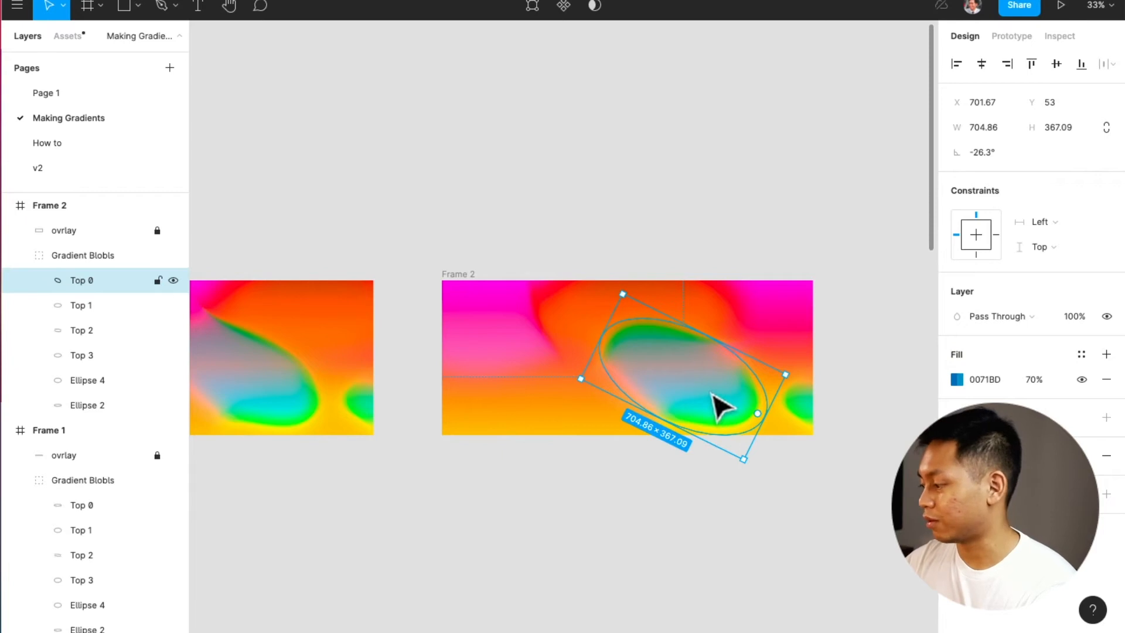
Step: Move Frame 2's turquoise Top 2 into the lower right at about X 938, Y 284, resized to about 661 × 249
drag(808, 403, 683, 351)
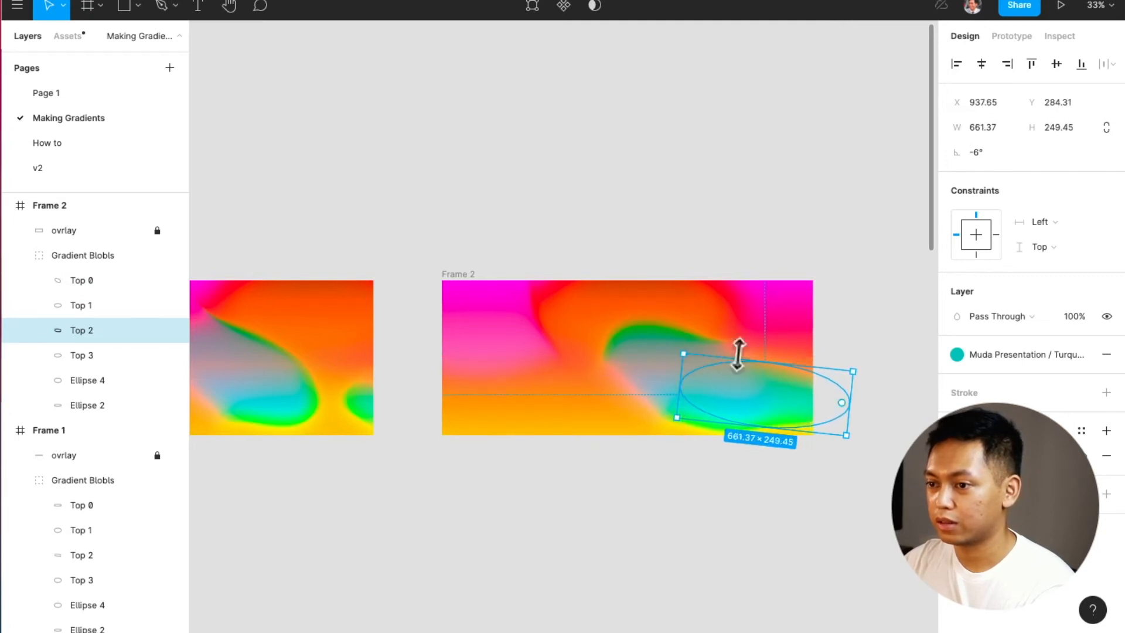
click(457, 279)
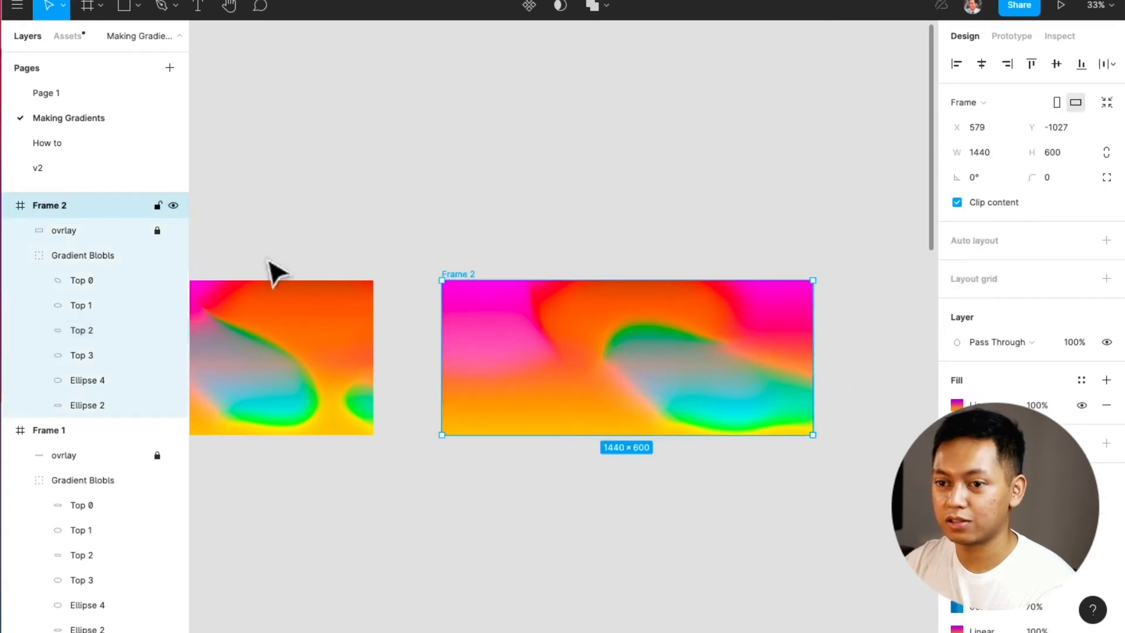
Step: Nudge Frame 2's yellow Ellipse 4 left to X 645 and enlarge it from its upper left corner to about 708 × 441
click(104, 373)
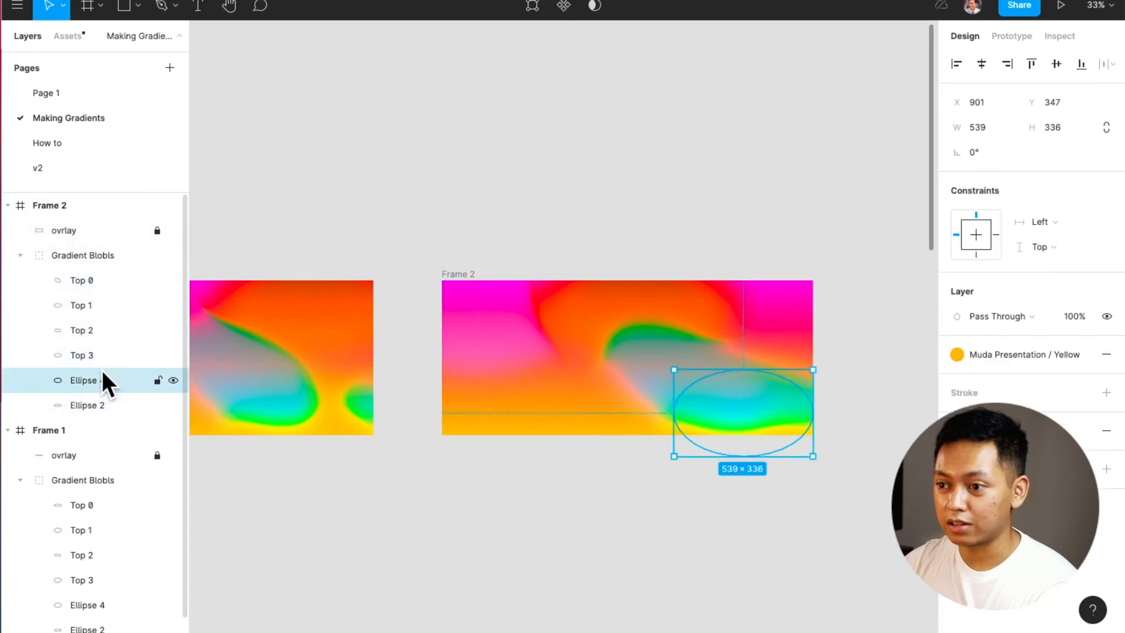
key(shift+Left)
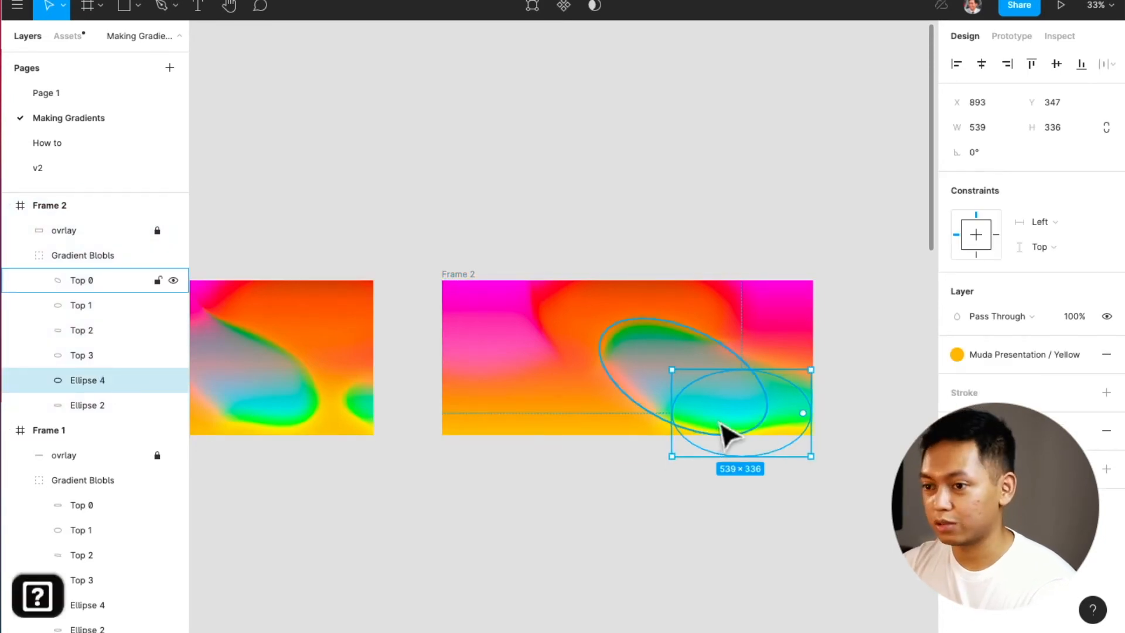
key(shift+Left)
key(shift+Left)
key(shift+Left)
key(shift+Left)
key(shift+Left)
key(shift+Left)
key(shift+Left)
key(shift+Left)
key(shift+Left)
key(shift+Left)
key(shift+Left)
key(shift+Left)
key(shift+Left)
key(shift+Left)
key(shift+Left)
key(shift+Left)
key(shift+Left)
key(shift+Left)
key(shift+Left)
key(shift+Left)
key(shift+Left)
key(shift+Left)
key(shift+Left)
key(shift+Left)
key(shift+Left)
key(shift+Left)
key(shift+Left)
key(shift+Left)
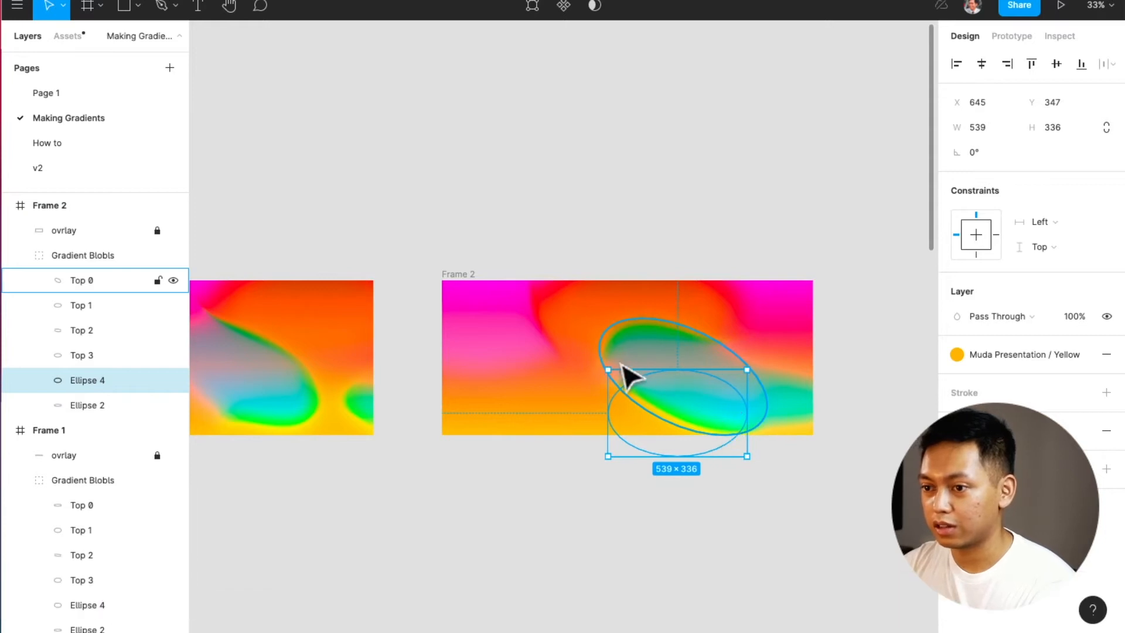
drag(603, 367, 563, 342)
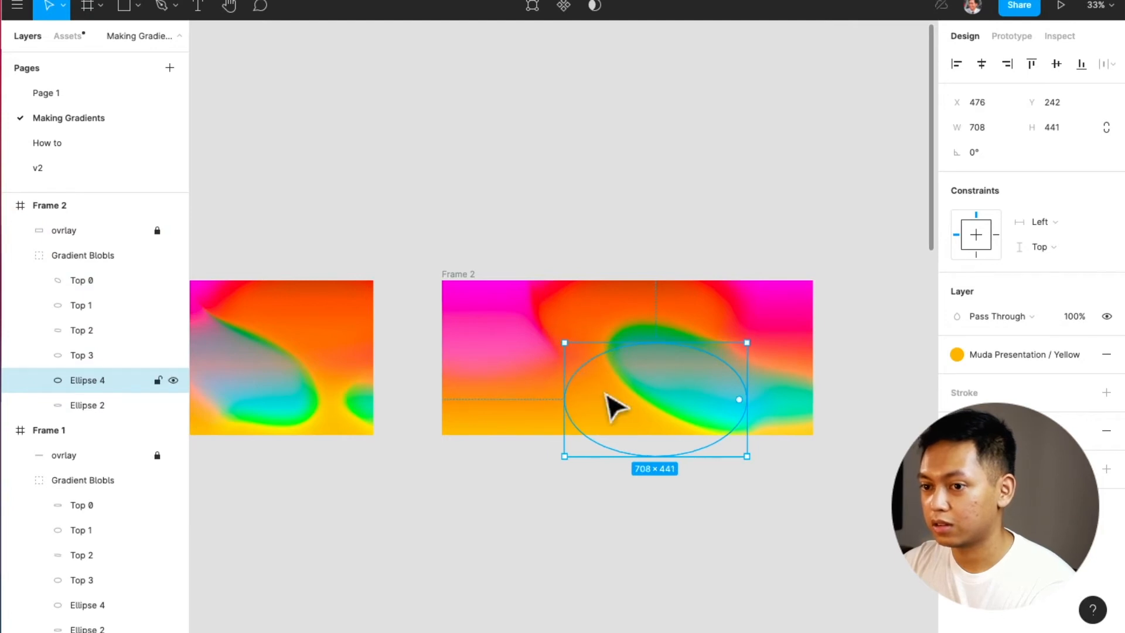
Step: In Frame 2, move yellow Ellipse 4 left to X 135 and shift red Ellipse 2 left to about X 1316
drag(612, 402, 525, 389)
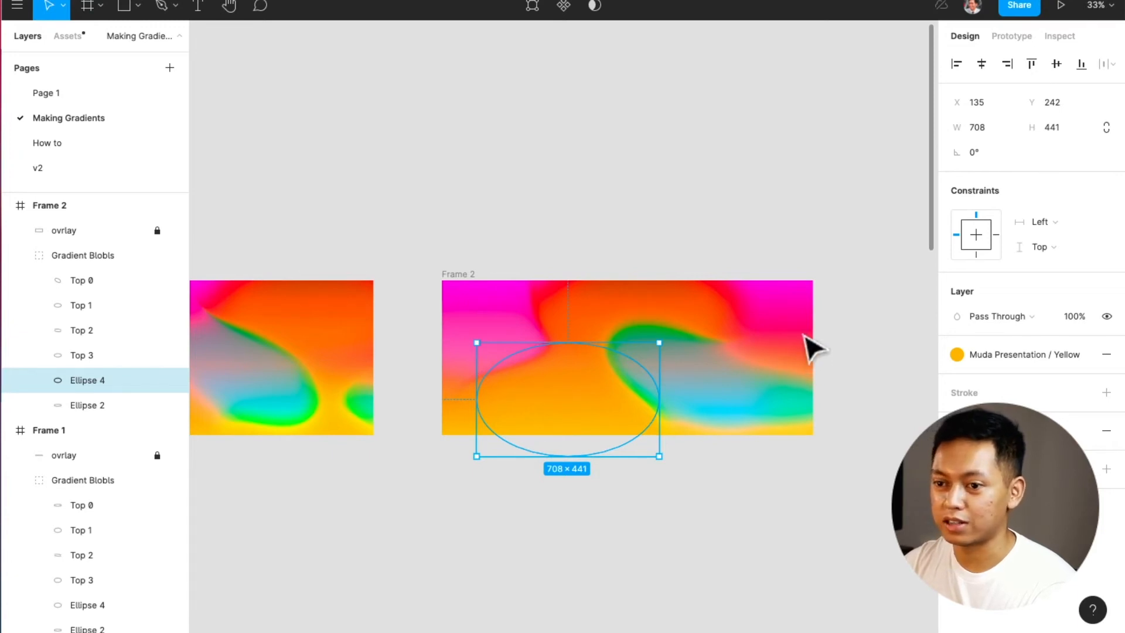
click(88, 406)
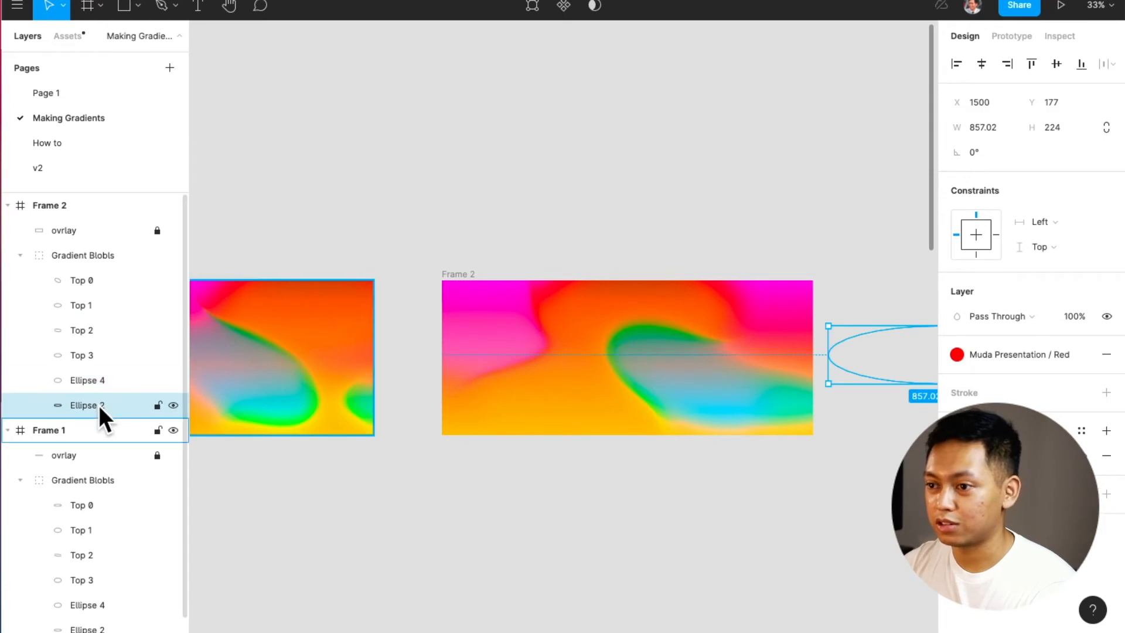
key(shift+Left)
key(shift+Left)
key(shift+Left)
key(shift+Left)
key(shift+Left)
key(shift+Left)
key(shift+Left)
key(shift+Left)
key(shift+Left)
key(shift+Left)
key(Left)
key(Left)
key(Left)
key(Left)
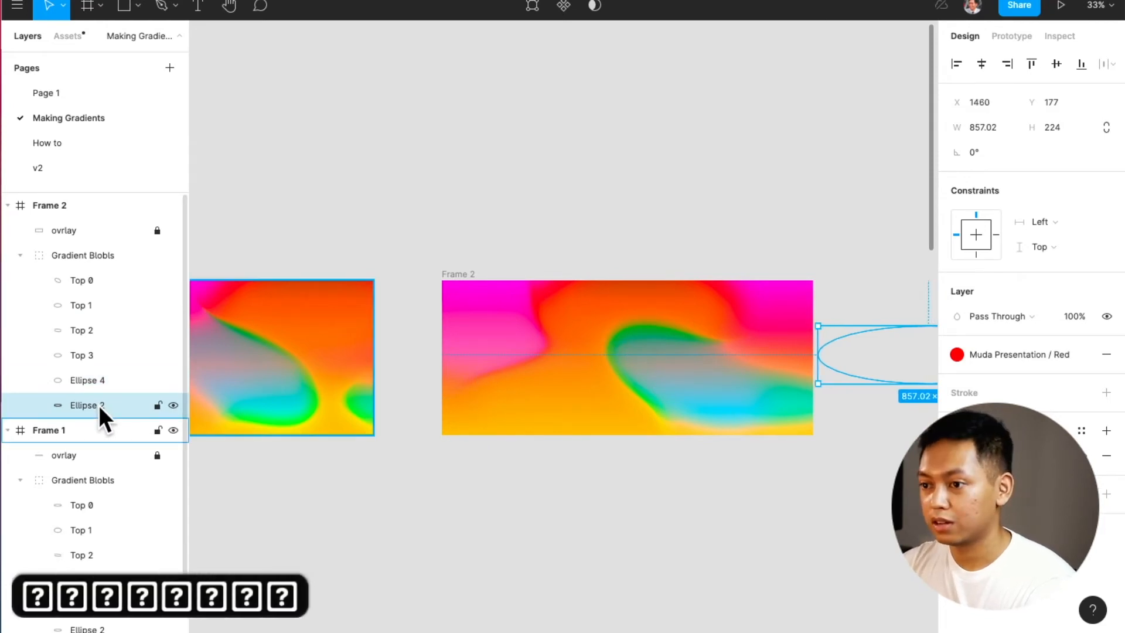
key(shift+Left)
key(shift+Left)
key(shift+Left)
key(shift+Left)
key(shift+Left)
key(shift+Left)
key(shift+Left)
key(shift+Left)
key(shift+Left)
key(shift+Left)
key(shift+Left)
key(shift+Left)
key(shift+Left)
key(shift+Right)
key(shift+Right)
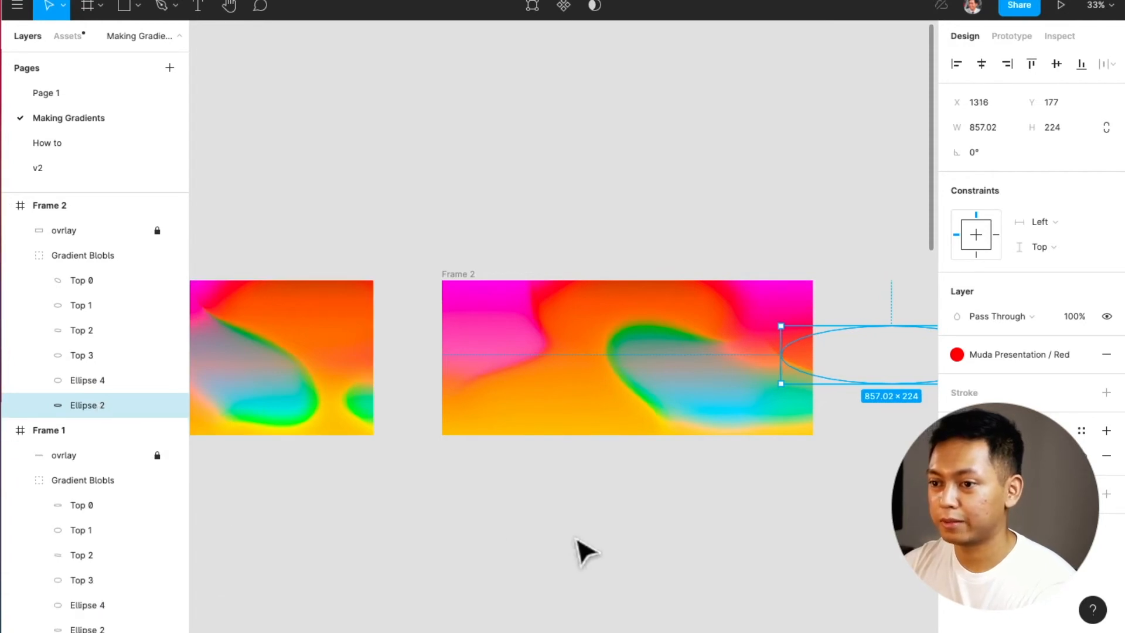
Step: Duplicate Frame 2 and place the copy to its right at about X 2349, Y -1027
click(577, 544)
scroll(574, 539, down, 1)
scroll(544, 527, down, 3)
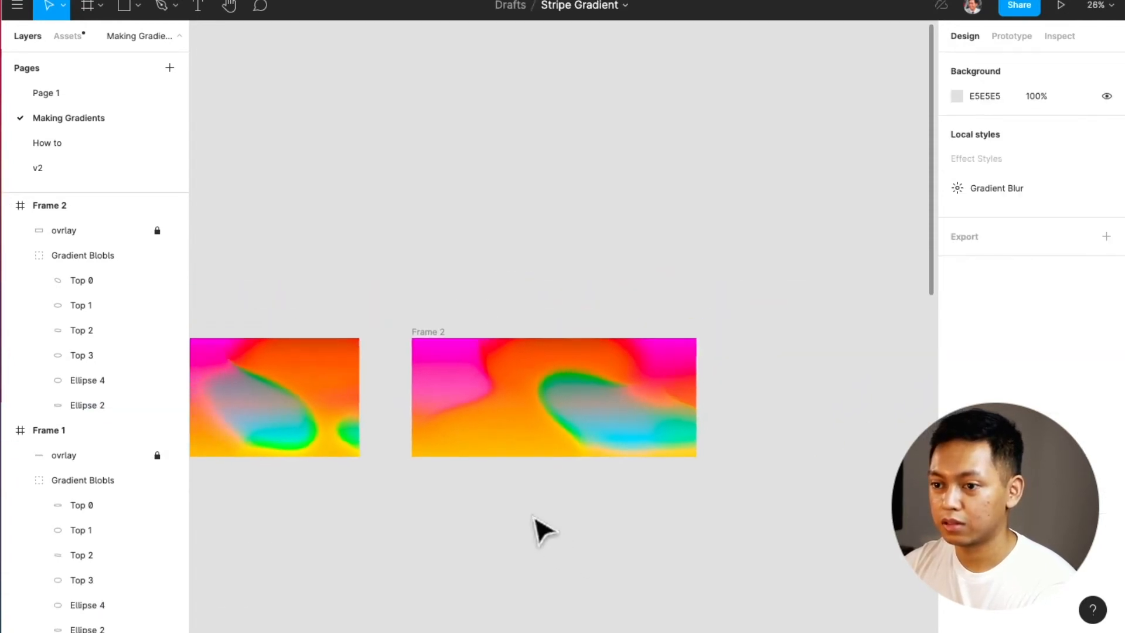
click(438, 348)
alt+drag(432, 330, 779, 346)
scroll(728, 494, right, 4)
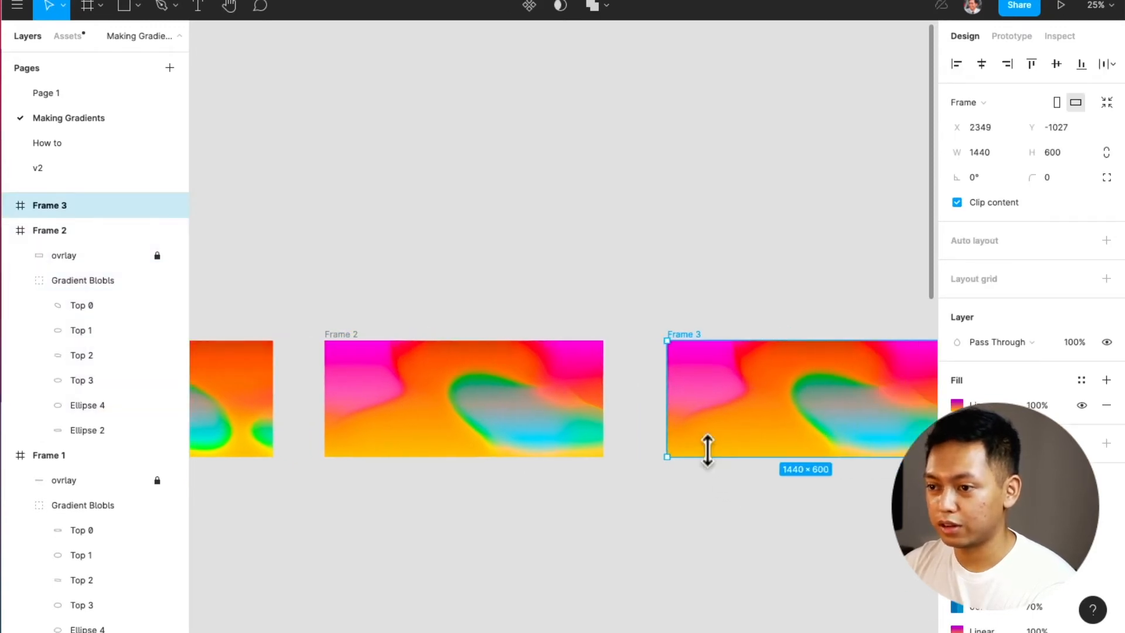
Step: In Frame 3, move yellow Ellipse 4 to about X -328, Y 202, and place lavender Top 3 at X 0, Y 101, enlarged to about 836 × 399
double_click(735, 442)
drag(702, 404, 729, 429)
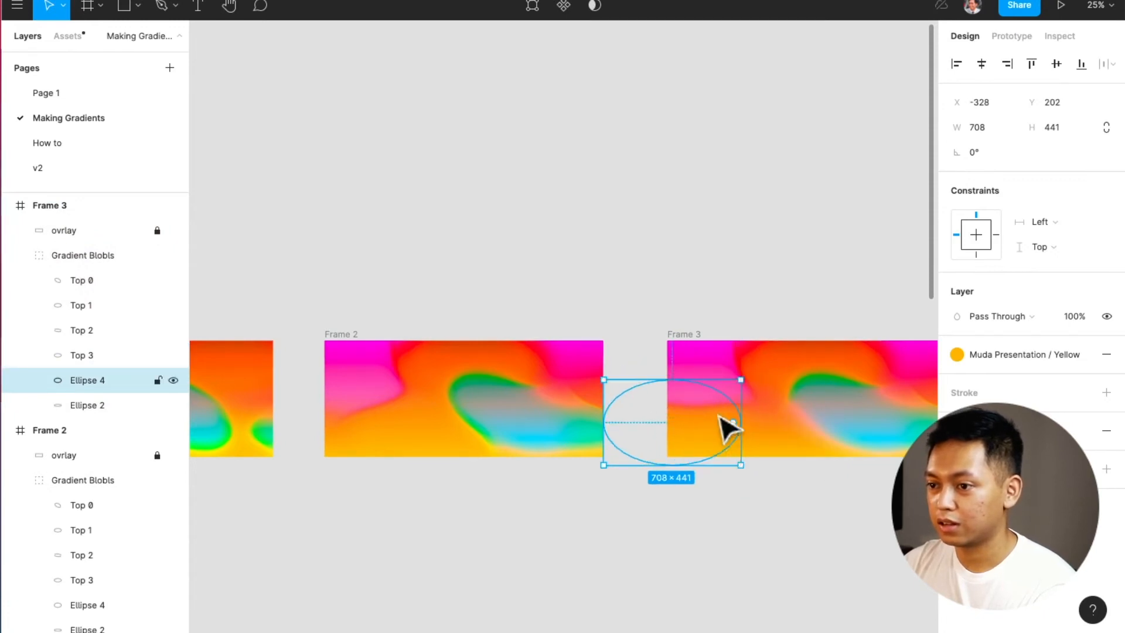
click(729, 371)
drag(745, 384, 761, 396)
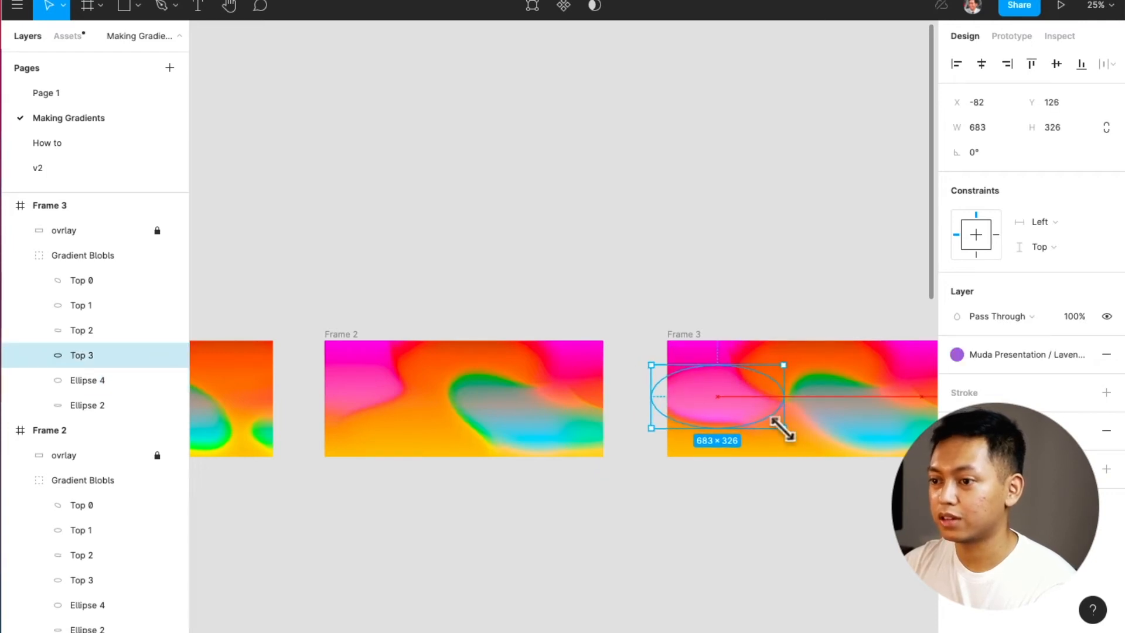
drag(783, 429, 813, 442)
drag(747, 417, 772, 428)
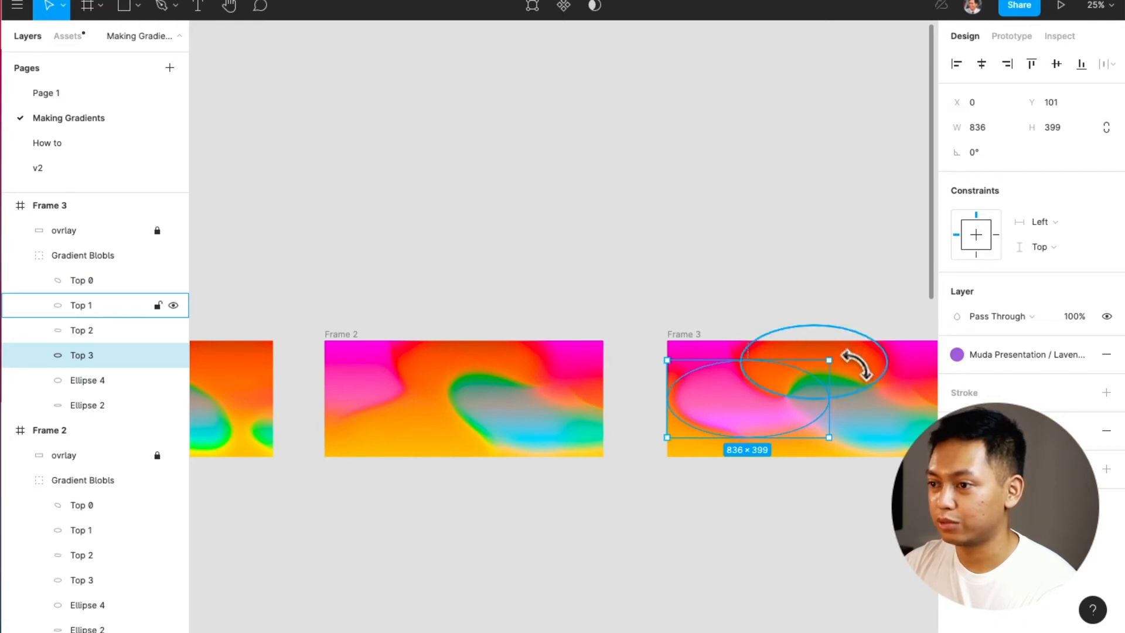
Step: Shift Frame 3's yellow Top 1 left to about X 156, keeping it at the frame's upper edge
click(858, 371)
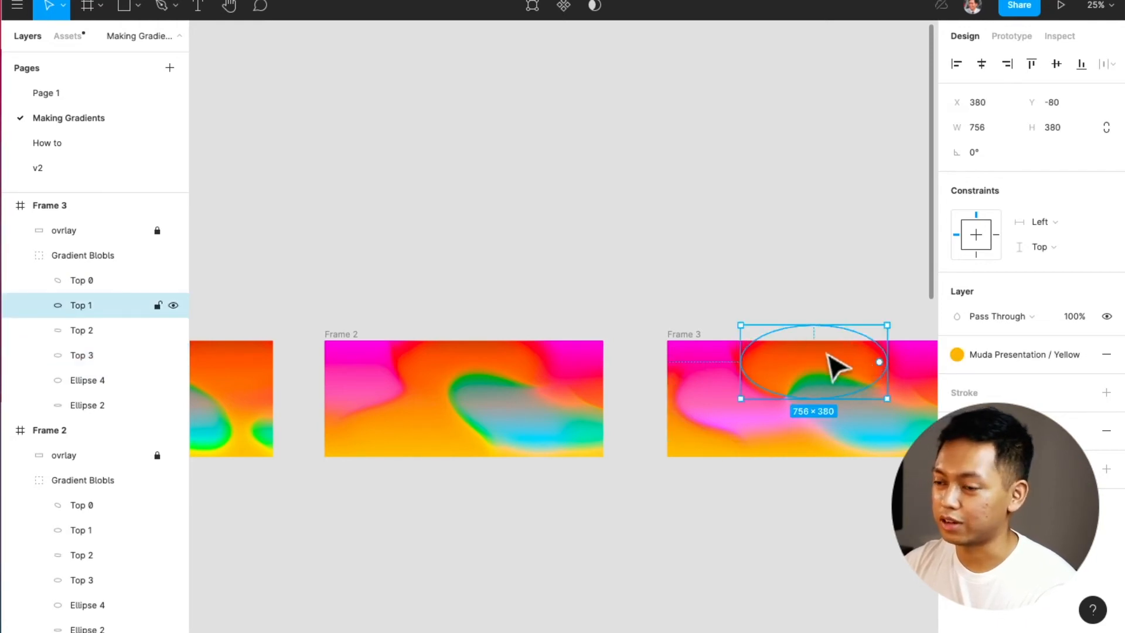
key(shift+Left)
key(shift+Left)
key(shift+Left)
key(shift+Left)
key(shift+Left)
key(shift+Left)
key(shift+Left)
key(shift+Left)
key(shift+Left)
key(shift+Left)
key(shift+Left)
key(shift+Left)
key(shift+Left)
key(shift+Left)
key(shift+Left)
key(shift+Left)
key(shift+Left)
key(shift+Left)
key(shift+Left)
key(shift+Left)
drag(810, 354, 807, 352)
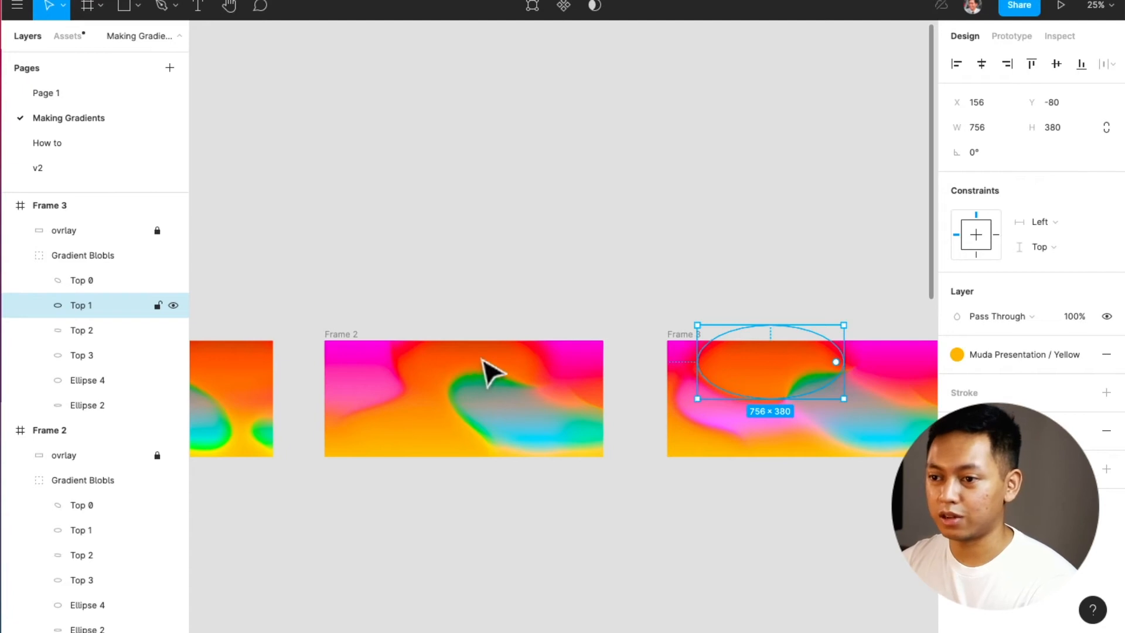
Step: Detach the yellow colour style from Top 1 in all three frames and set their fill opacity to 70%
shift+click(473, 395)
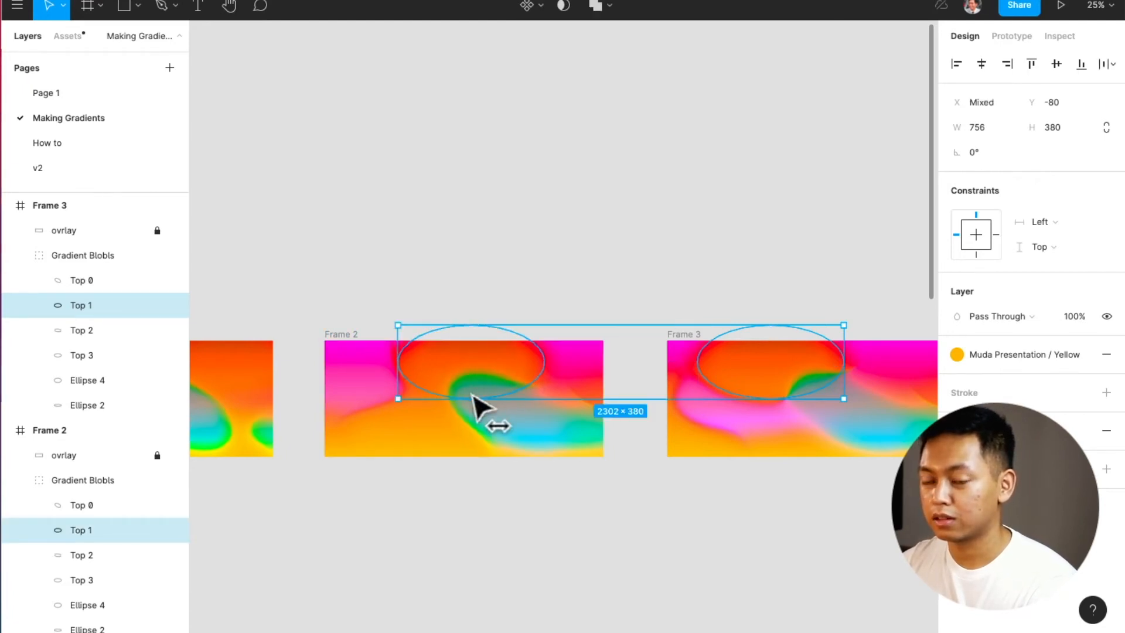
scroll(472, 396, left, 2)
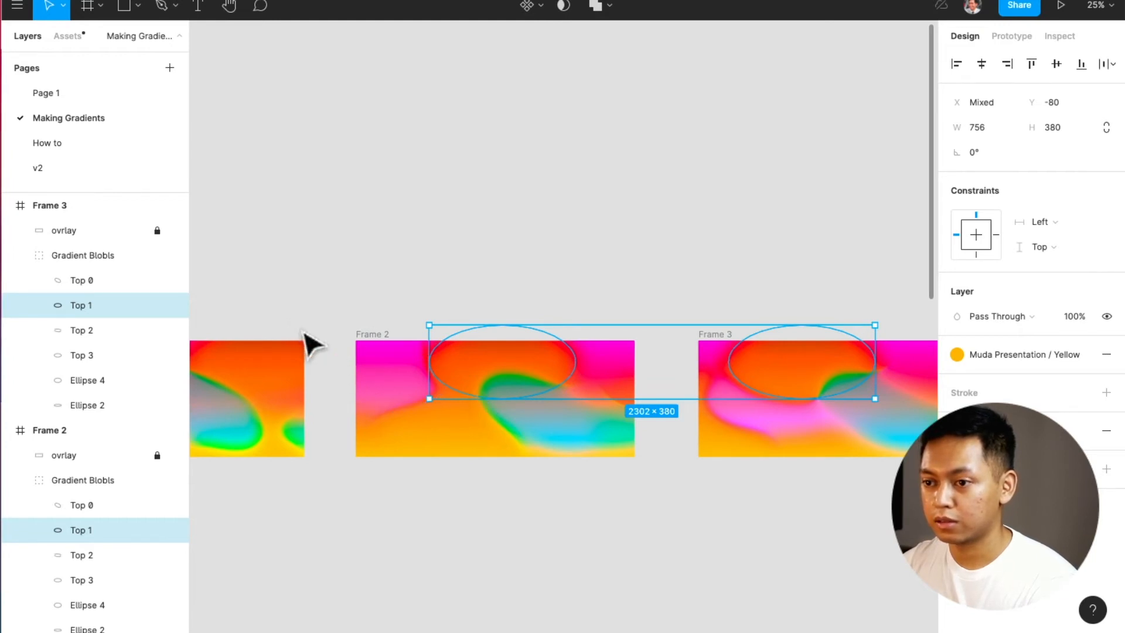
scroll(313, 345, left, 5)
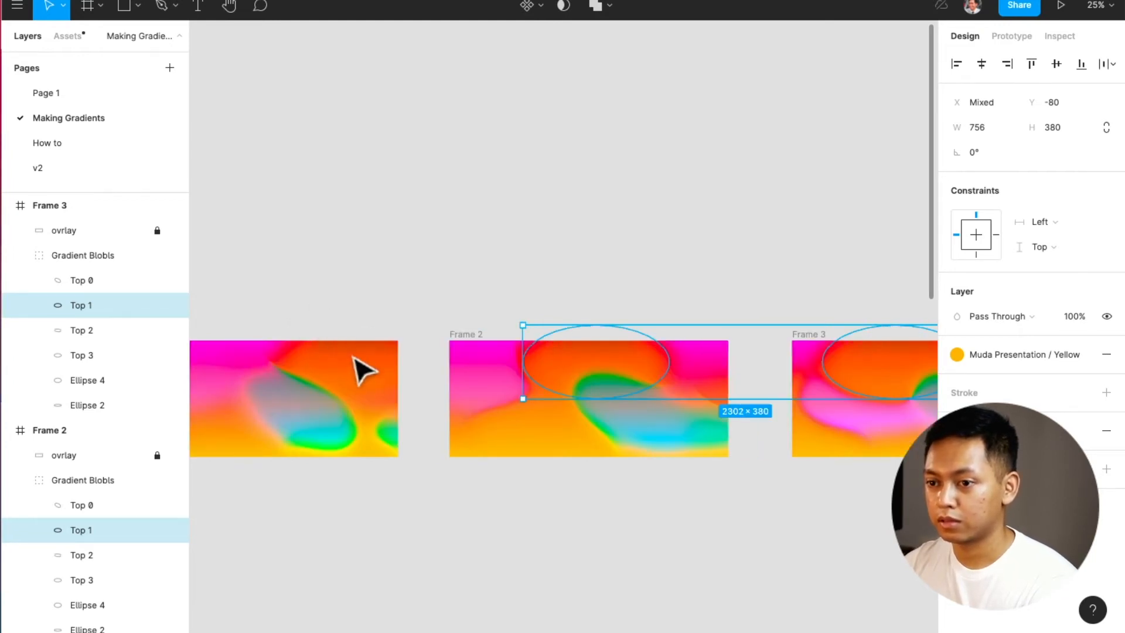
shift+click(378, 381)
scroll(615, 381, left, 5)
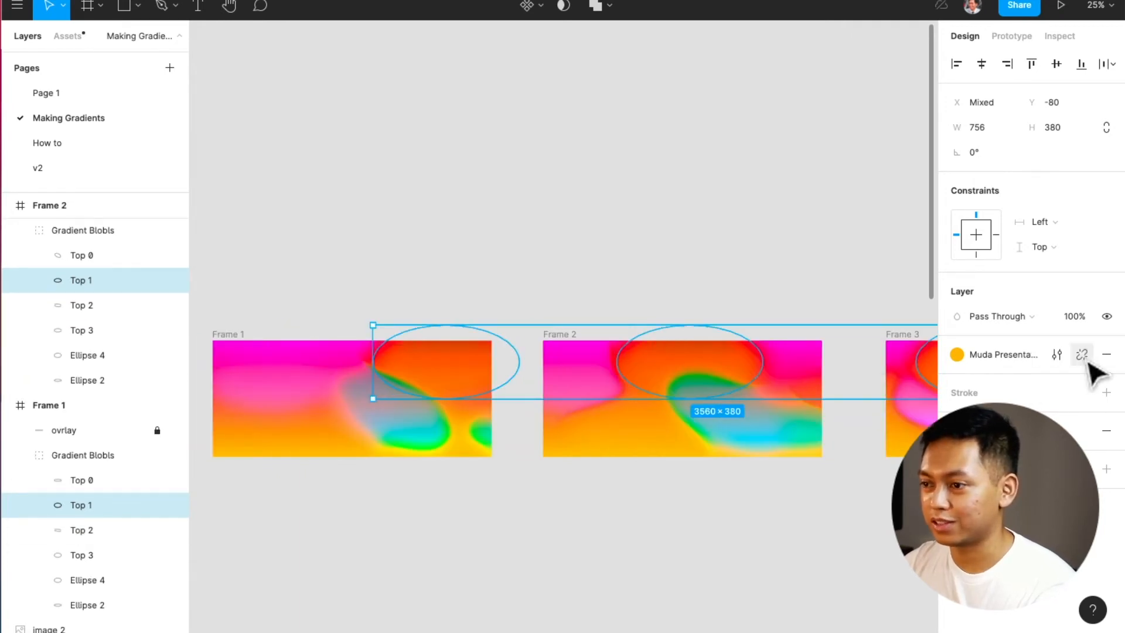
click(1088, 359)
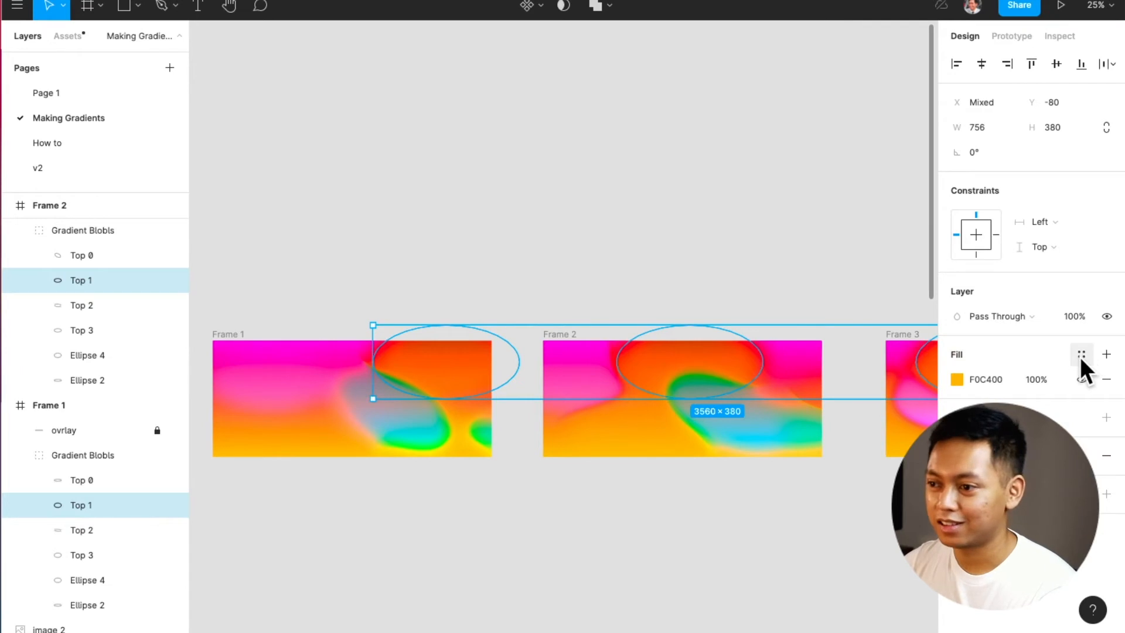
click(1043, 380)
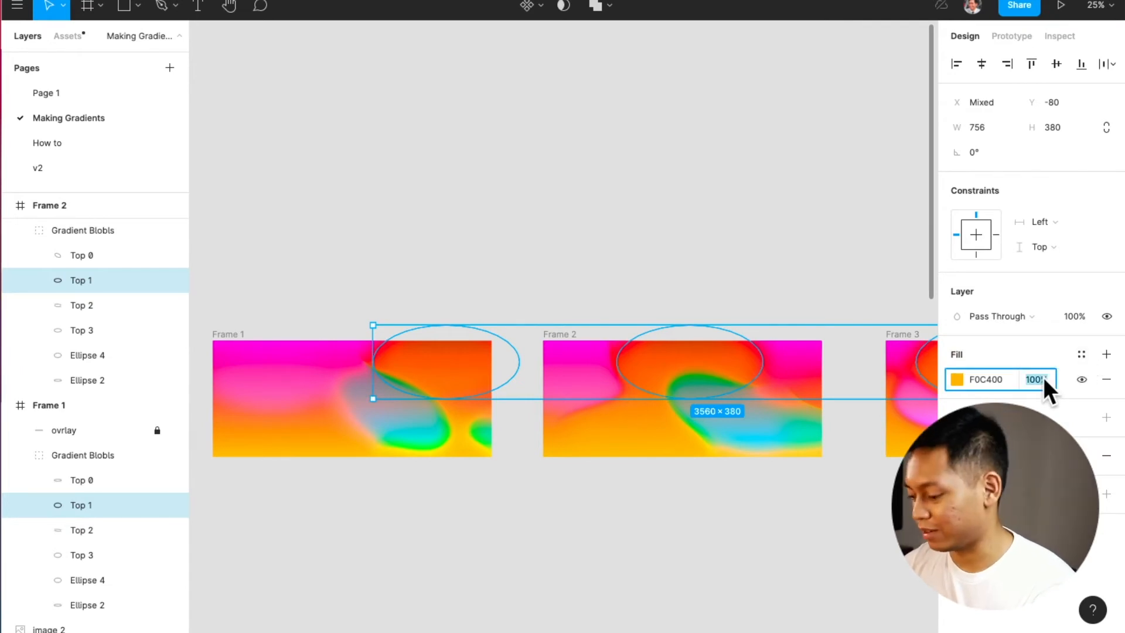
text(70)
key(Return)
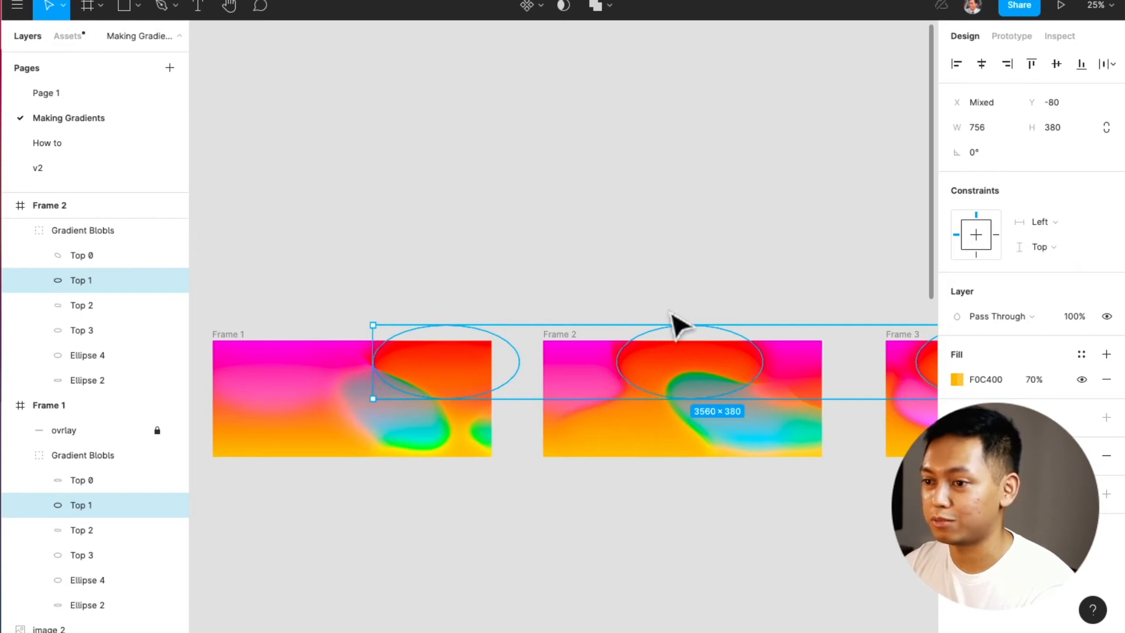
Step: Move Frame 3's turquoise Top 2 left to about X 380, Y 374, and shrink it to about 423 × 160
scroll(713, 291, right, 5)
scroll(720, 290, right, 3)
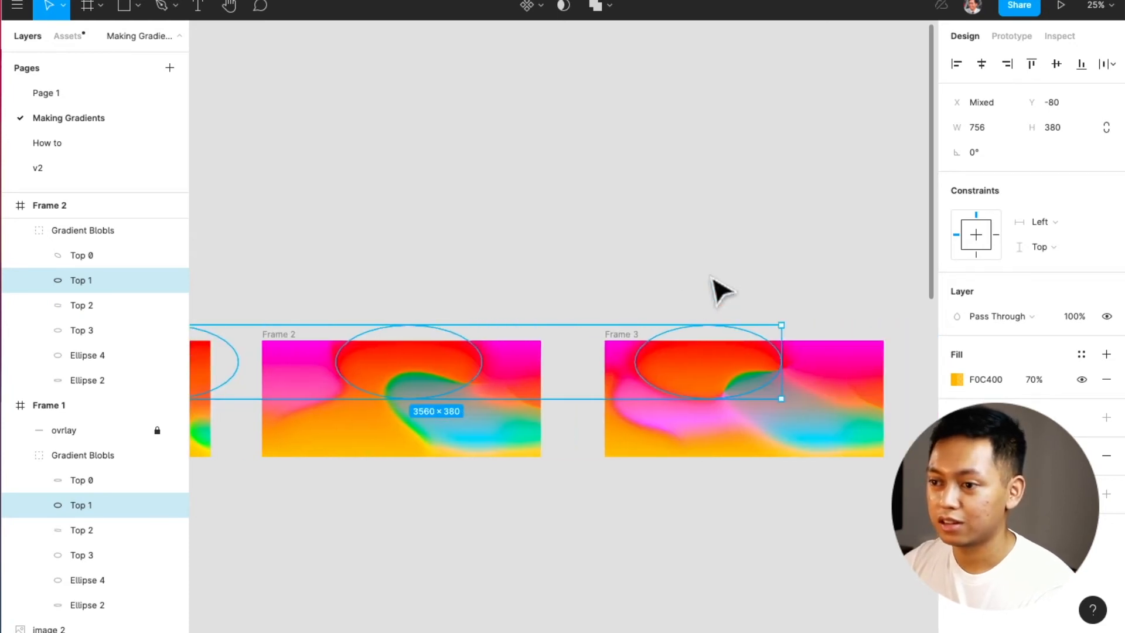
click(777, 289)
click(876, 404)
drag(835, 397, 774, 426)
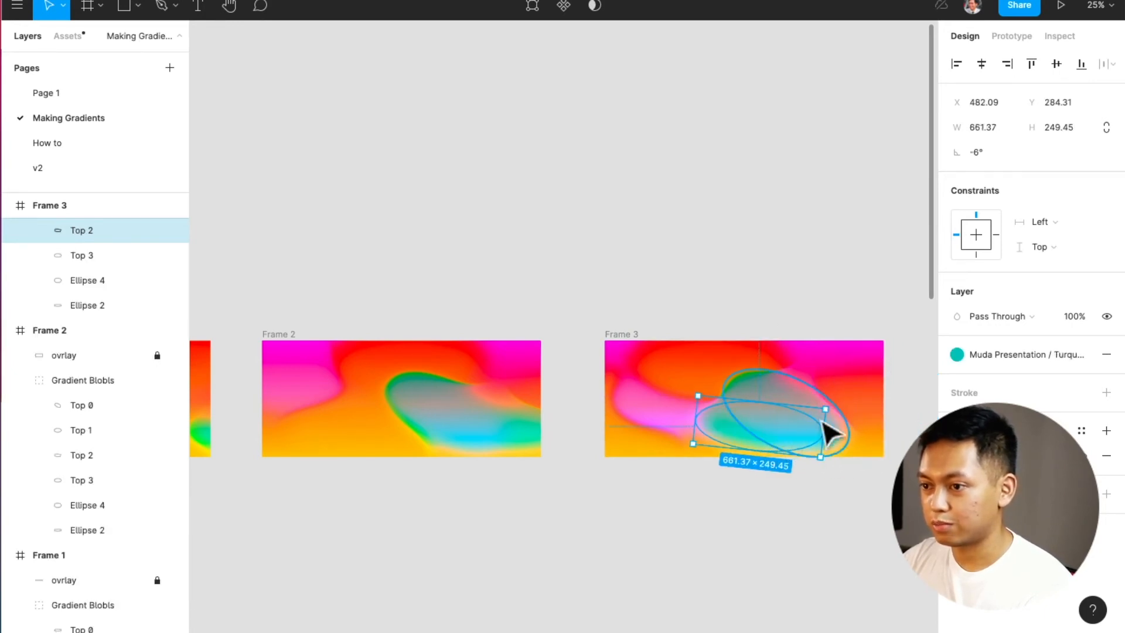
drag(827, 410, 715, 436)
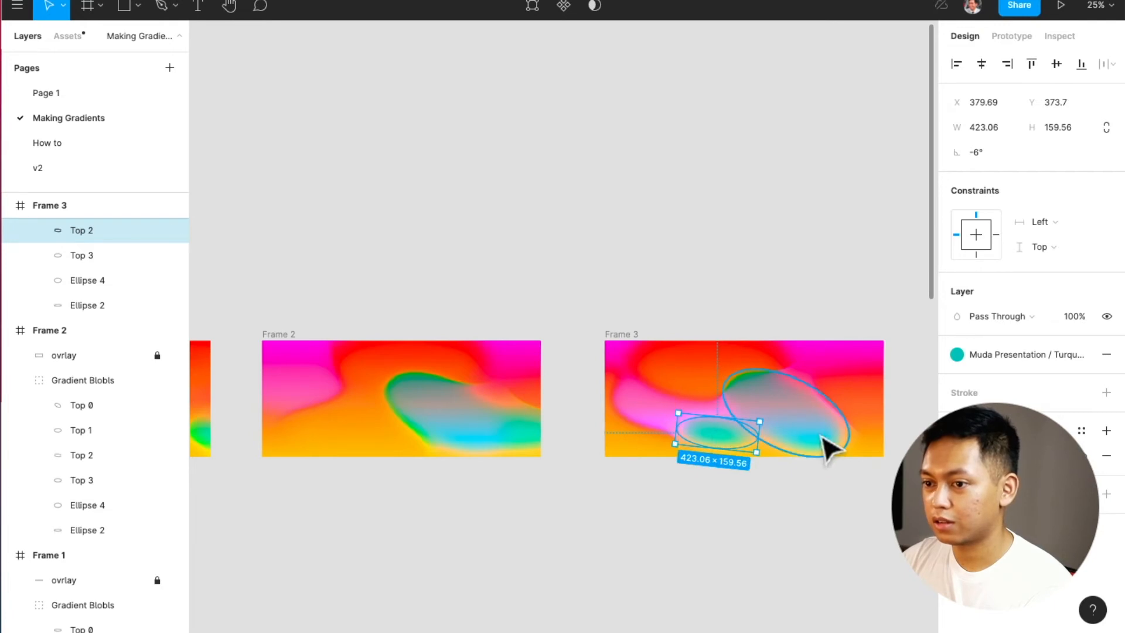
Step: In Frame 3, enlarge blue Top 0 to about 827 × 431 and move red Ellipse 2 left to X 836
click(836, 439)
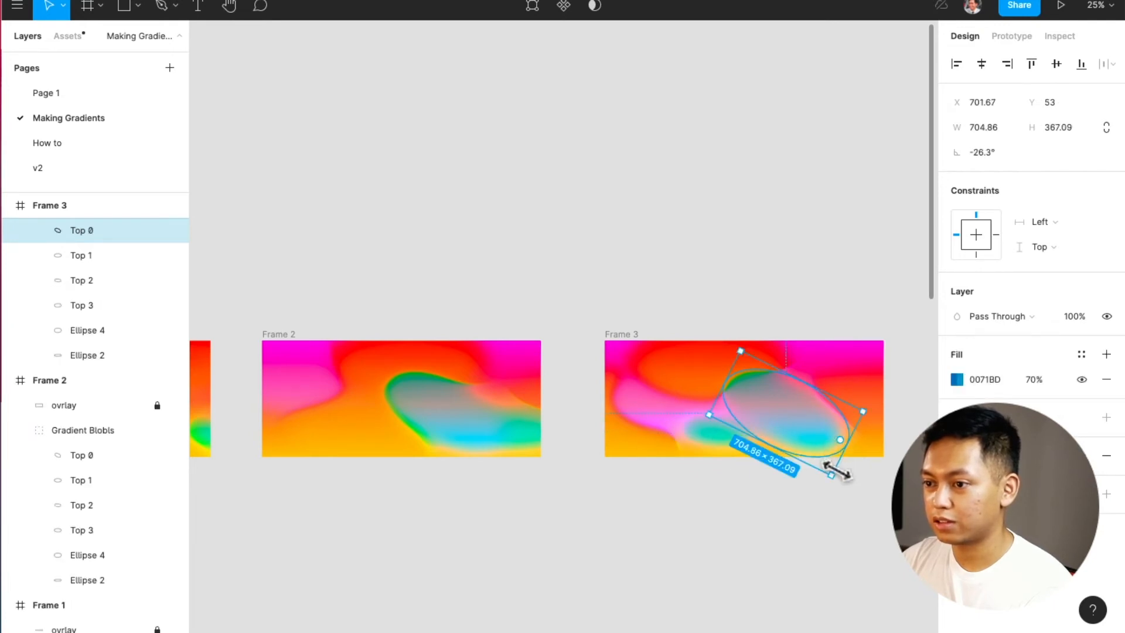
drag(833, 475, 851, 484)
click(872, 405)
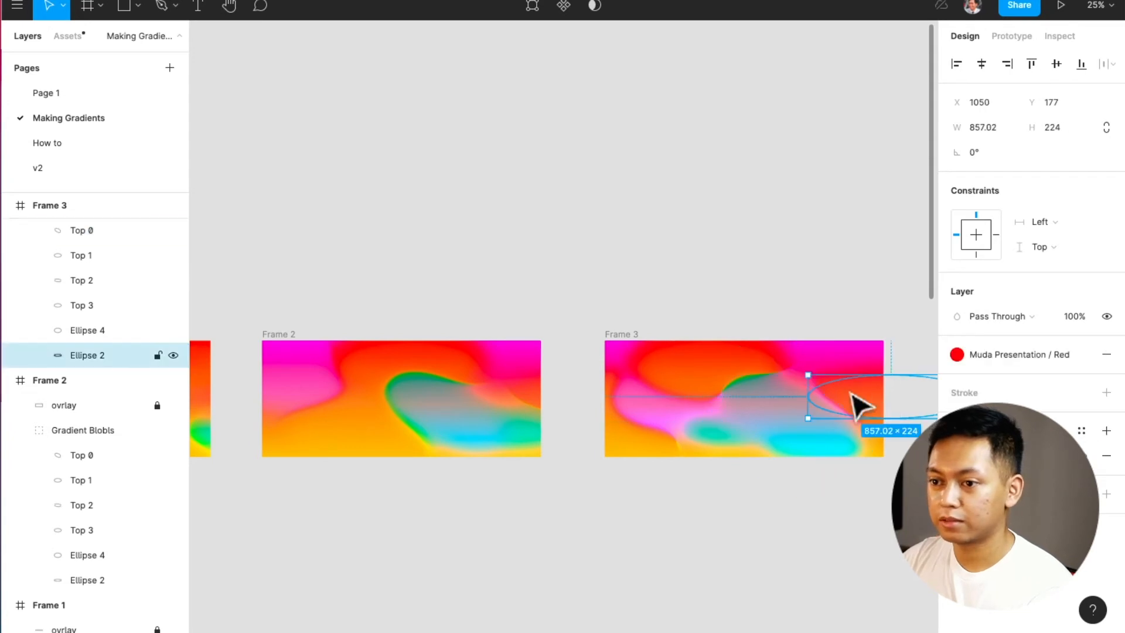
drag(843, 396, 806, 396)
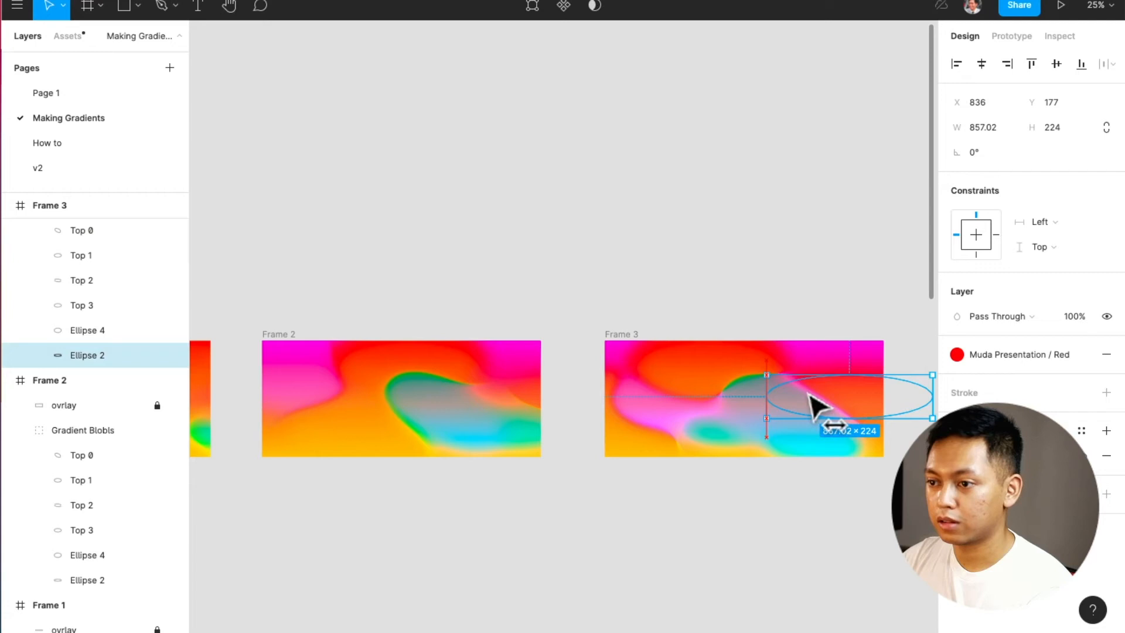
scroll(769, 479, down, 2)
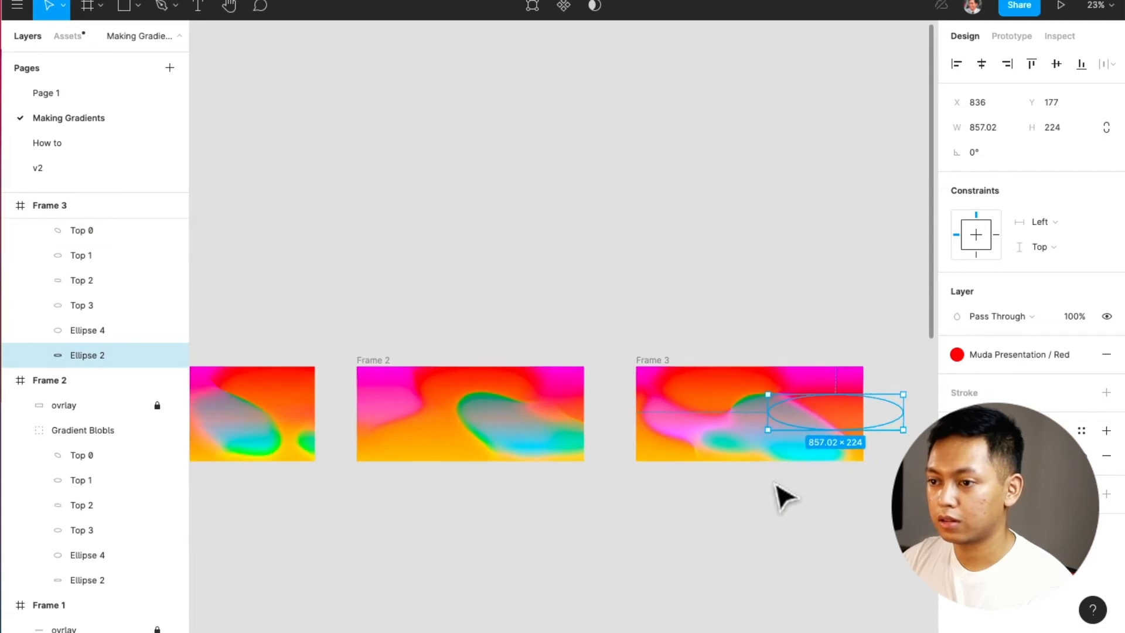
scroll(761, 478, right, 1)
scroll(768, 492, right, 1)
click(778, 516)
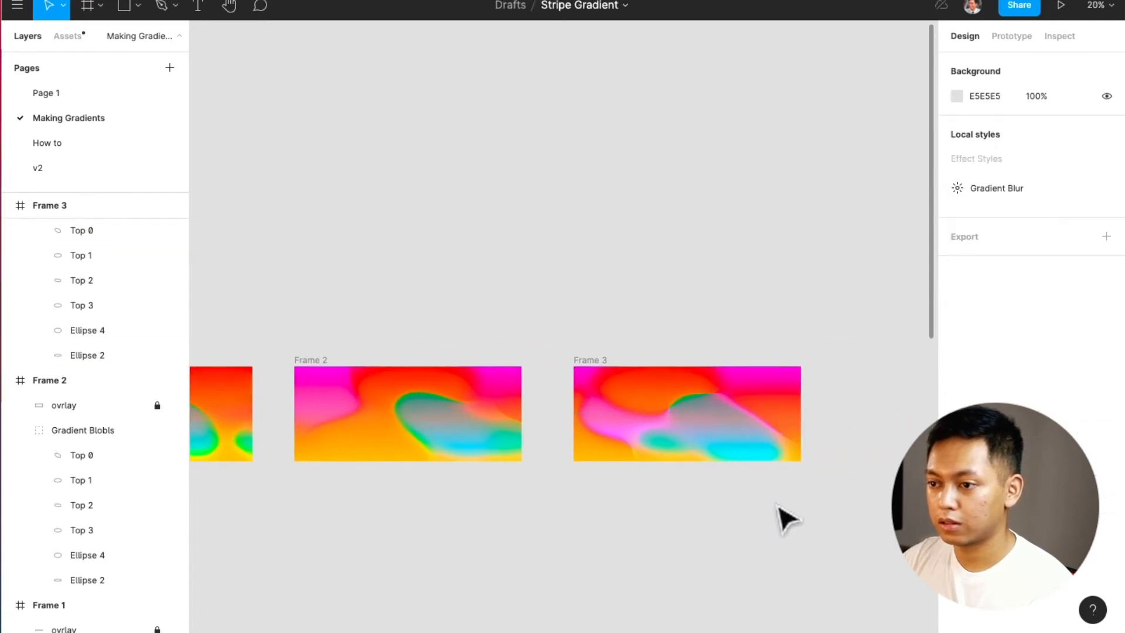
Step: Duplicate Frame 3 to its right as the base for another gradient state
click(618, 372)
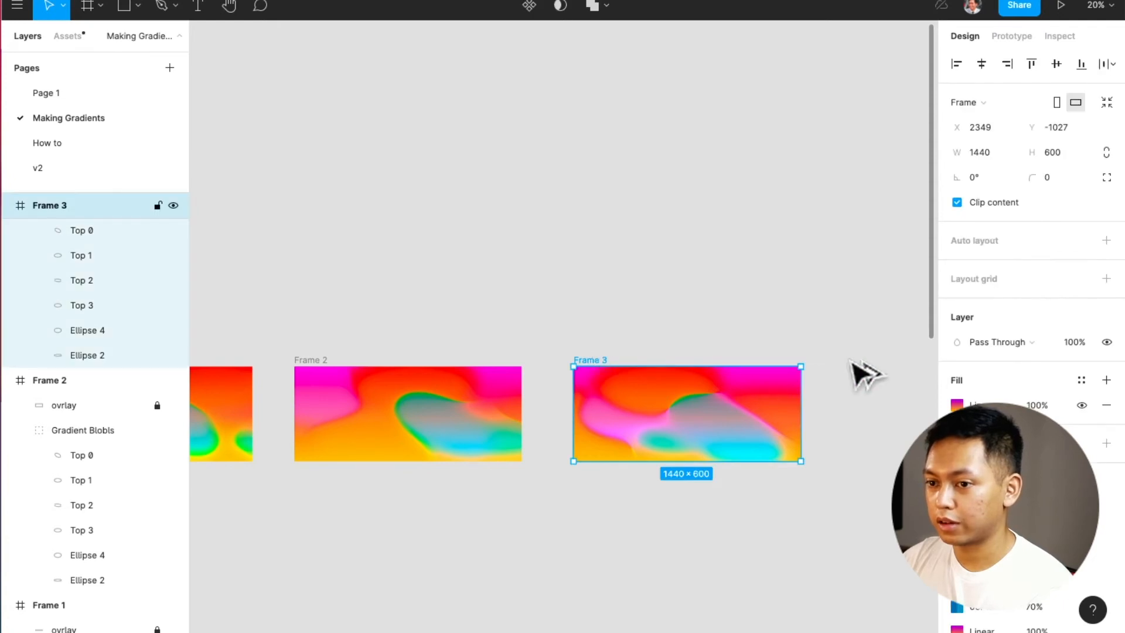
key(ctrl+d)
scroll(688, 440, right, 7)
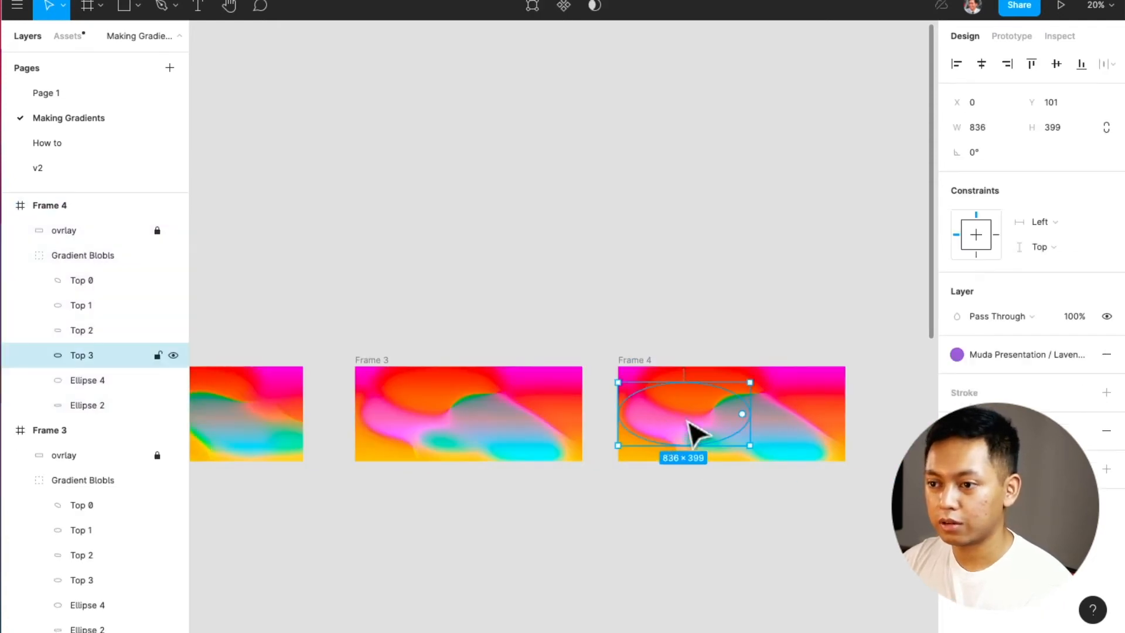
Step: In Frame 4, move lavender Top 3 left to about X -644 and yellow Top 1 left to about X -786
drag(673, 431, 624, 423)
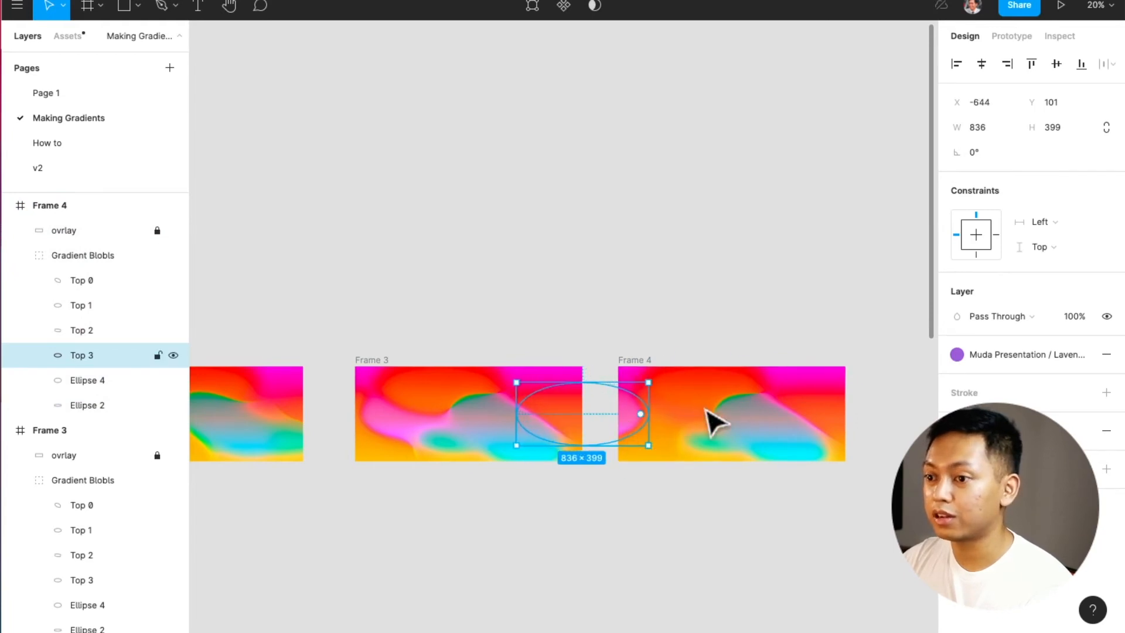
click(705, 400)
drag(720, 388, 635, 382)
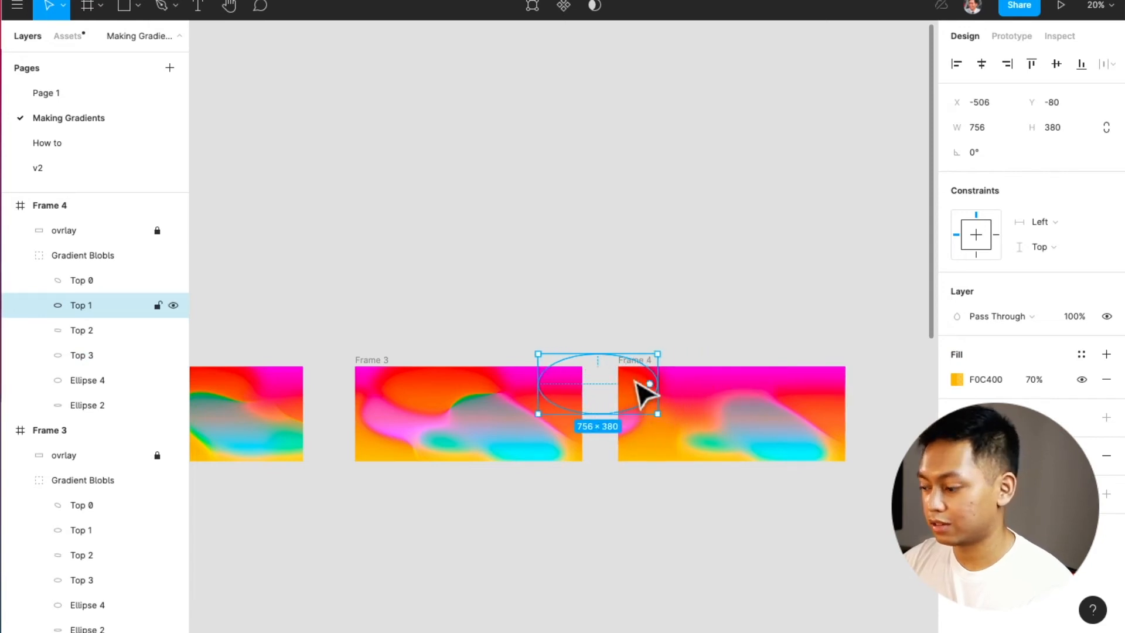
key(shift+Left)
key(shift+Left)
key(shift+Left)
key(shift+Left)
key(shift+Left)
key(shift+Left)
key(shift+Left)
key(shift+Left)
key(shift+Left)
key(shift+Left)
key(shift+Left)
key(shift+Left)
key(shift+Left)
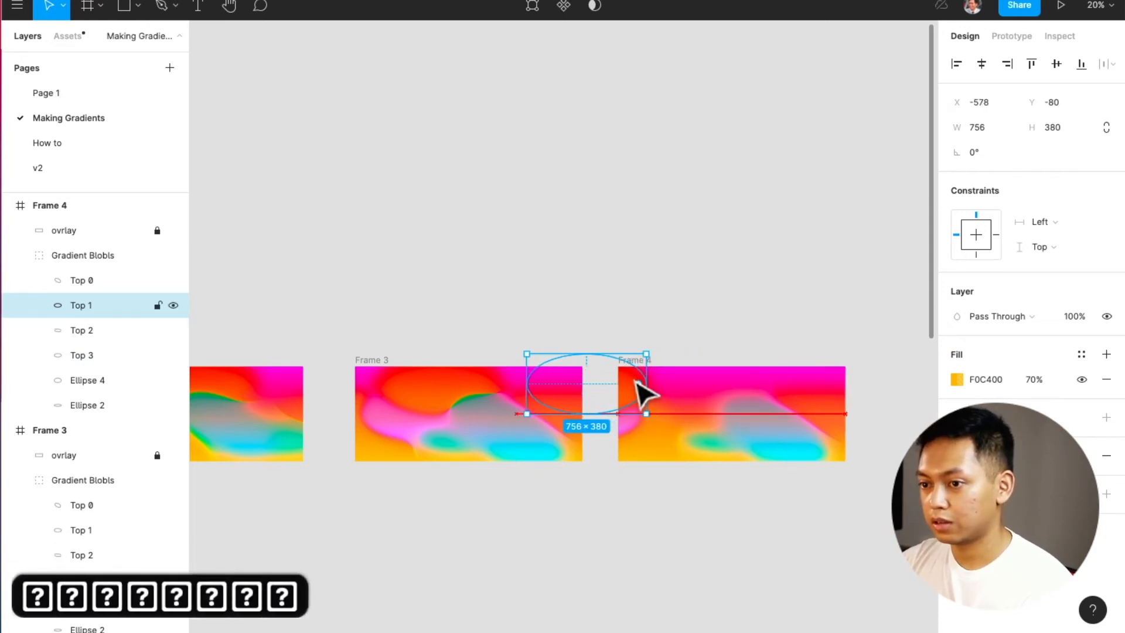
key(shift+Left)
key(shift+Left)
key(shift+Left)
key(shift+Left)
key(shift+Left)
key(shift+Left)
key(shift+Left)
key(shift+Left)
key(shift+Left)
key(shift+Left)
key(shift+Left)
key(shift+Left)
key(shift+Left)
key(shift+Left)
key(shift+Left)
key(shift+Left)
key(shift+Left)
key(shift+Left)
key(shift+Left)
key(shift+Left)
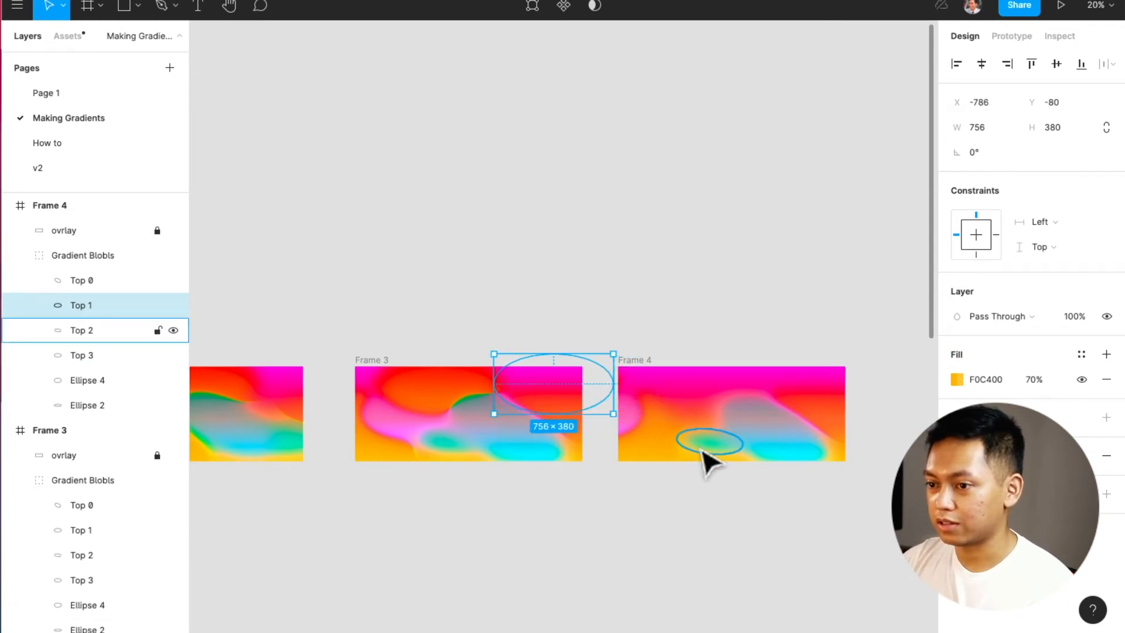
Step: In Frame 4, move turquoise Top 2 to about X -85, Y 202, and red Ellipse 2 to about X 117, Y 231
drag(708, 451, 638, 433)
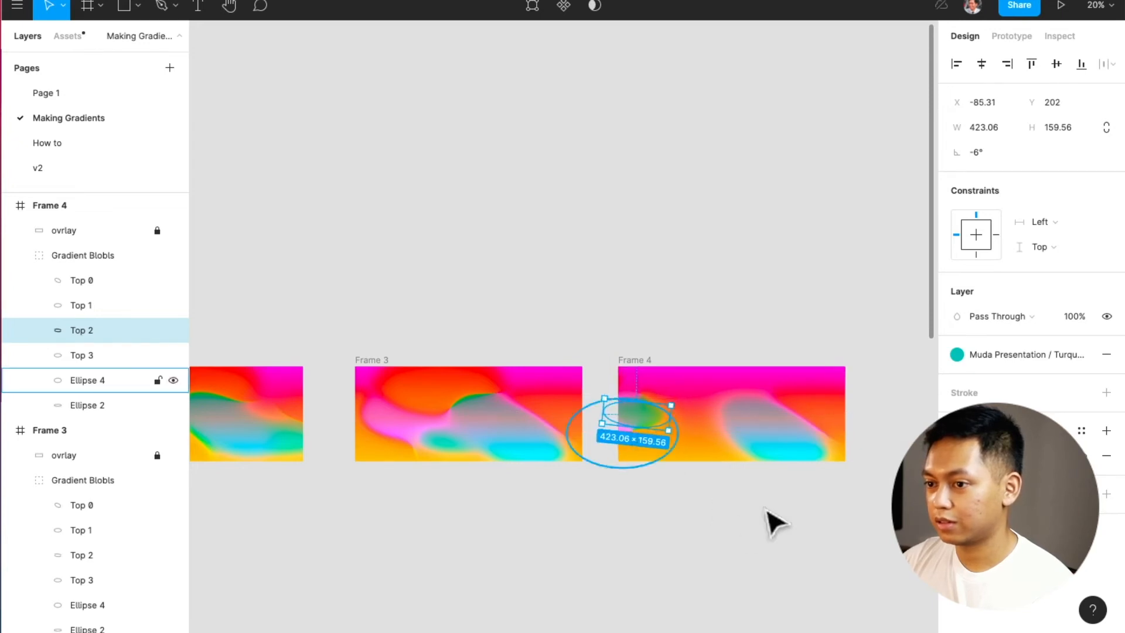
click(794, 443)
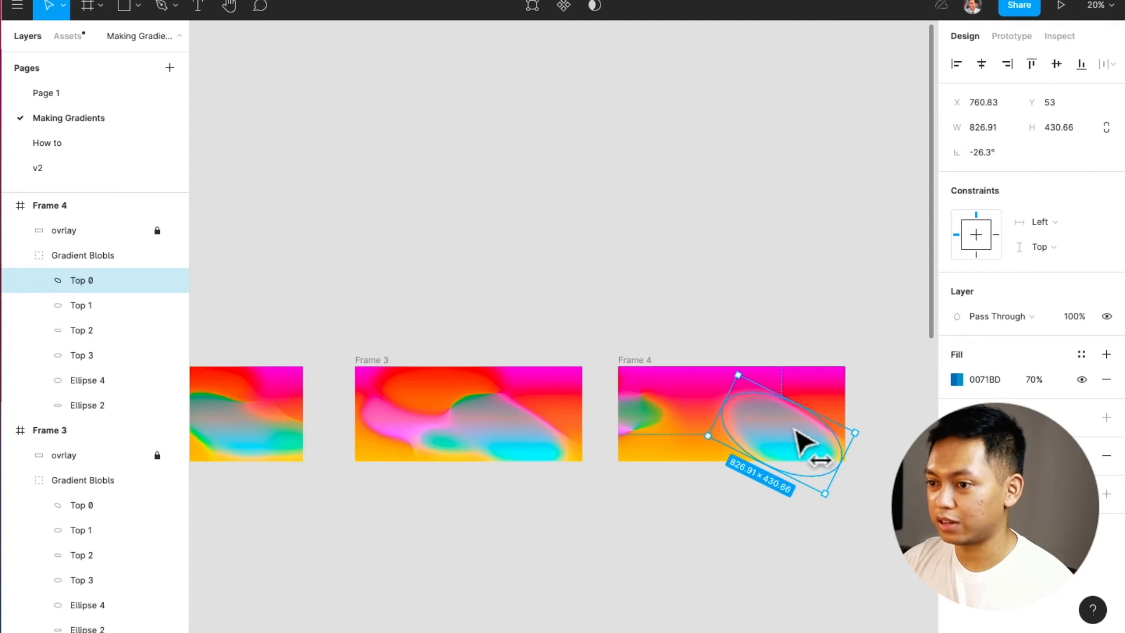
click(794, 413)
drag(784, 399, 703, 410)
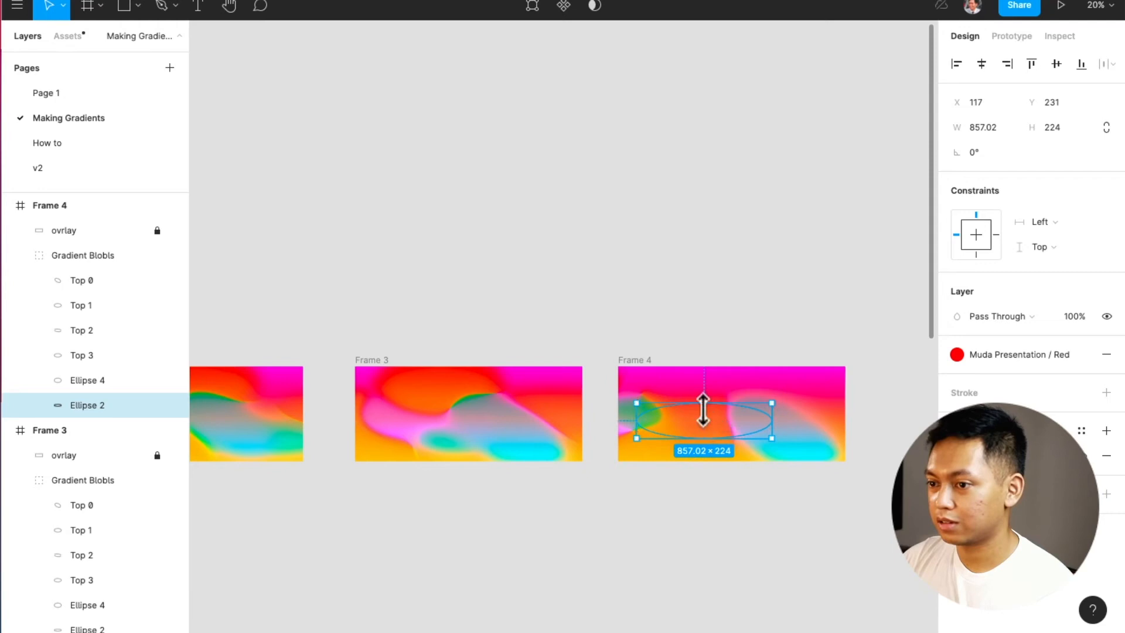
Step: In Frame 4, try 40% layer opacity on blue Top 0, and settle on 80%
click(881, 522)
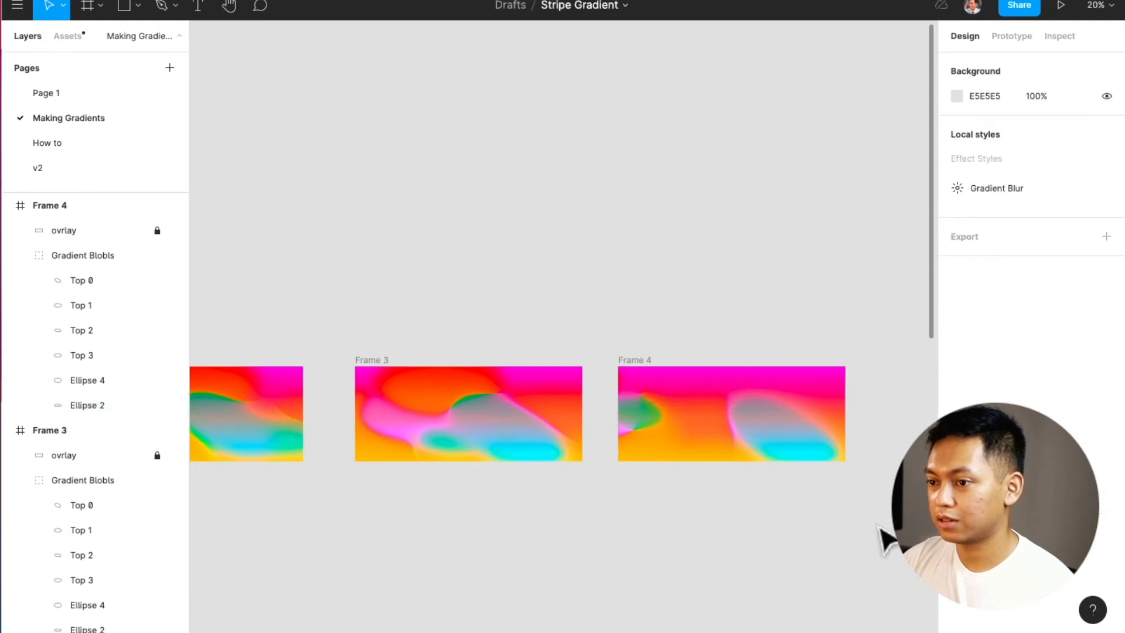
click(798, 428)
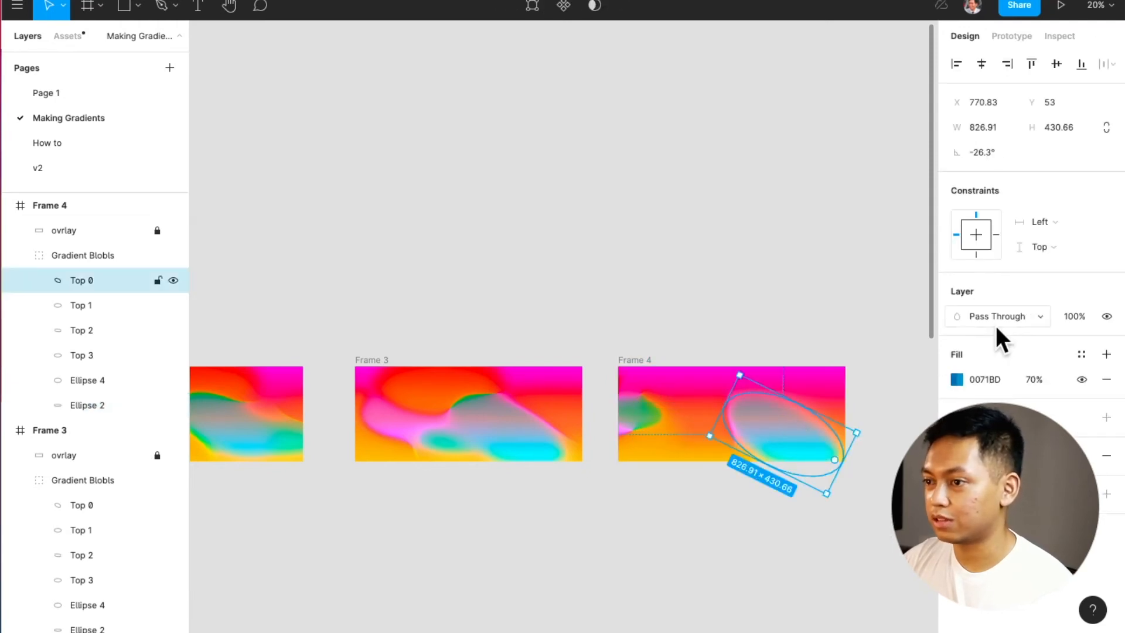
click(1073, 319)
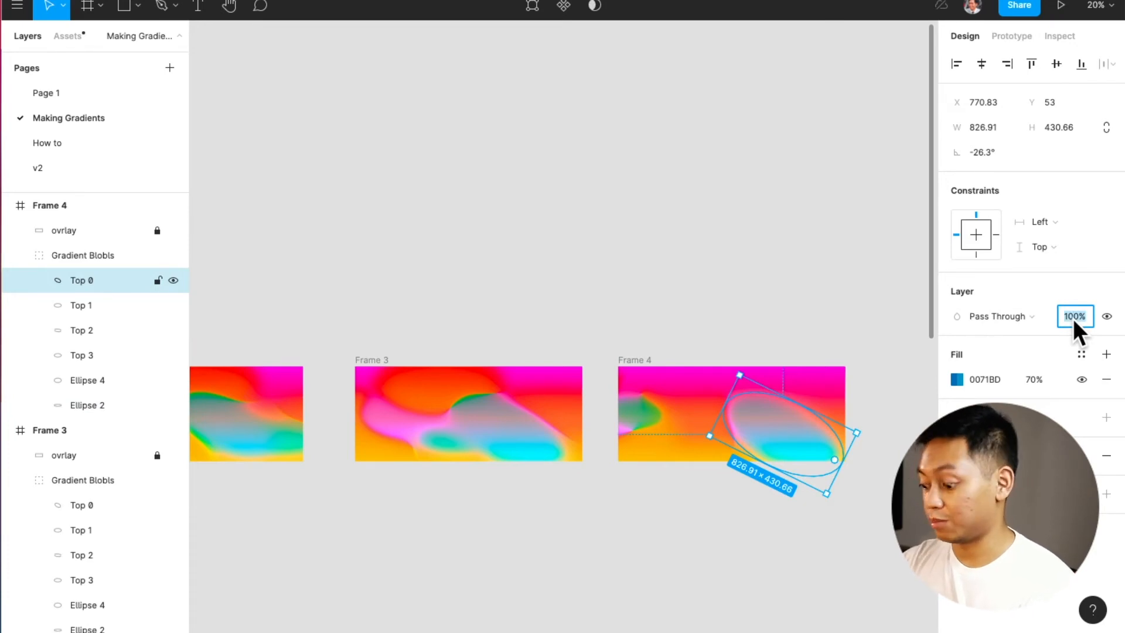
text(40)
key(Return)
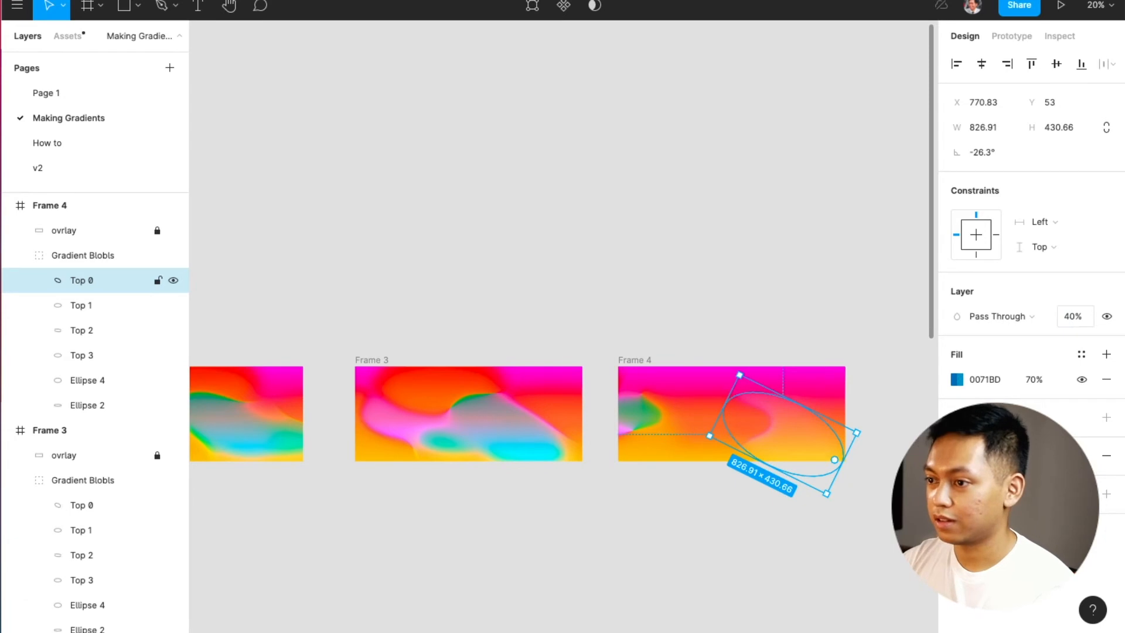
click(1073, 318)
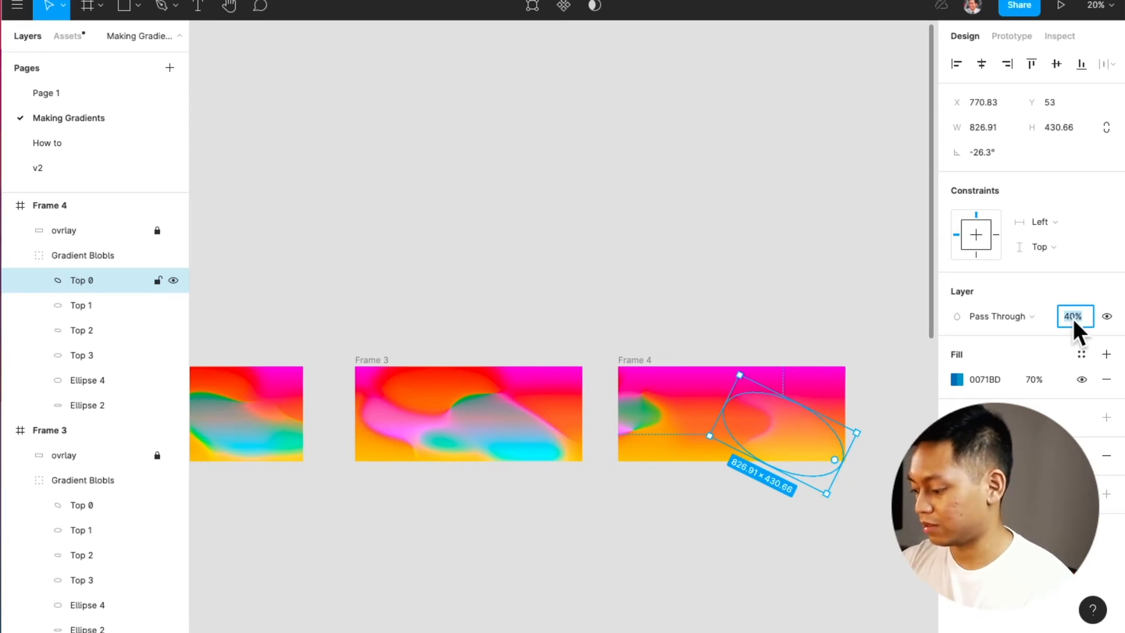
text(80)
key(Return)
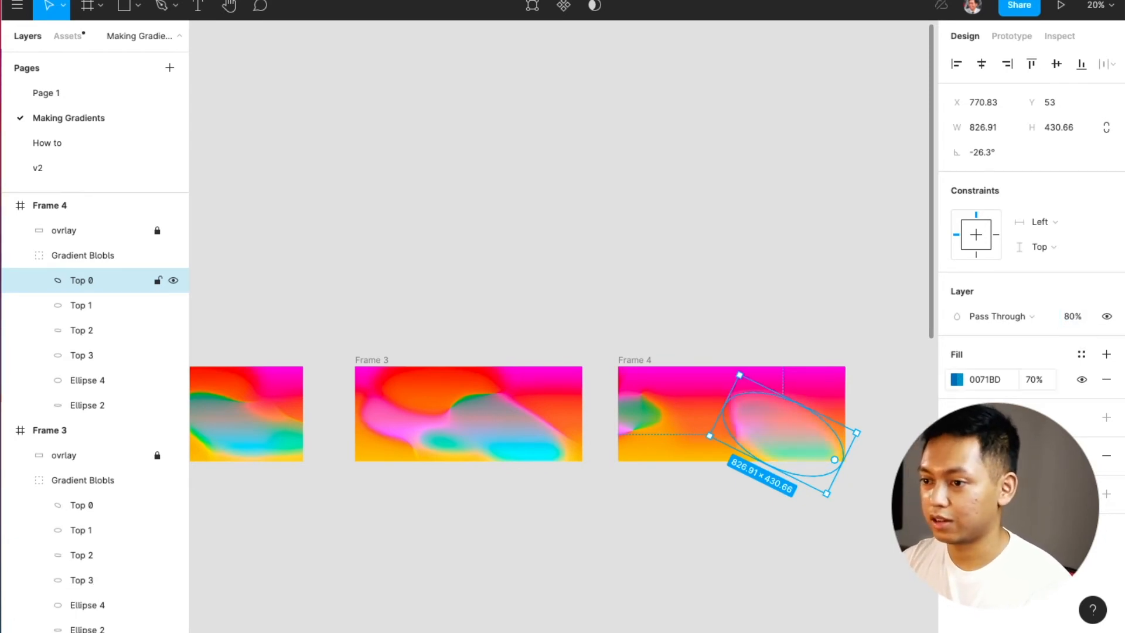
click(828, 520)
Step: Duplicate Frame 4 and place the copy to its right at about X 5786, Y -1027
scroll(808, 525, right, 3)
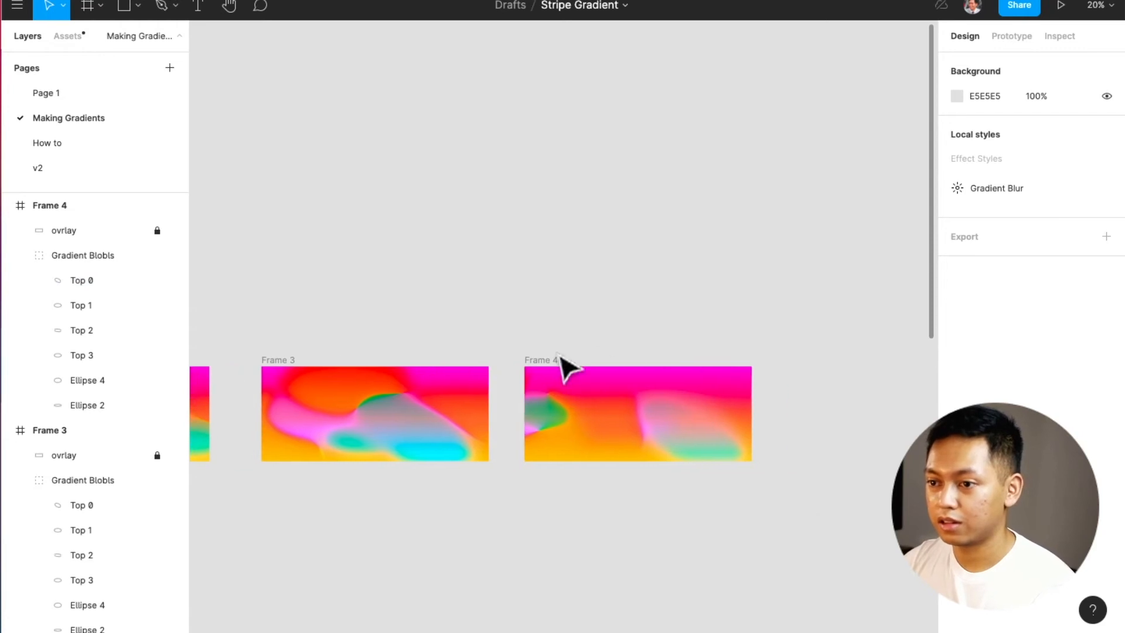
click(540, 358)
key(ctrl+d)
drag(817, 359, 816, 381)
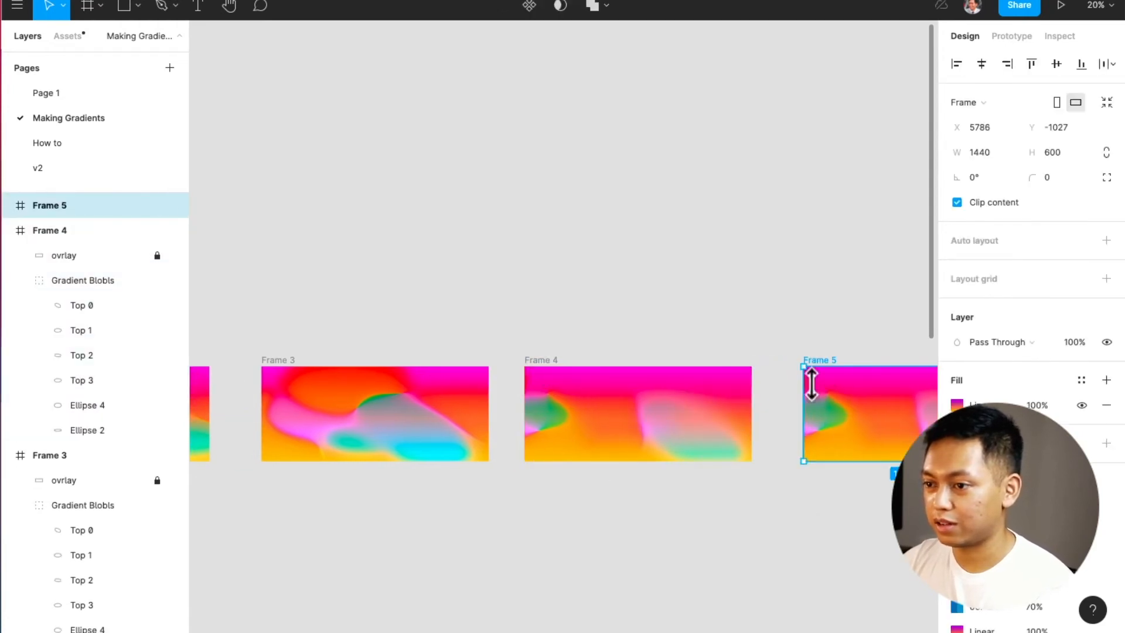
Step: In Frame 5, move lavender Top 3 left to about X -916
double_click(816, 436)
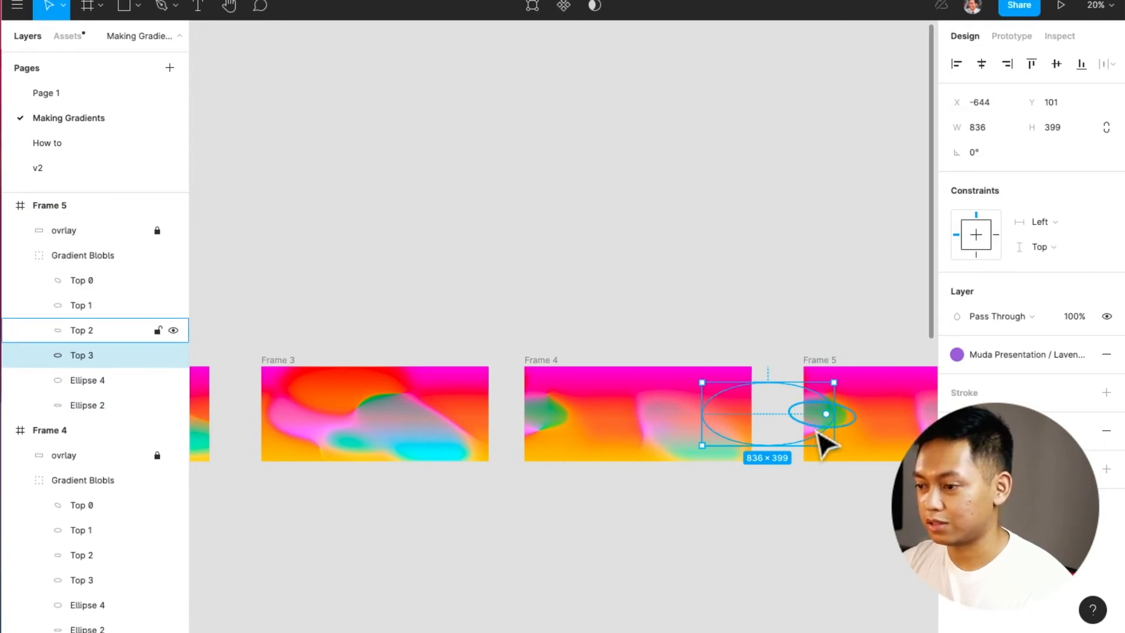
key(Left)
key(Left)
key(Left)
key(Left)
key(Left)
key(Left)
key(Left)
key(Left)
key(Left)
key(Left)
key(Left)
key(Left)
key(Left)
key(Left)
key(Left)
key(Left)
key(Left)
key(Left)
key(Left)
key(Left)
key(Left)
key(Left)
key(Left)
key(Left)
key(Left)
key(Left)
key(Left)
key(Left)
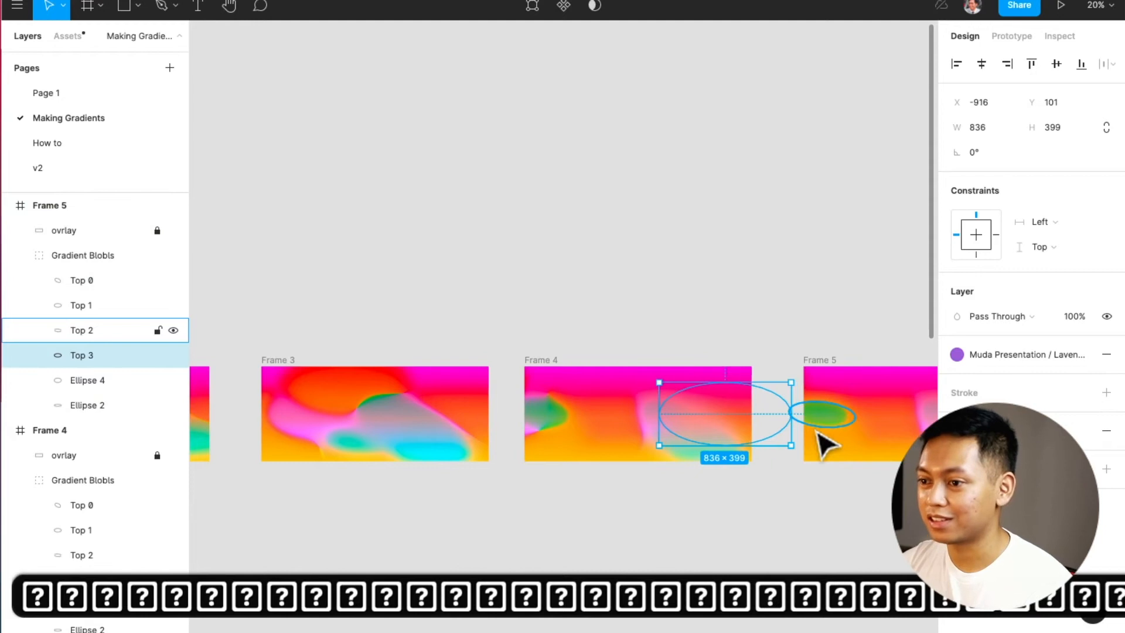
Step: In Frame 5, move turquoise Top 2 left to about X -405, just outside the frame
click(818, 417)
key(Left)
key(Left)
key(Left)
key(Left)
key(Left)
key(Left)
key(Left)
key(Left)
key(Left)
key(Left)
key(Left)
key(Left)
key(Left)
key(Left)
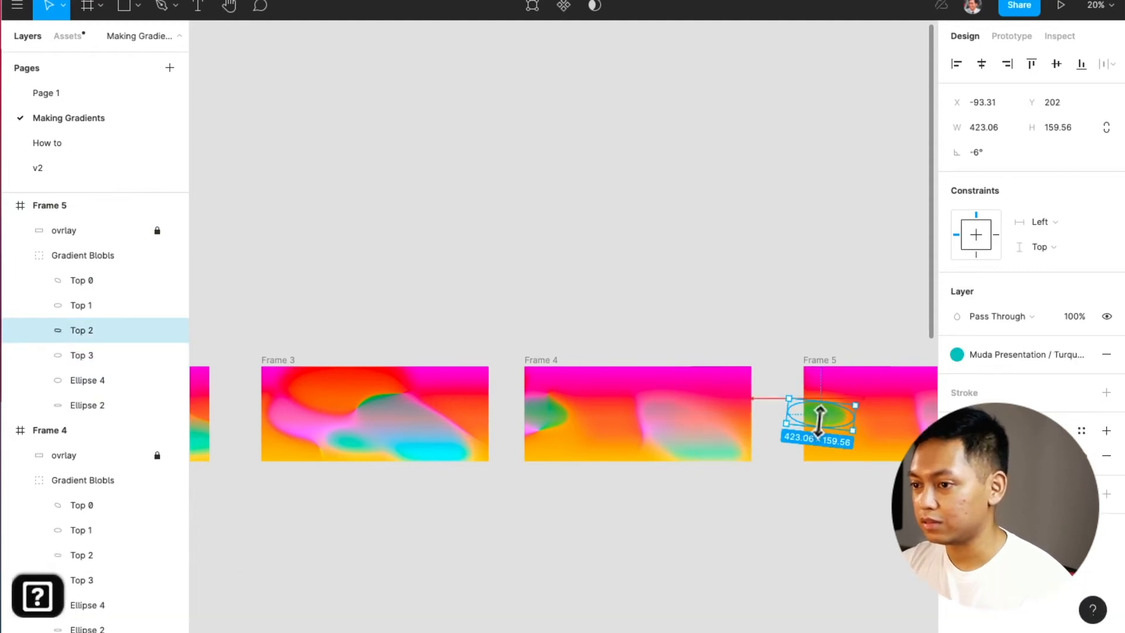
key(Left)
key(Left)
key(Left)
key(Left)
key(Left)
key(Left)
key(Left)
key(Left)
key(Left)
key(Left)
key(Left)
key(Left)
key(Left)
key(Left)
key(Left)
key(Left)
key(Left)
key(Left)
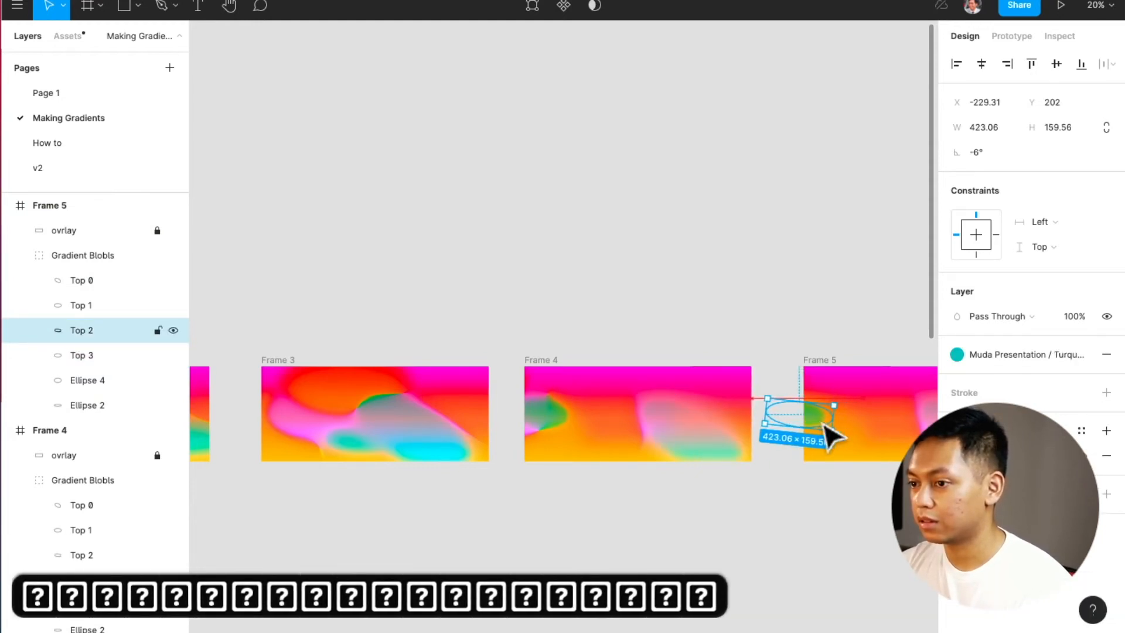
key(Left)
key(Left)
key(Left)
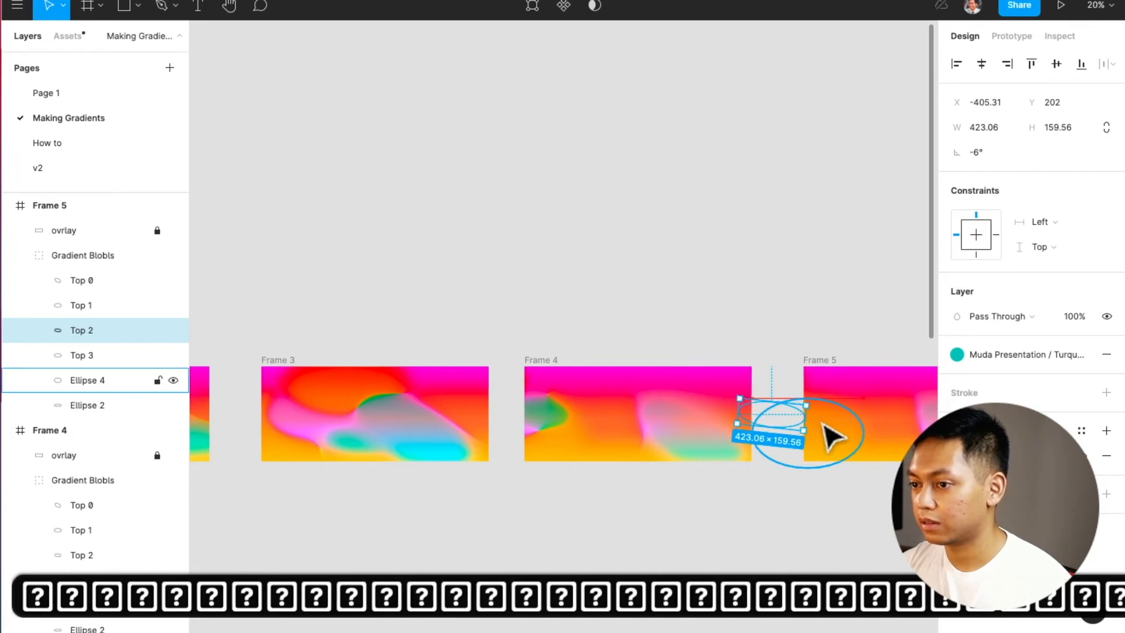
Step: In Frame 5, enlarge red Ellipse 2 to about 1127 × 294 and move it to about X -338, Y 101
scroll(816, 420, right, 2)
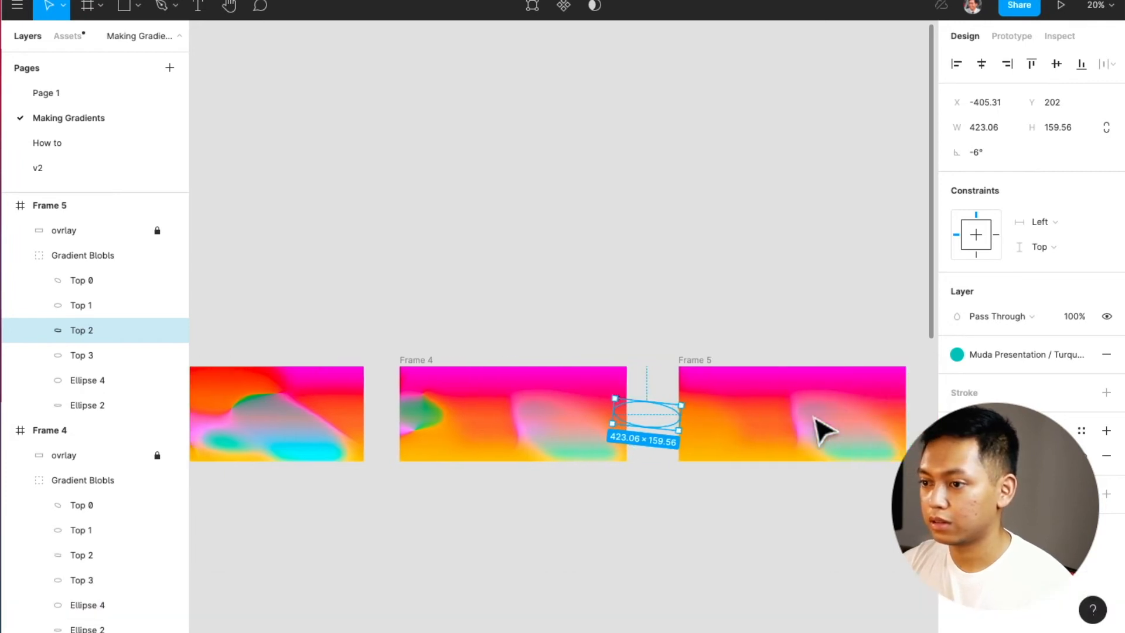
click(766, 419)
key(shift+Left)
key(shift+Left)
key(shift+Left)
key(shift+Left)
key(shift+Left)
key(shift+Left)
key(shift+Left)
key(shift+Left)
key(shift+Left)
key(shift+Left)
key(shift+Left)
key(shift+Left)
key(shift+Left)
key(shift+Left)
key(shift+Left)
key(shift+Left)
key(shift+Left)
key(shift+Left)
key(shift+Left)
key(shift+Left)
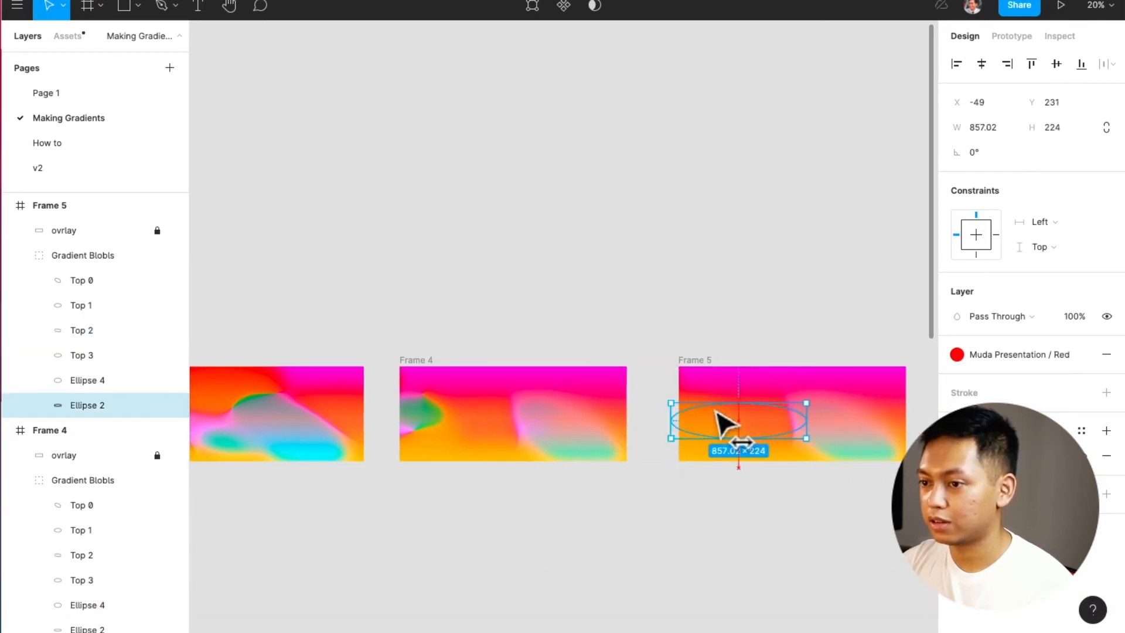
drag(783, 404, 744, 404)
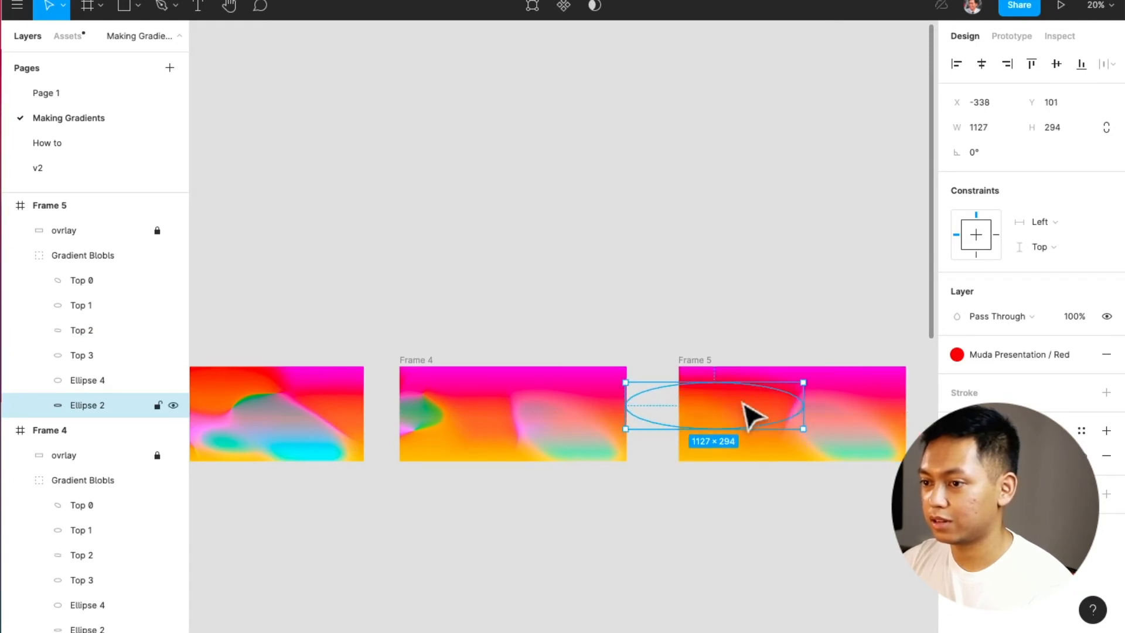
Step: In Frame 5, move yellow Ellipse 4 to about X -557, Y 209, and shift blue Top 0 further right
click(732, 459)
drag(726, 451, 700, 459)
scroll(783, 466, right, 3)
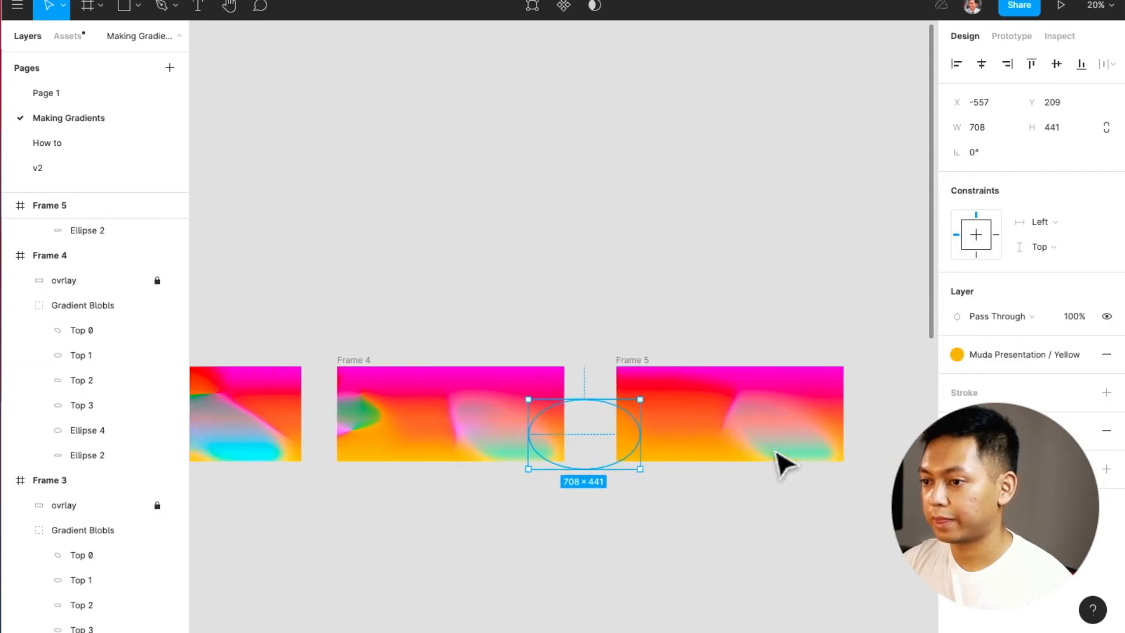
drag(741, 426, 785, 427)
click(771, 534)
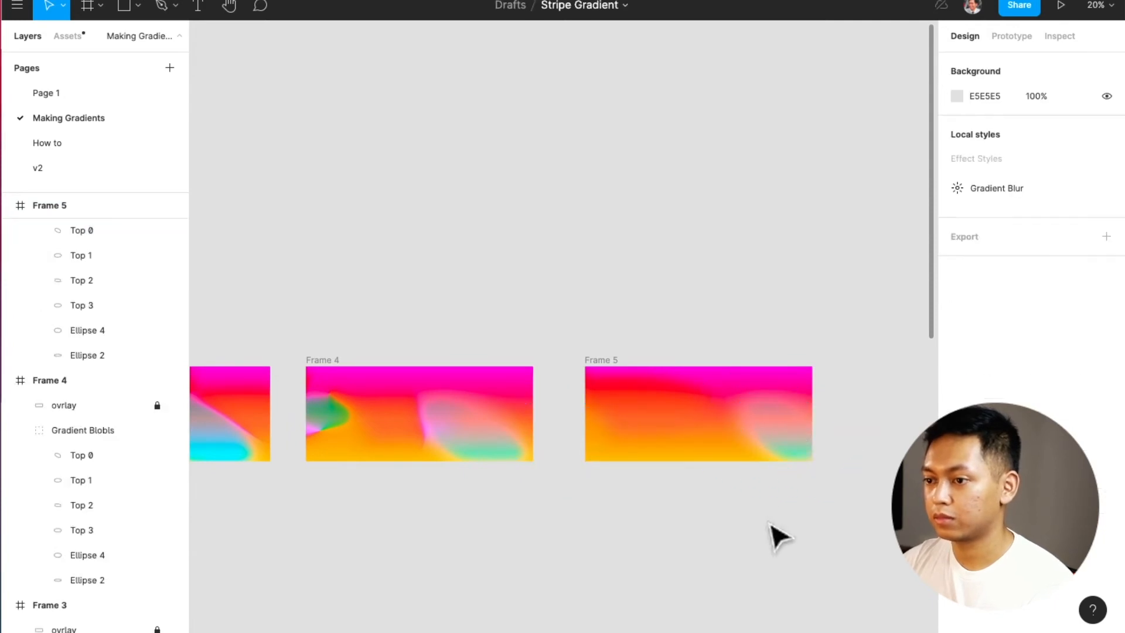
Step: Switch to prototyping and connect Frame 1 to Frame 2 with an on-click navigation
scroll(736, 497, left, 3)
scroll(739, 501, down, 3)
scroll(739, 501, left, 5)
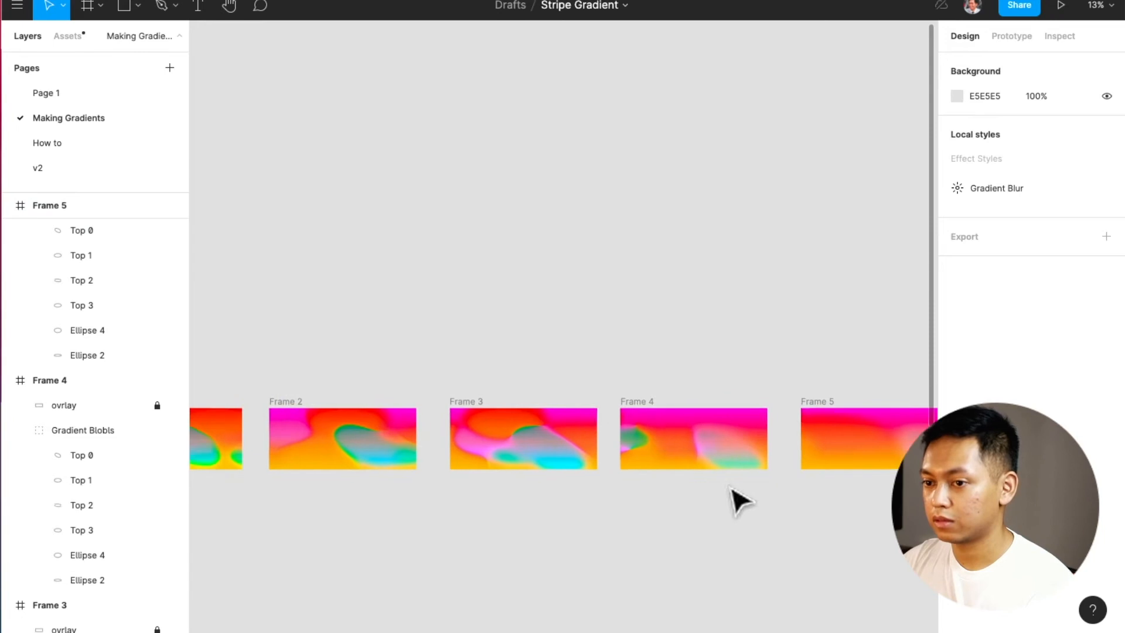
scroll(749, 480, left, 3)
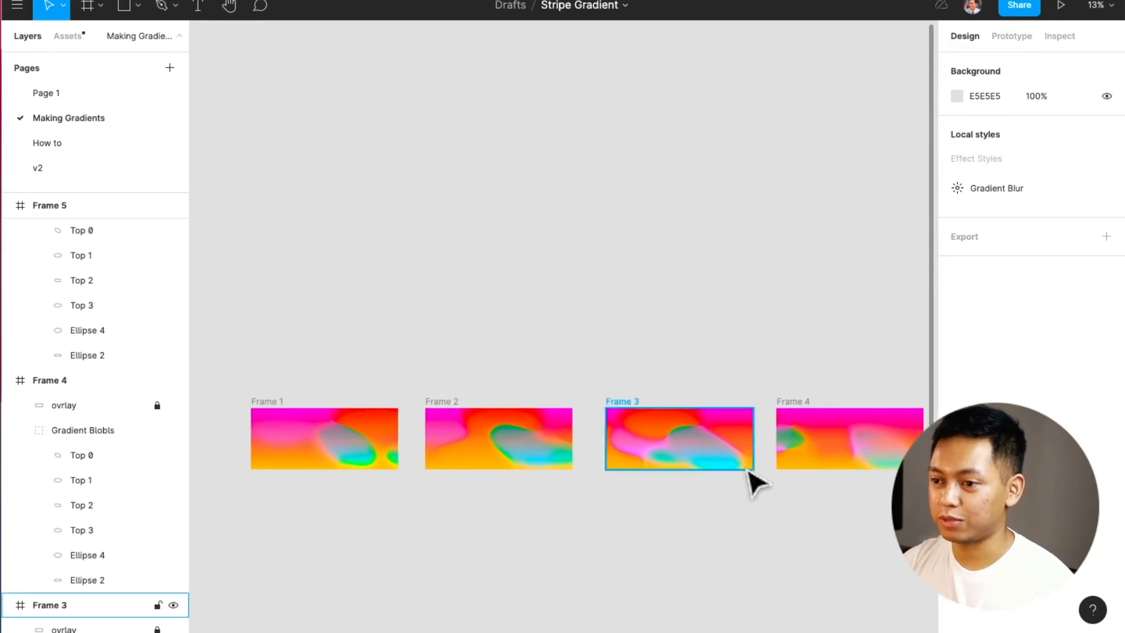
click(1012, 39)
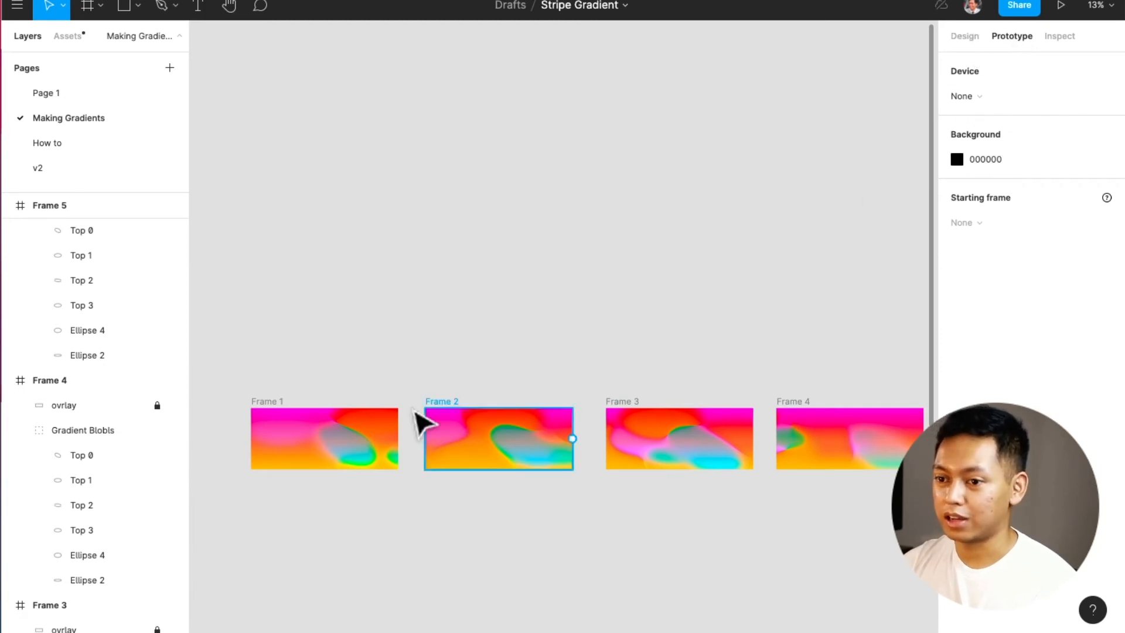
click(288, 403)
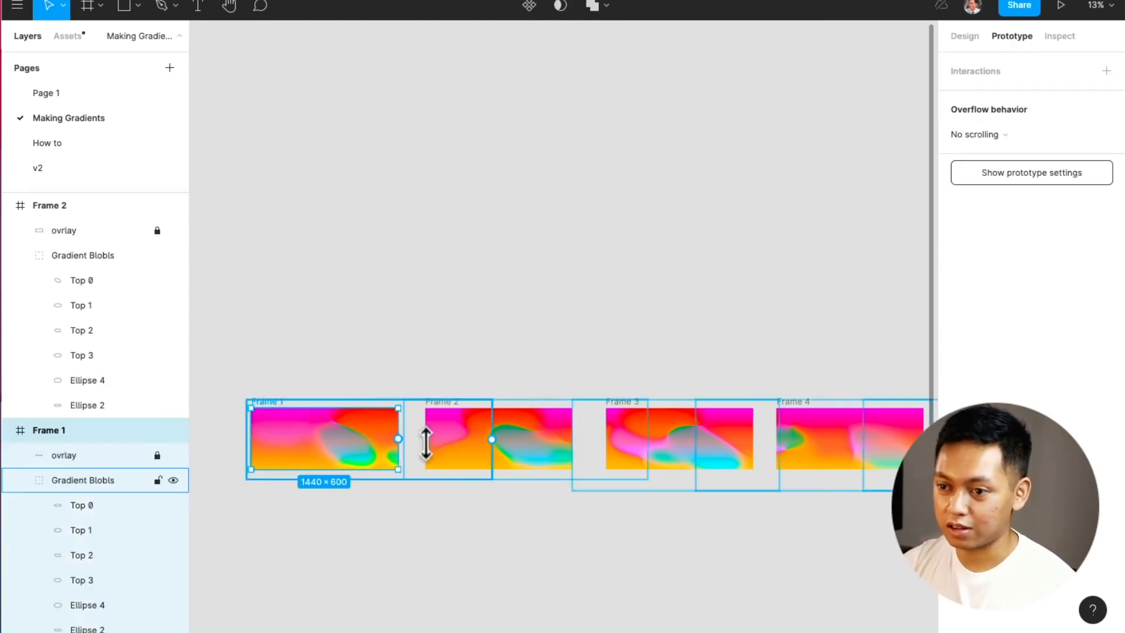
drag(398, 438, 555, 459)
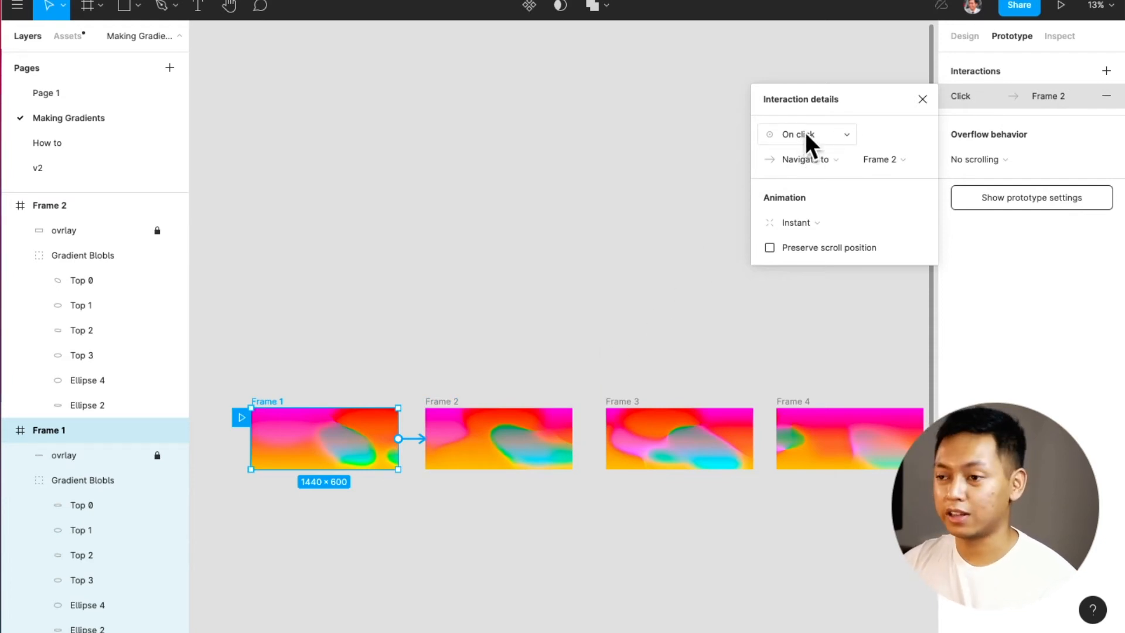
Step: Set the Frame 1 to Frame 2 transition to Smart animate with Linear easing
click(800, 224)
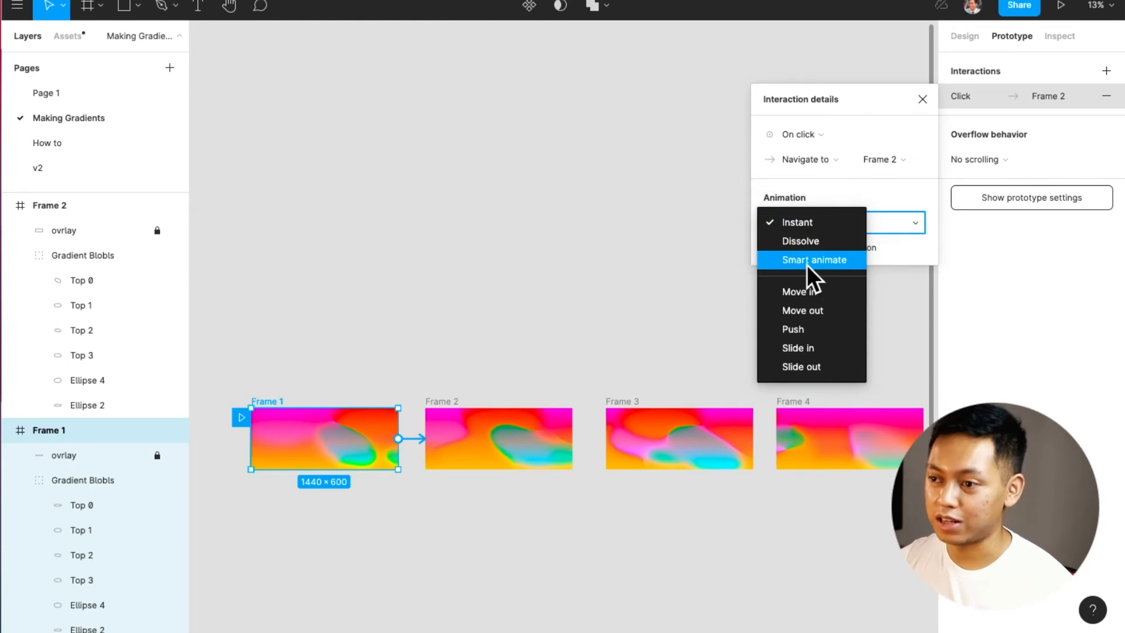
click(806, 261)
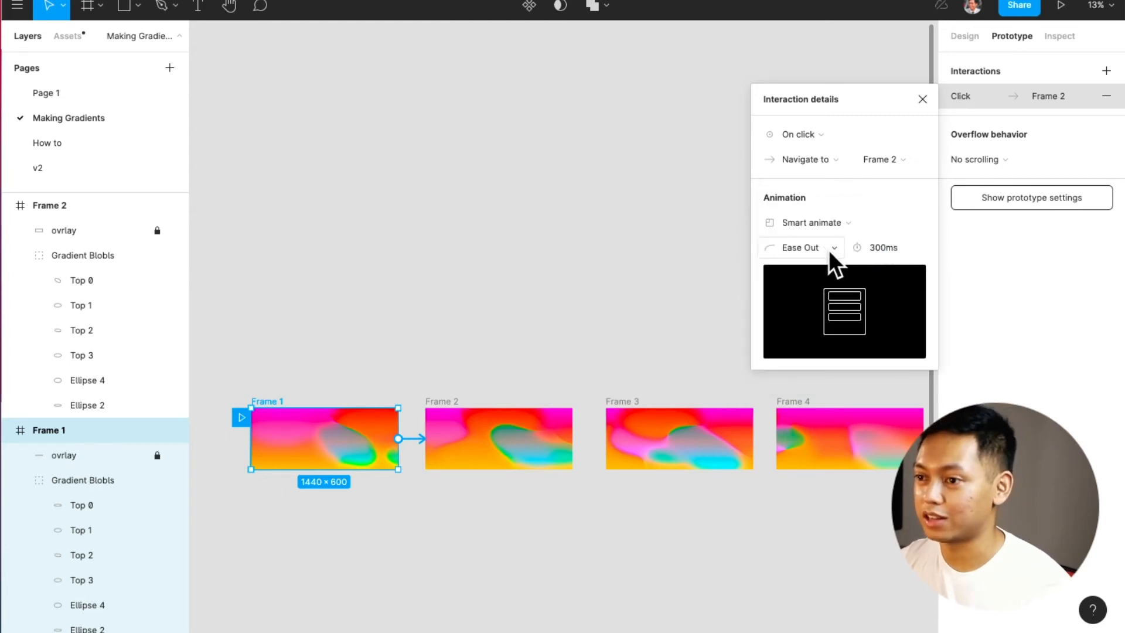
click(833, 262)
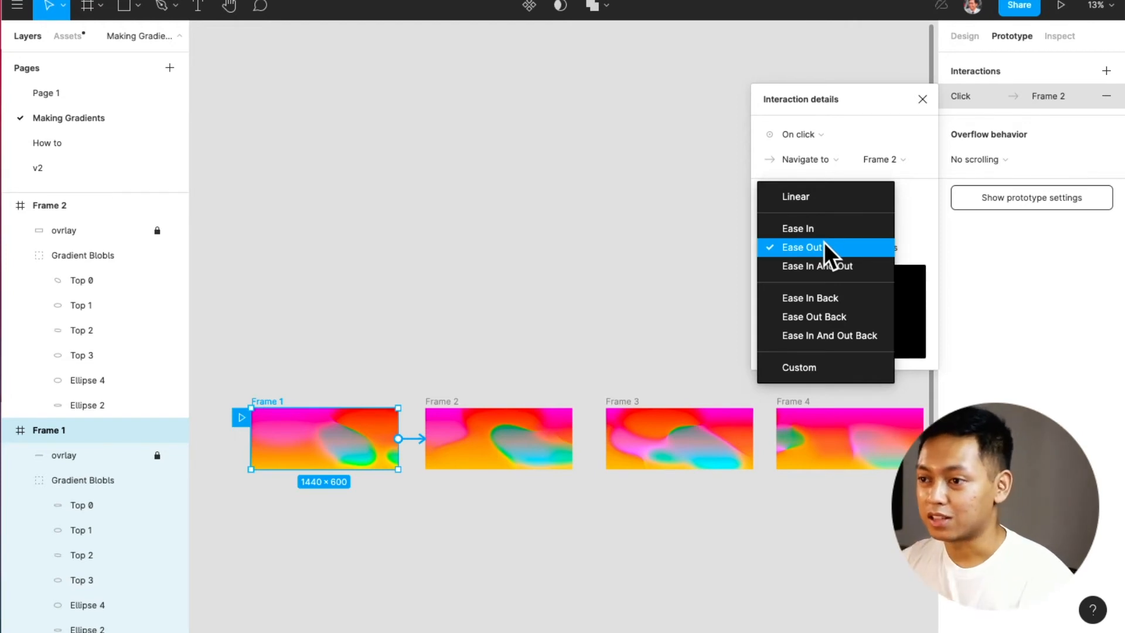
click(830, 202)
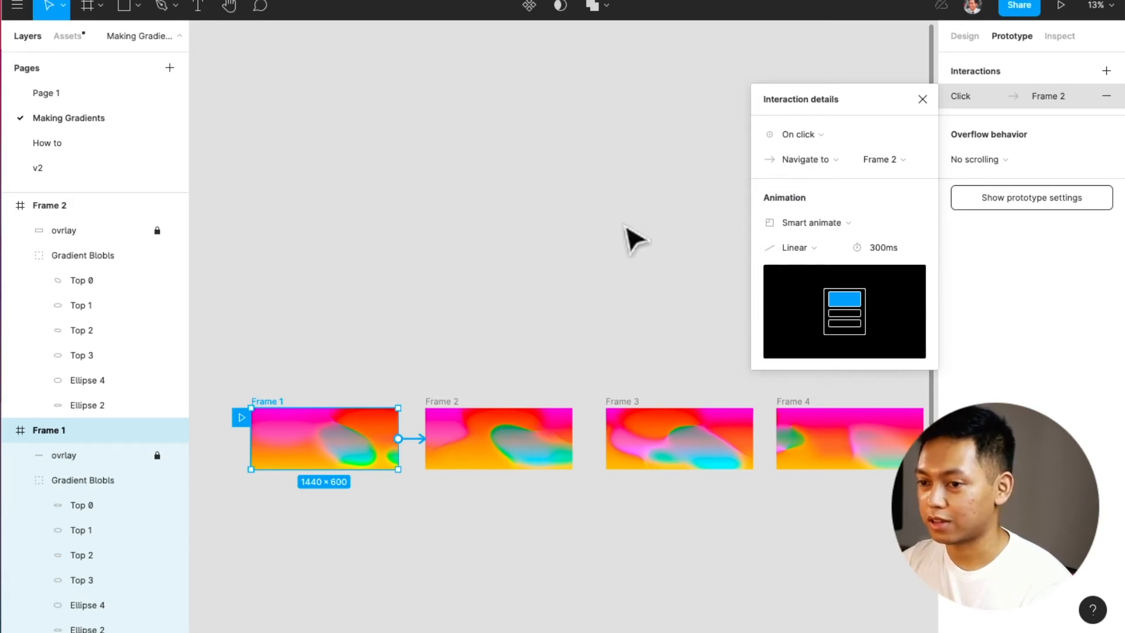
click(519, 343)
Step: Connect Frame 2 to Frame 3 and trigger the navigation after a 1 ms delay
click(469, 416)
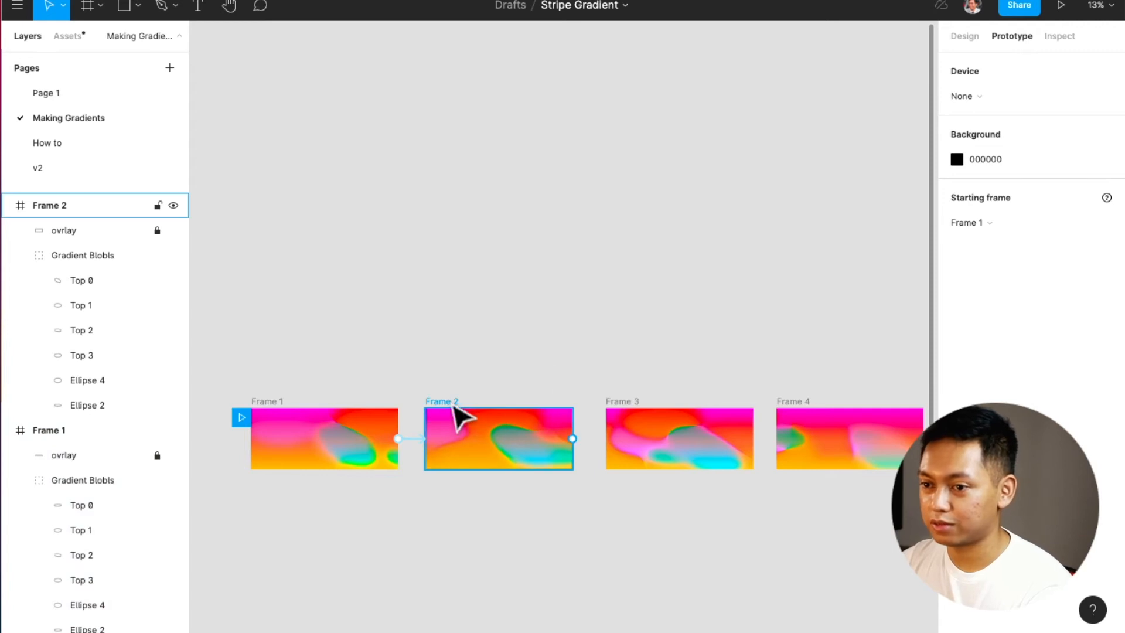
drag(573, 438, 732, 453)
click(812, 134)
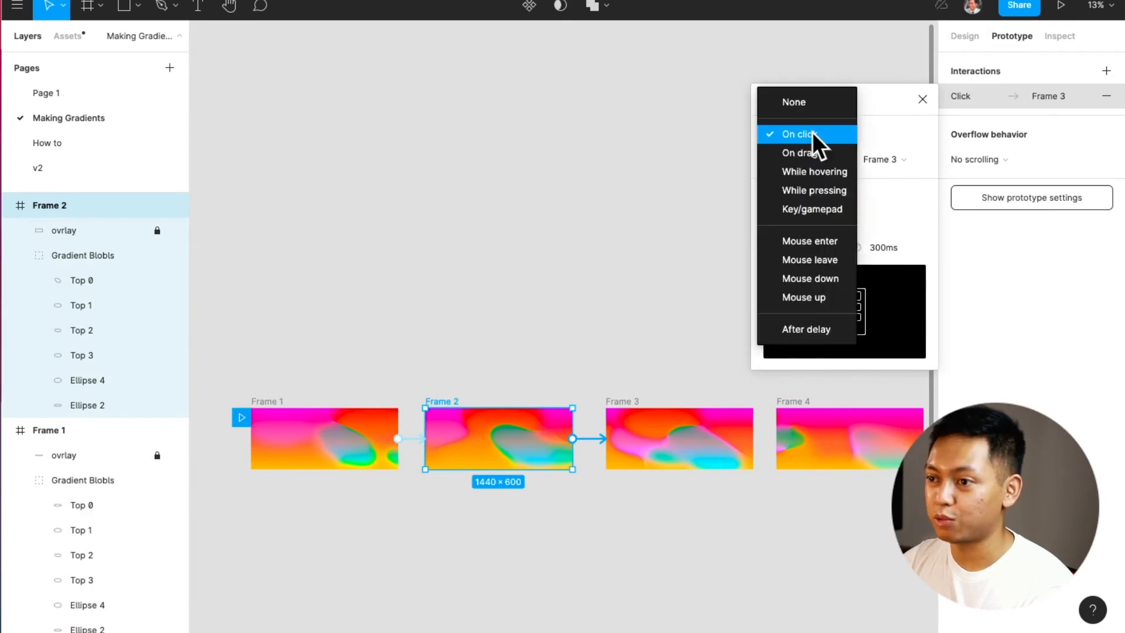
click(842, 329)
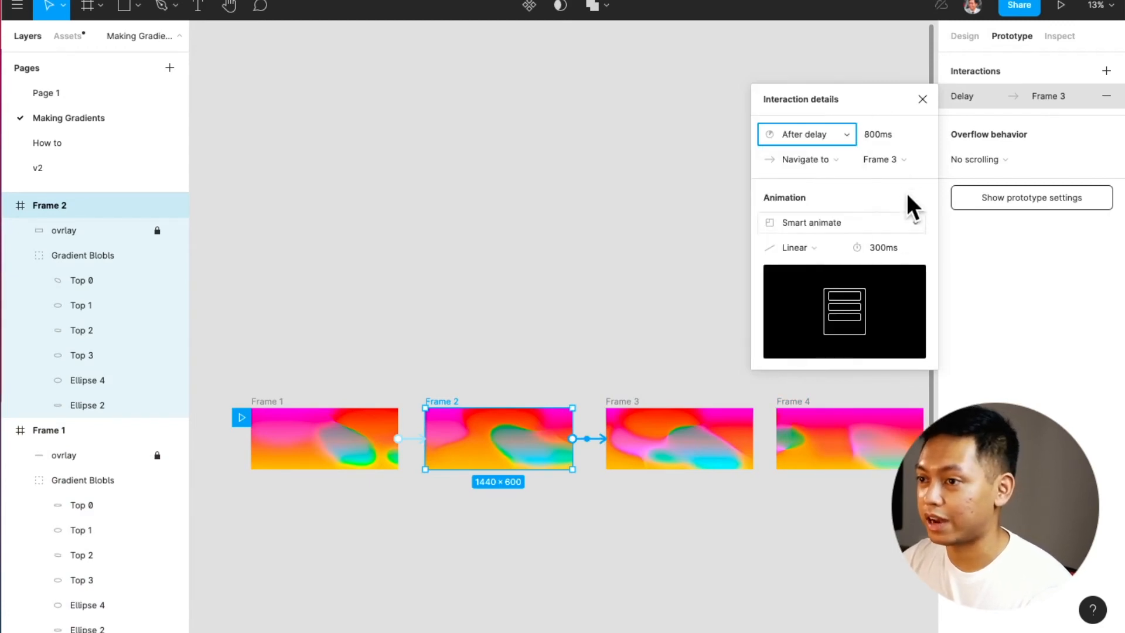
click(894, 134)
text(1)
key(Return)
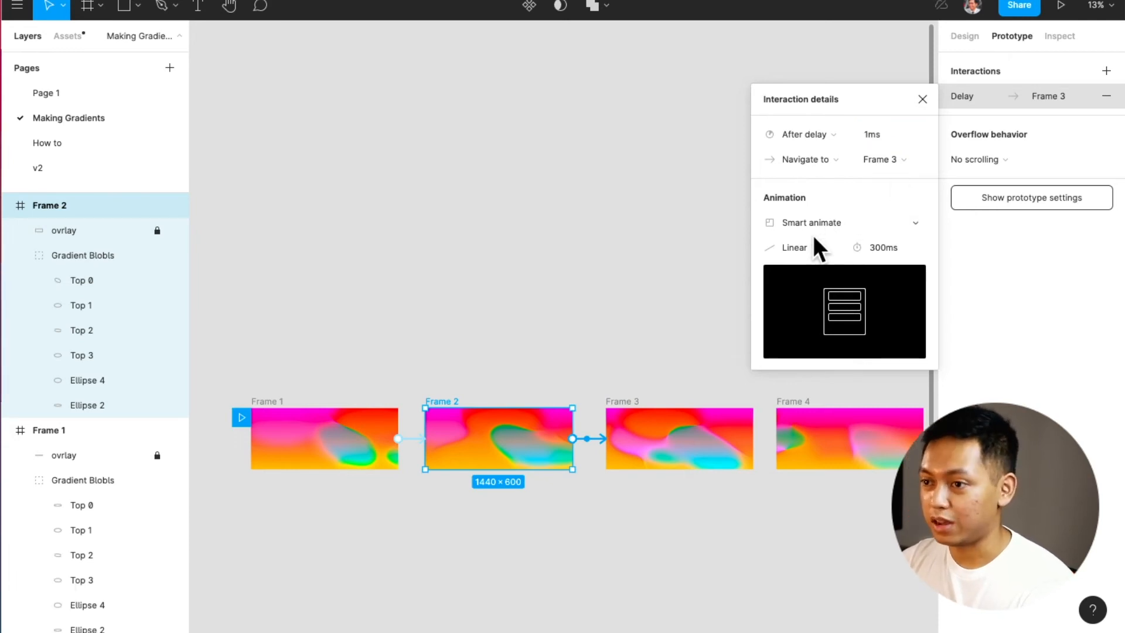
Step: Set the duration of the Frame 2 to Frame 3 Smart animate transition to 2500 ms
click(880, 246)
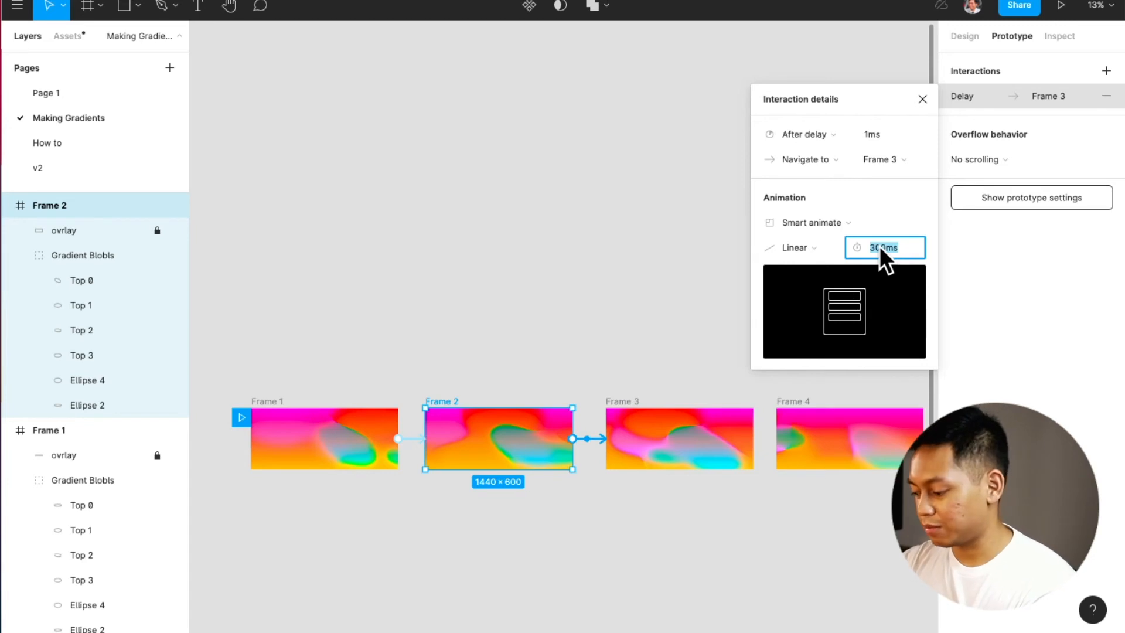
text(2400)
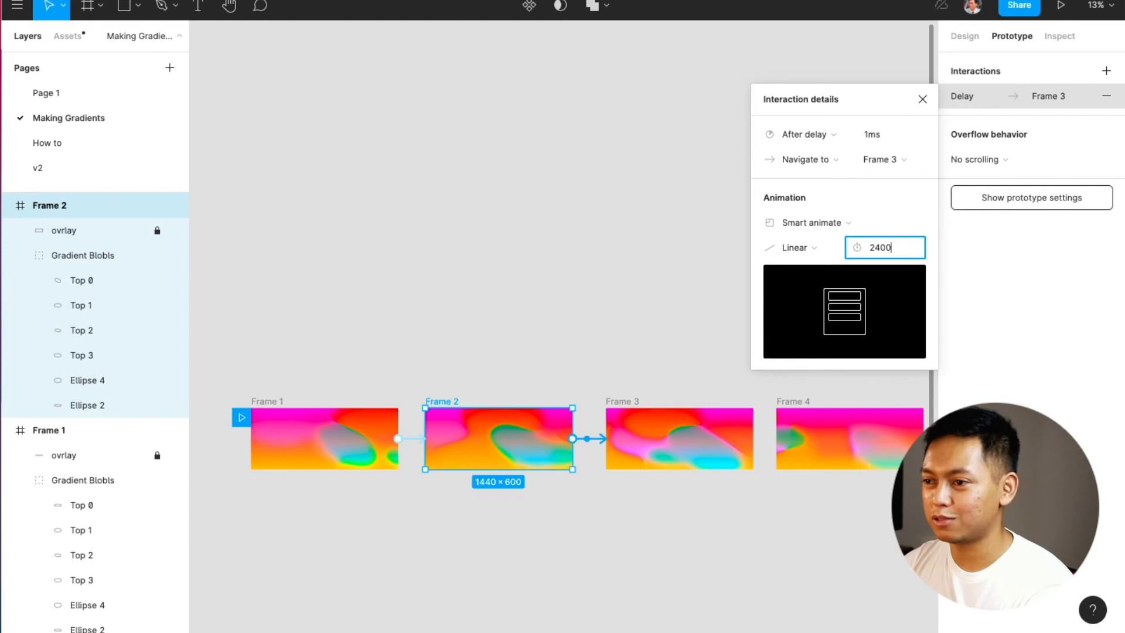
key(BackSpace)
text(0)
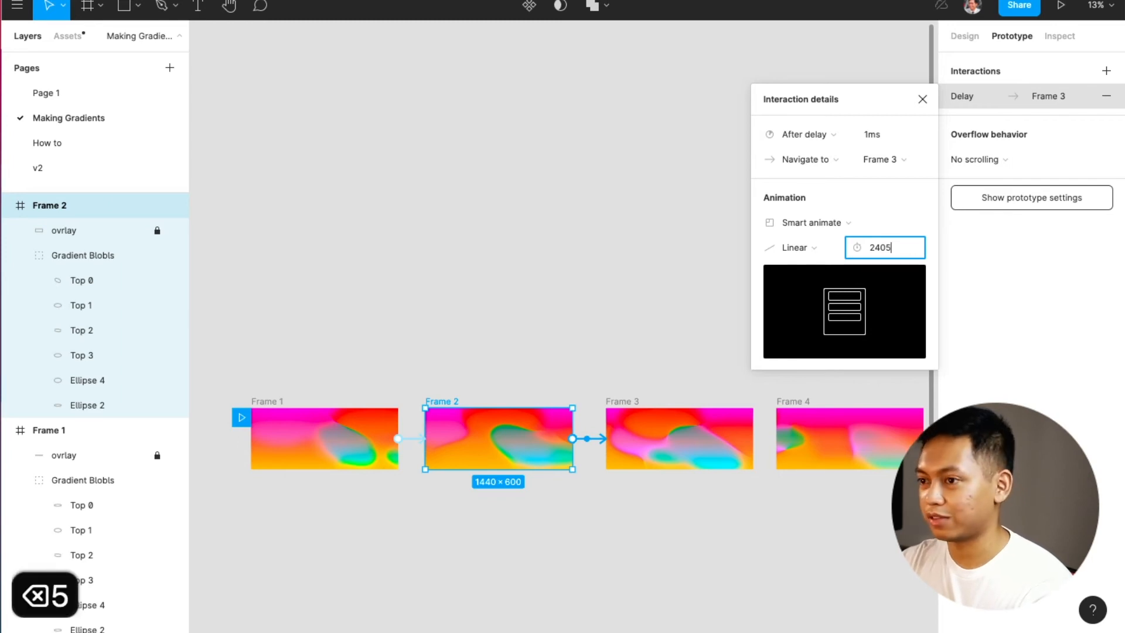
key(BackSpace)
key(BackSpace)
key(BackSpace)
text(500)
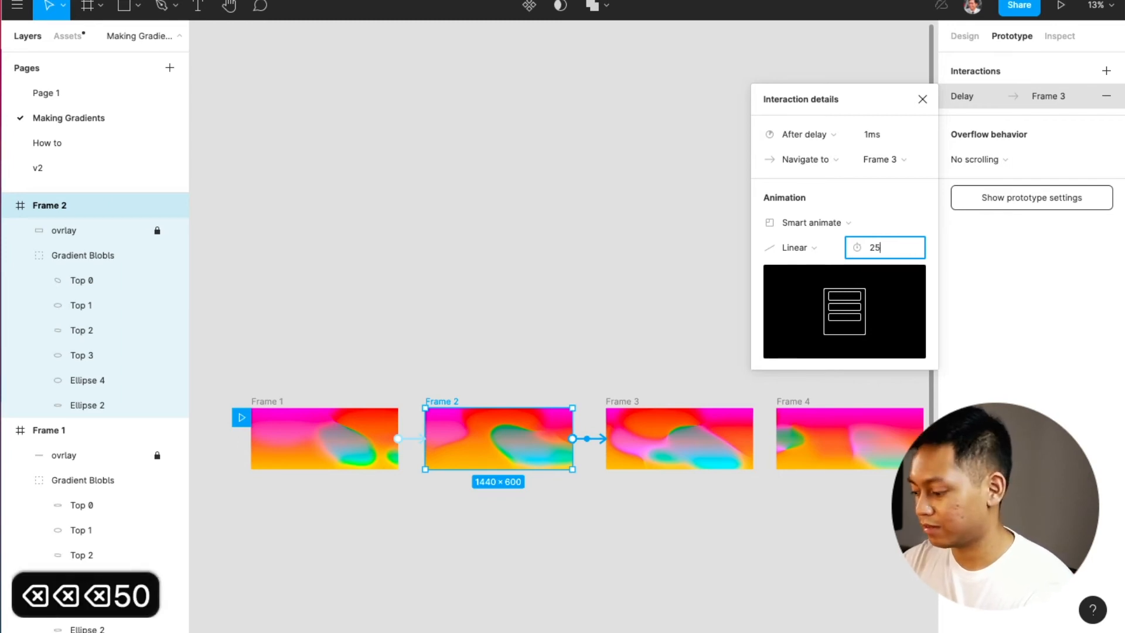
key(Return)
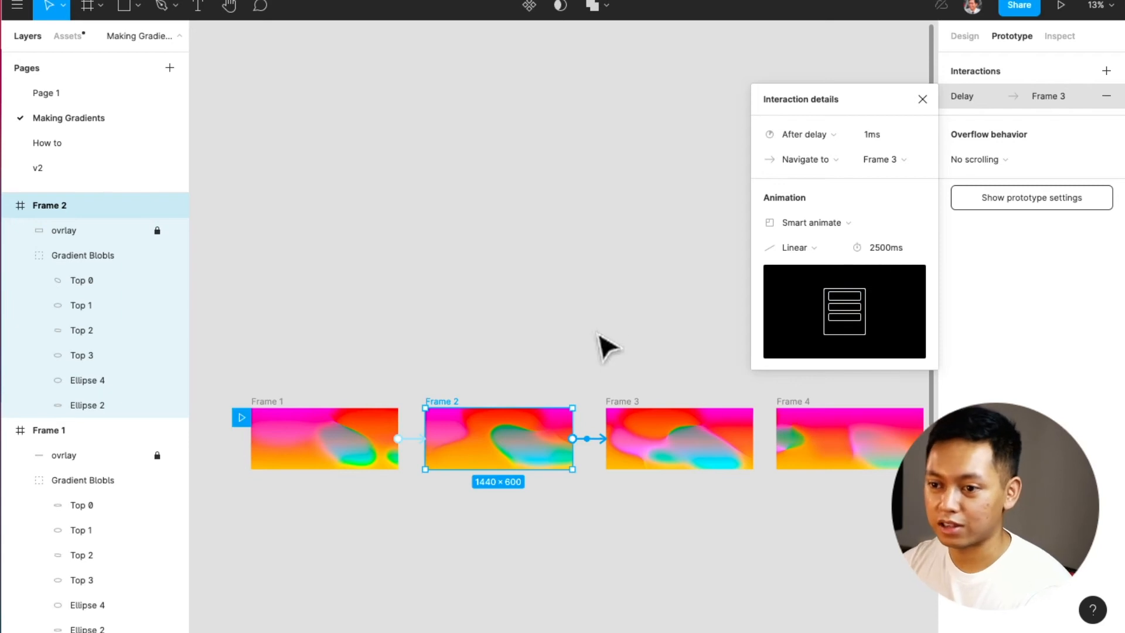
Step: Set the duration of the Frame 1 to Frame 2 transition to 2500 ms
click(280, 406)
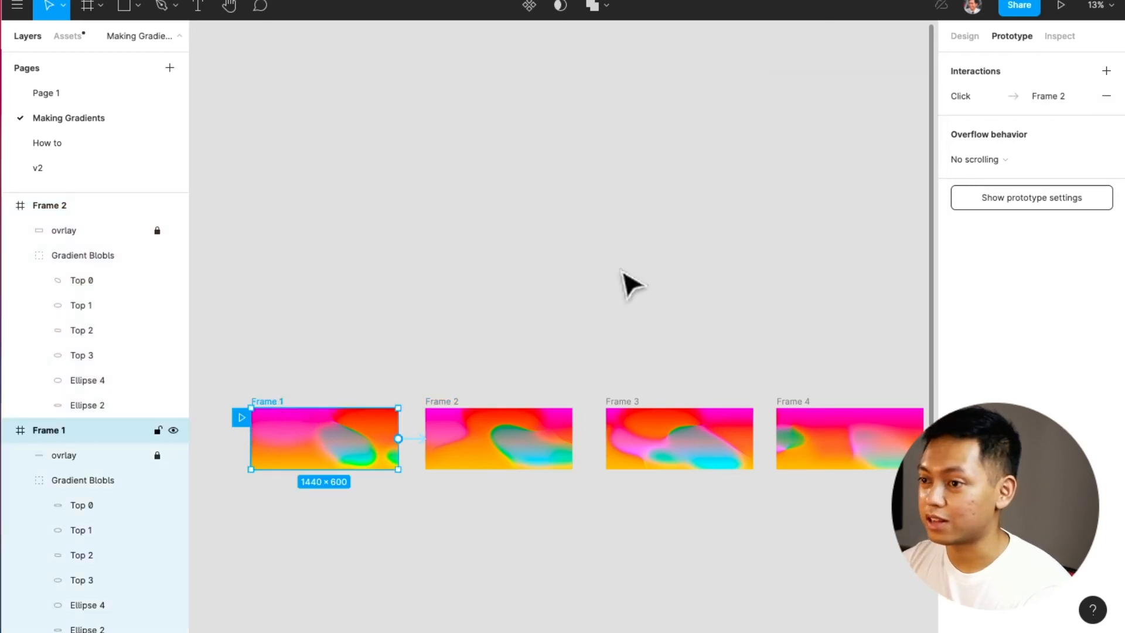
click(973, 101)
click(897, 244)
text(2500)
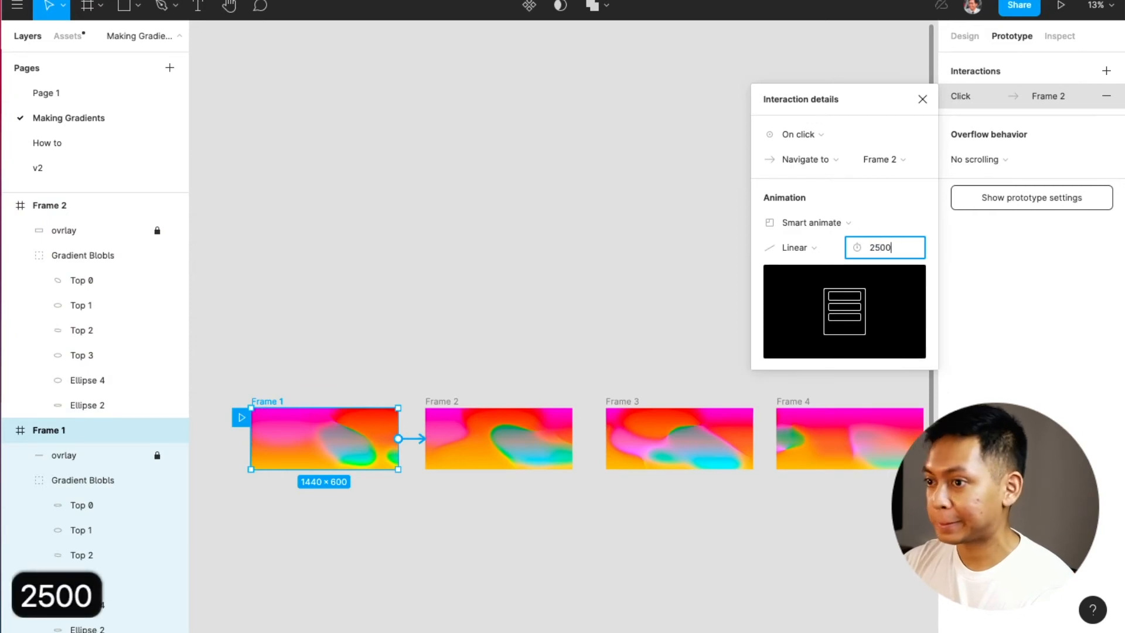
key(Return)
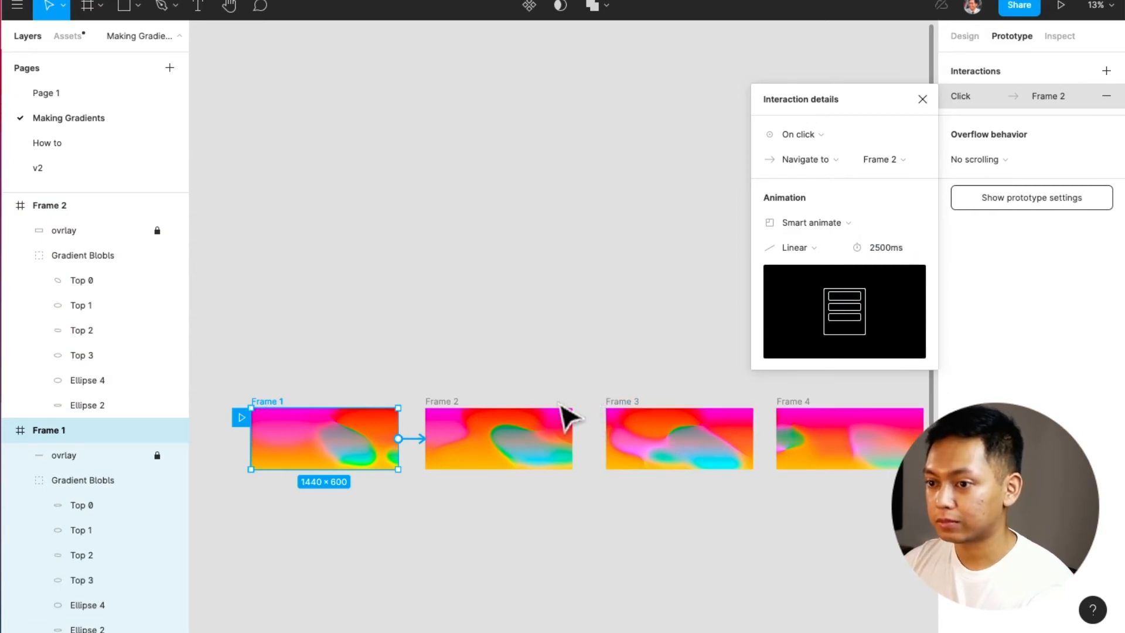
click(597, 394)
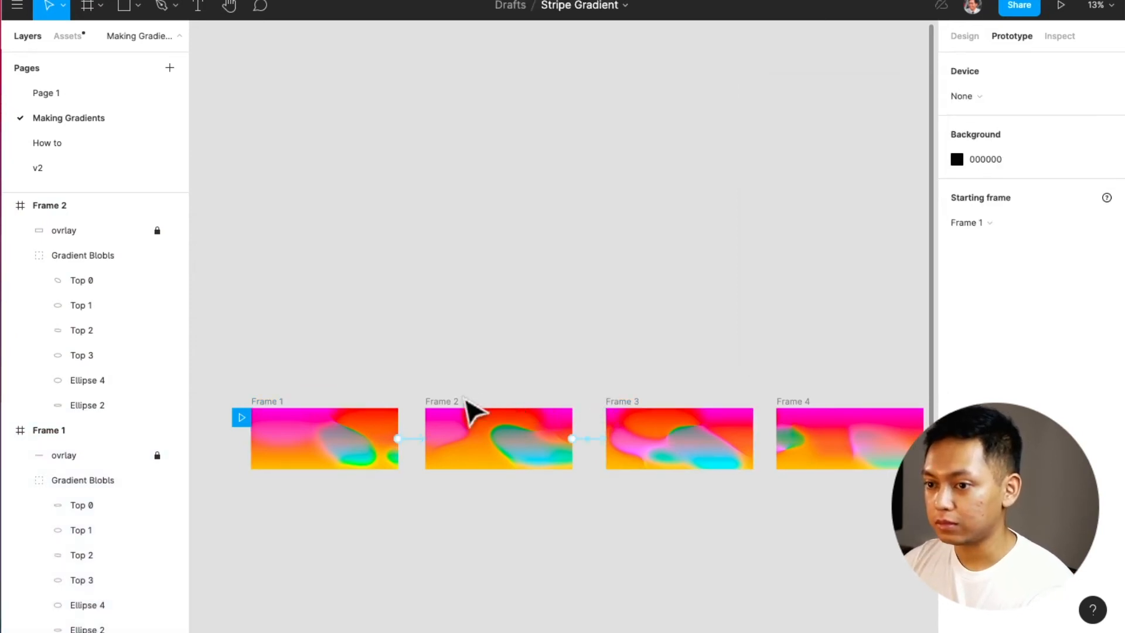
Step: Connect Frame 3 to Frame 4 in the prototype and trigger the navigation after a 1 ms delay
click(650, 417)
scroll(641, 433, right, 4)
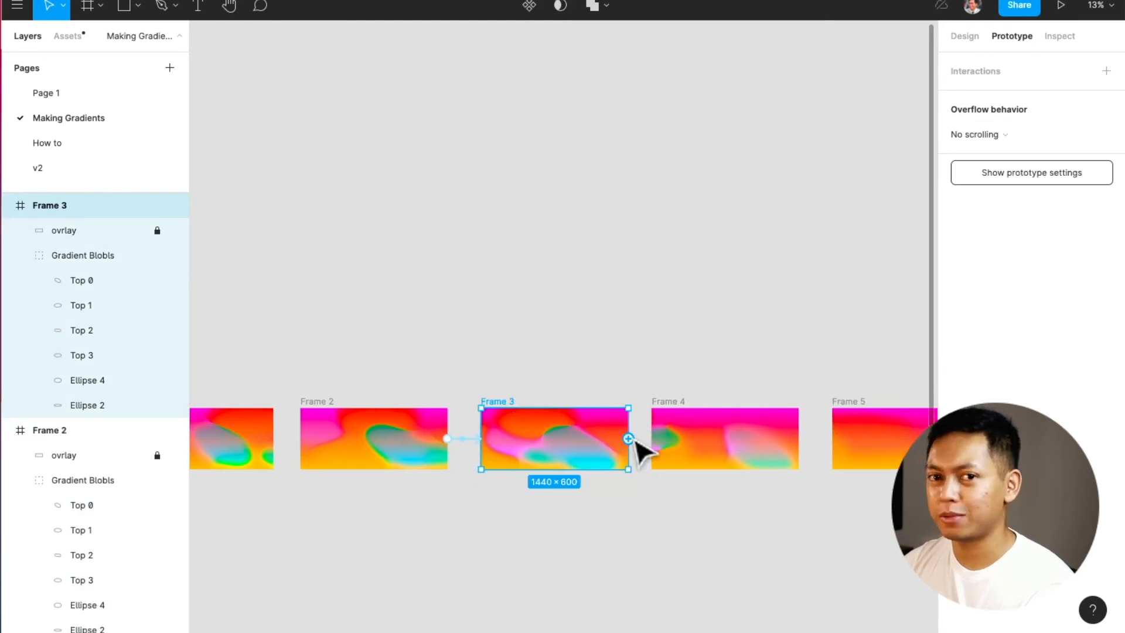
drag(628, 438, 776, 459)
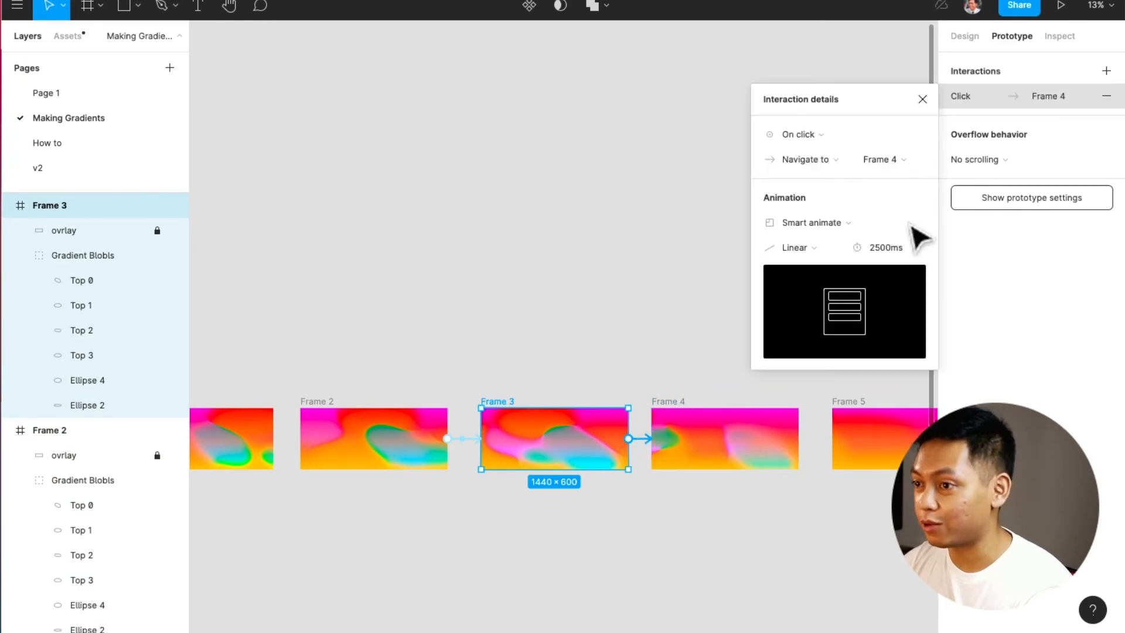
click(814, 139)
click(807, 322)
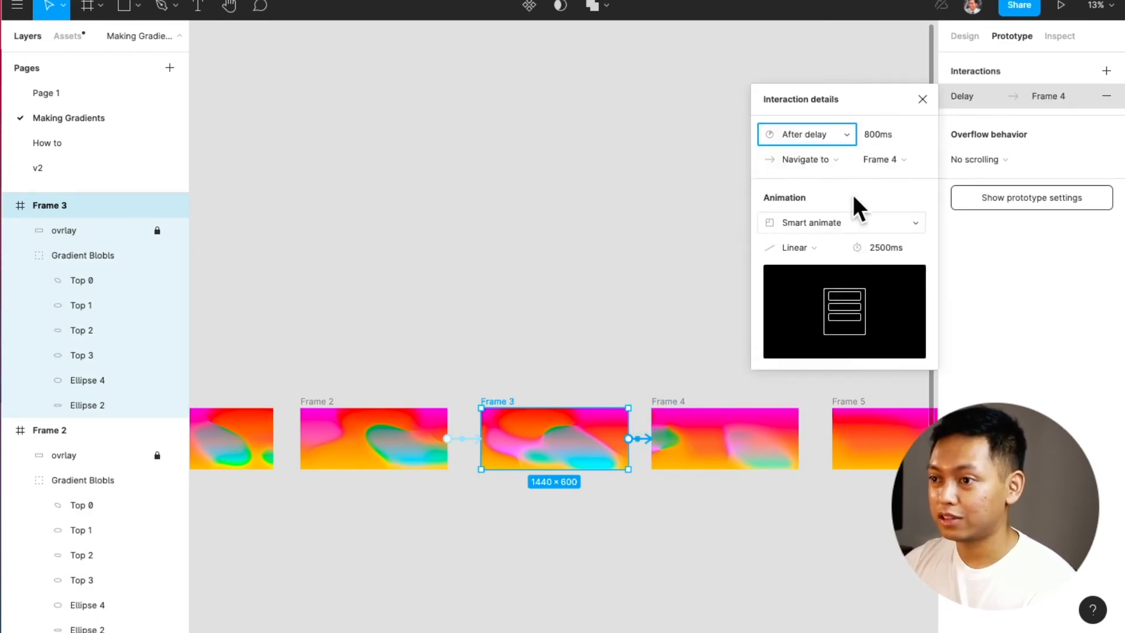
click(879, 137)
text(1)
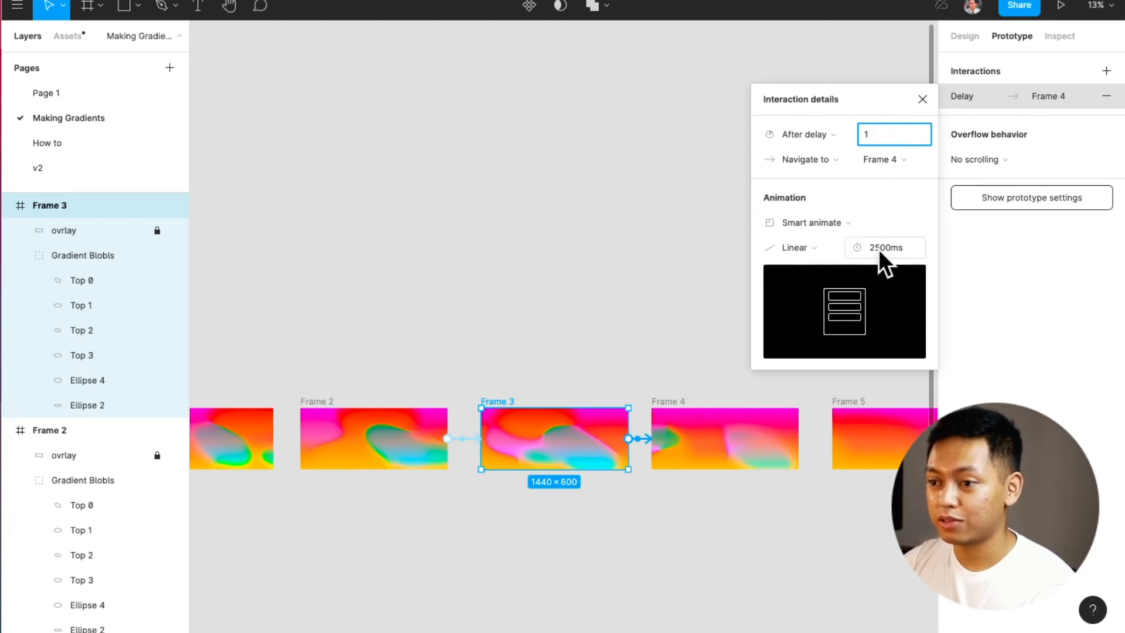
click(748, 504)
Step: Connect Frame 4 to Frame 5 in the prototype and trigger the navigation after a 1 ms delay
scroll(748, 504, right, 4)
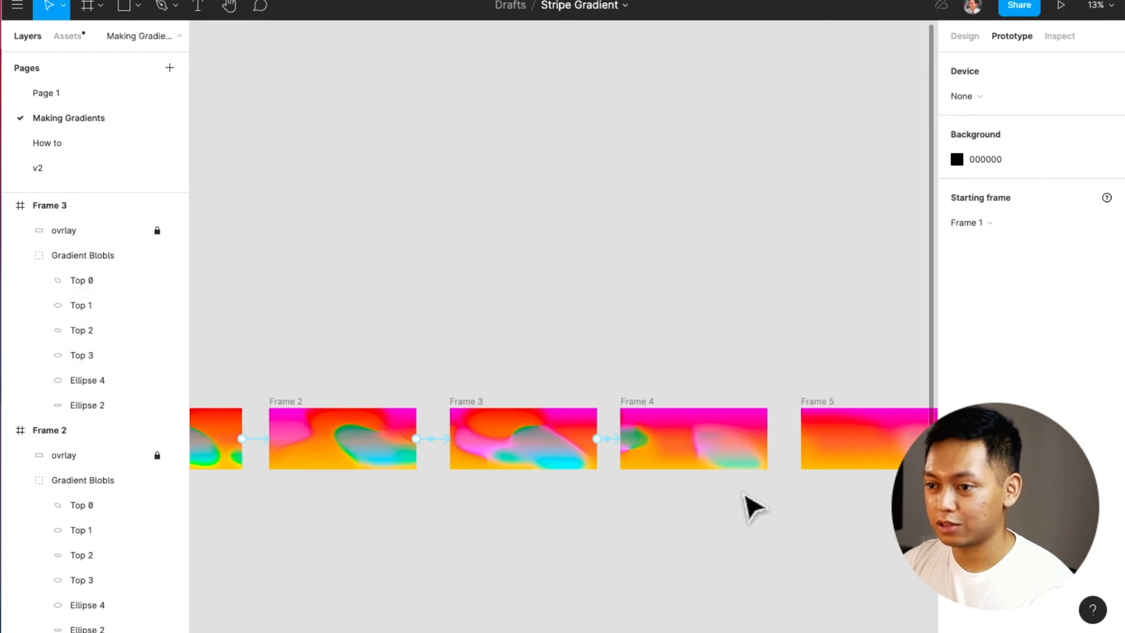
click(558, 411)
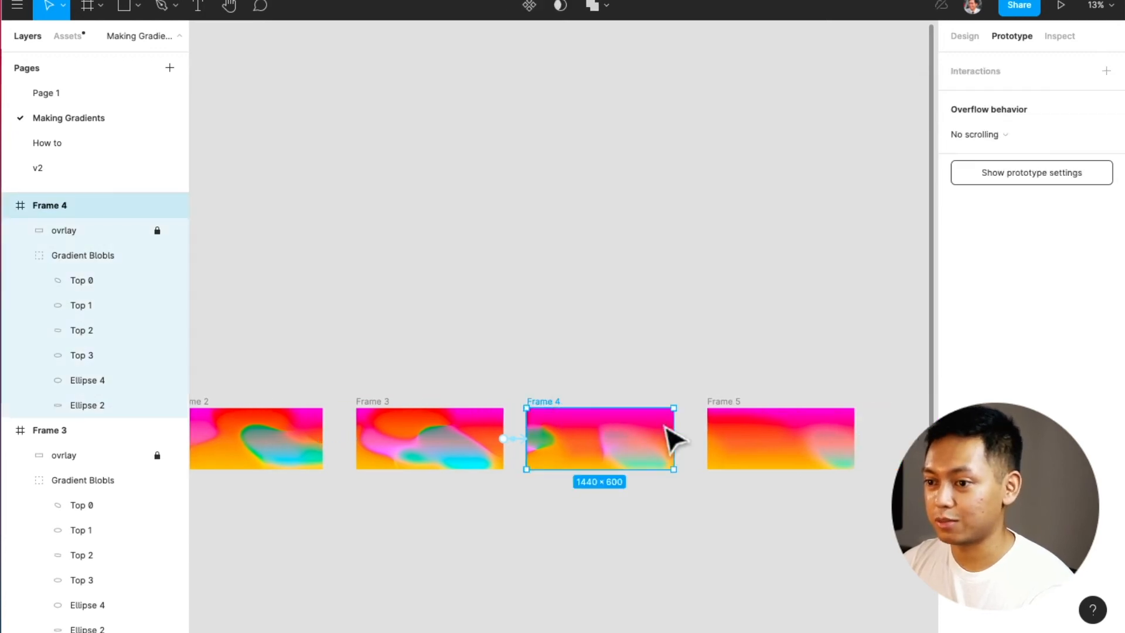
drag(675, 439, 849, 464)
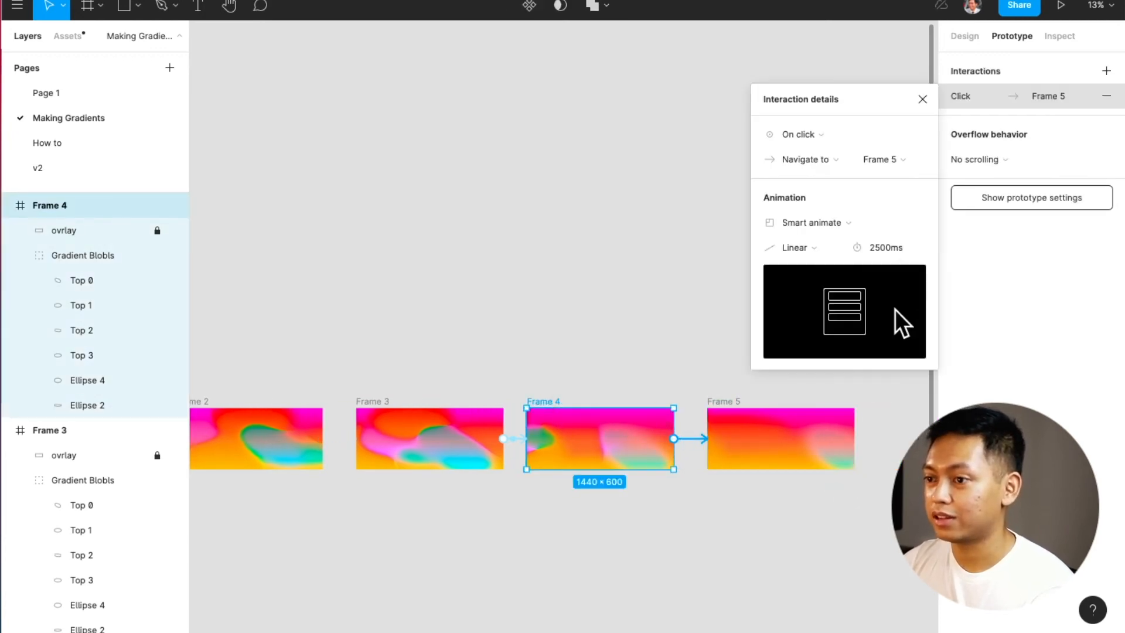
click(825, 136)
click(828, 328)
click(894, 135)
text(1)
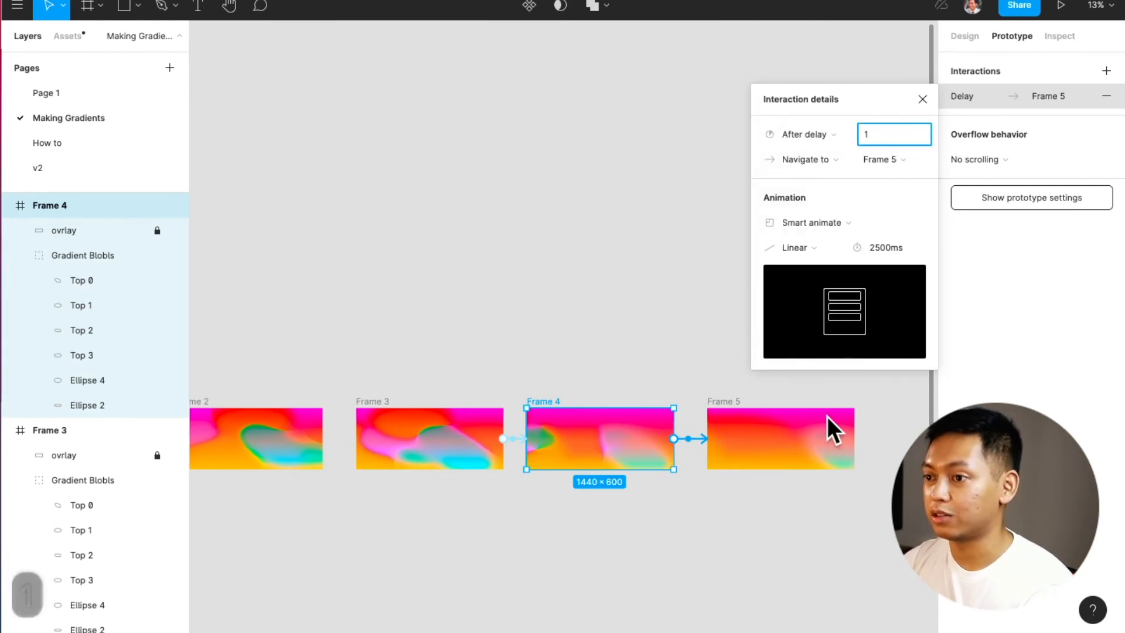
click(829, 548)
Step: Present the prototype, restart it from Frame 1 and play the gradient animation through
scroll(756, 497, left, 5)
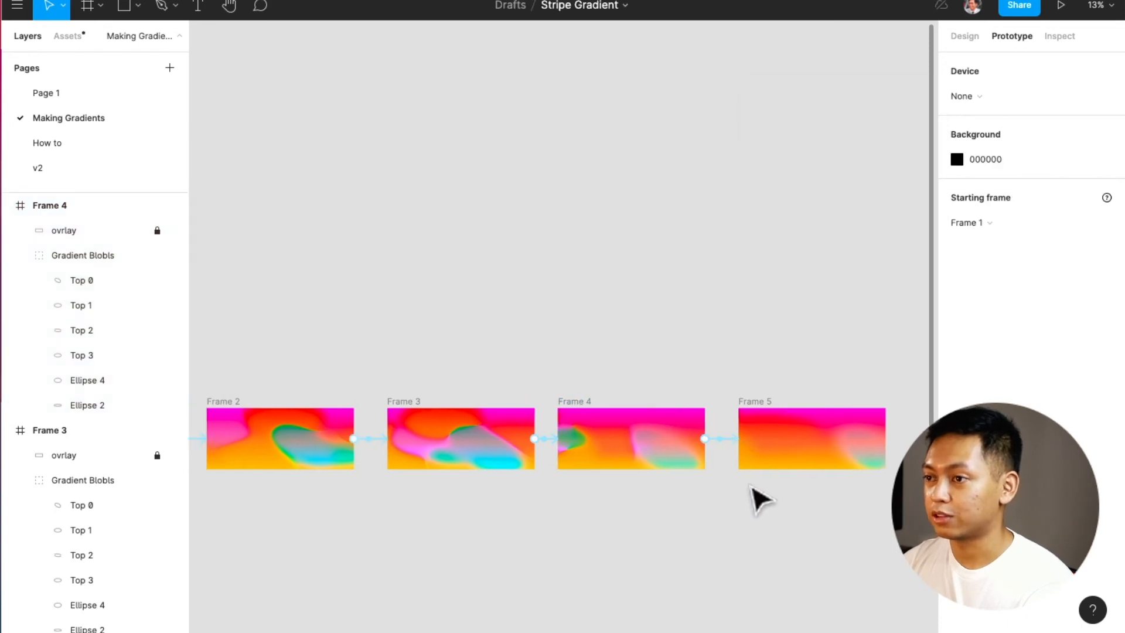
click(1058, 6)
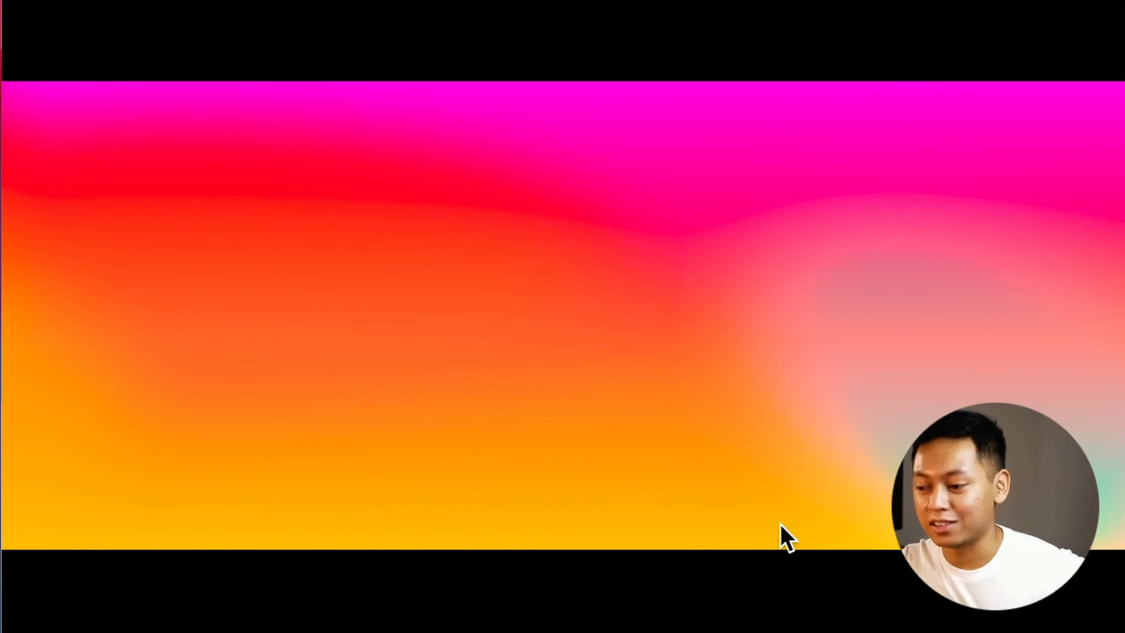
key(r)
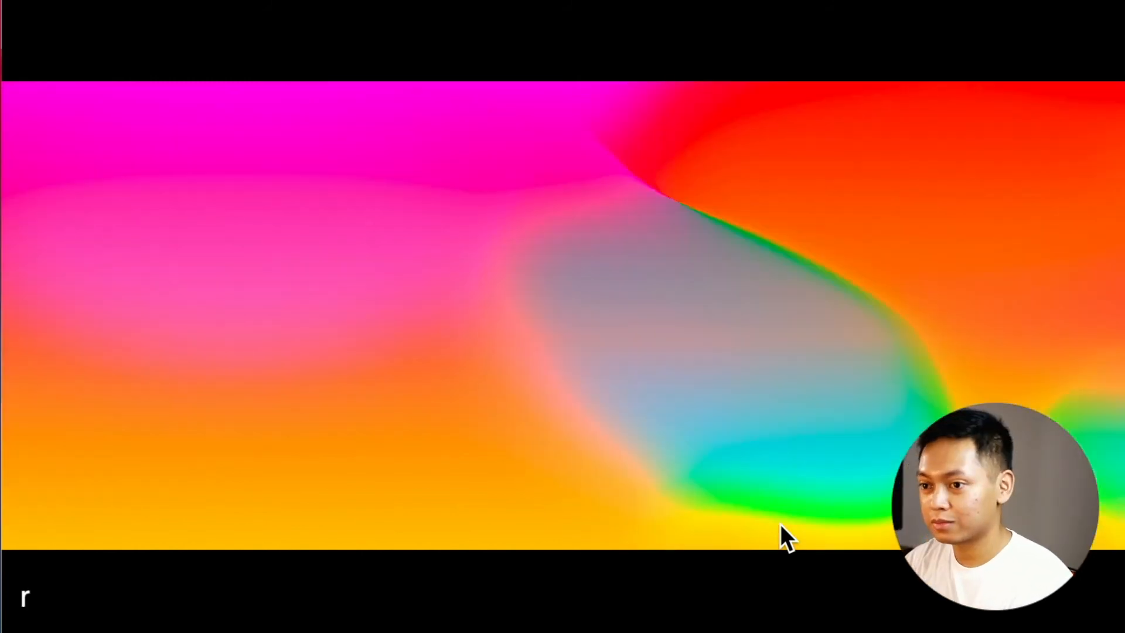
key(space)
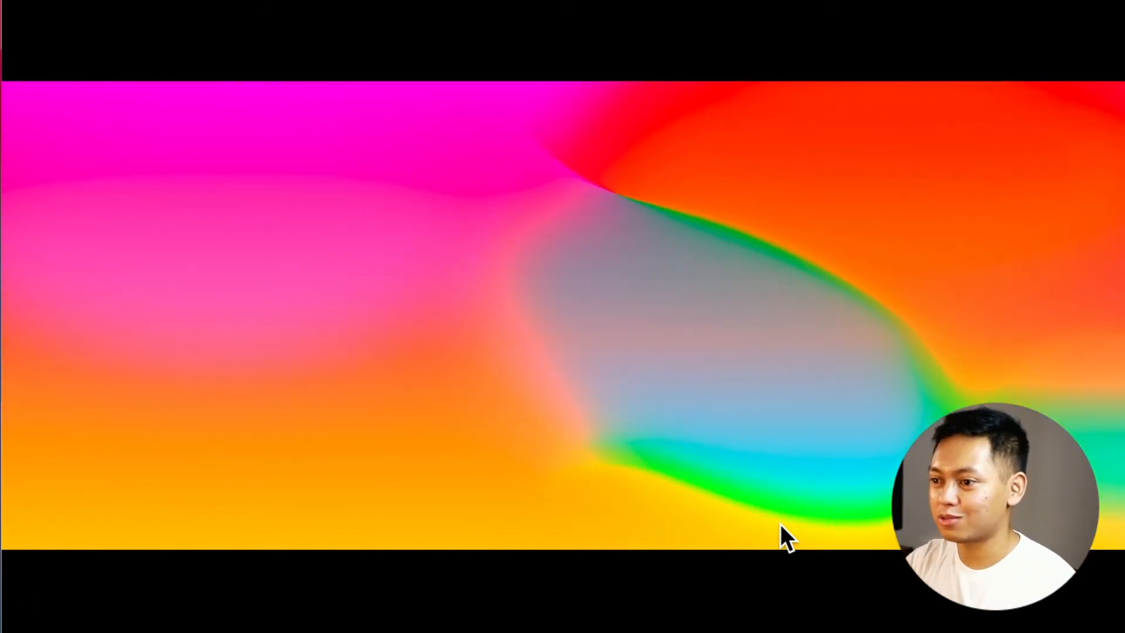
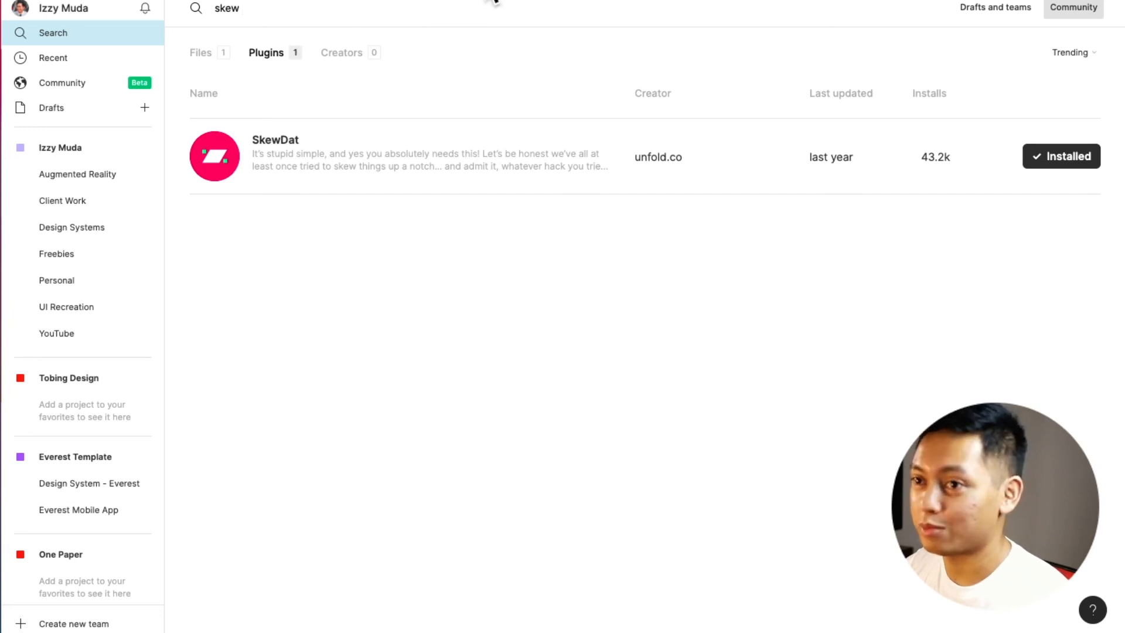
Step: Return to the Stripe Gradient file and duplicate all five gradient frames into a second row below the originals
click(485, 1)
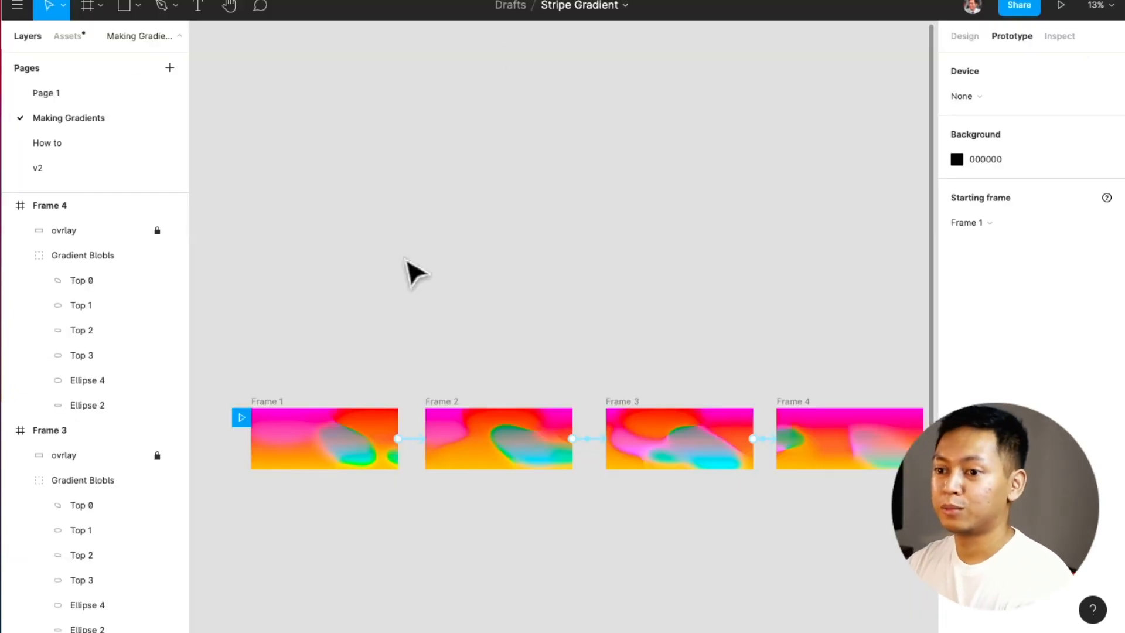
scroll(410, 334, down, 5)
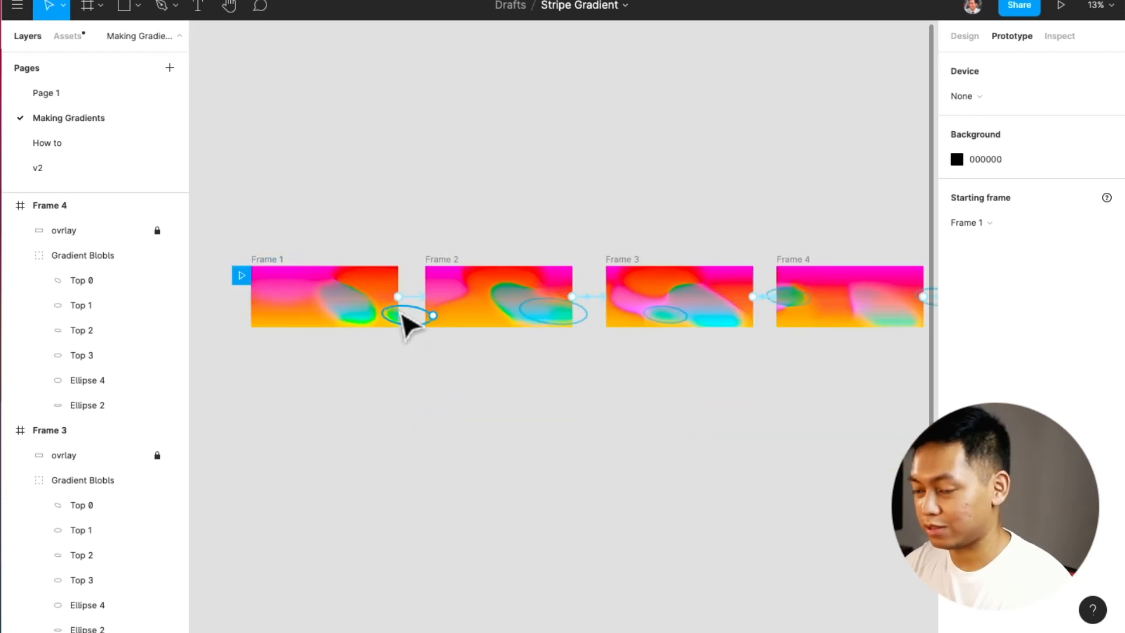
scroll(407, 322, down, 1)
drag(245, 233, 817, 348)
scroll(691, 358, right, 5)
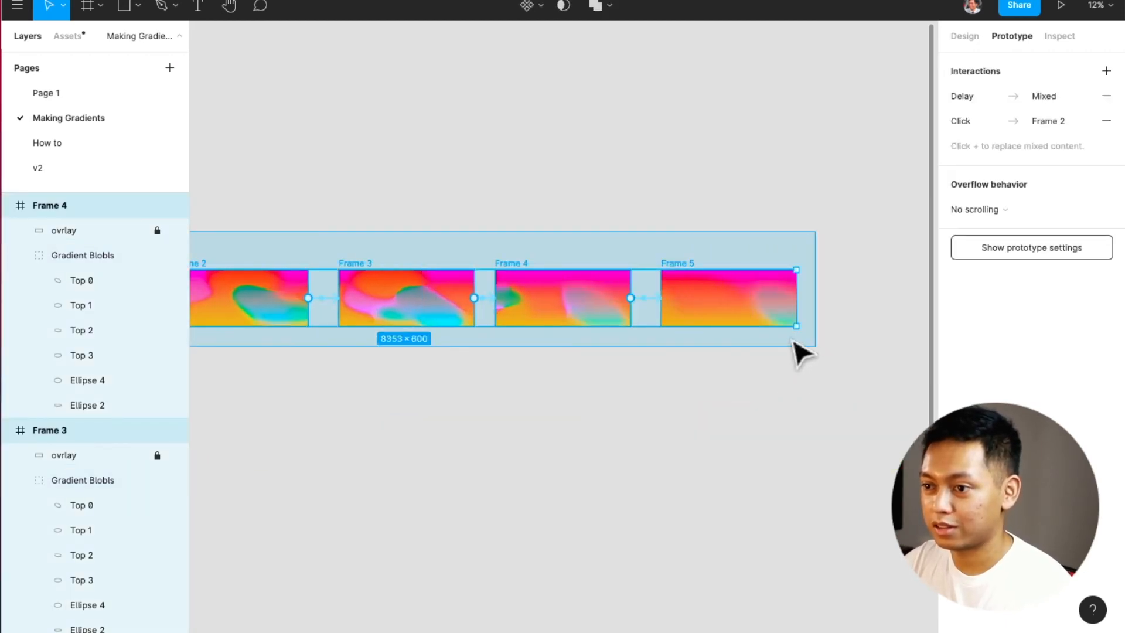
drag(698, 285, 867, 482)
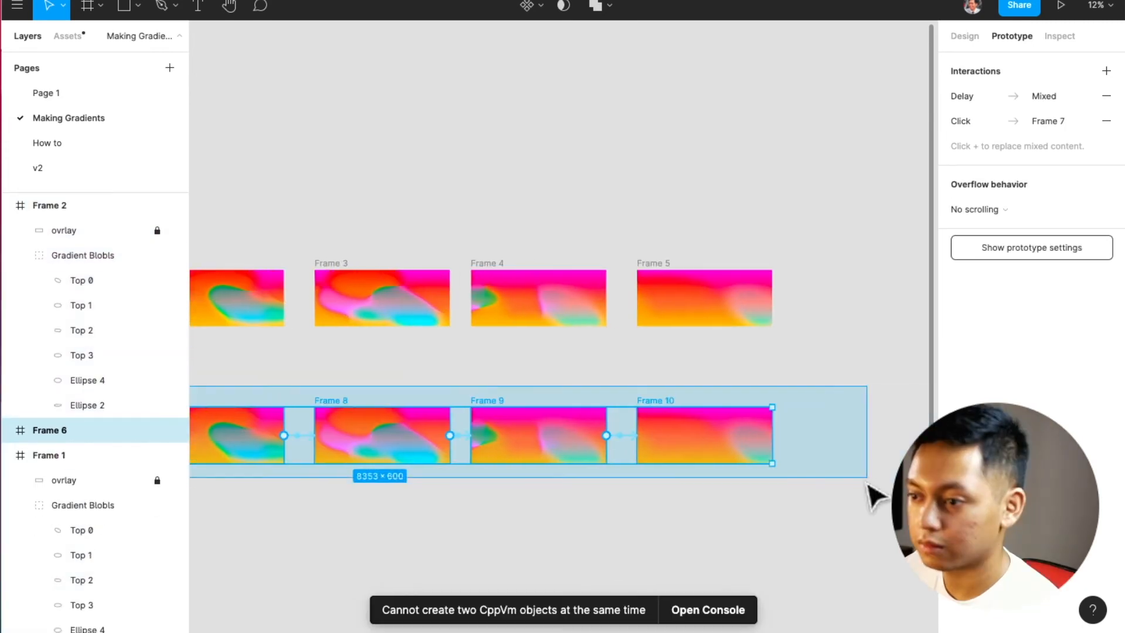
Step: Skew the five duplicated frames vertically by about -12° with the SkewDat plugin
right_click(675, 437)
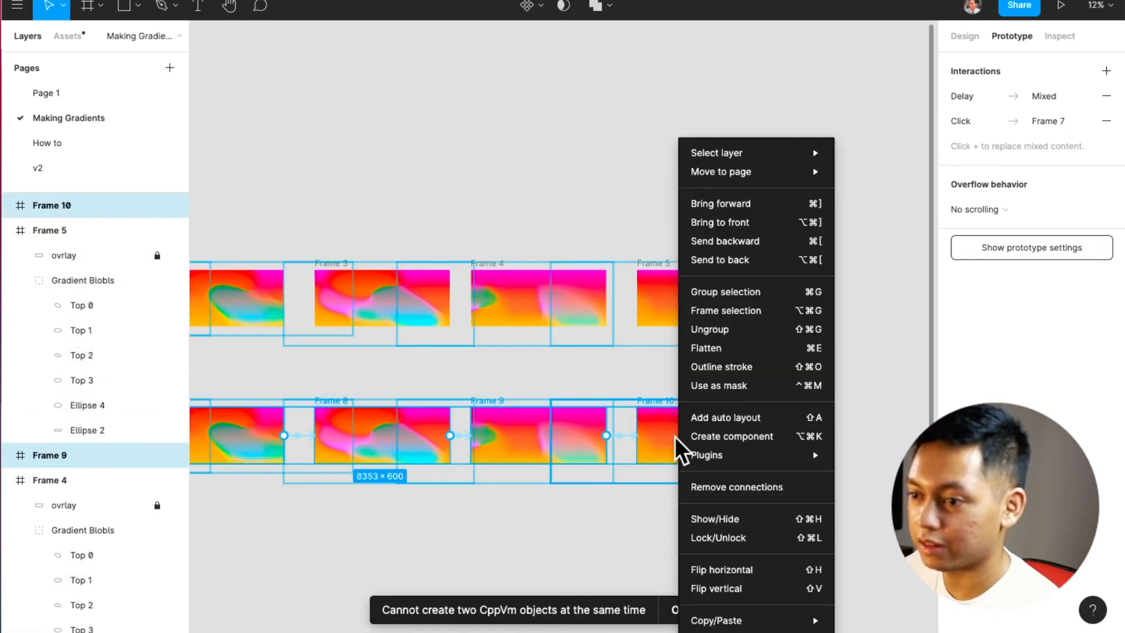
mouse_move(783, 462)
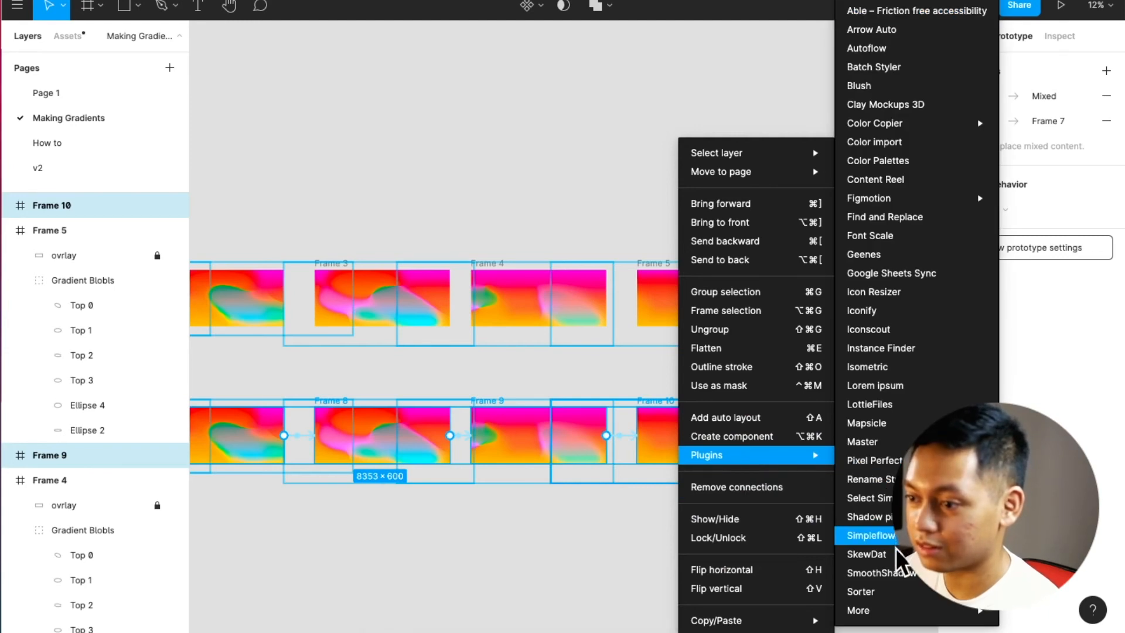
click(879, 554)
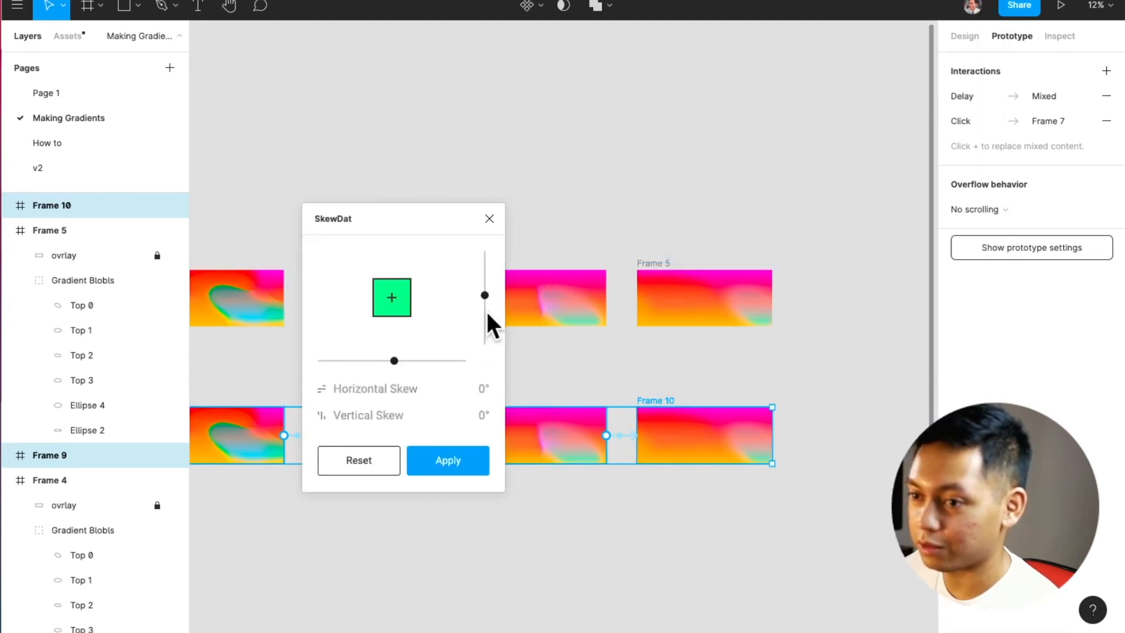
drag(485, 298, 485, 309)
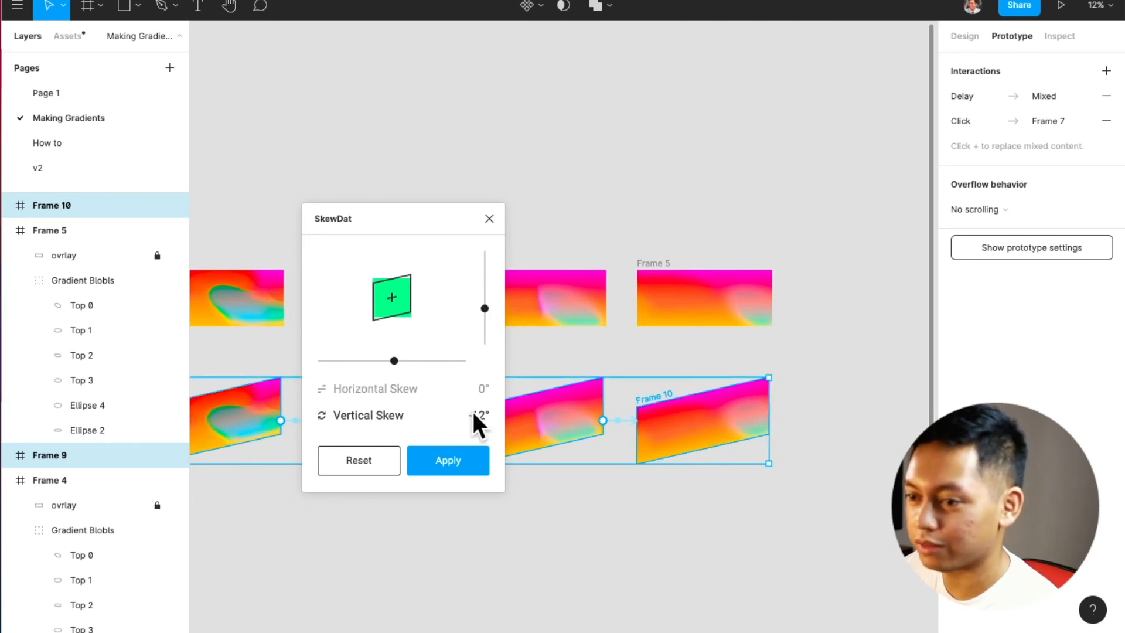
click(473, 453)
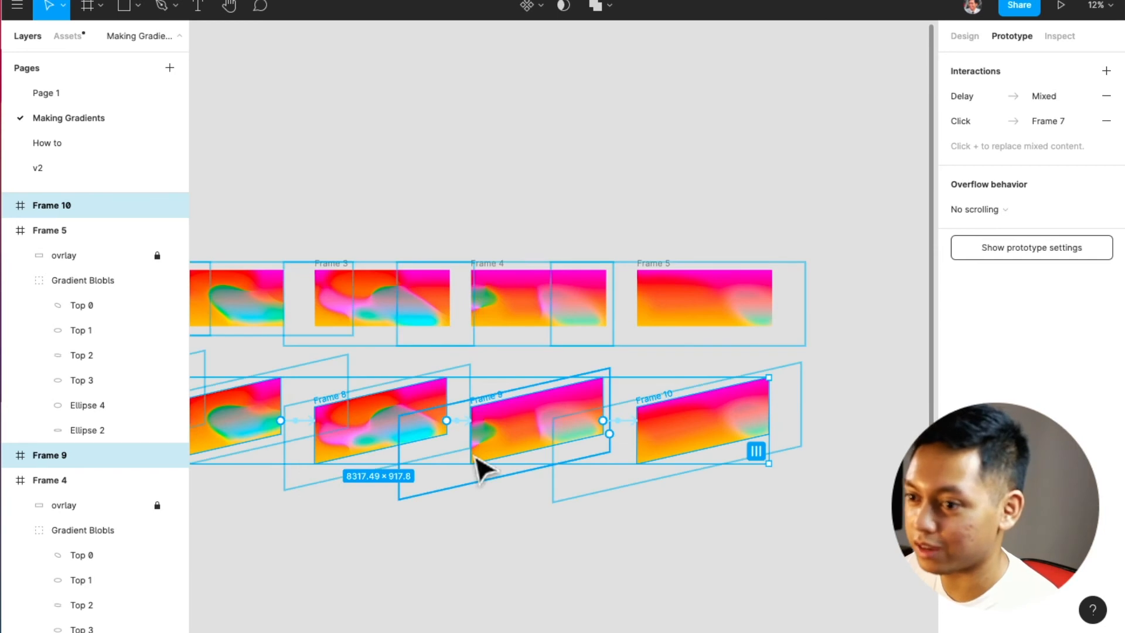
click(528, 509)
Step: Create a 1440 × 900 frame from the size presets and place it below Frame 6, in line with its left edge
scroll(523, 503, left, 8)
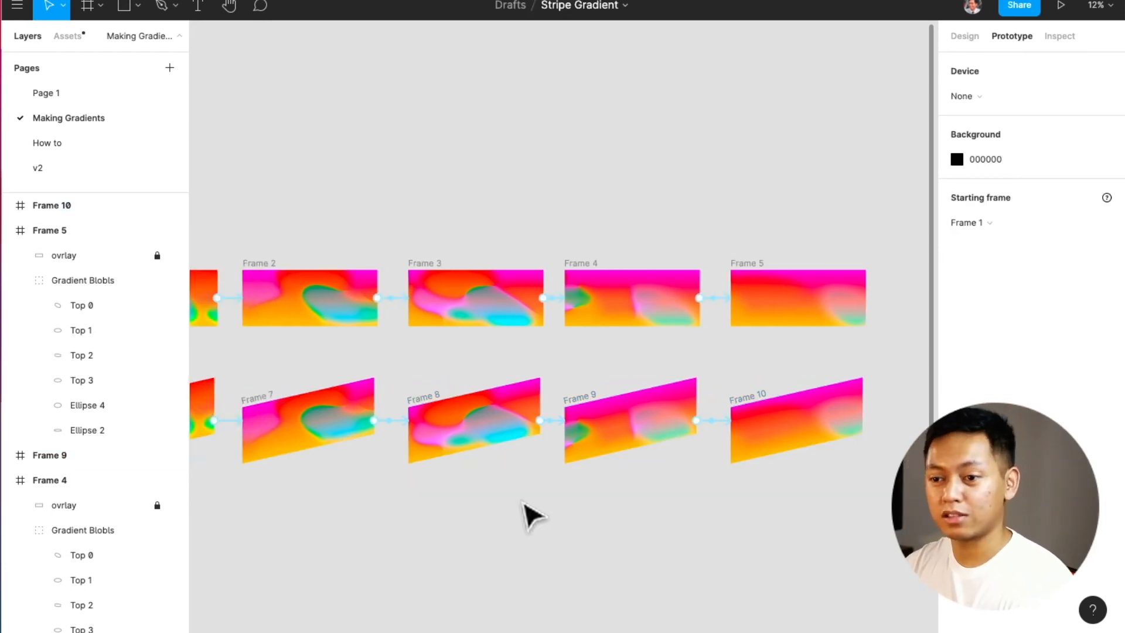
scroll(530, 514, left, 1)
key(a)
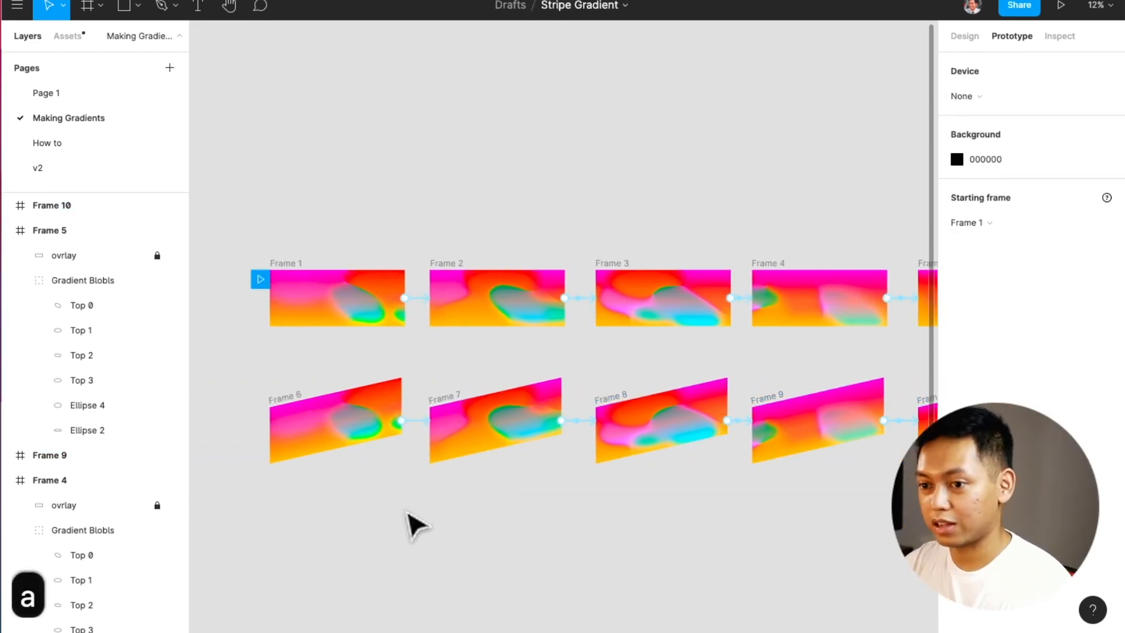
click(280, 517)
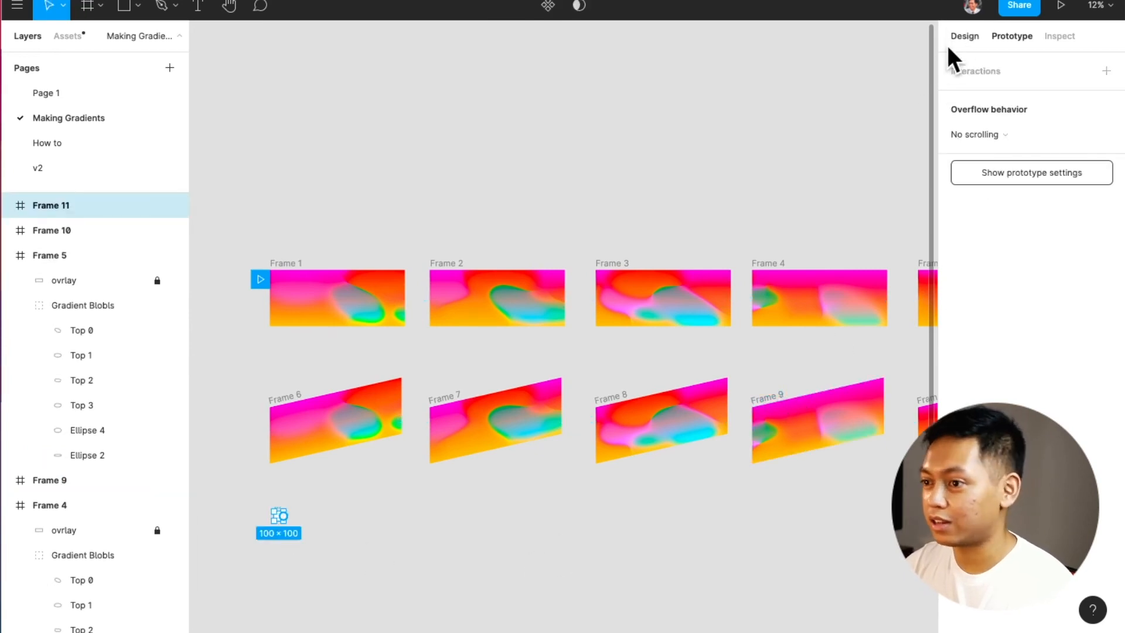
click(964, 38)
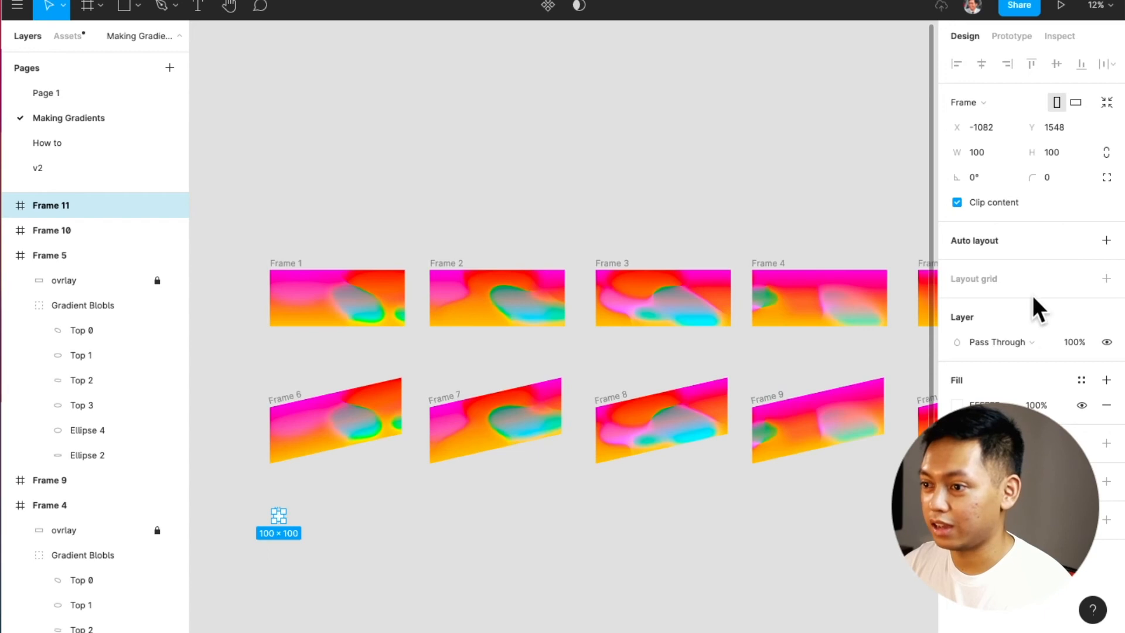
click(997, 99)
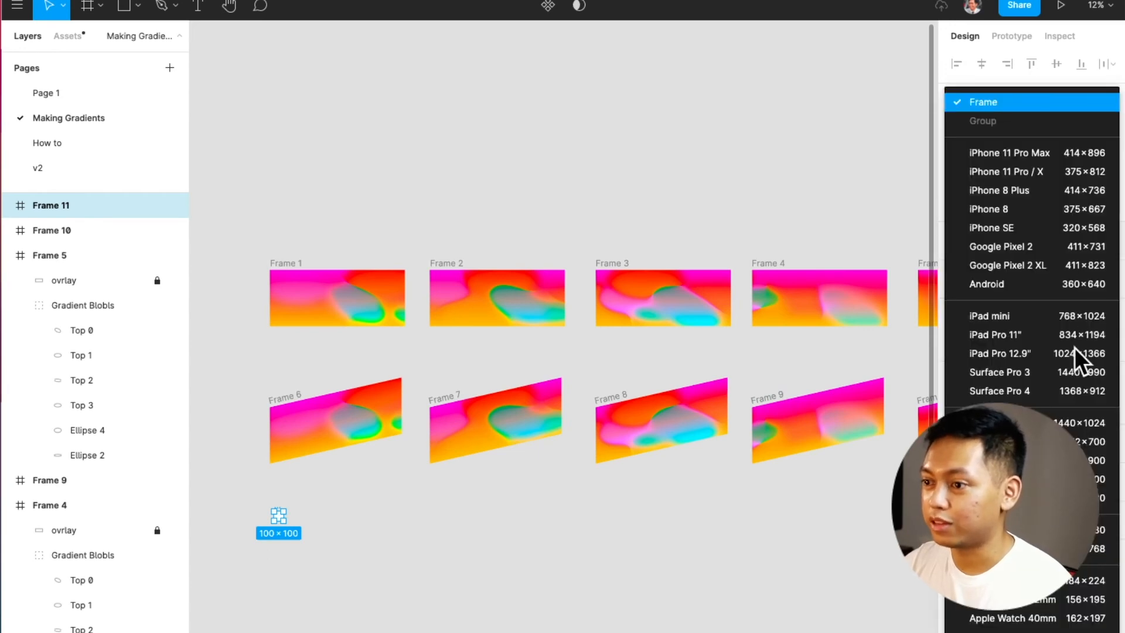
key(Escape)
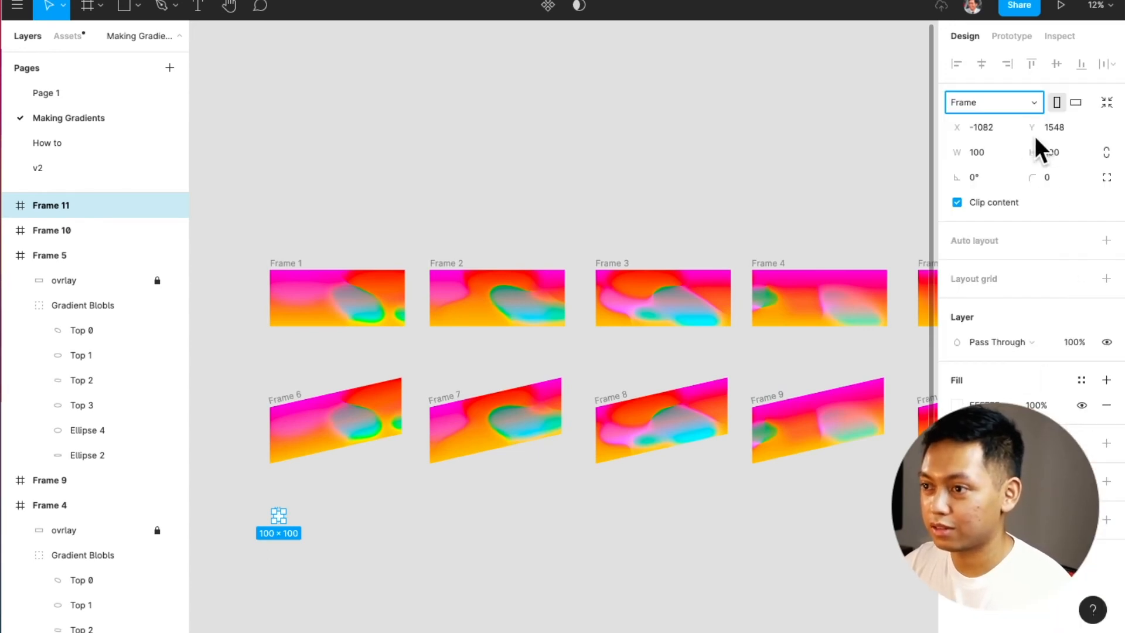
click(1026, 106)
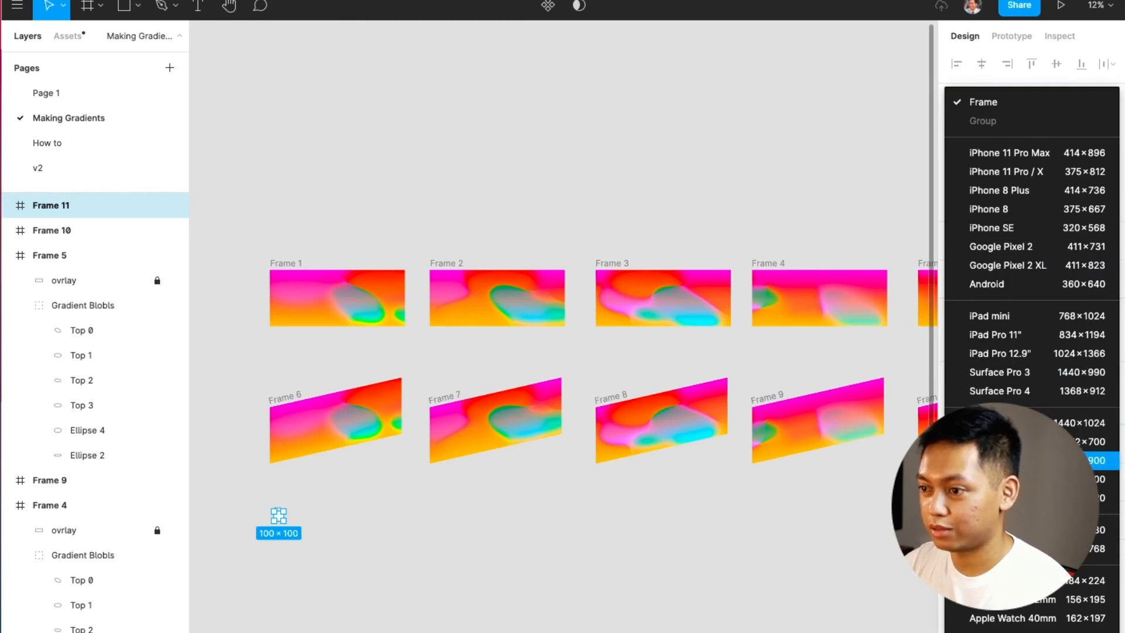
click(1042, 460)
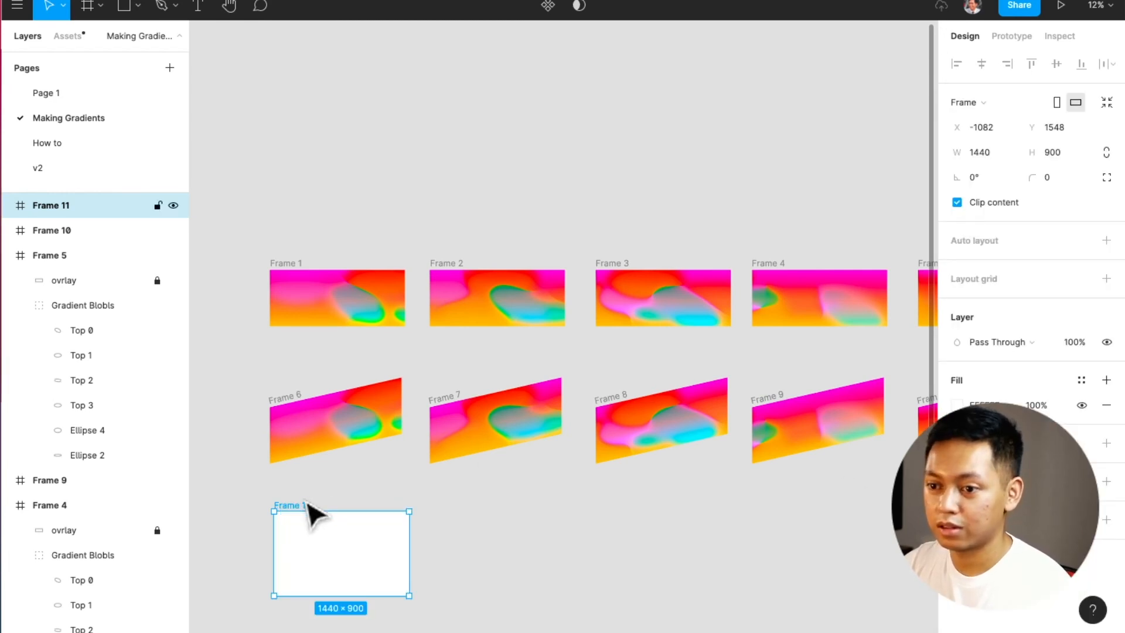
drag(304, 510, 301, 486)
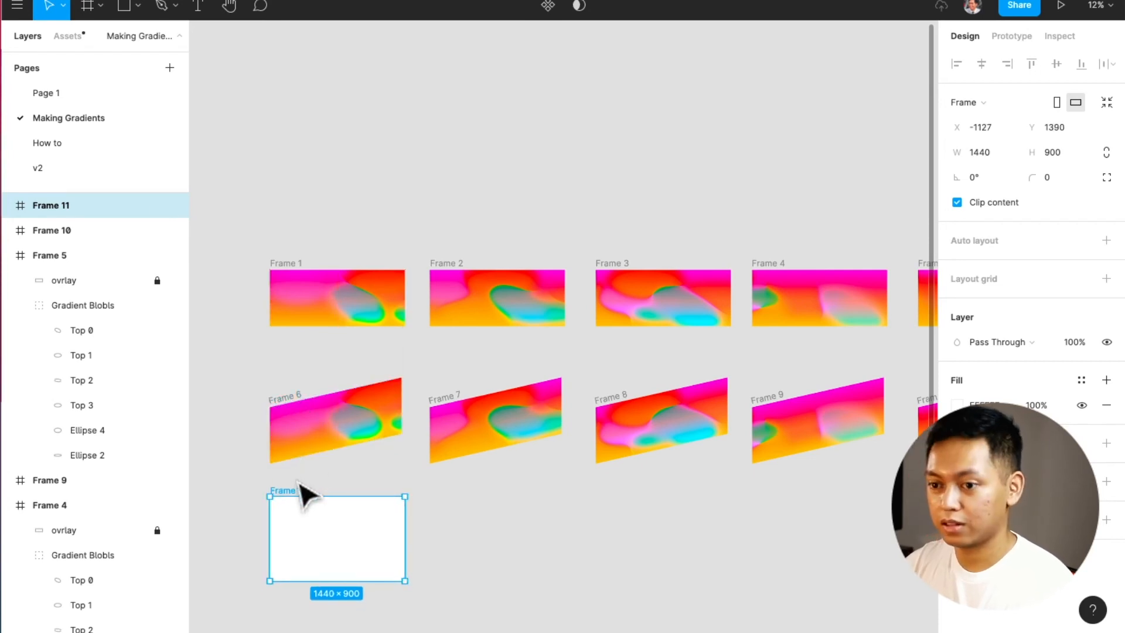
Step: Rename the new 1440 × 900 frame as MacBook Pro
key(ctrl+r)
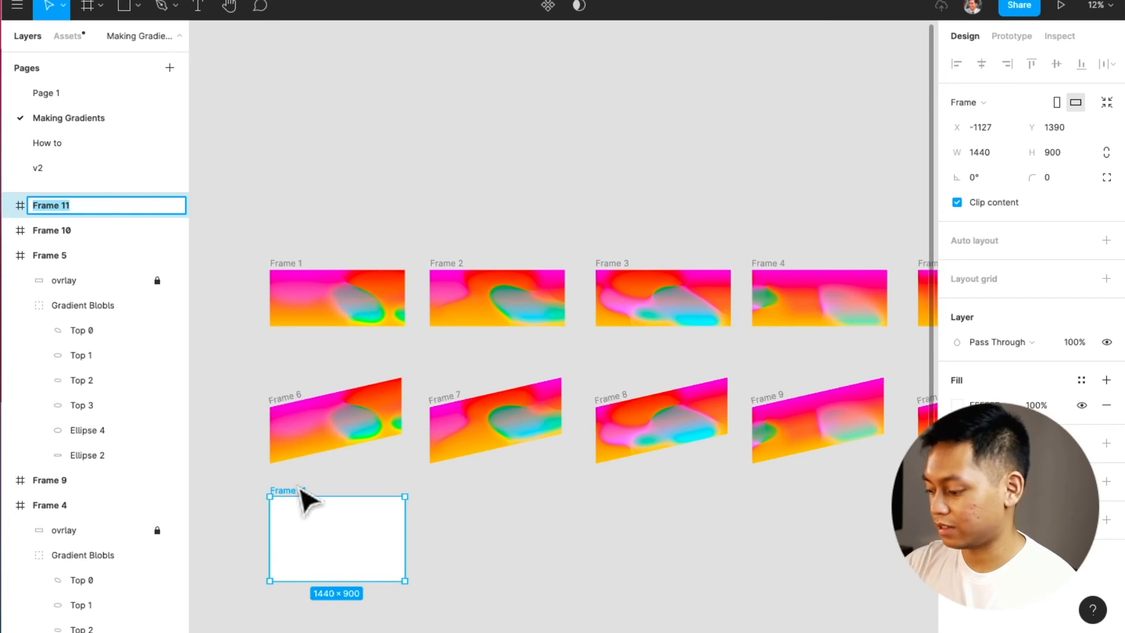
text(Ma c)
key(BackSpace)
key(BackSpace)
text(c)
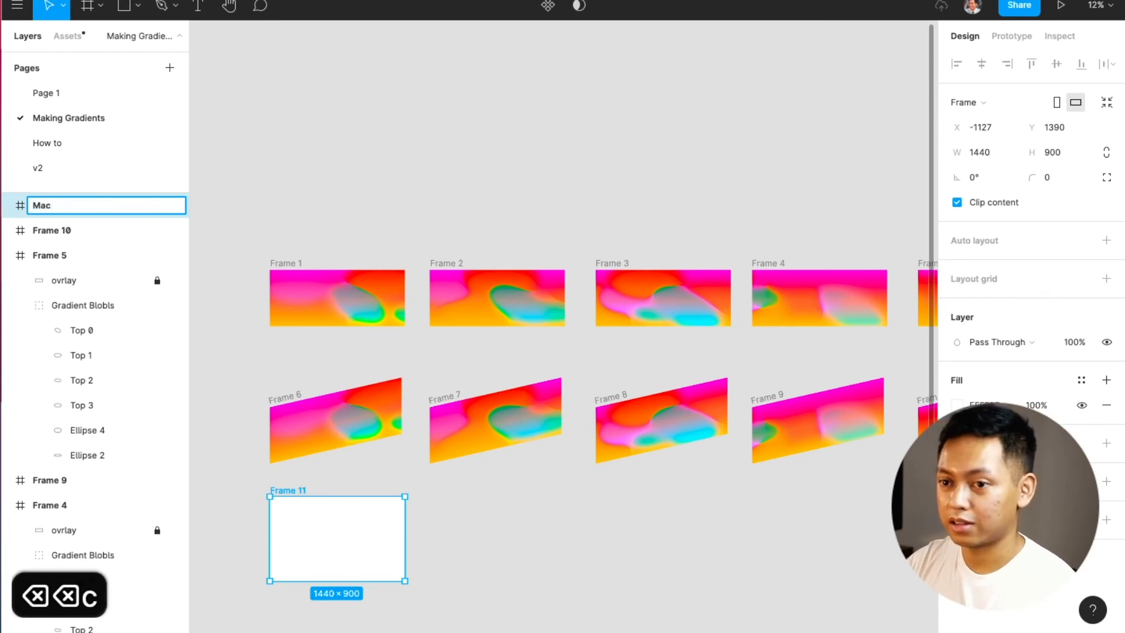
text(Book Pro)
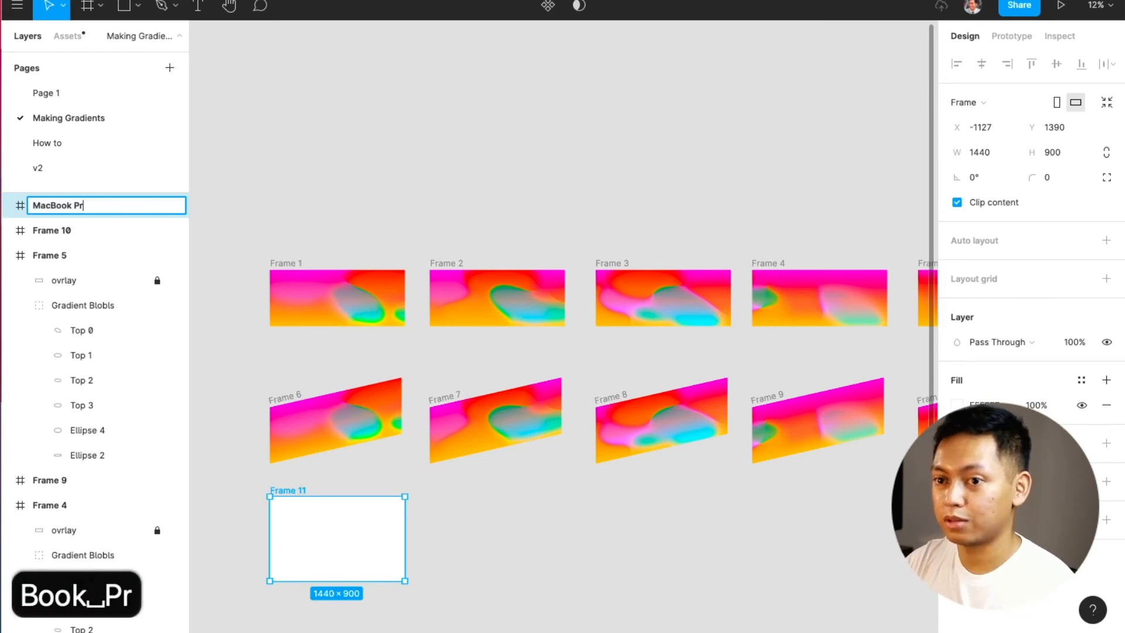
key(Return)
click(436, 504)
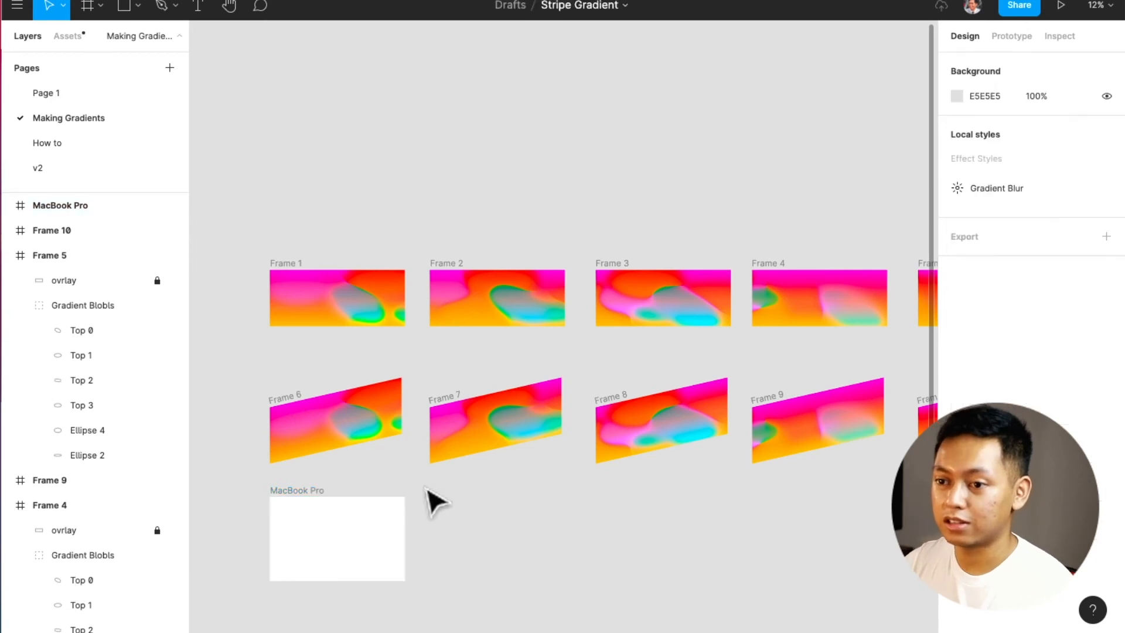
Step: Move the skewed Frame 6 into the MacBook Pro frame and set its X and Y position to 0
drag(285, 394, 291, 506)
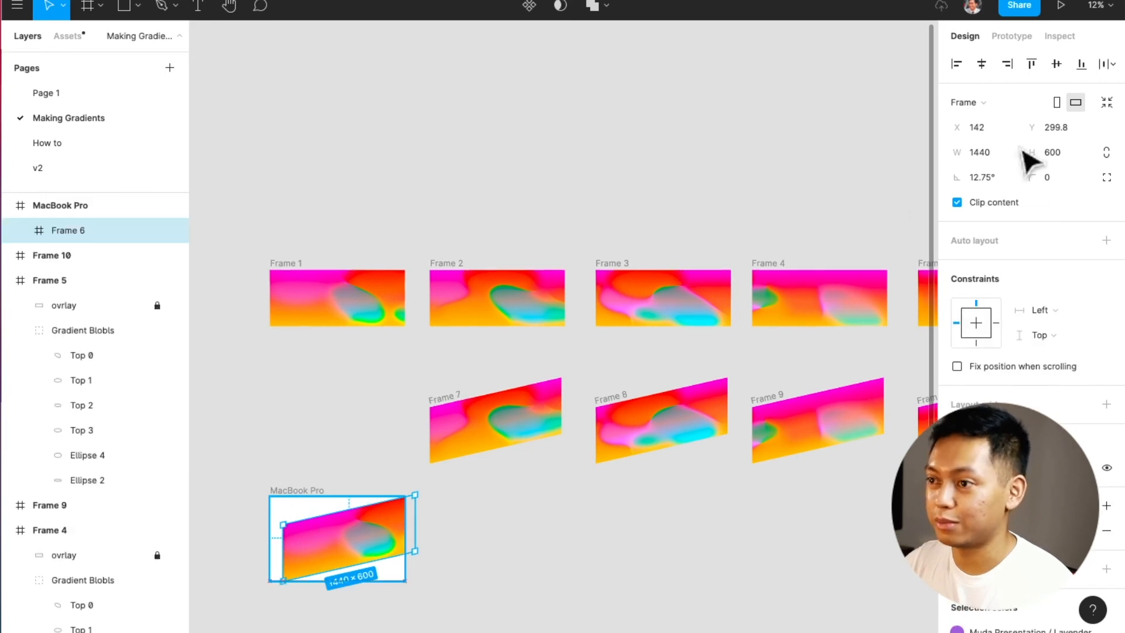
click(981, 125)
text(0)
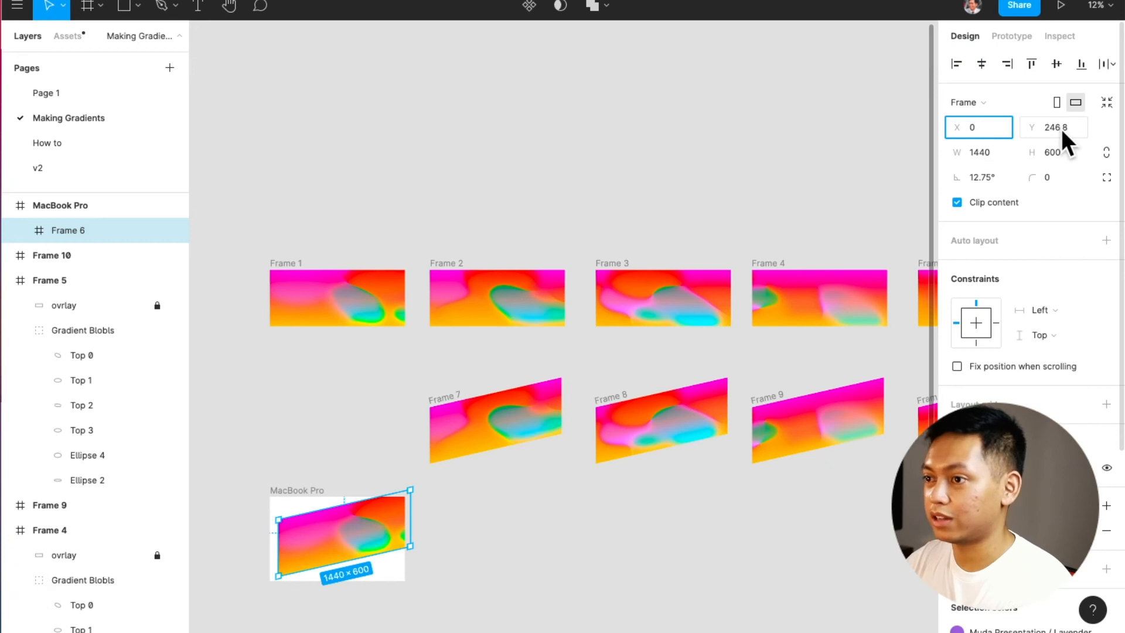
click(1060, 128)
text(0)
key(Return)
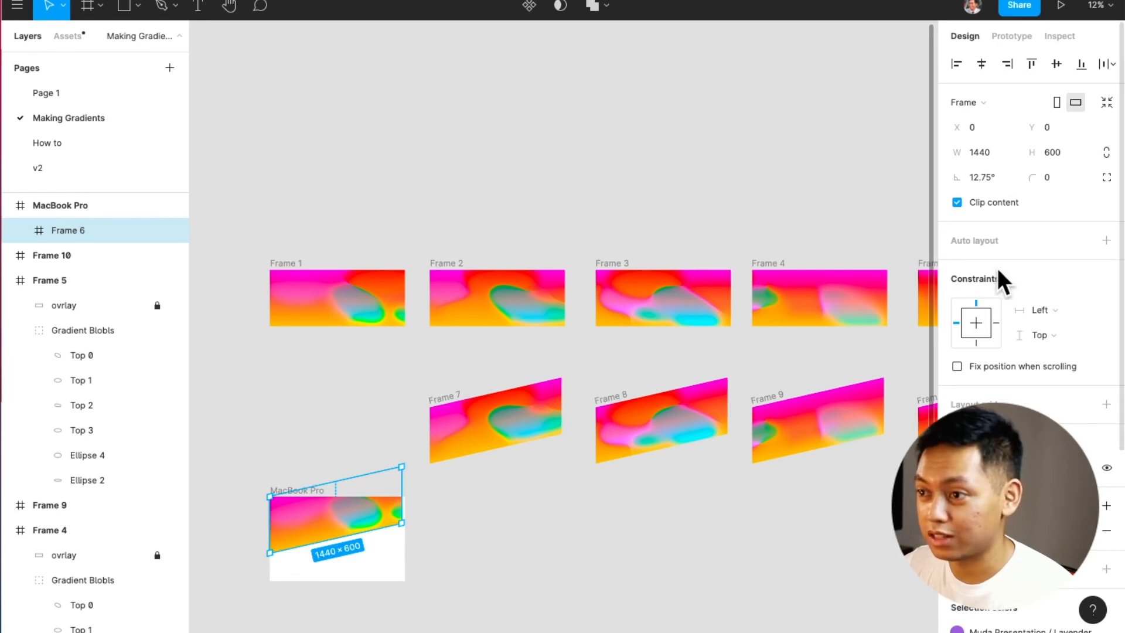
Step: Try a width of 1450 for Frame 6 inside the MacBook Pro frame
click(988, 154)
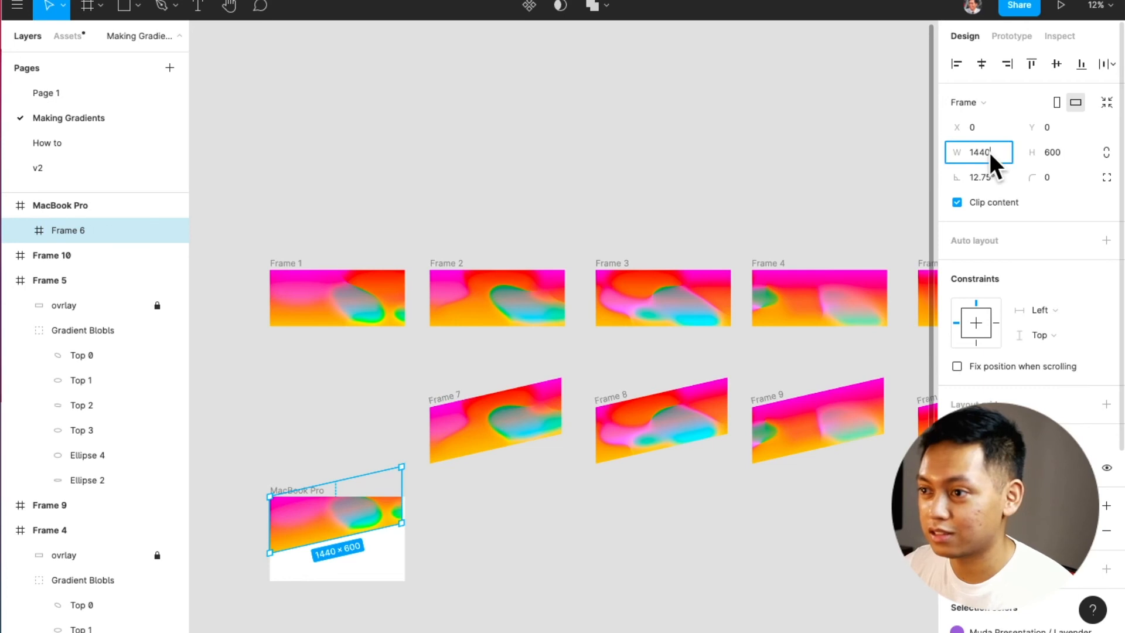
text(1)
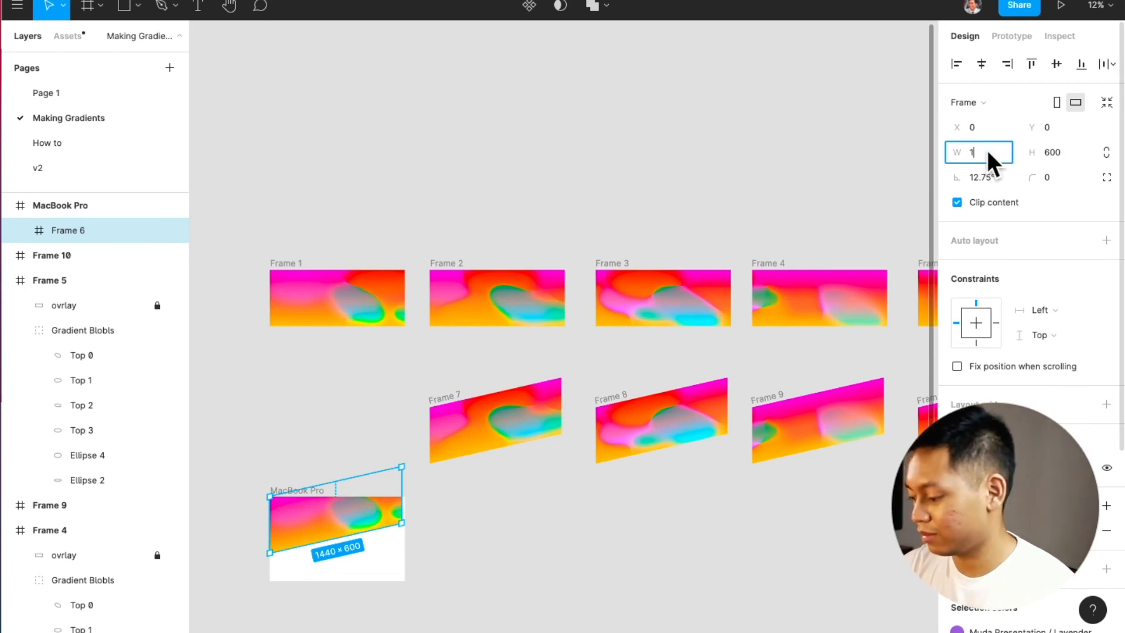
text(450)
key(Return)
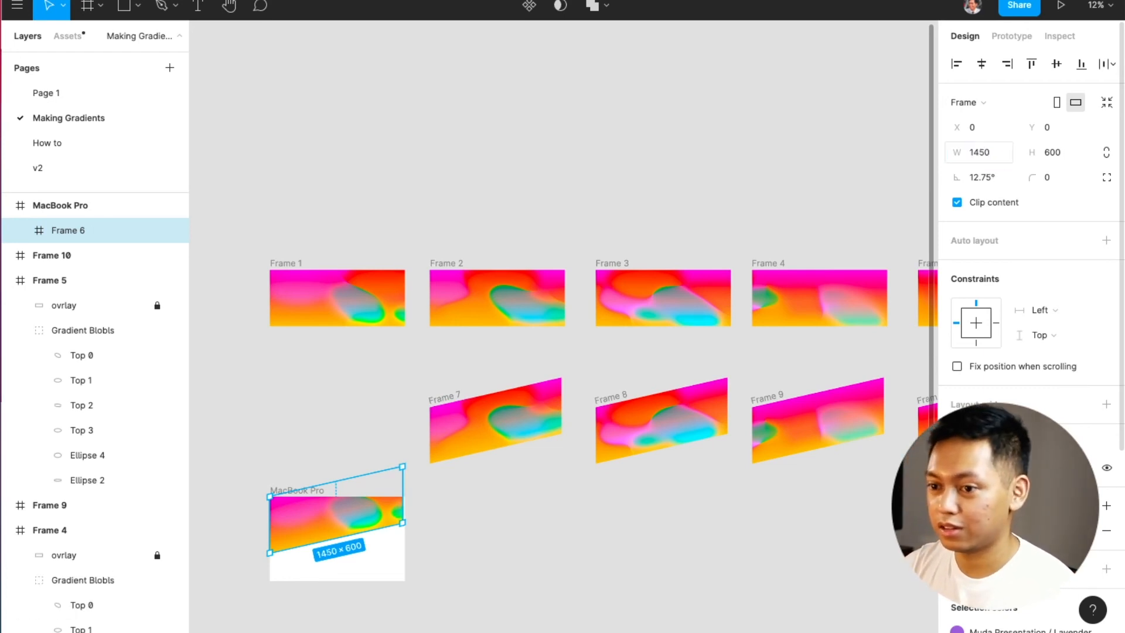
Step: Set the width of Frame 6 to 1480 so that it spans the MacBook Pro frame
click(982, 154)
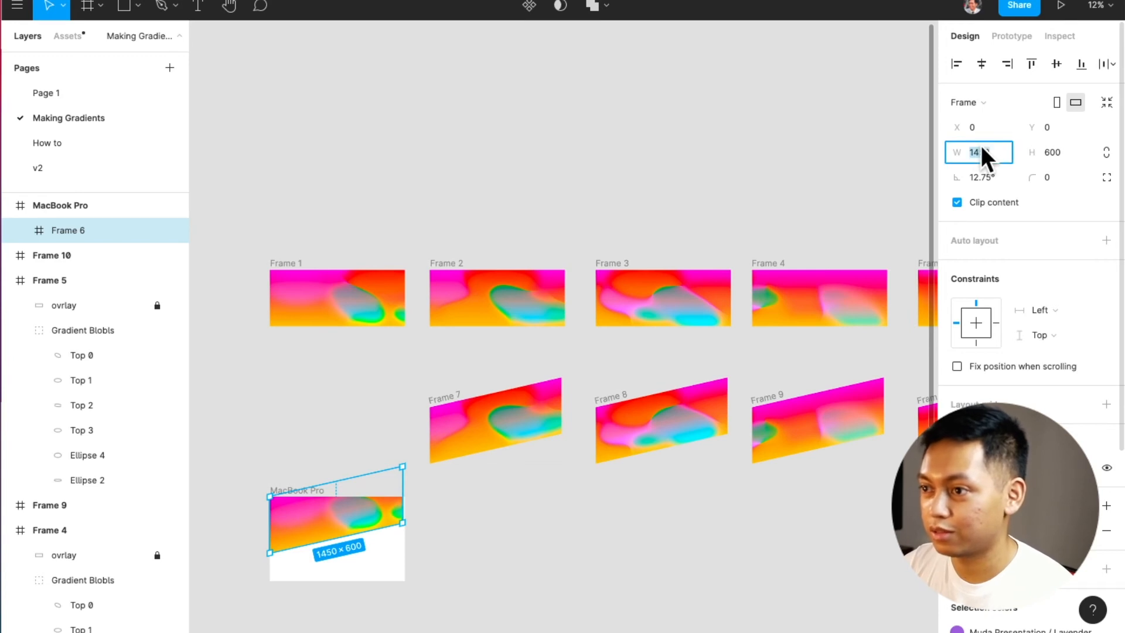
text(1480)
key(Return)
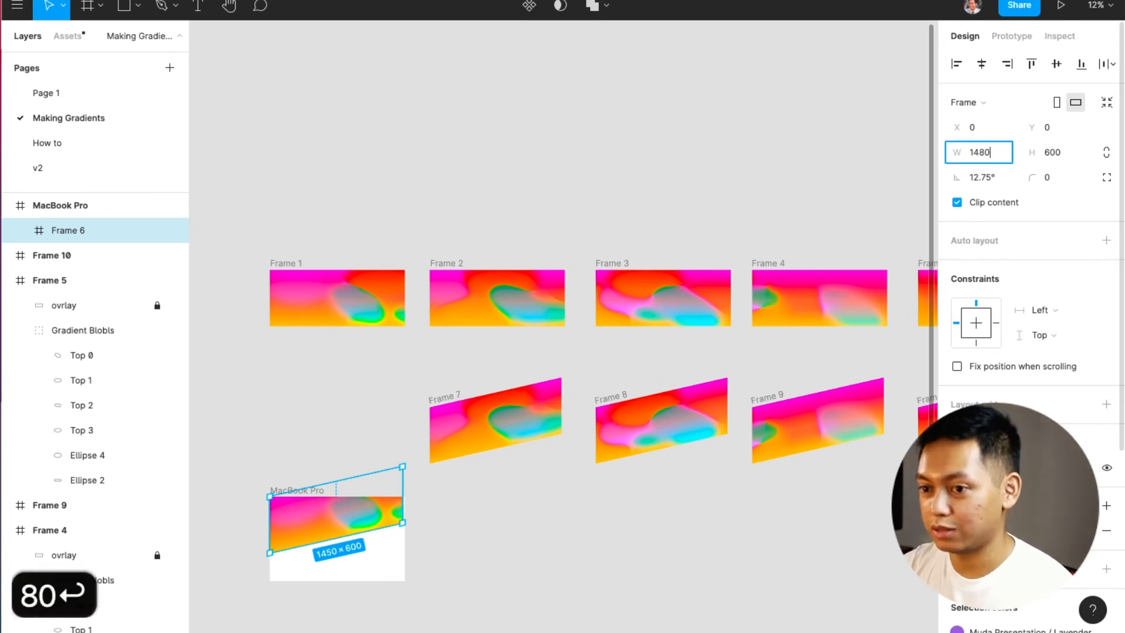
Step: Examine how the gradient and overlay in Frame 6 meet the right edge of the MacBook Pro frame
click(495, 554)
scroll(358, 529, up, 10)
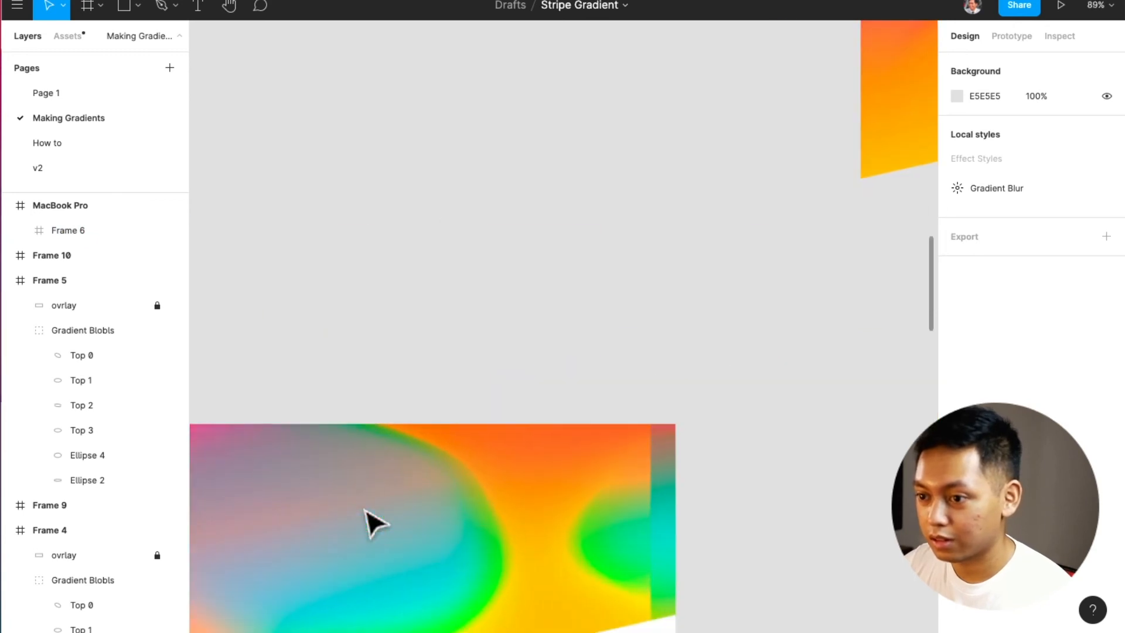
scroll(364, 509, down, 1)
scroll(373, 523, down, 2)
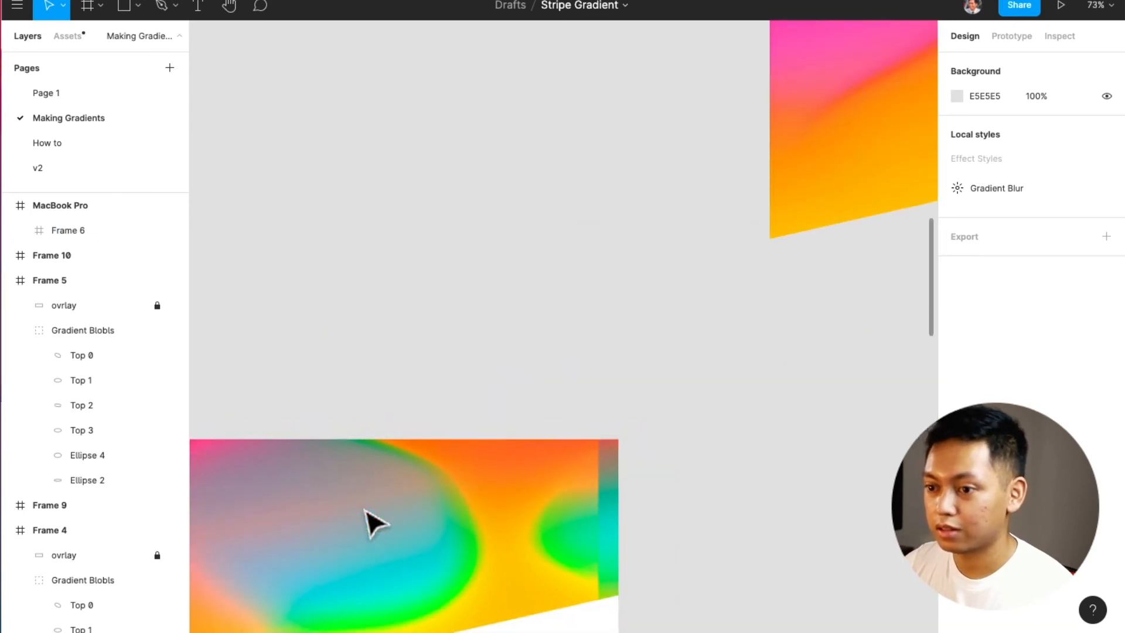
click(568, 480)
scroll(568, 480, down, 3)
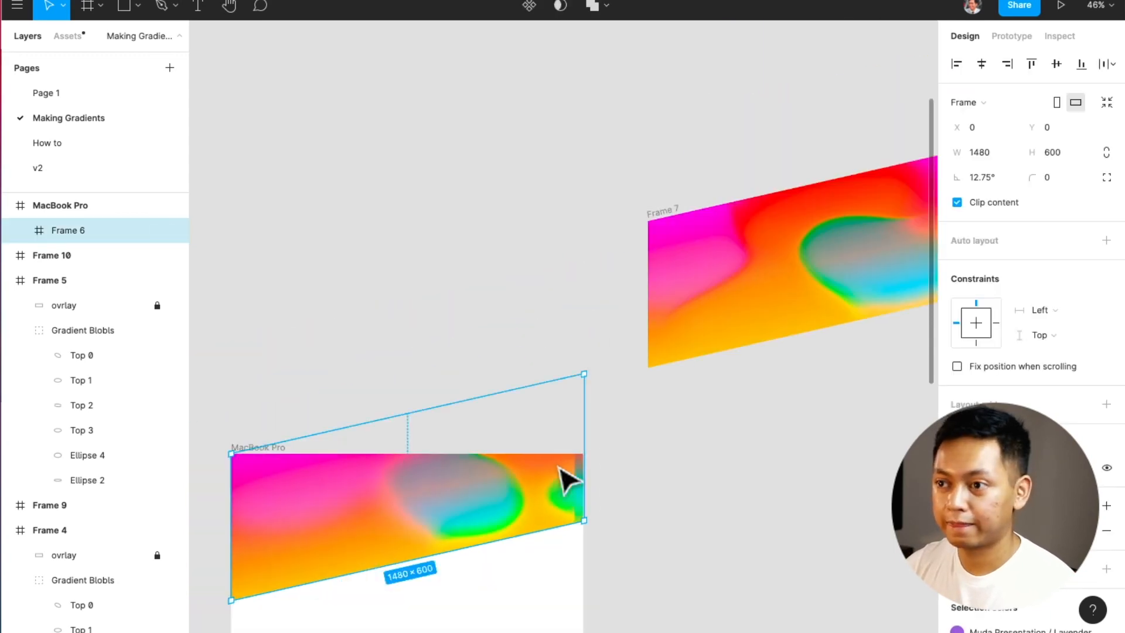
scroll(568, 481, up, 5)
scroll(568, 480, down, 5)
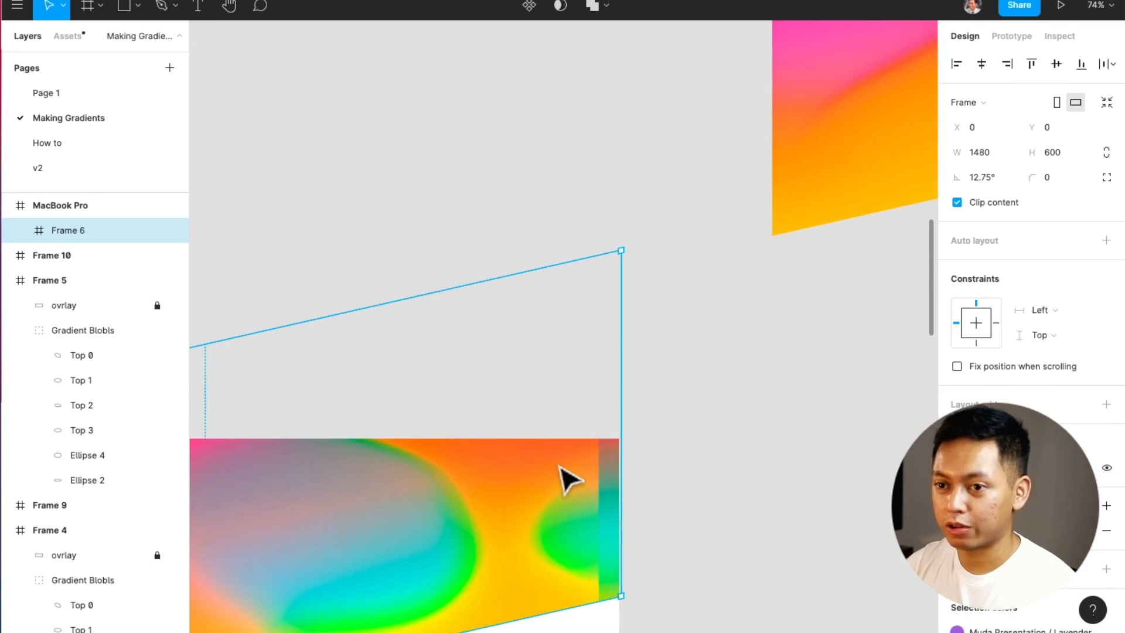
scroll(561, 466, down, 1)
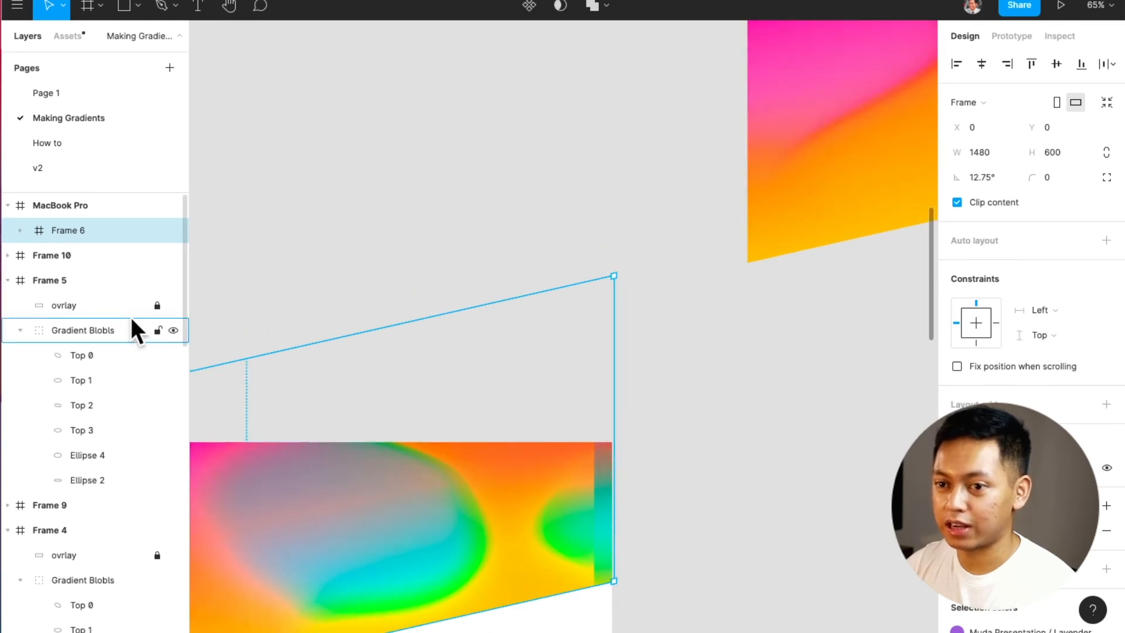
Step: Select the ovrlay layers of several gradient frames together, including those in Frames 6, 7 and 2, and set their width to 1480
click(20, 229)
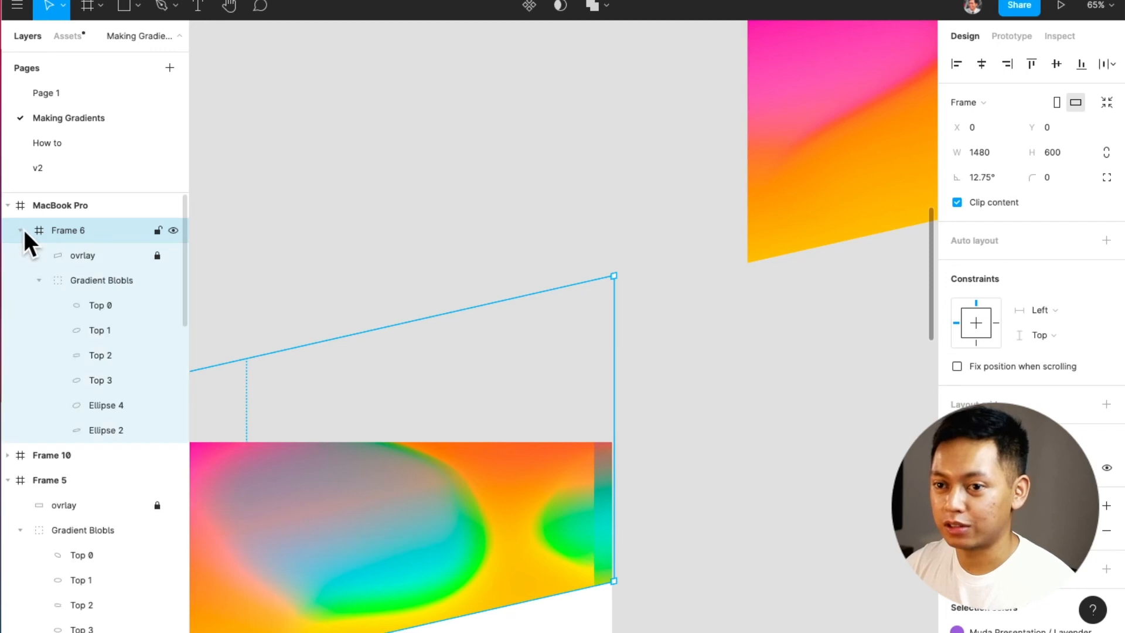
click(102, 256)
shift+click(104, 504)
click(108, 256)
scroll(111, 352, down, 10)
super+click(116, 318)
scroll(111, 352, down, 15)
super+click(100, 373)
scroll(99, 504, up, 10)
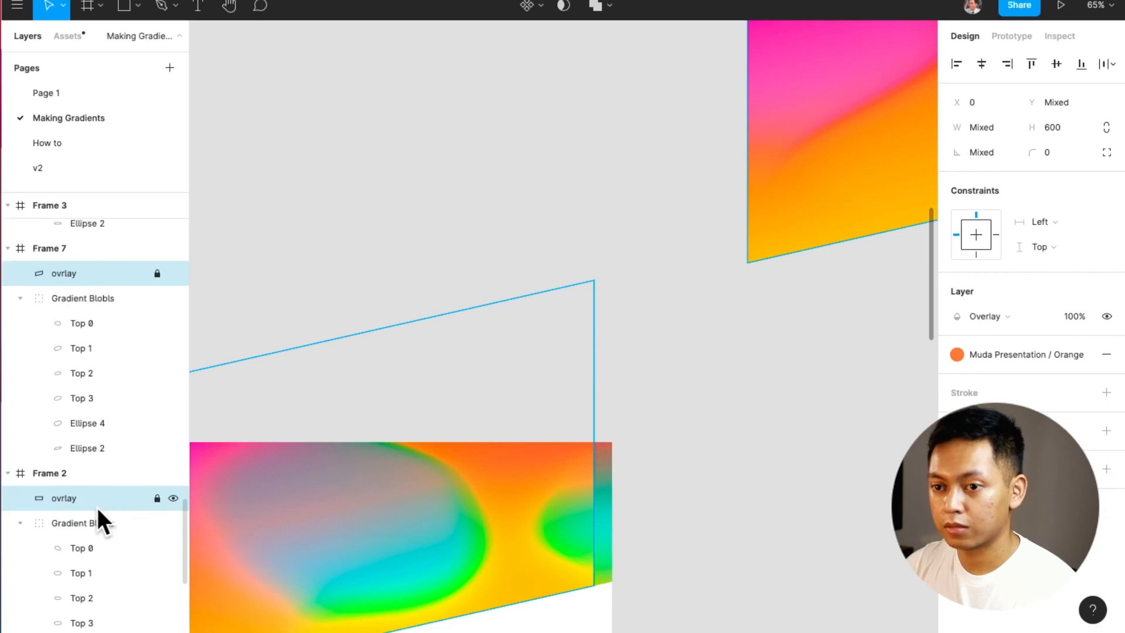
click(998, 128)
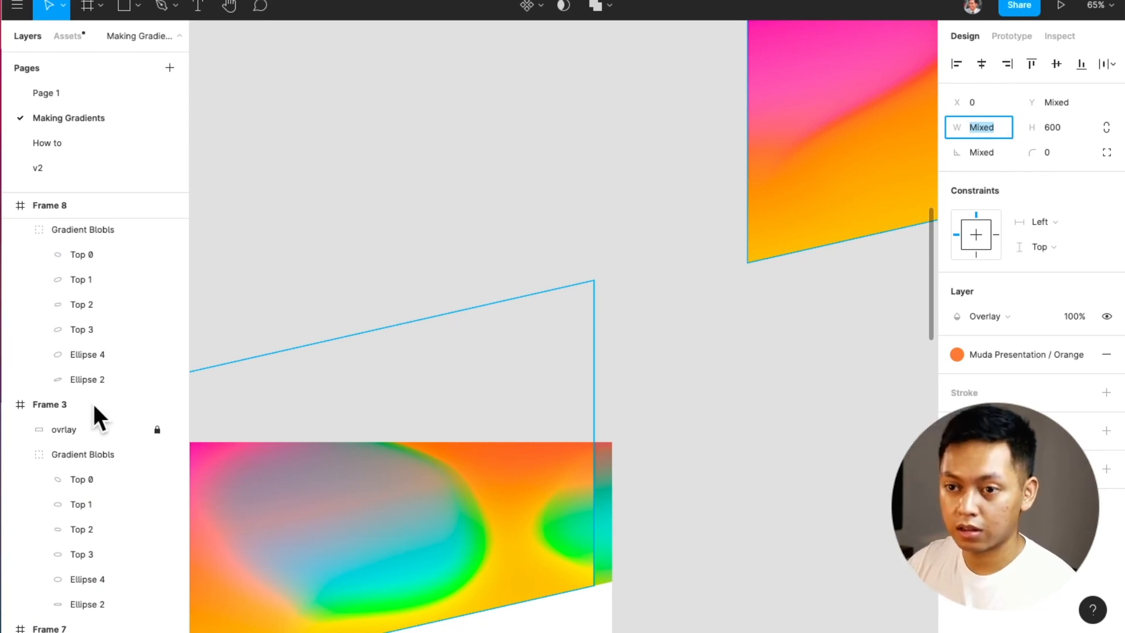
scroll(67, 424, down, 4)
scroll(67, 424, down, 3)
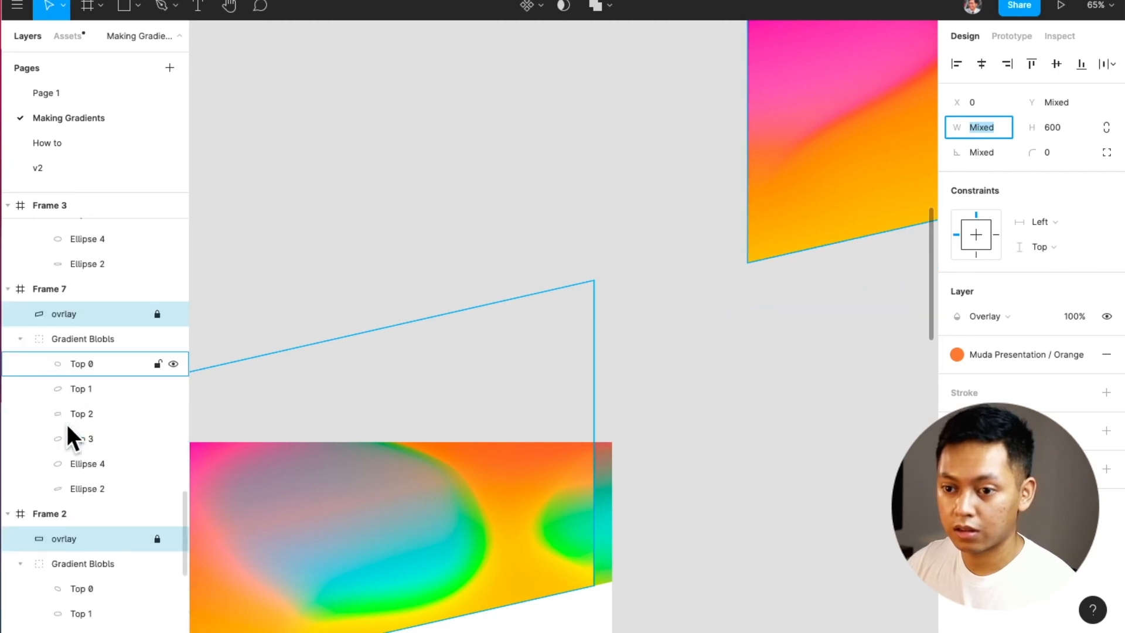
text(15)
key(BackSpace)
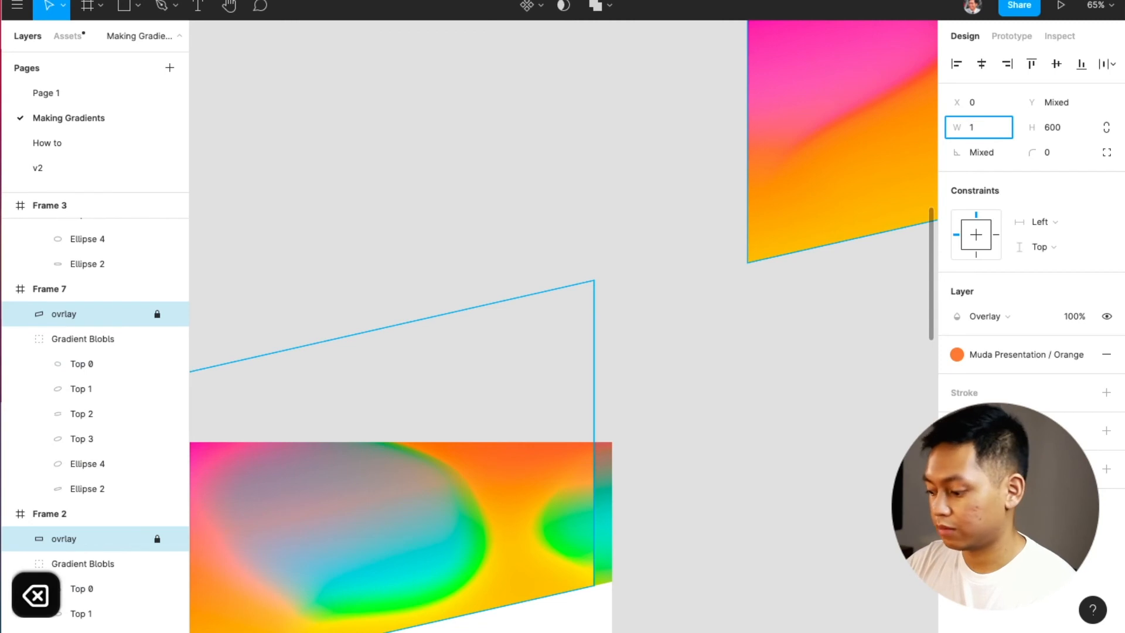
text(480)
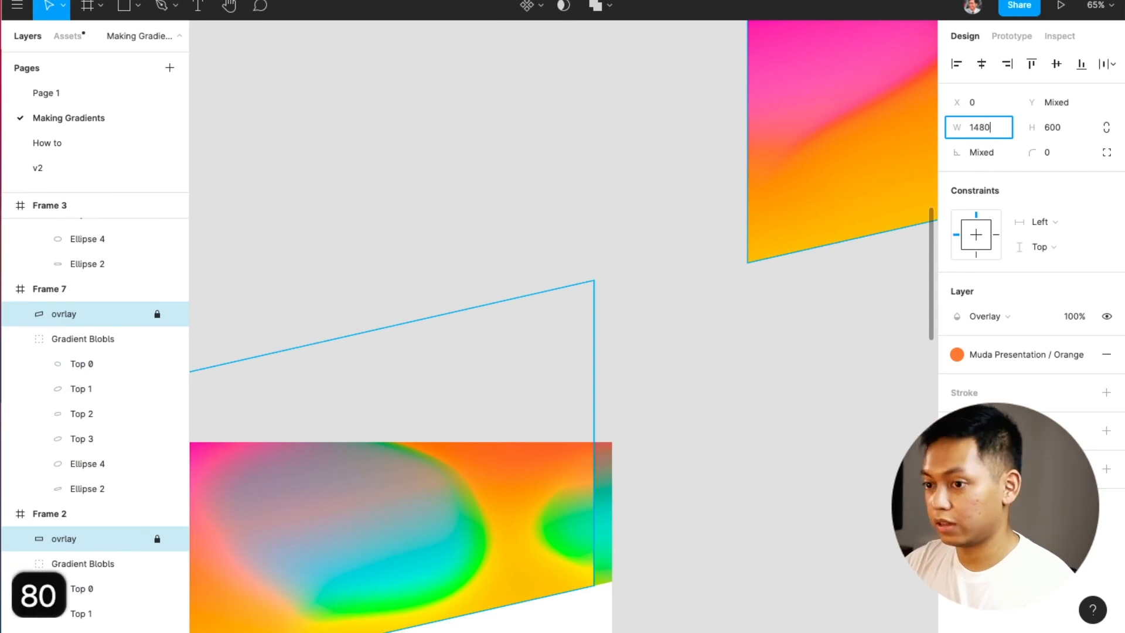
key(Return)
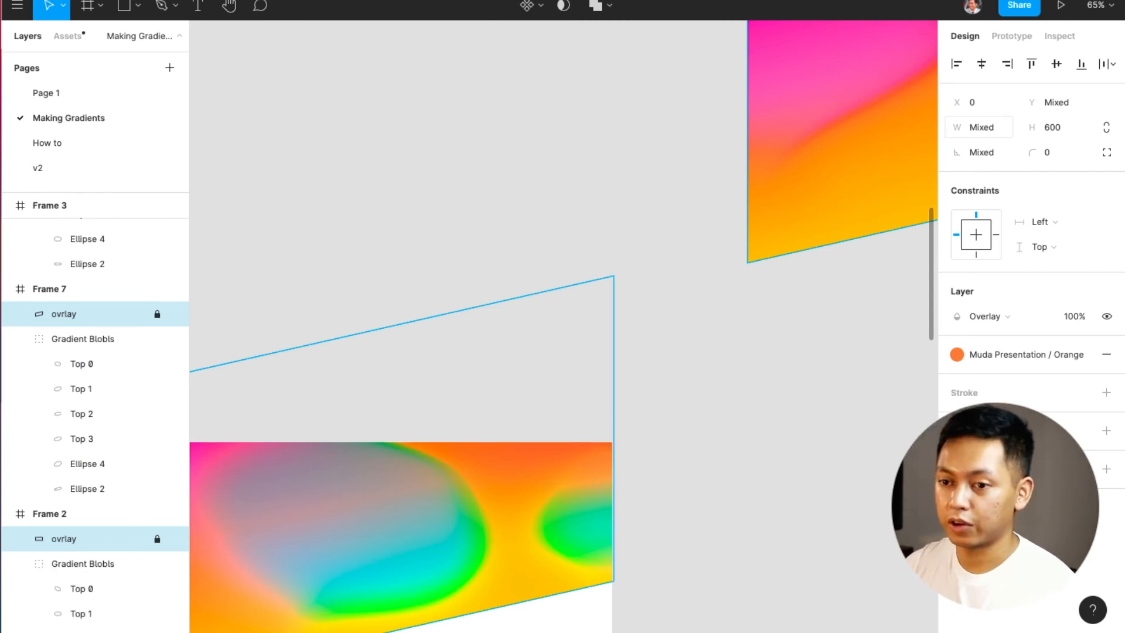
click(717, 352)
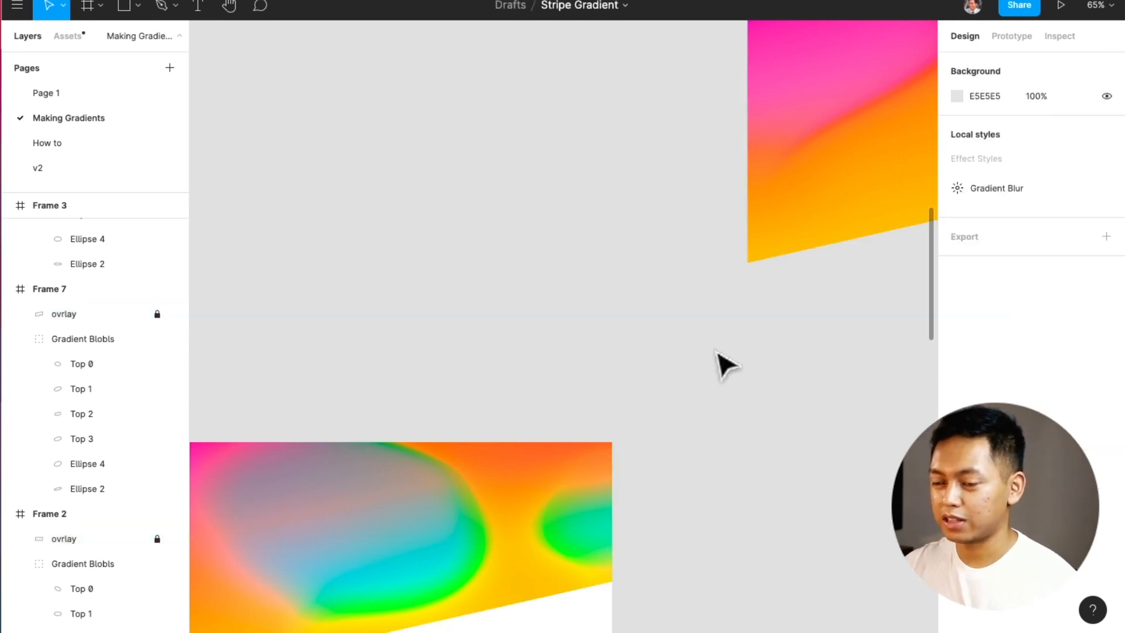
scroll(715, 351, down, 3)
scroll(714, 349, left, 6)
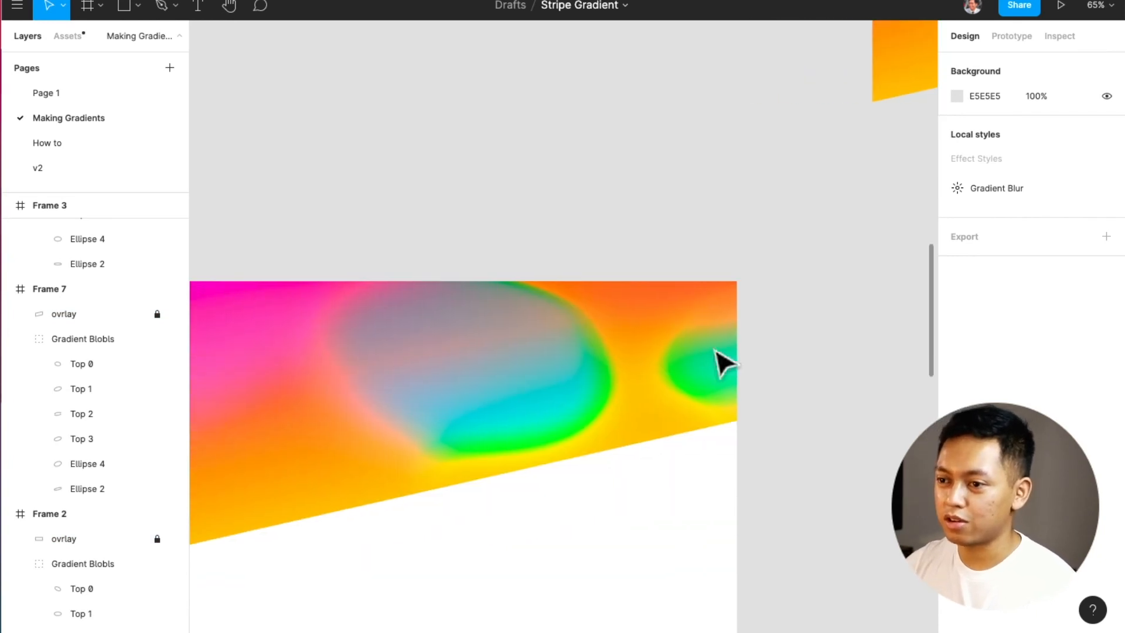
Step: Examine how the skewed gradient of Frame 6 fills the MacBook Pro frame up to its right edge
scroll(725, 363, right, 3)
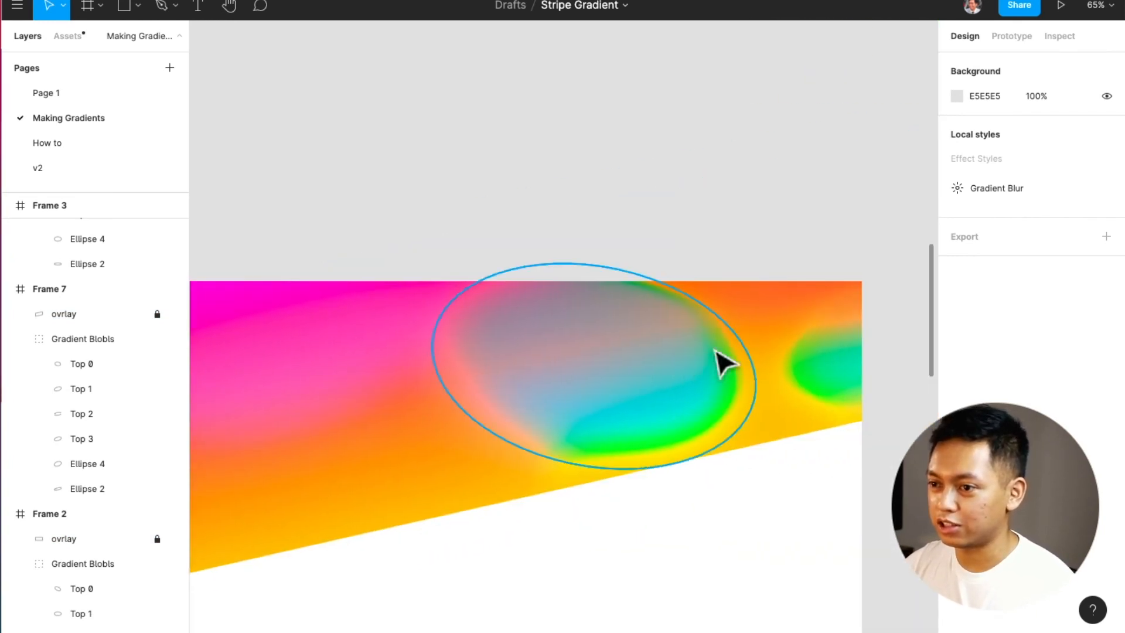
ctrl+scroll(725, 363, down, 1)
ctrl+scroll(725, 363, down, 2)
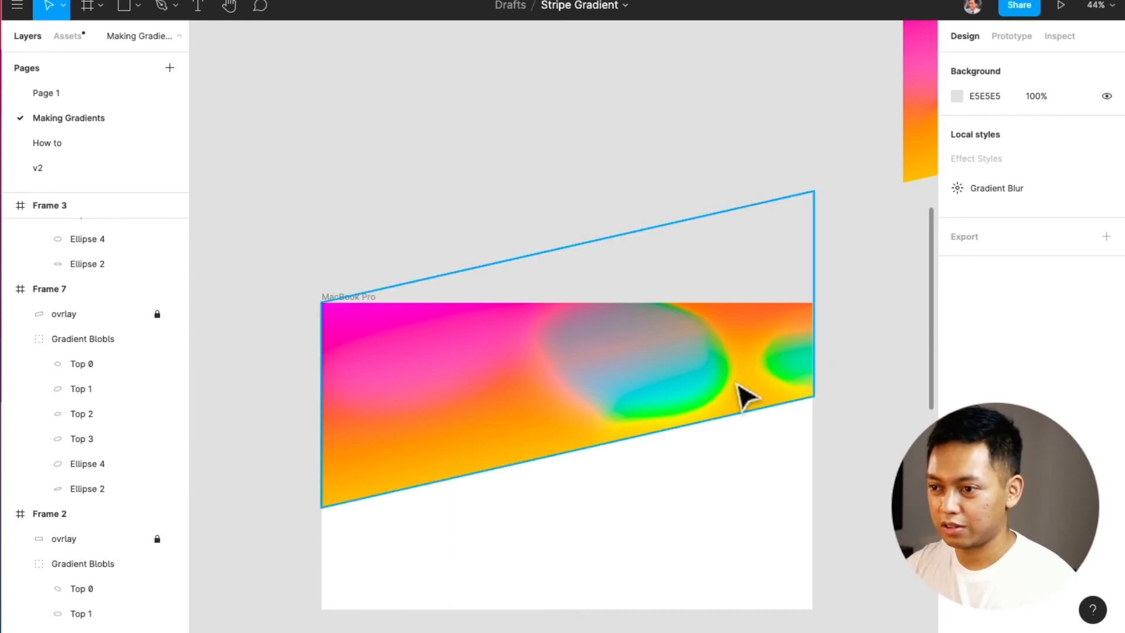
click(820, 363)
click(831, 357)
scroll(832, 357, down, 1)
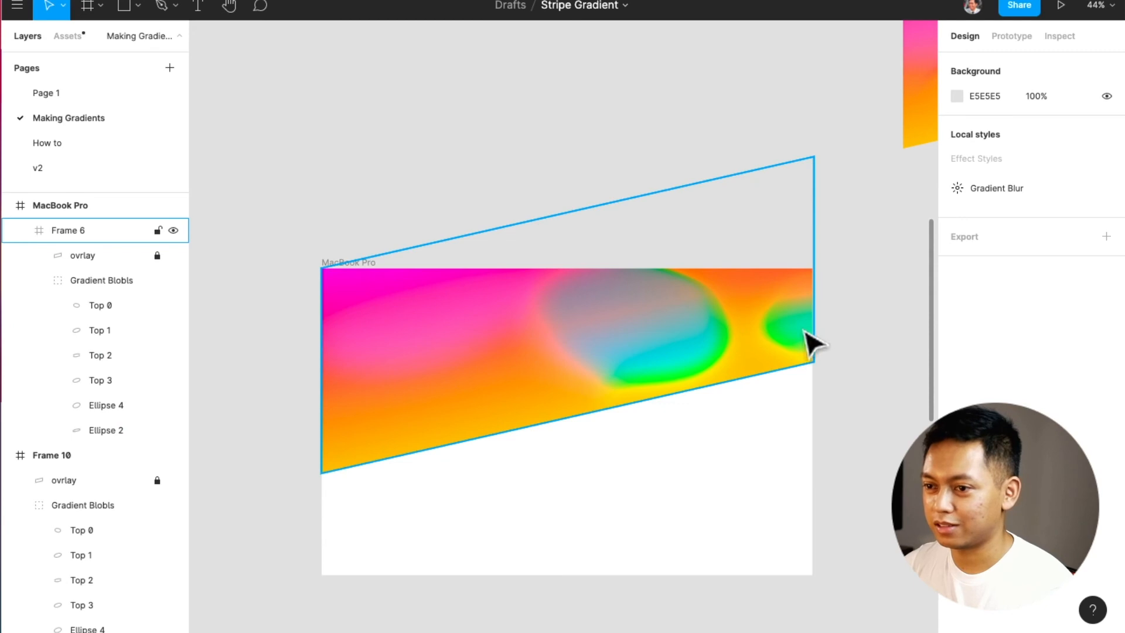
scroll(808, 345, right, 2)
scroll(805, 345, down, 2)
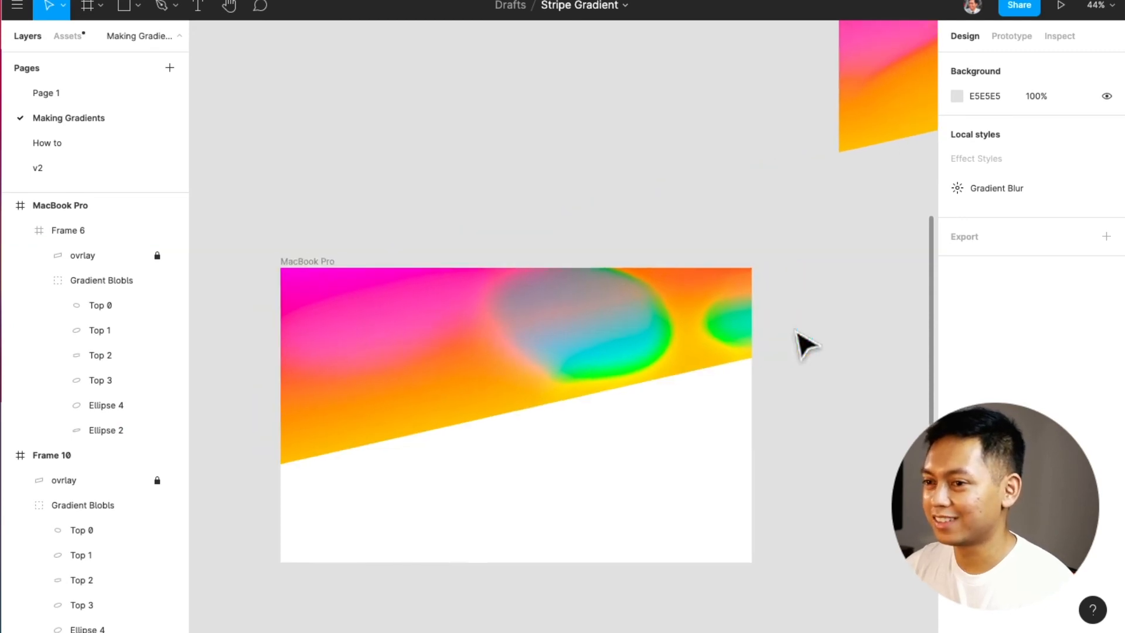
Step: Duplicate the MacBook Pro frame beside the original and delete the gradient from the copy
scroll(805, 346, right, 3)
scroll(805, 346, down, 2)
click(351, 291)
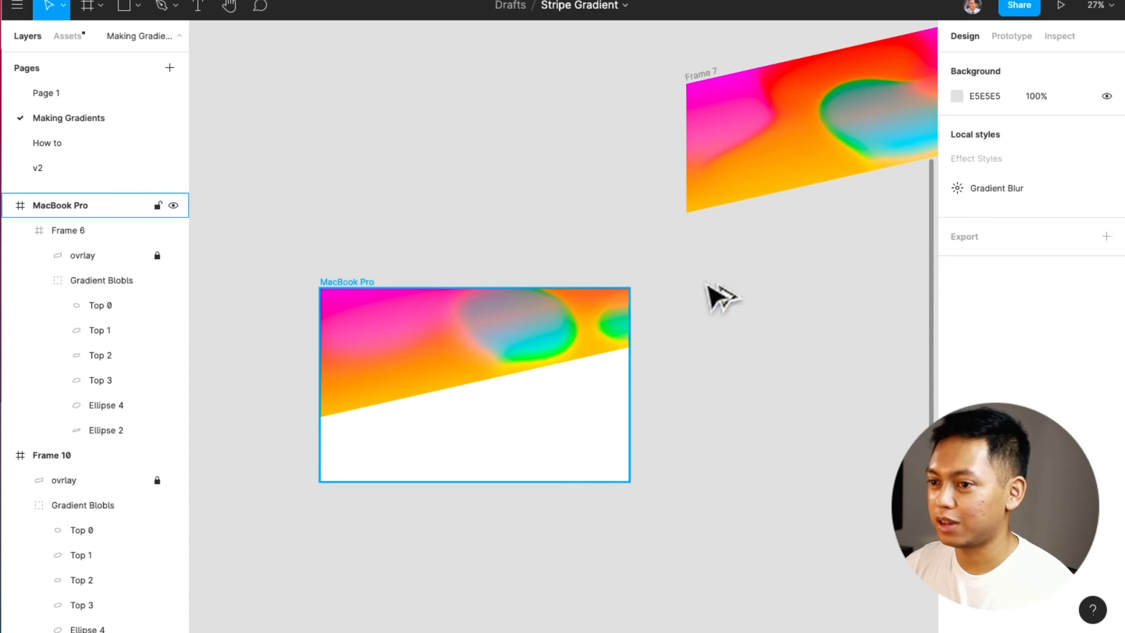
key(ctrl+d)
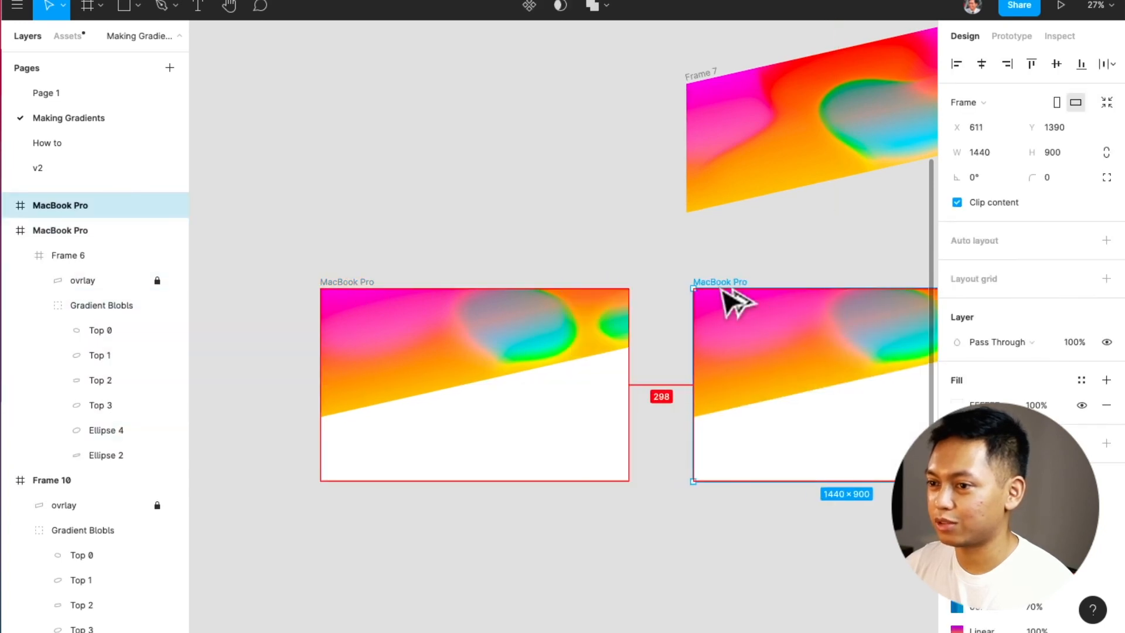
double_click(767, 363)
key(BackSpace)
Step: Duplicate the empty MacBook Pro frame three more times to make an evenly spaced row of five frames
scroll(763, 353, right, 5)
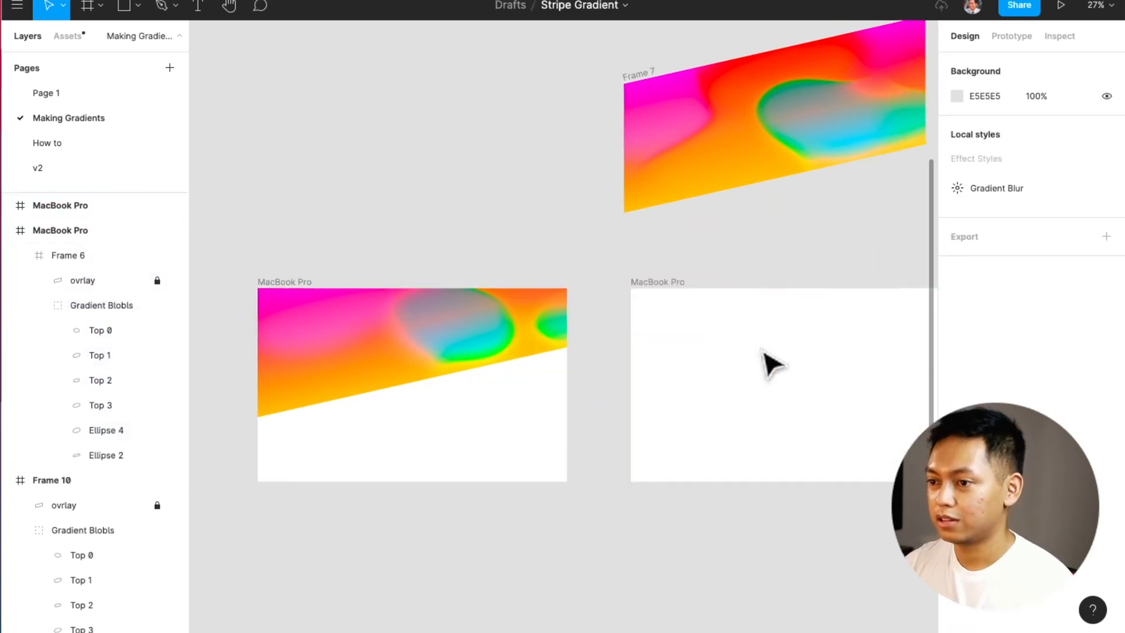
scroll(762, 352, down, 2)
scroll(761, 364, right, 5)
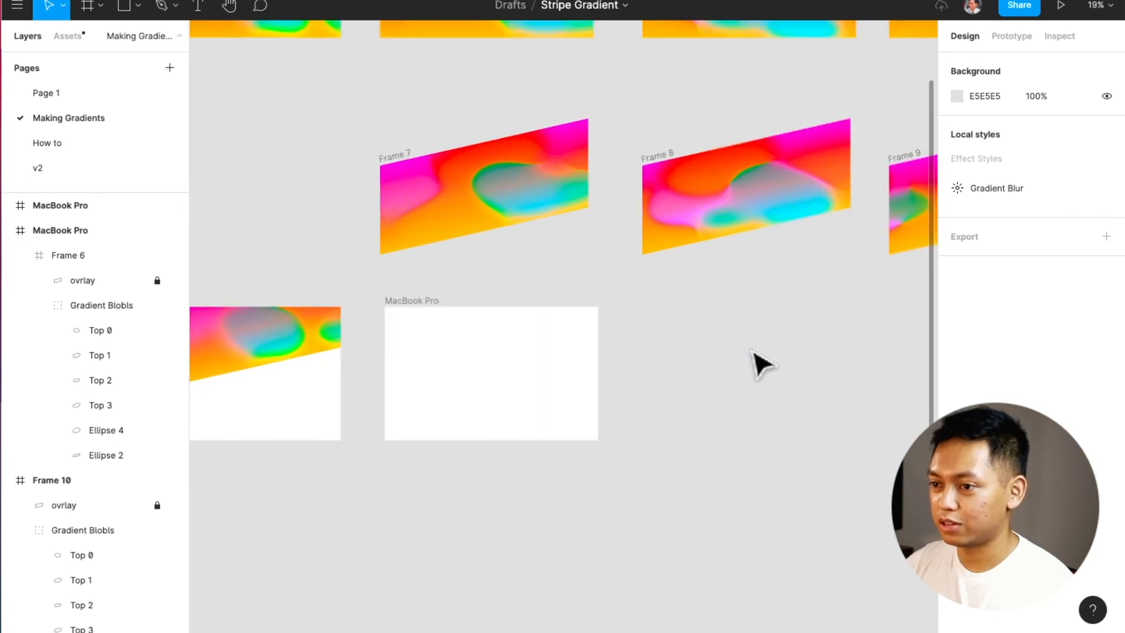
scroll(762, 364, down, 1)
scroll(762, 364, down, 3)
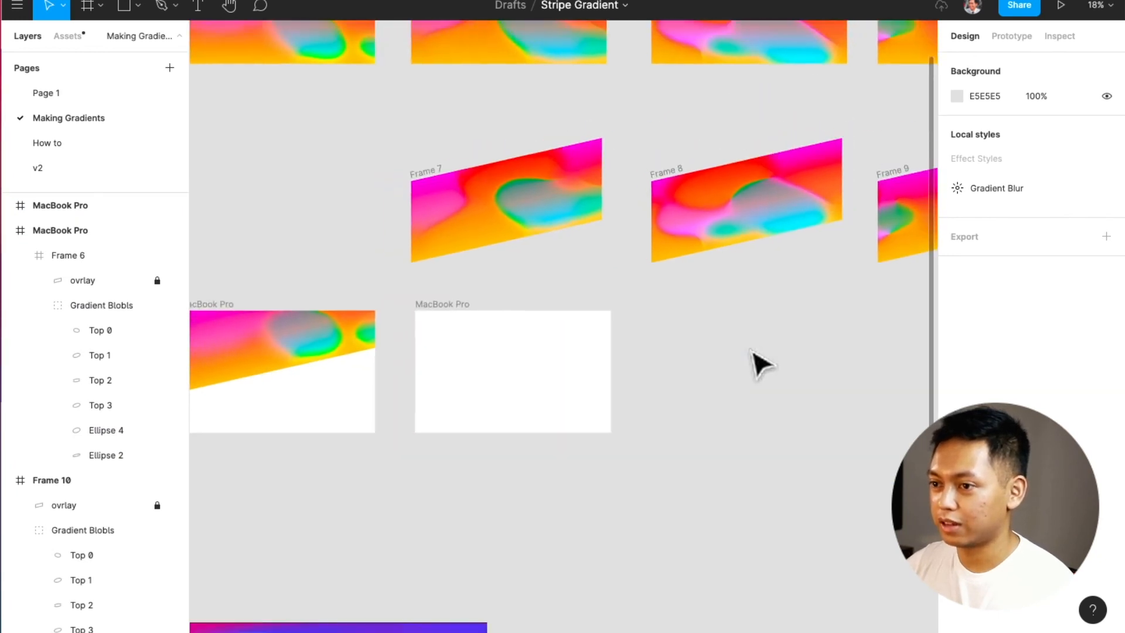
click(487, 310)
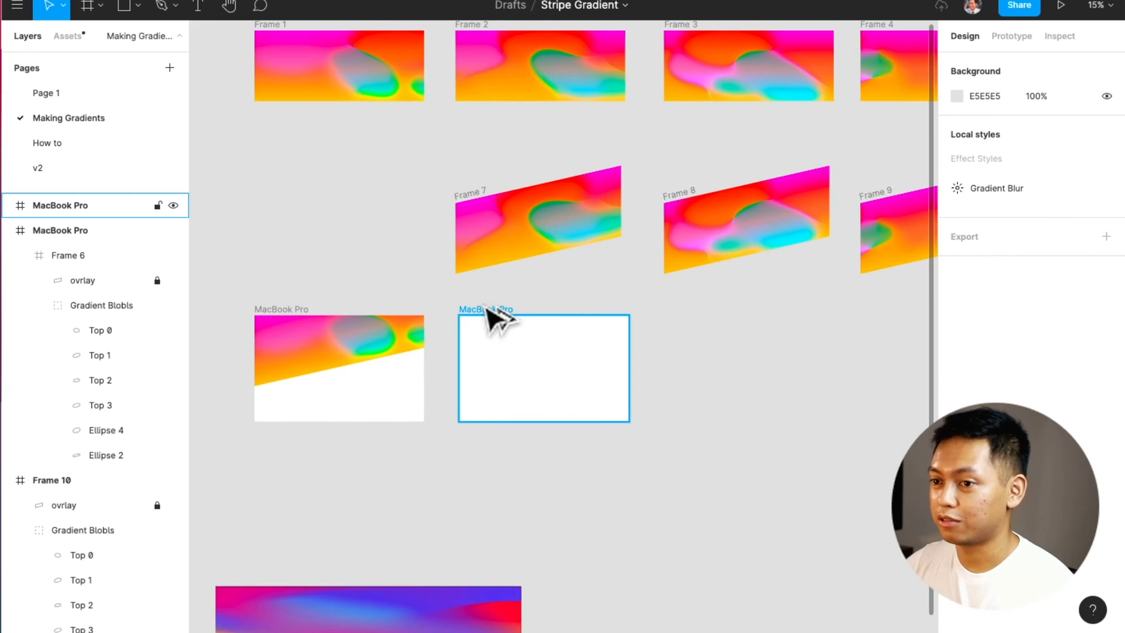
drag(675, 319, 697, 314)
scroll(698, 314, right, 7)
drag(296, 309, 500, 307)
drag(498, 308, 702, 308)
Step: Move Frame 7 into the second MacBook Pro frame, position it at X 0, Y 0 and set its width to 1480
scroll(702, 308, left, 6)
drag(414, 195, 417, 326)
click(1053, 127)
text(0)
key(Return)
click(980, 152)
text(1480)
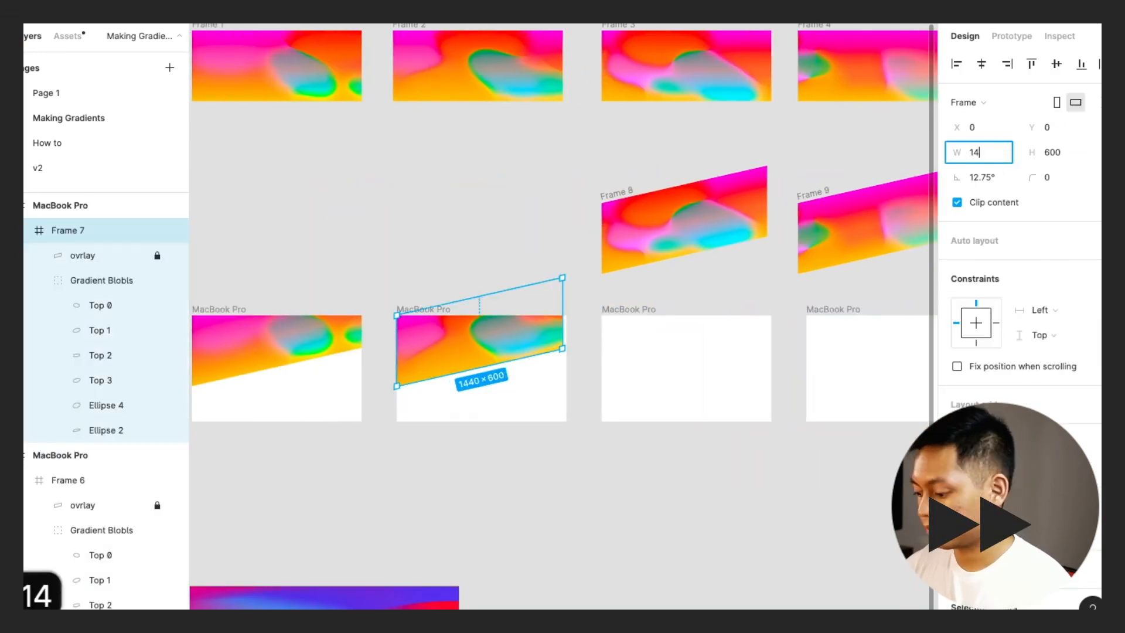
key(Return)
Step: Place Frames 8, 9 and 10 inside the third, fourth and fifth MacBook Pro frames, flush with their upper edges
click(626, 246)
scroll(640, 251, right, 5)
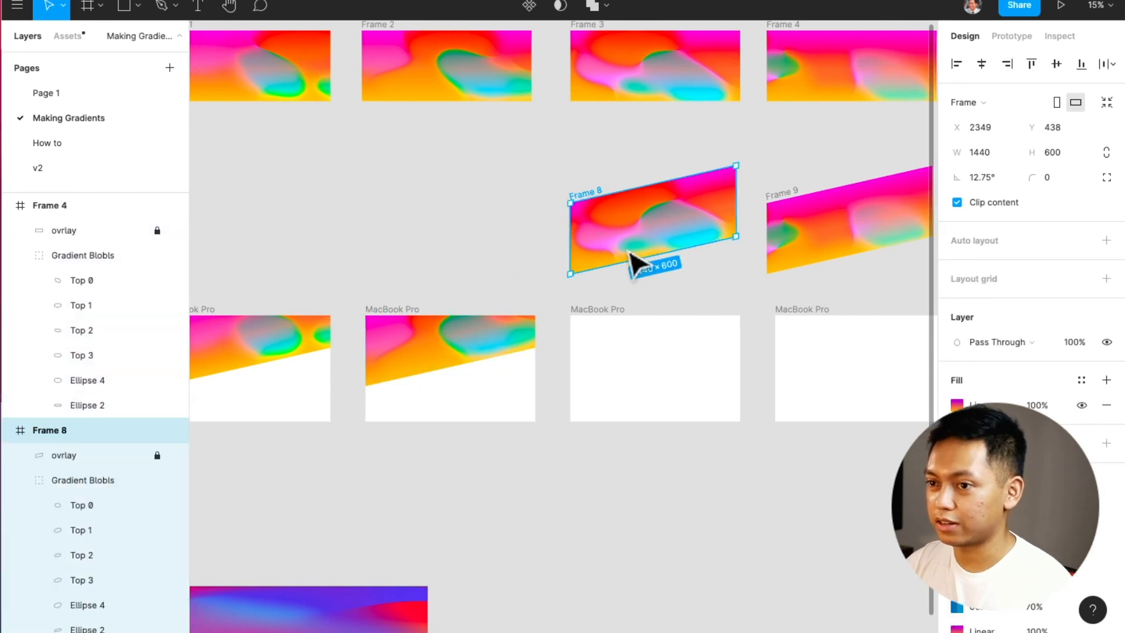
scroll(622, 191, right, 3)
click(445, 287)
drag(286, 191, 286, 302)
drag(486, 186, 497, 297)
drag(683, 191, 683, 303)
click(790, 474)
Step: Connect the first MacBook Pro frame to the second with an On click, Smart animate prototype interaction
scroll(800, 486, left, 1)
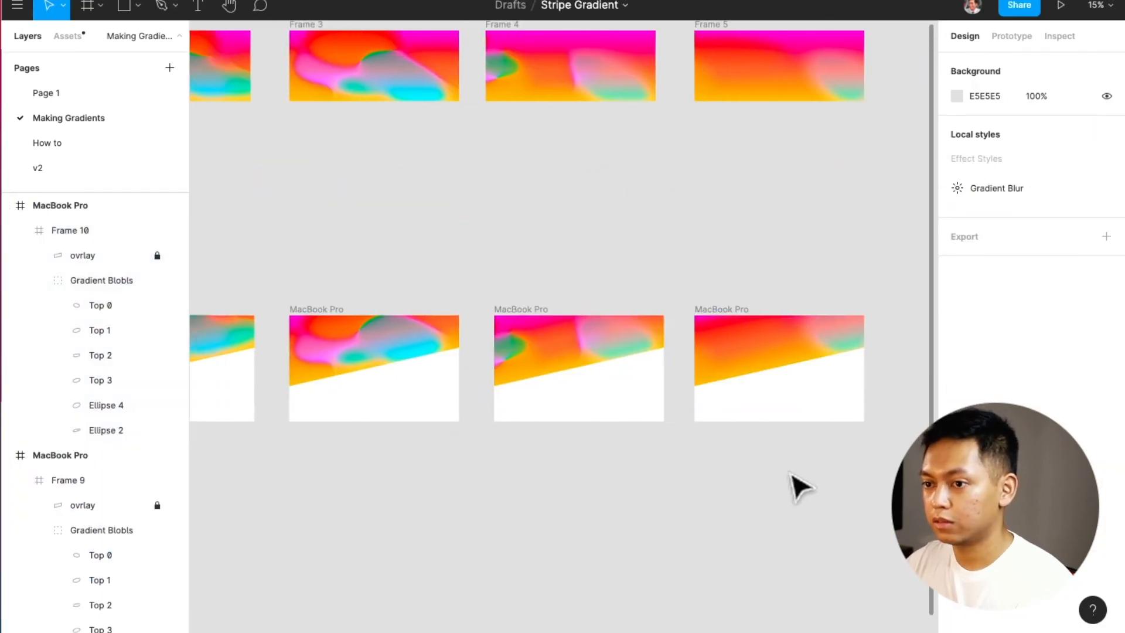
scroll(800, 487, left, 6)
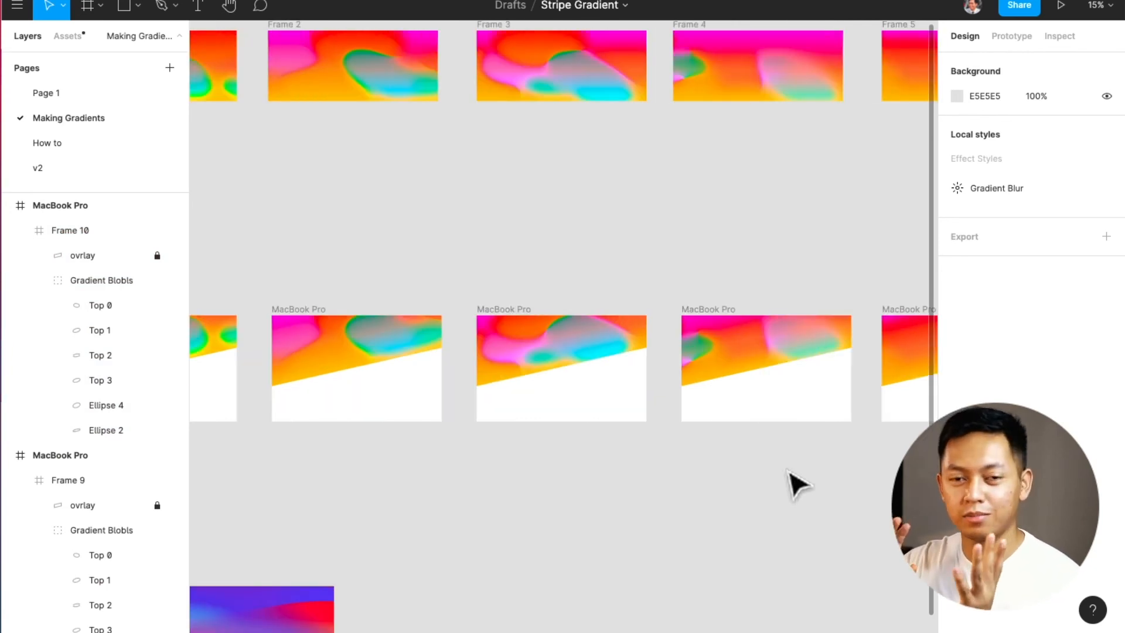
scroll(755, 459, left, 7)
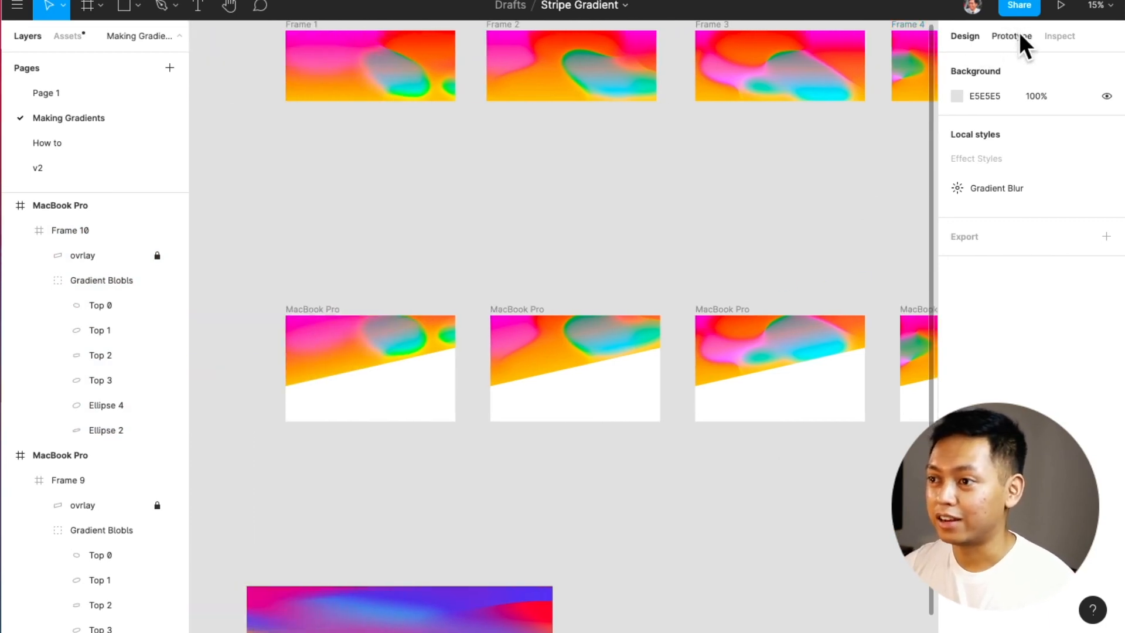
click(1020, 35)
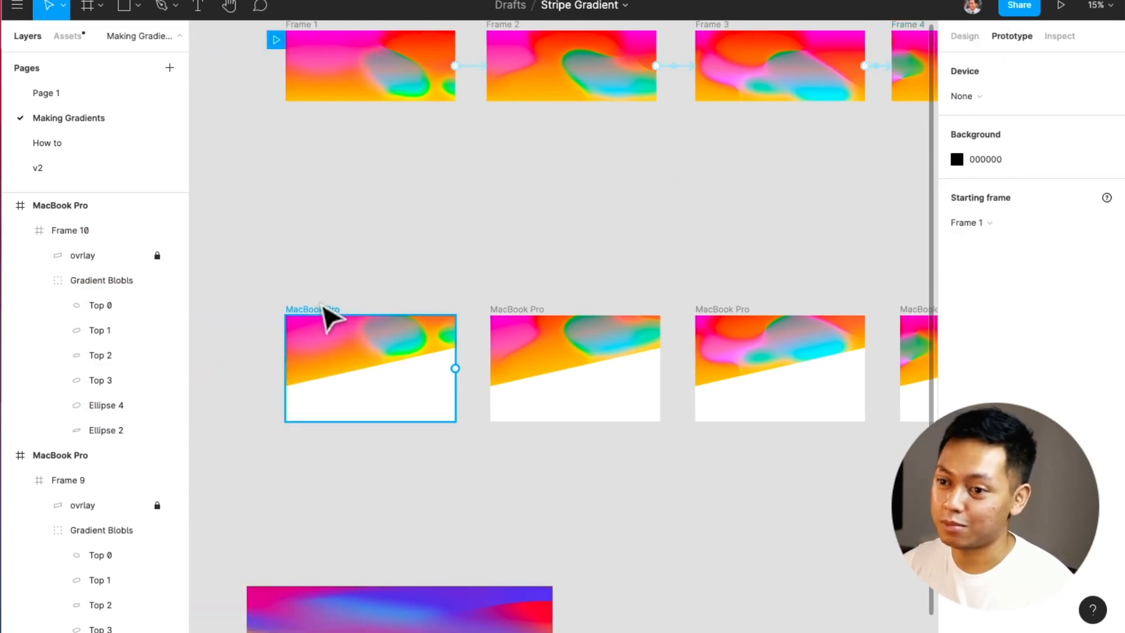
click(440, 343)
drag(455, 368, 616, 418)
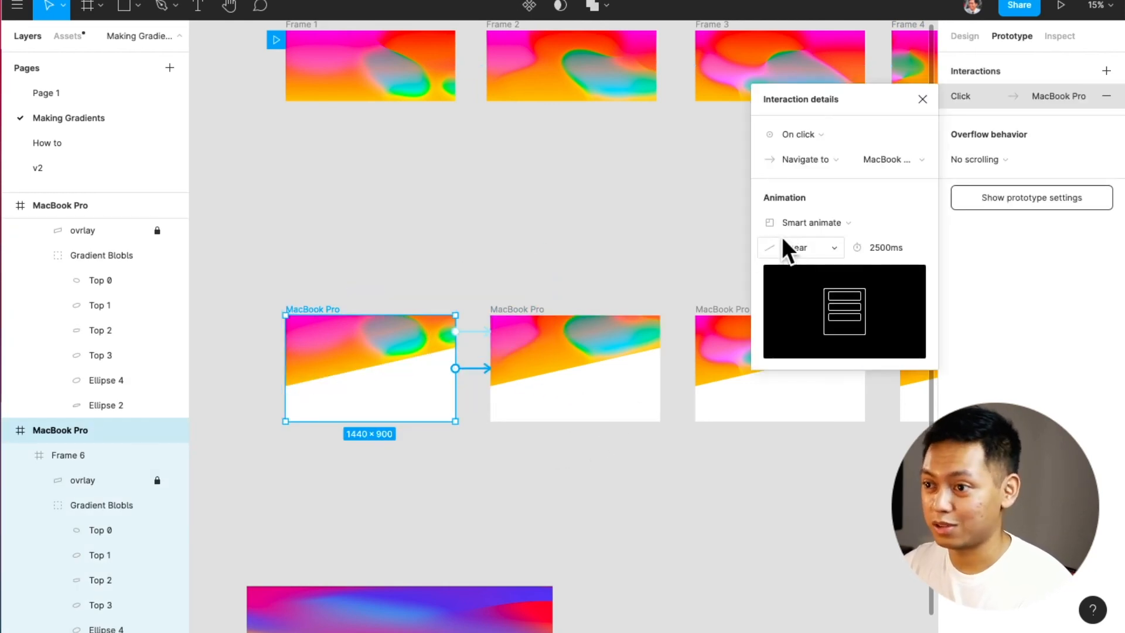
Step: Connect the second MacBook Pro frame to the third with Smart animate and set the trigger to After delay
click(533, 311)
drag(660, 369, 852, 426)
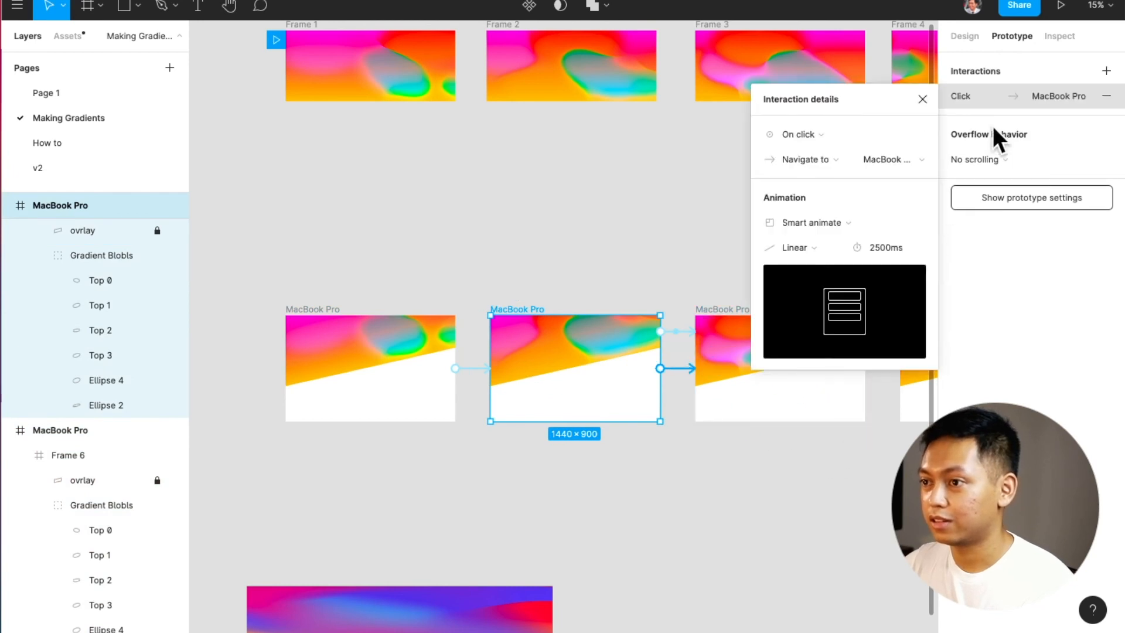
click(820, 137)
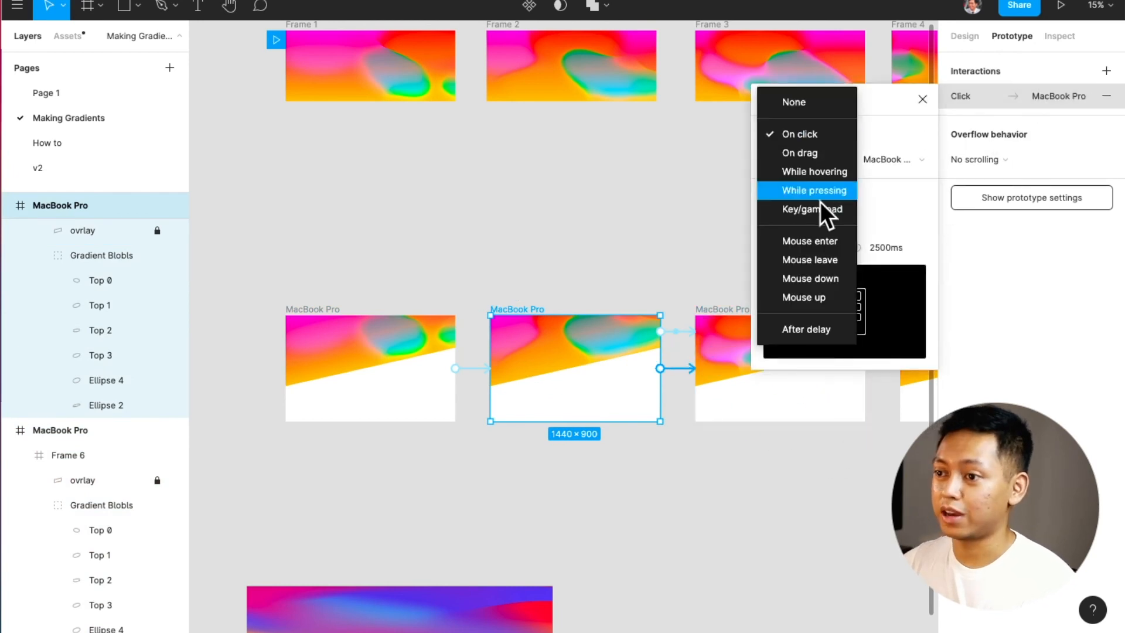
click(817, 329)
Step: Connect the third MacBook Pro frame to the fourth with Smart animate, triggered After delay of 1 ms
scroll(746, 414, right, 6)
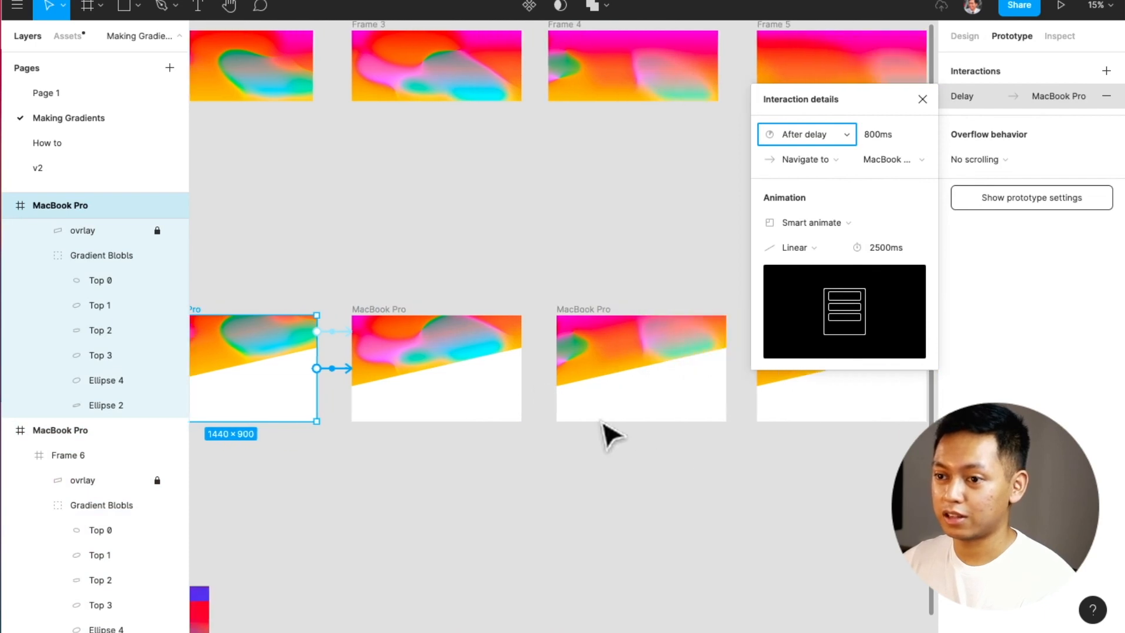
click(524, 370)
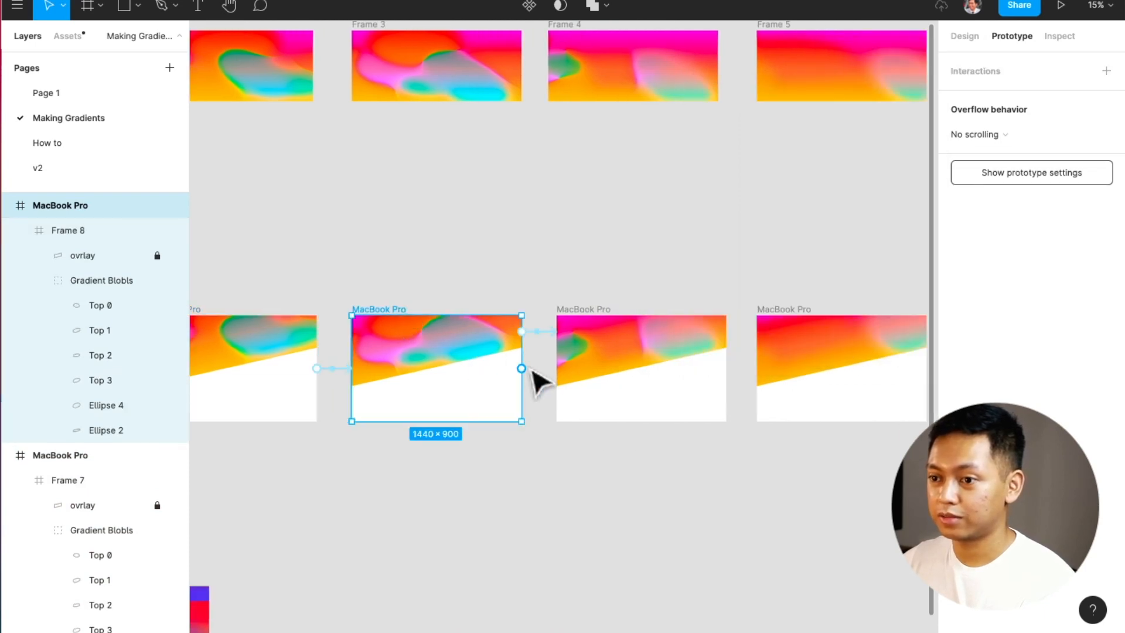
drag(521, 369, 650, 428)
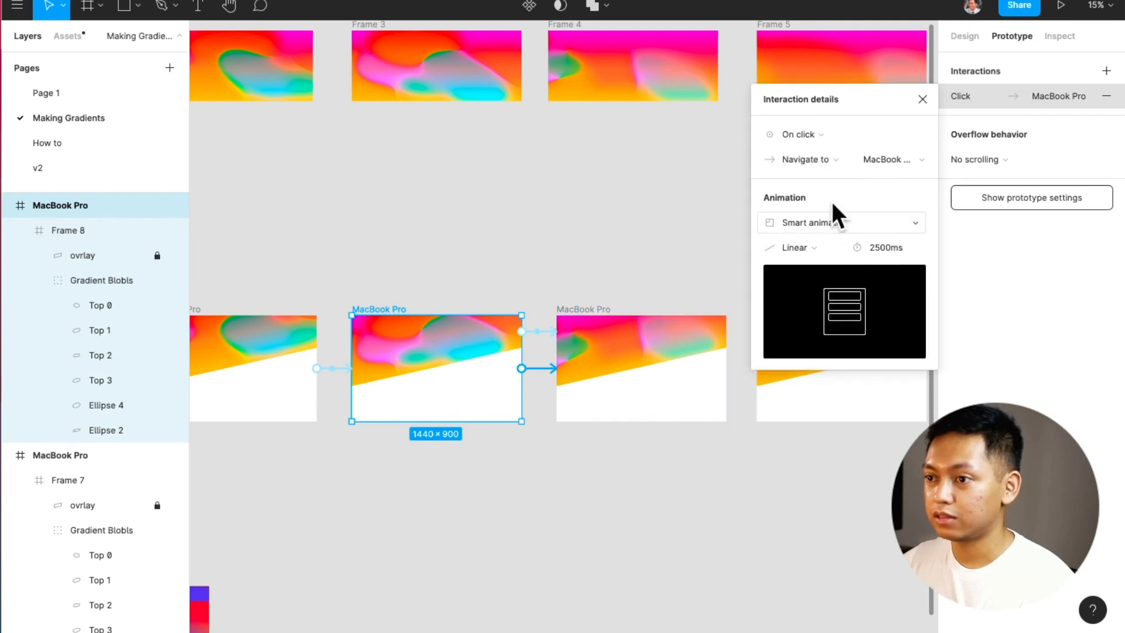
click(821, 134)
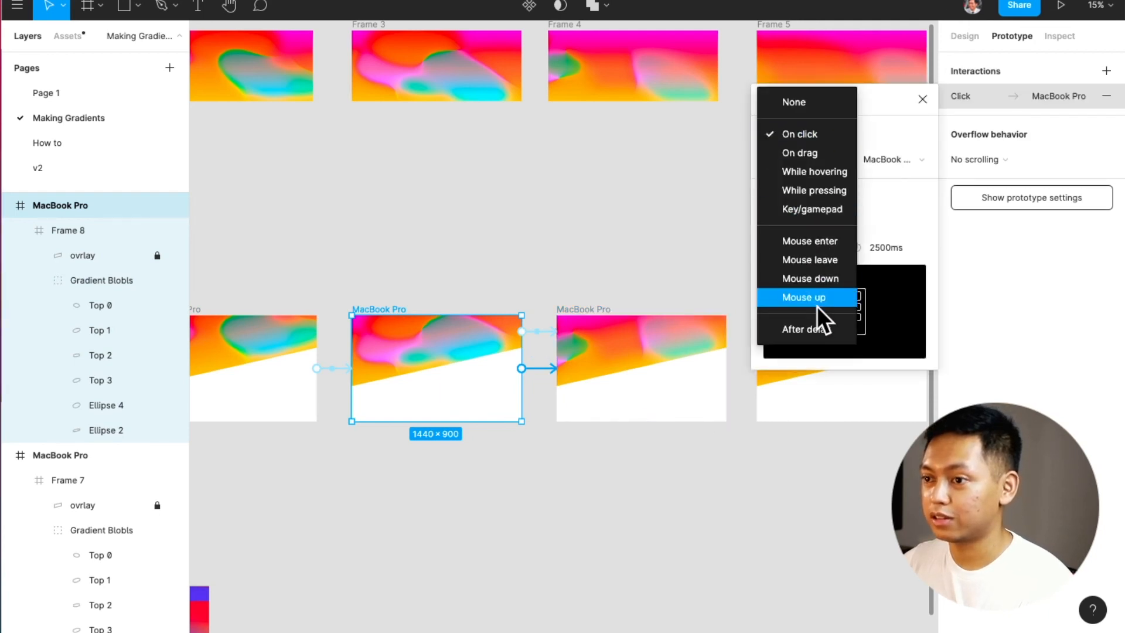
click(818, 329)
click(880, 135)
text(1)
key(Return)
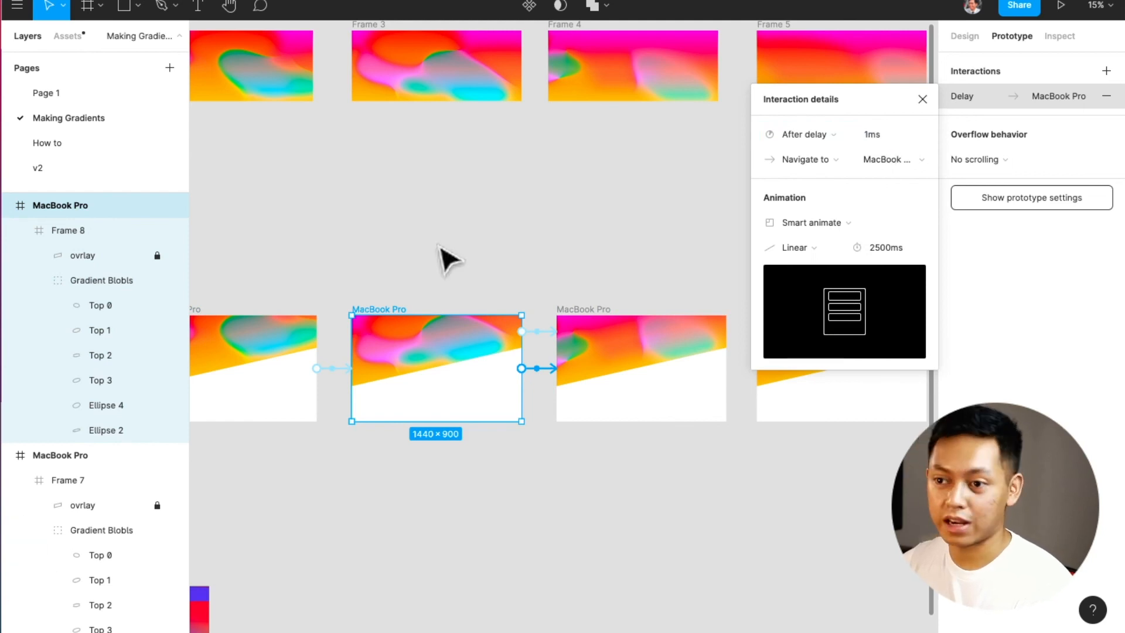
Step: Set the delay of the second MacBook Pro frame's interaction to 1 ms
click(205, 322)
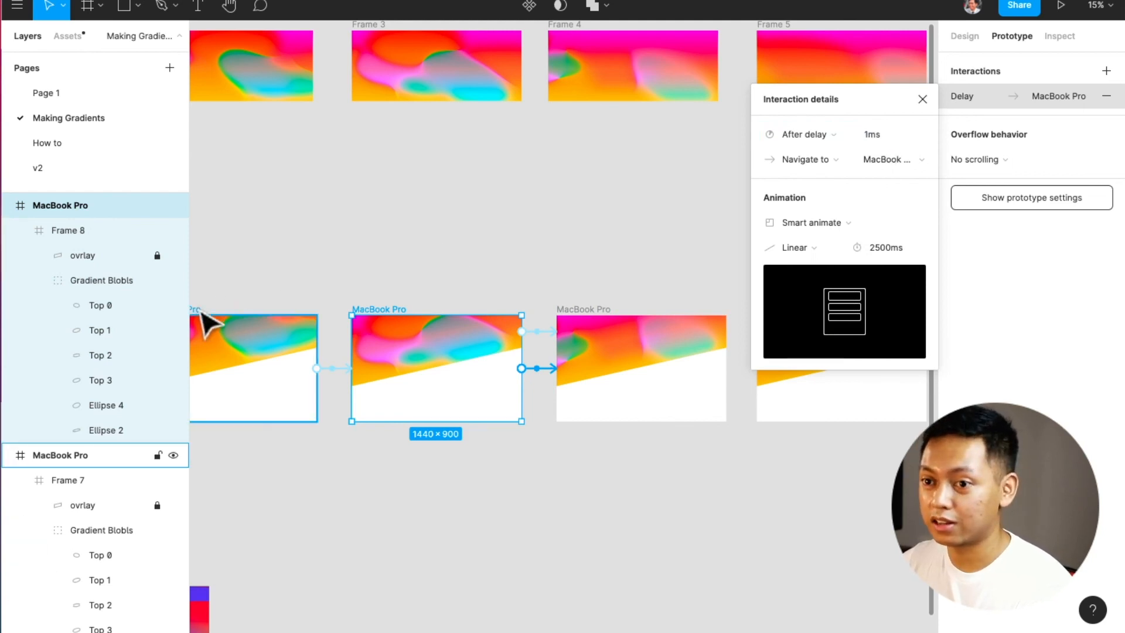
click(958, 96)
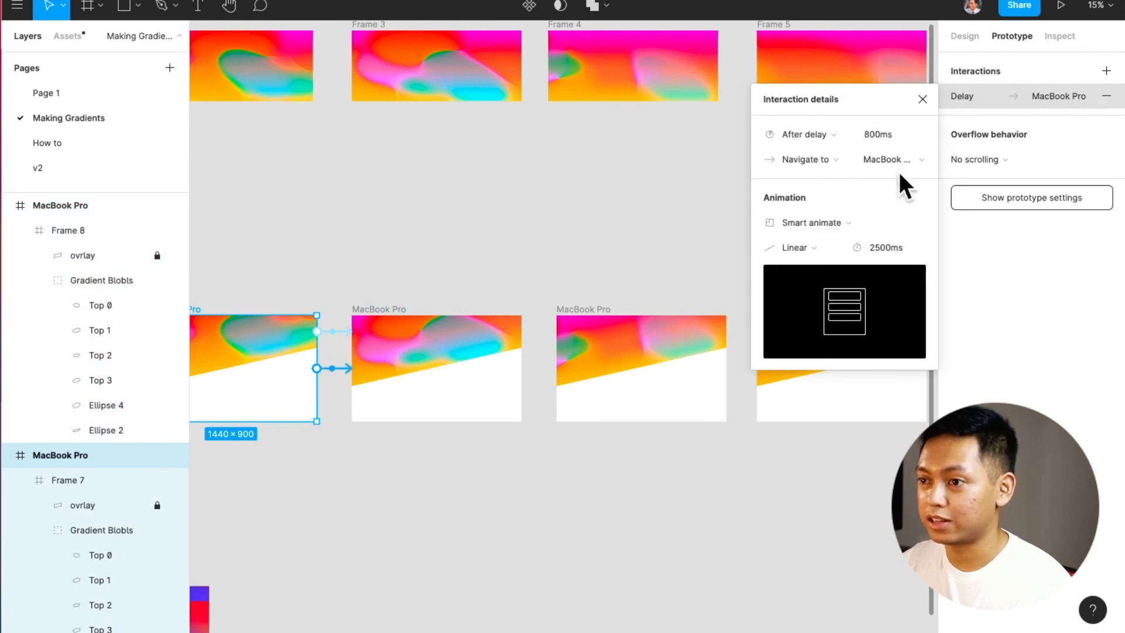
click(882, 134)
text(1)
key(Return)
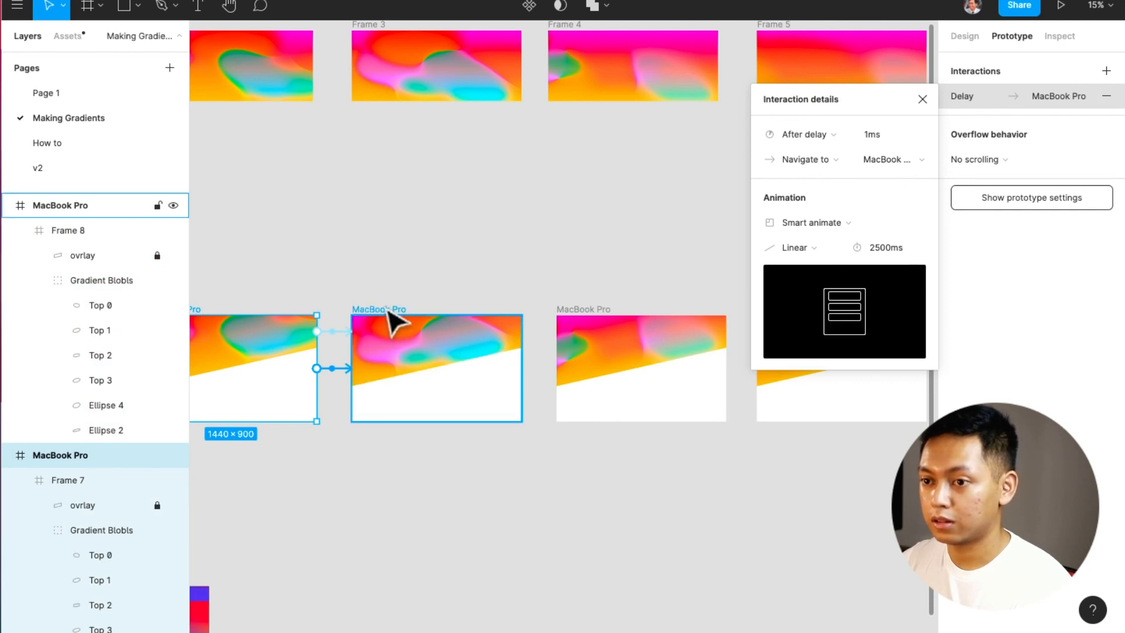
Step: Connect the fourth MacBook Pro frame to the fifth with Smart animate, triggered After delay of 1 ms
click(431, 374)
scroll(433, 375, right, 3)
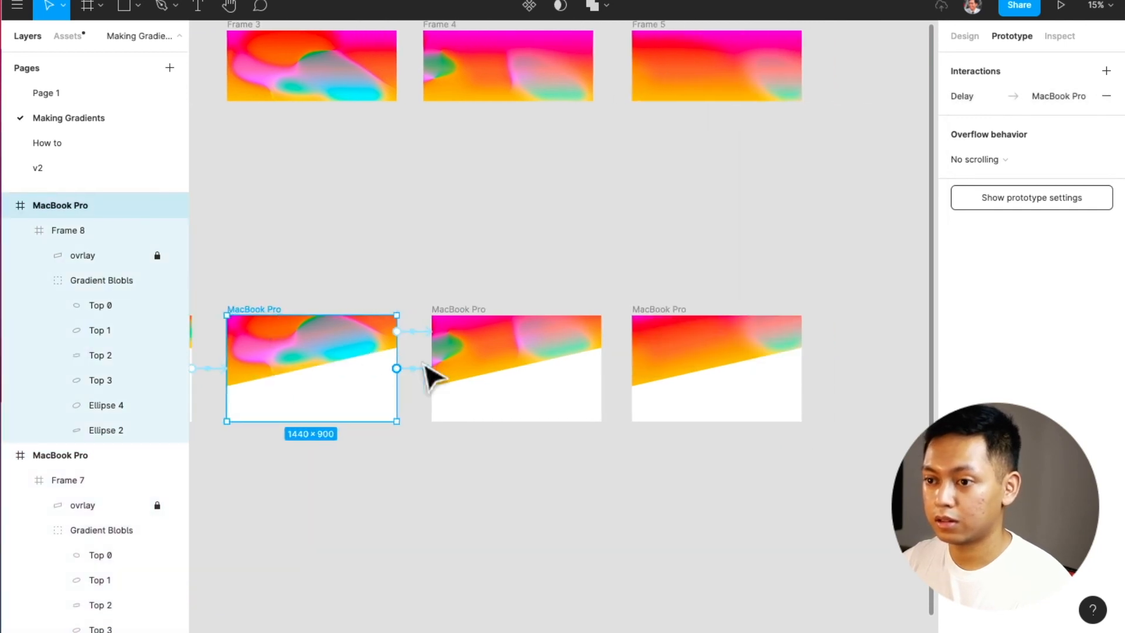
click(472, 316)
drag(601, 368, 664, 405)
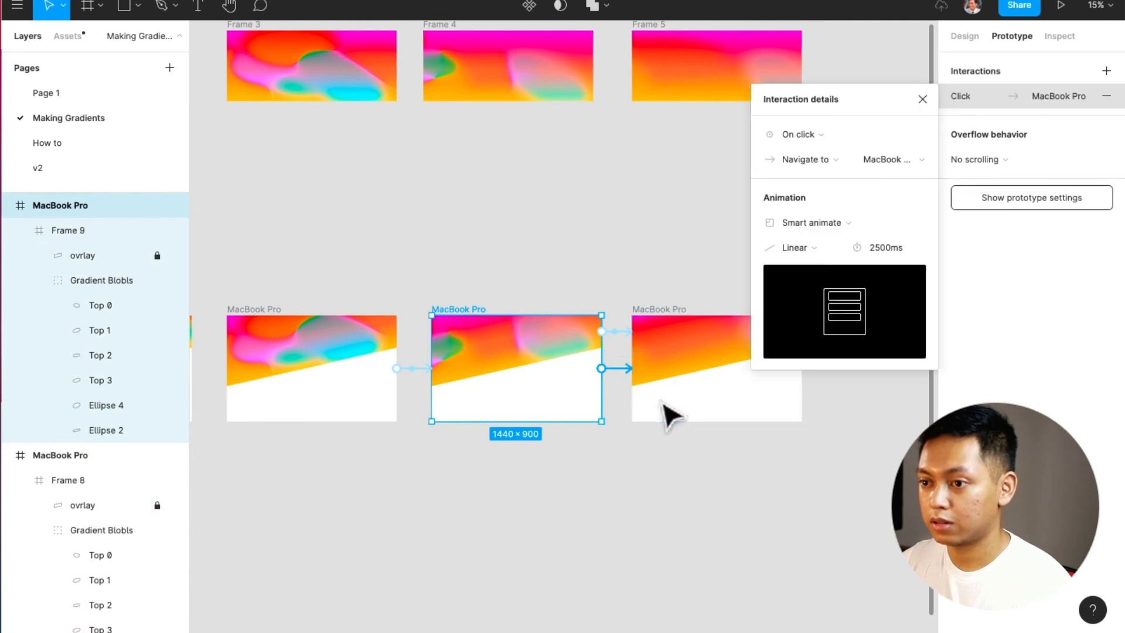
click(831, 134)
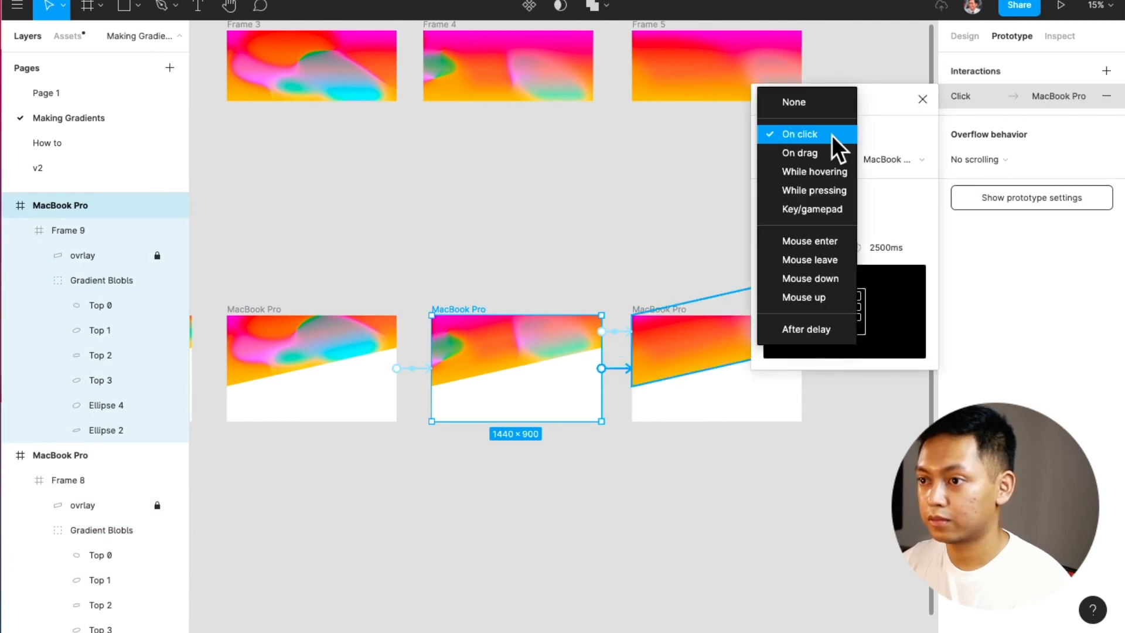
click(824, 323)
click(886, 136)
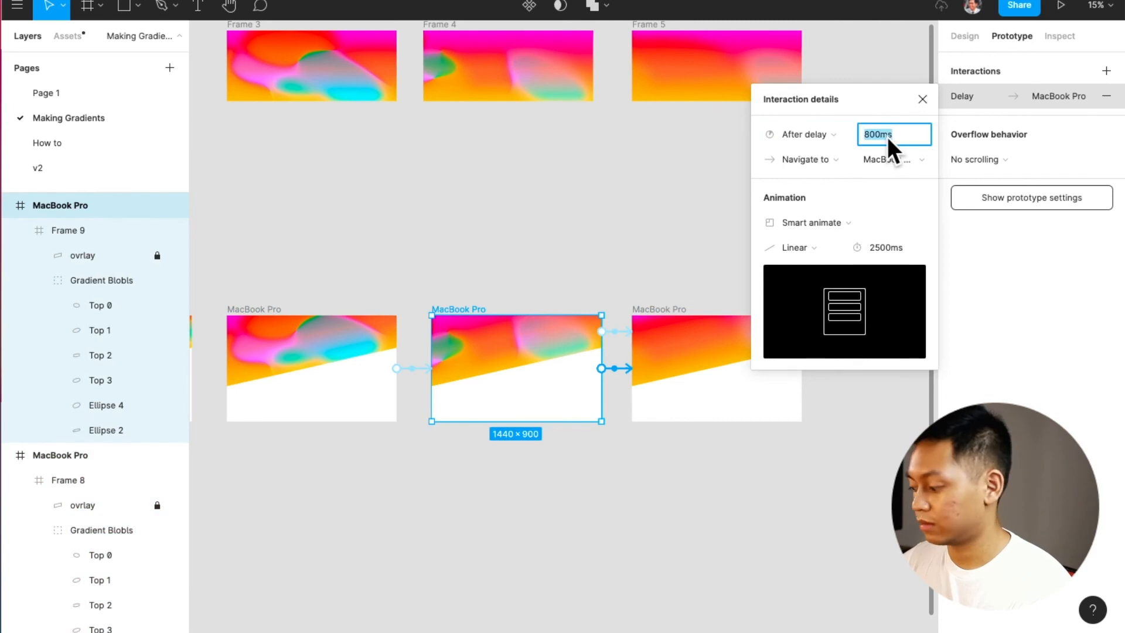
text(1)
key(Return)
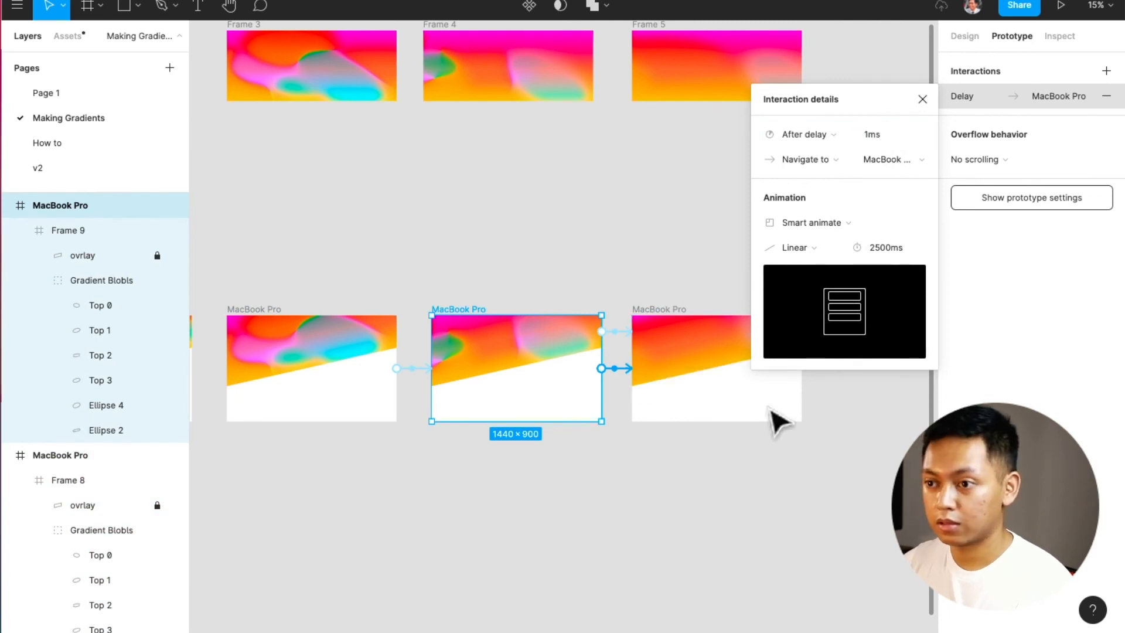
Step: Move the prototype's starting point from Frame 1 to the first MacBook Pro frame
click(761, 462)
scroll(723, 446, left, 8)
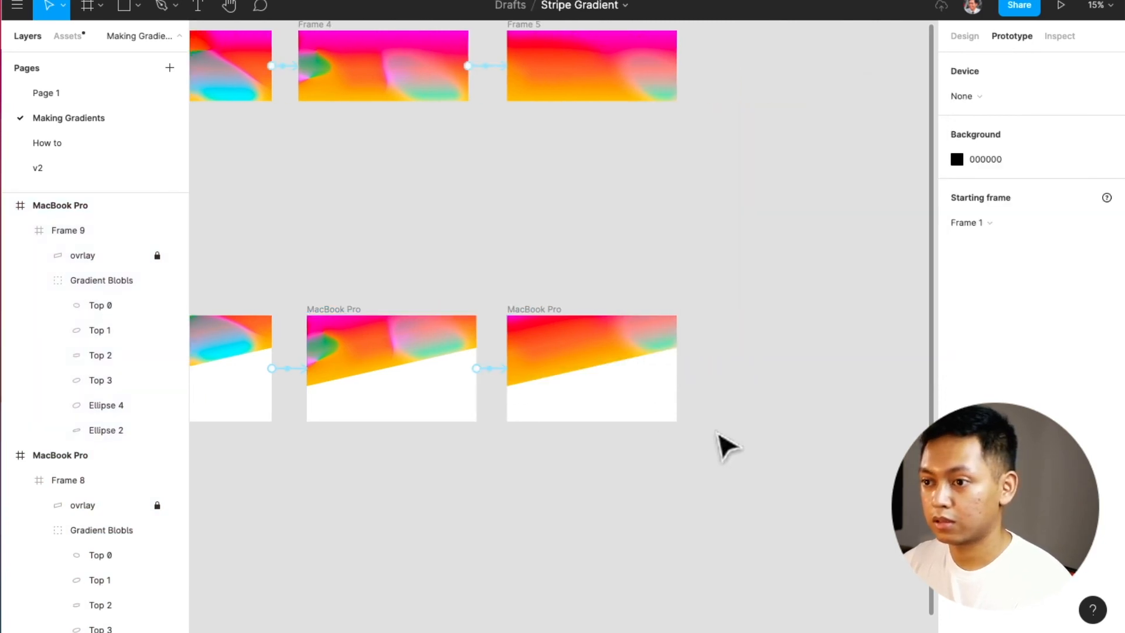
scroll(725, 445, left, 2)
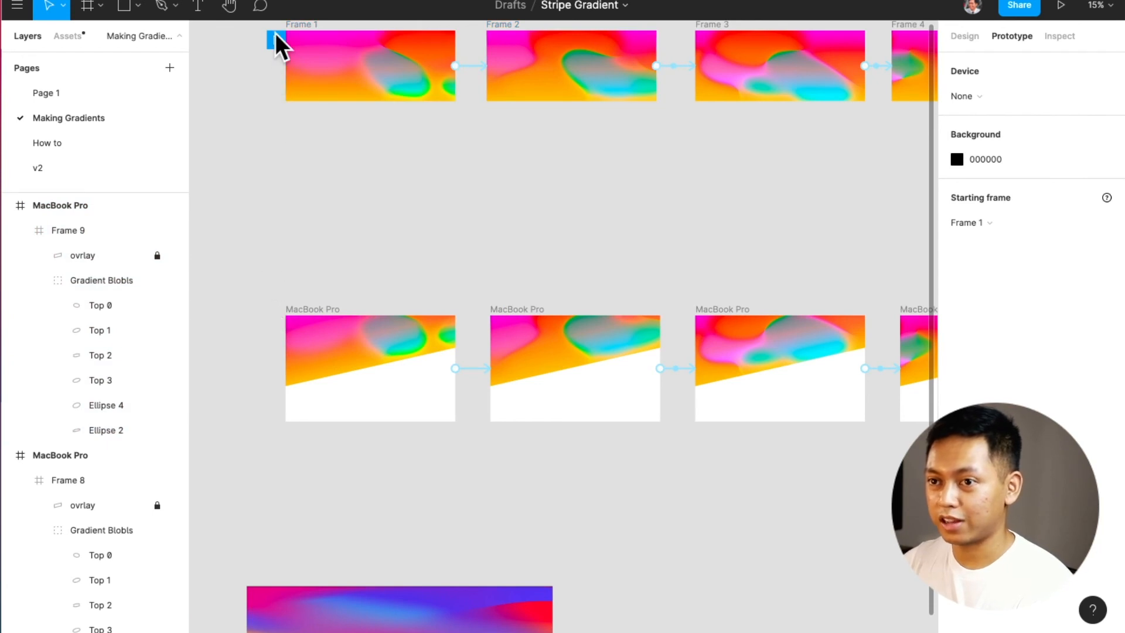
click(273, 317)
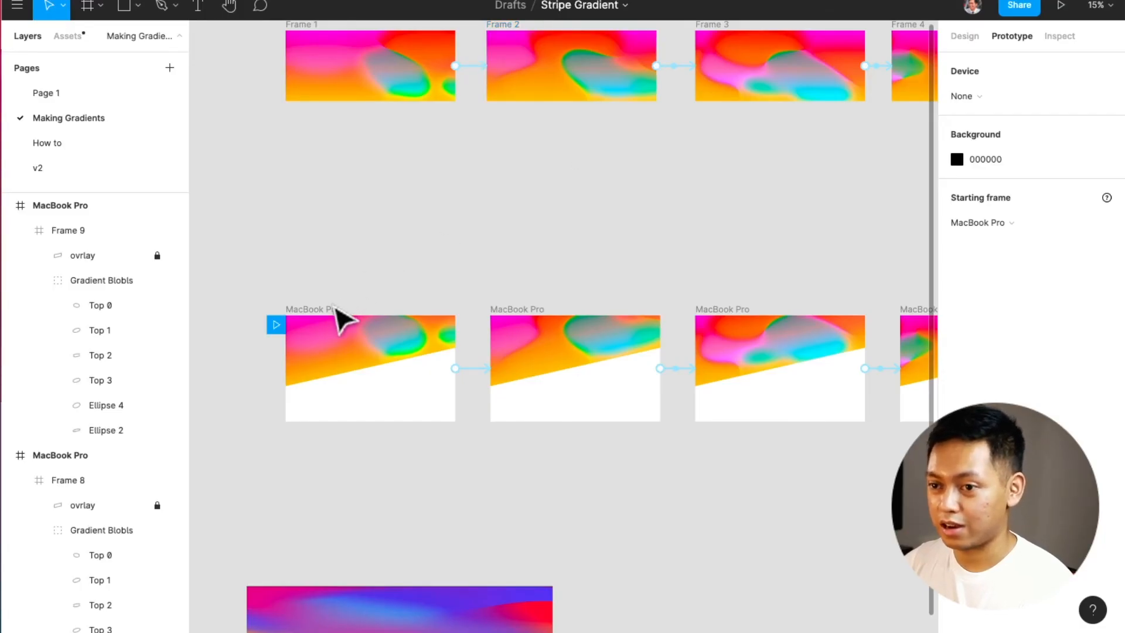
Step: Play the prototype from the first MacBook Pro frame, watch the transition between frames, and return to the canvas
click(359, 326)
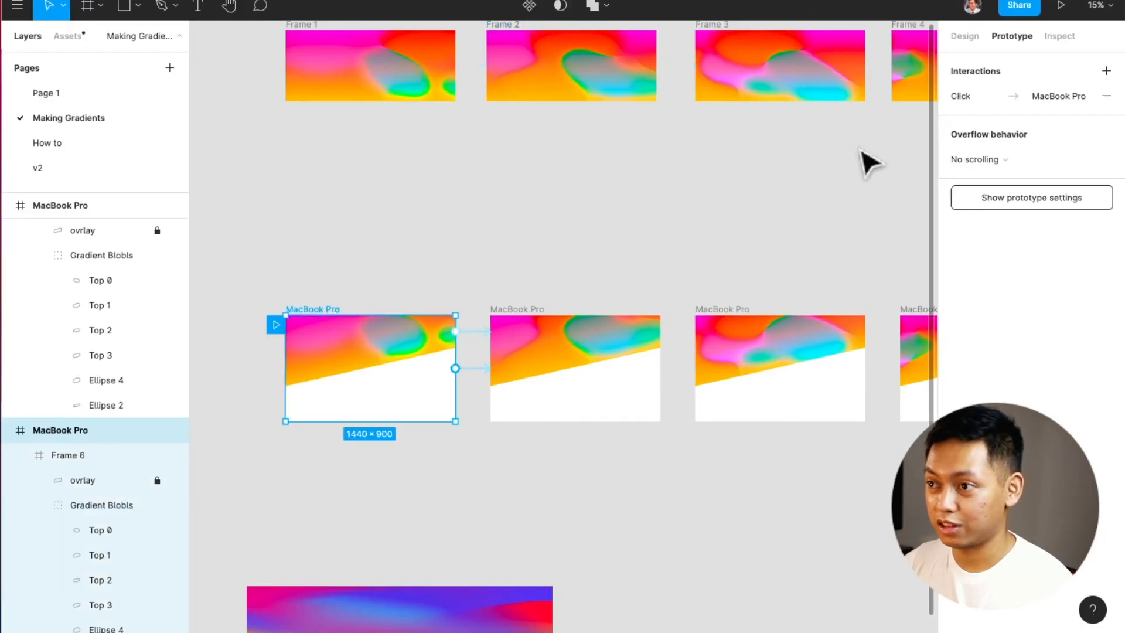
click(1066, 3)
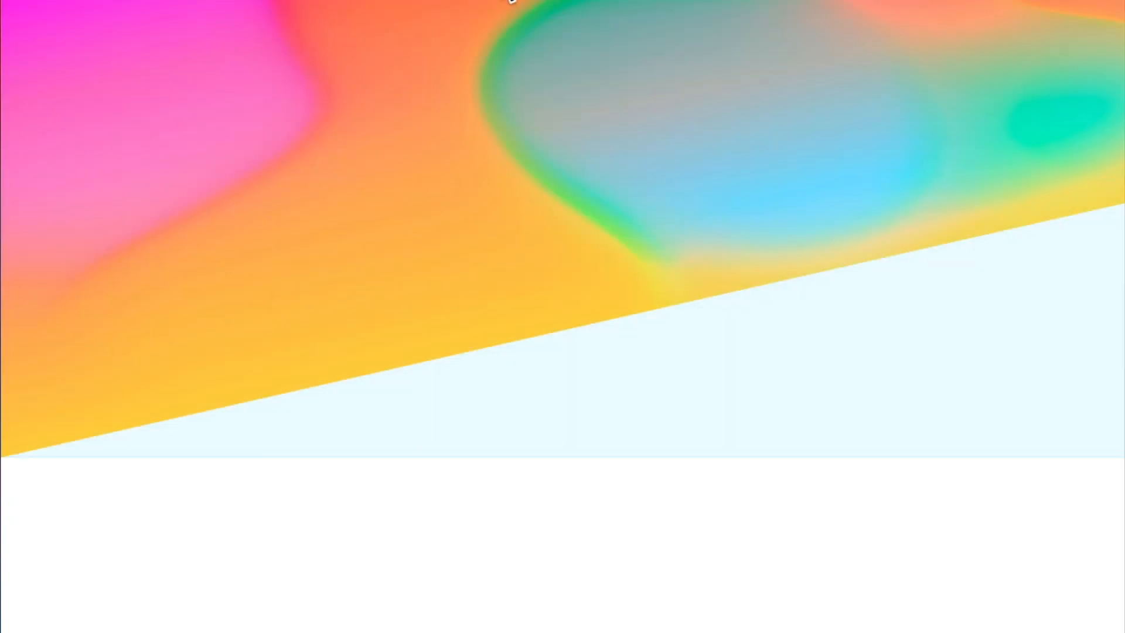
mouse_move(509, 1)
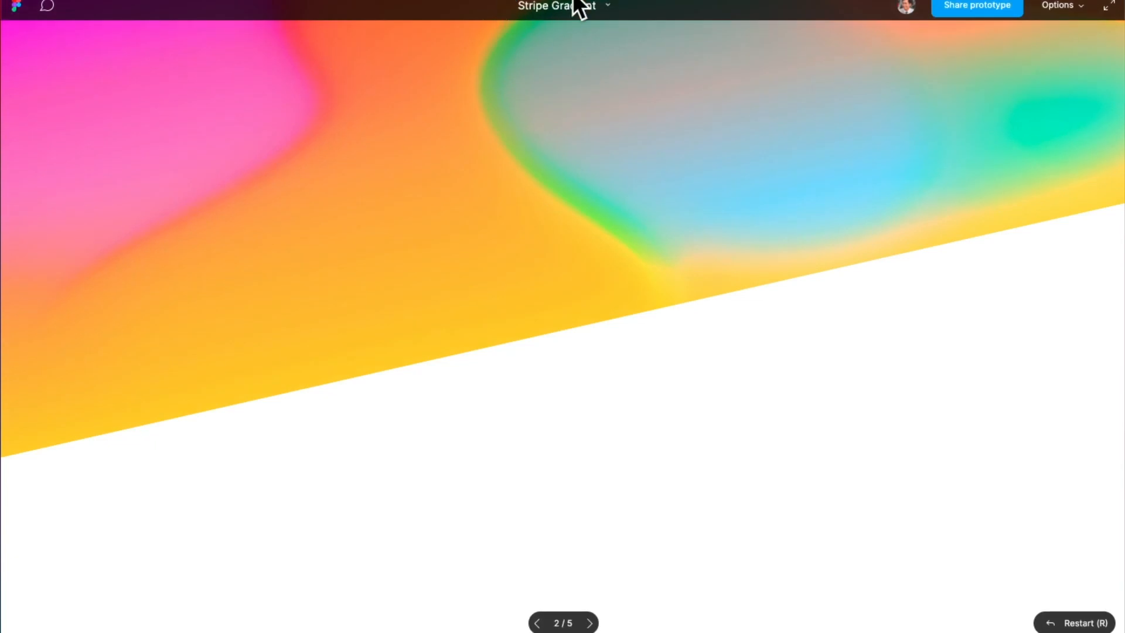
key(super+w)
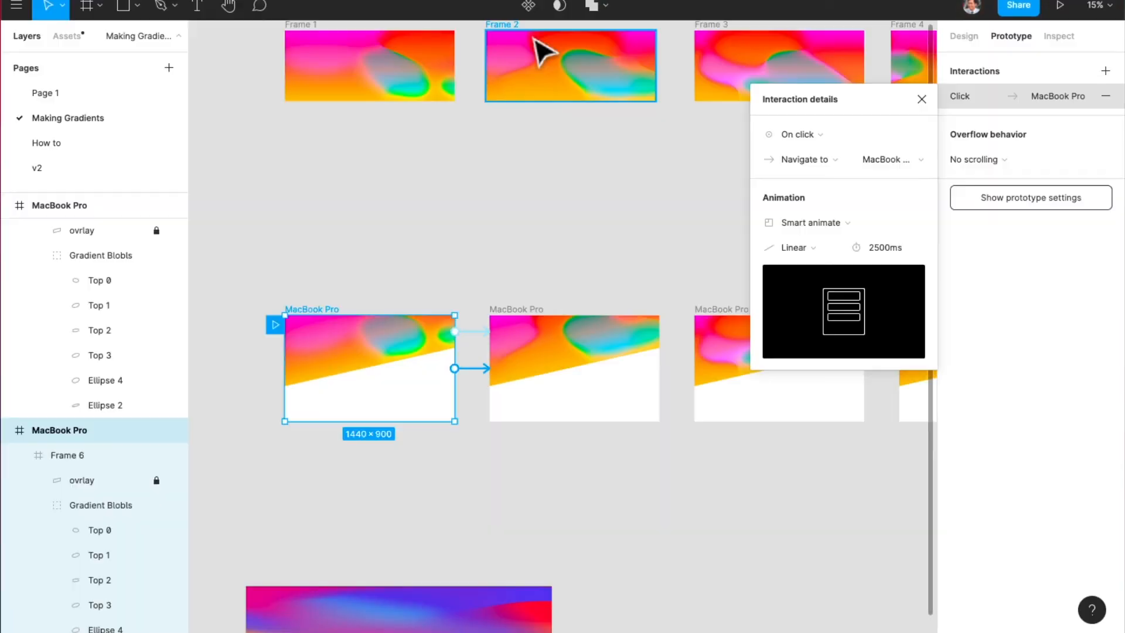
click(565, 214)
Step: Rename the five skewed gradient frames inside the MacBook Pro frames, all together, as "Gradient Animation"
scroll(565, 205, up, 1)
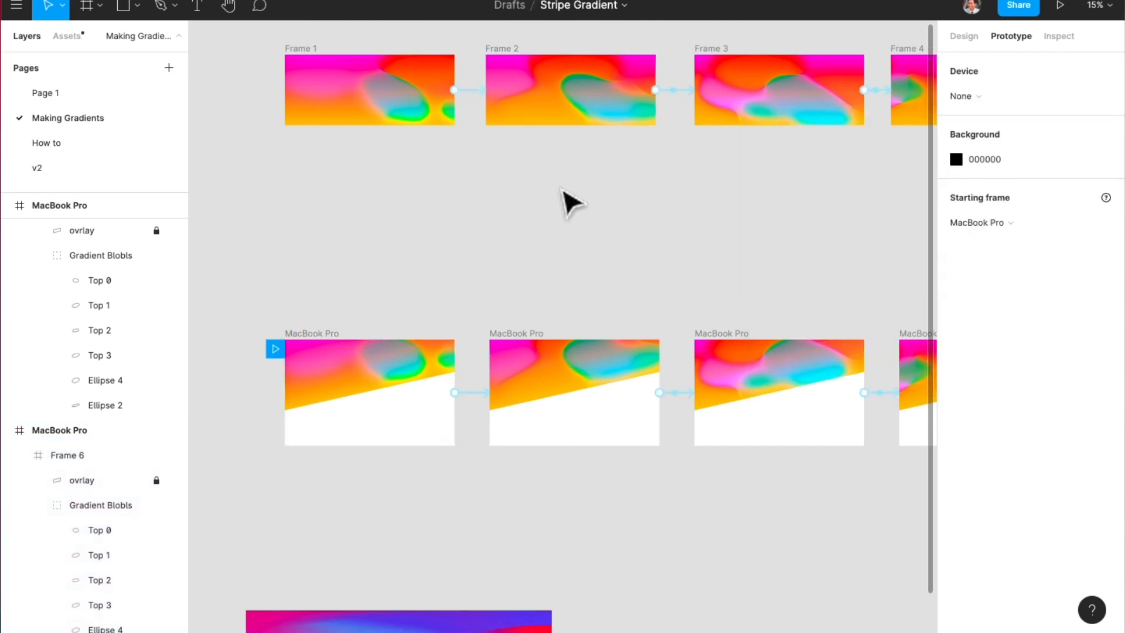
scroll(568, 114, right, 5)
scroll(576, 123, right, 10)
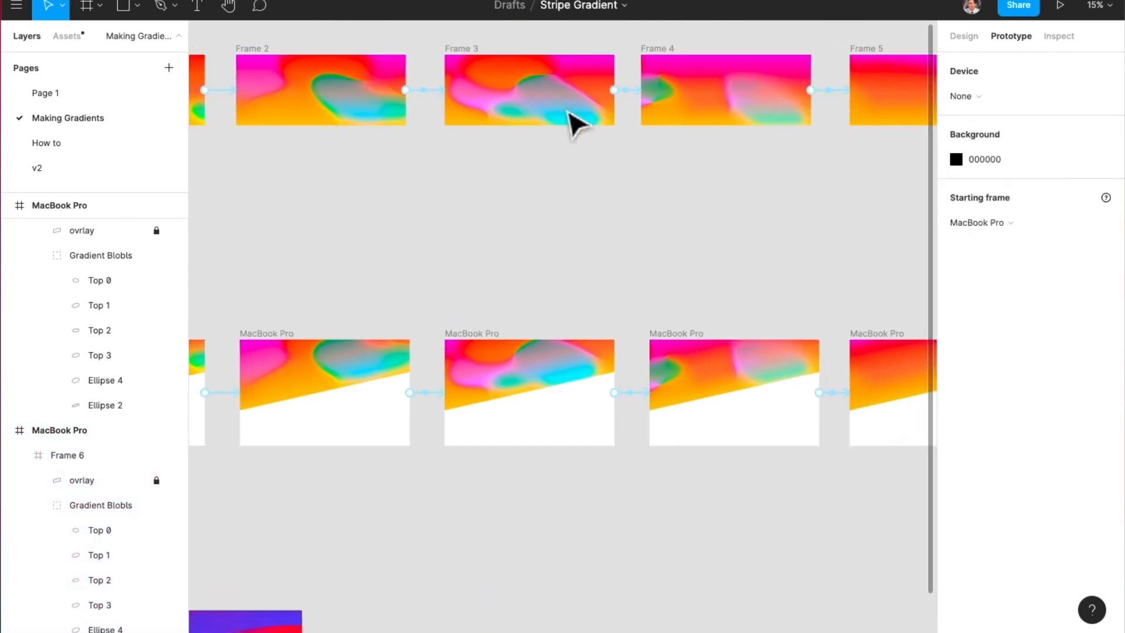
scroll(674, 94, left, 13)
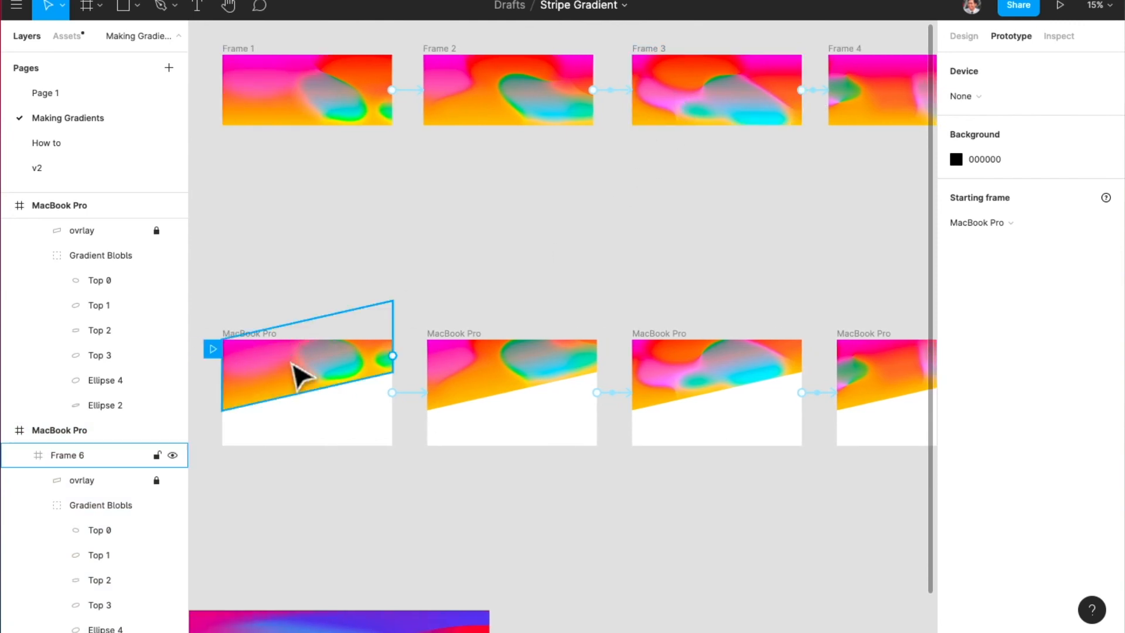
click(297, 392)
shift+click(500, 376)
shift+click(690, 382)
scroll(720, 380, right, 4)
shift+click(762, 380)
scroll(761, 381, right, 7)
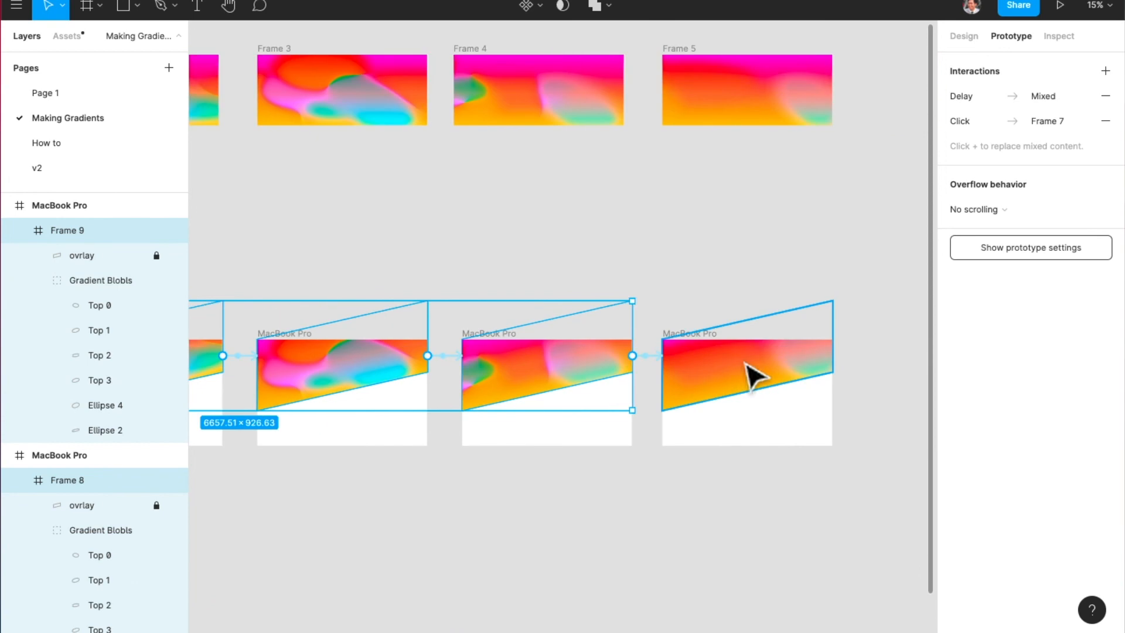
shift+click(752, 378)
scroll(738, 360, left, 10)
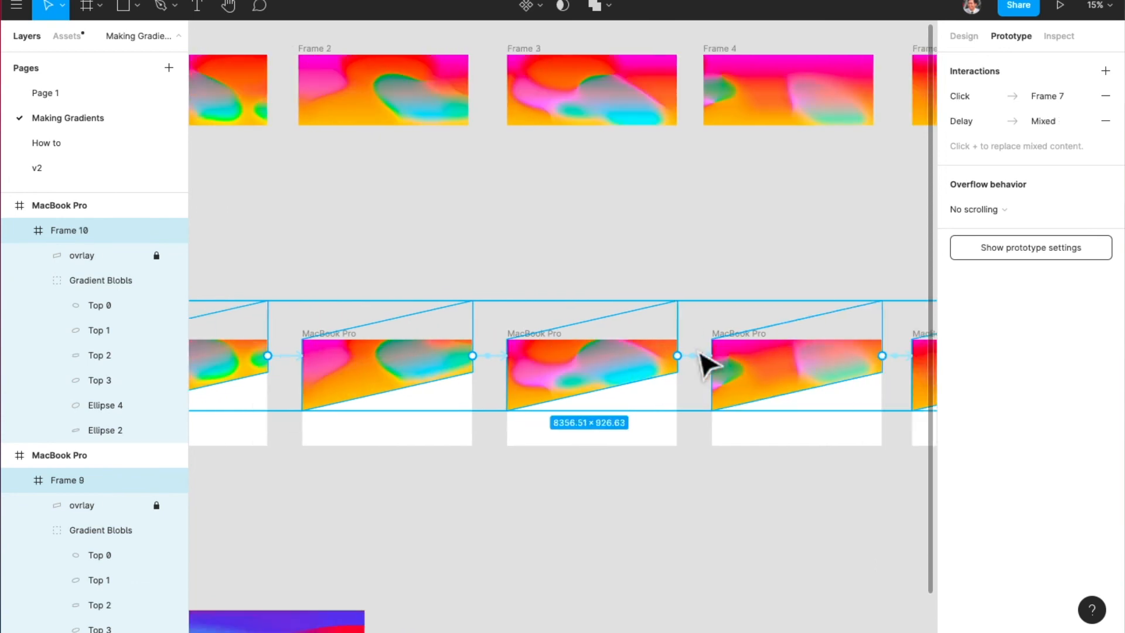
scroll(732, 360, right, 3)
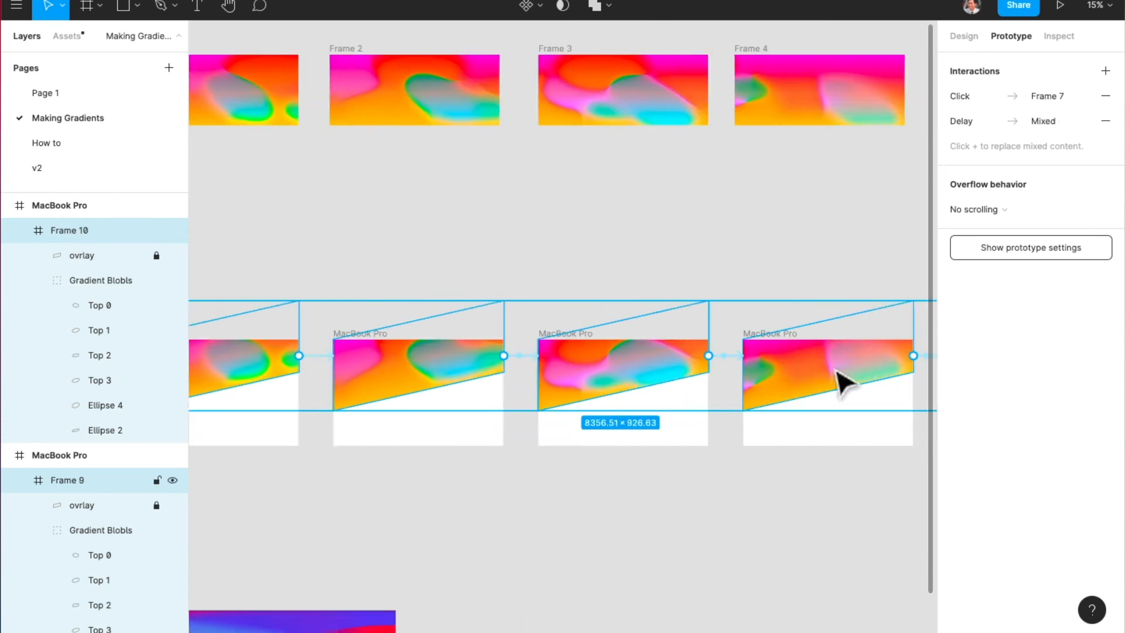
key(super+r)
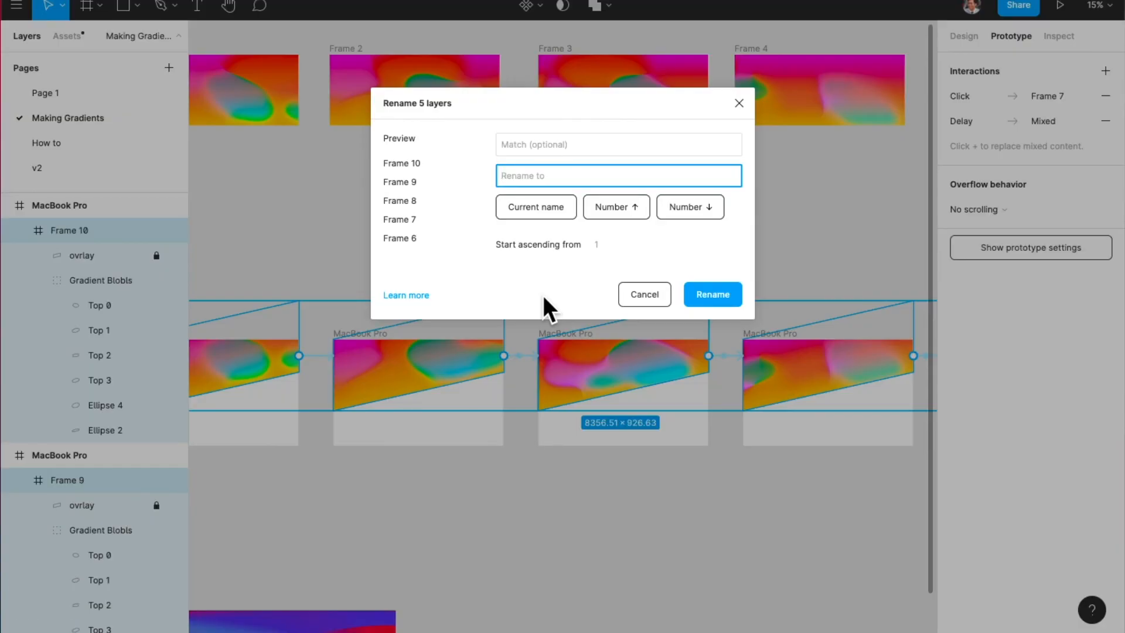
text(G)
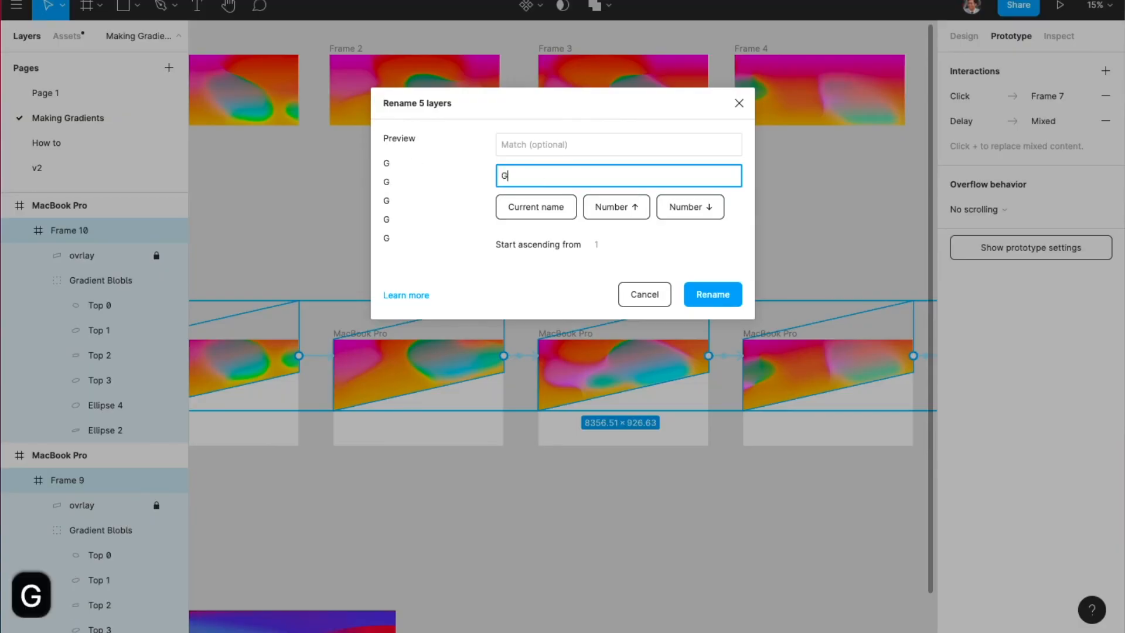
text(radient Animation)
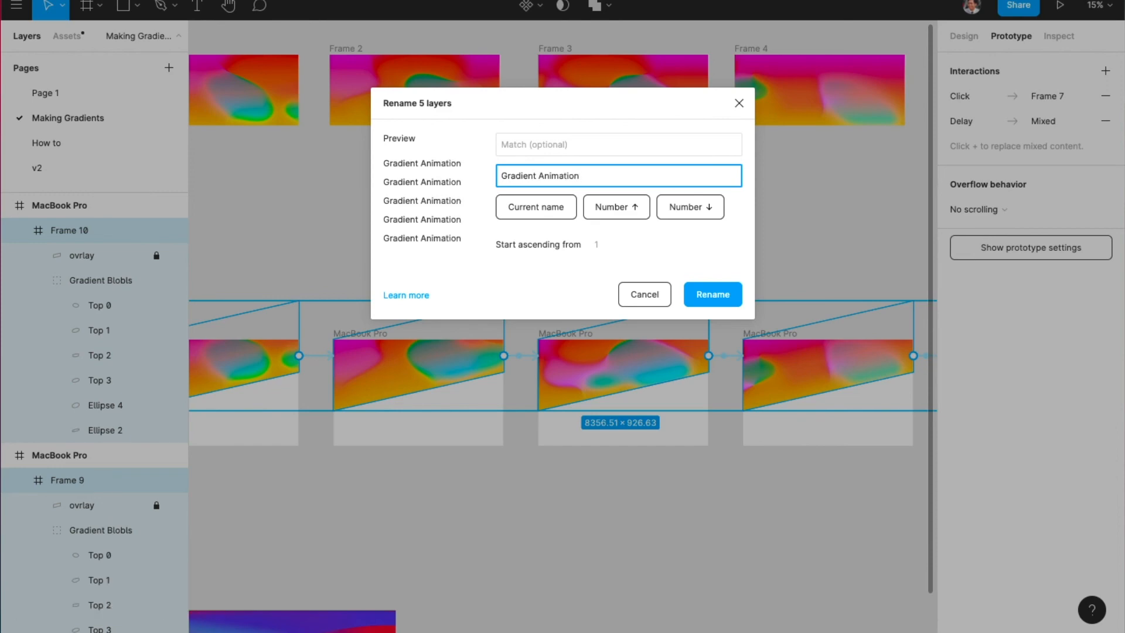
key(Return)
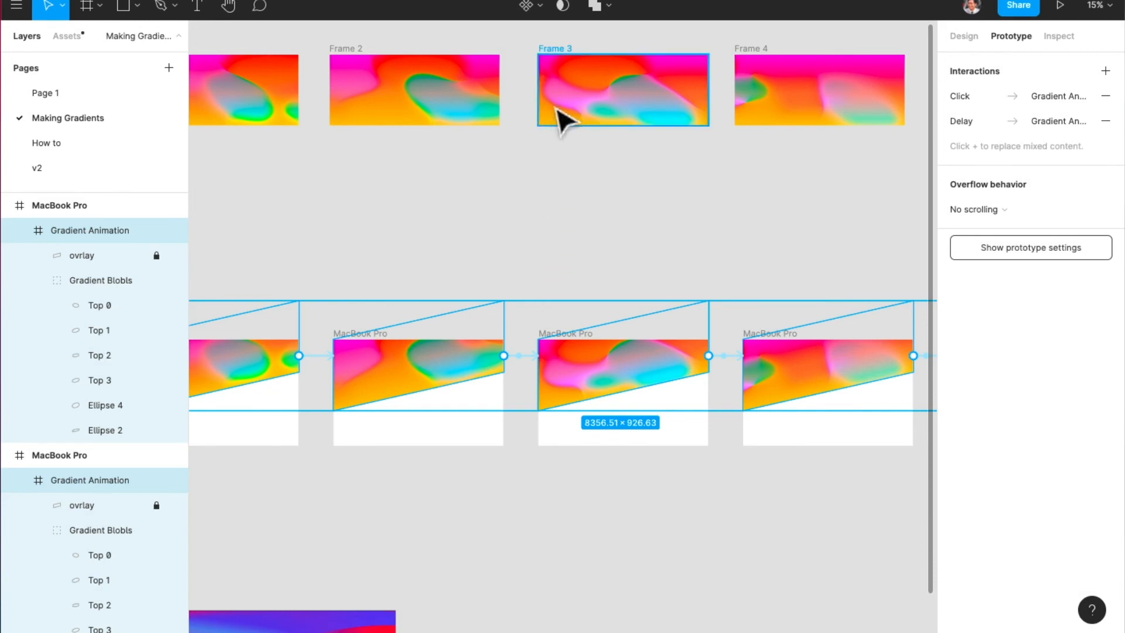
Step: Replay the prototype to check the animation with the renamed gradient frames, close the preview and clear the selection
key(super+alt+Return)
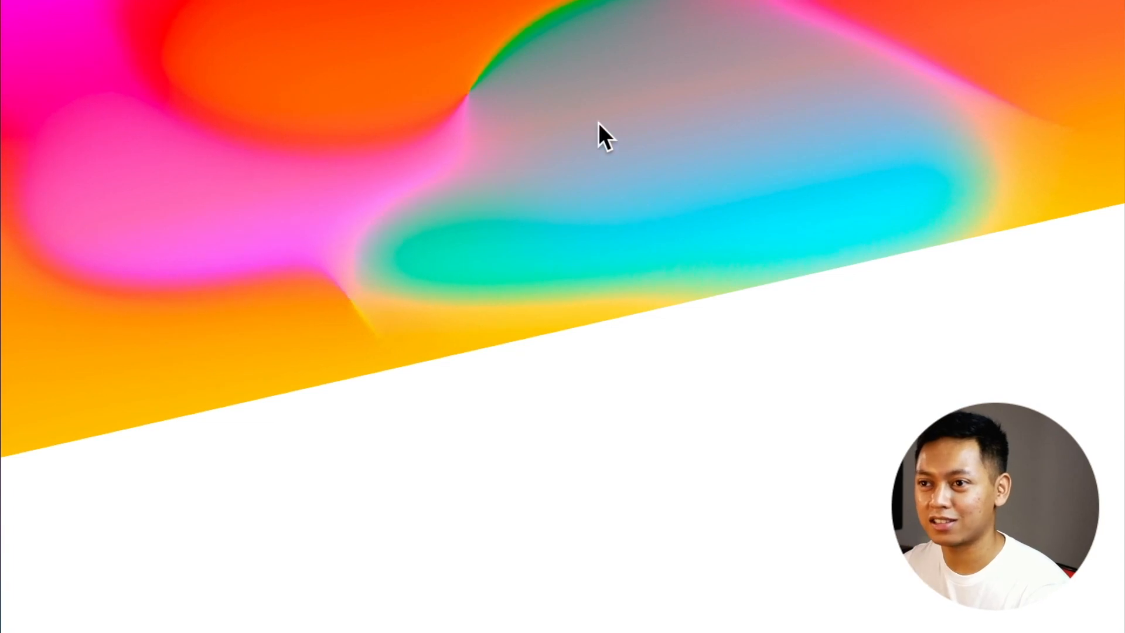
mouse_move(525, 1)
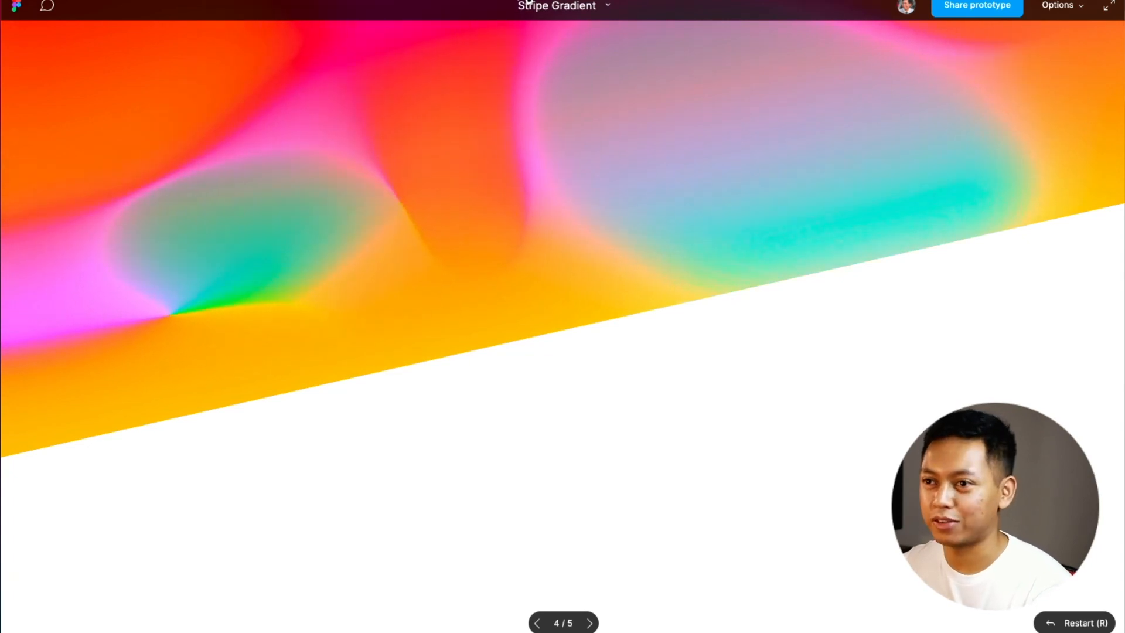
key(super+w)
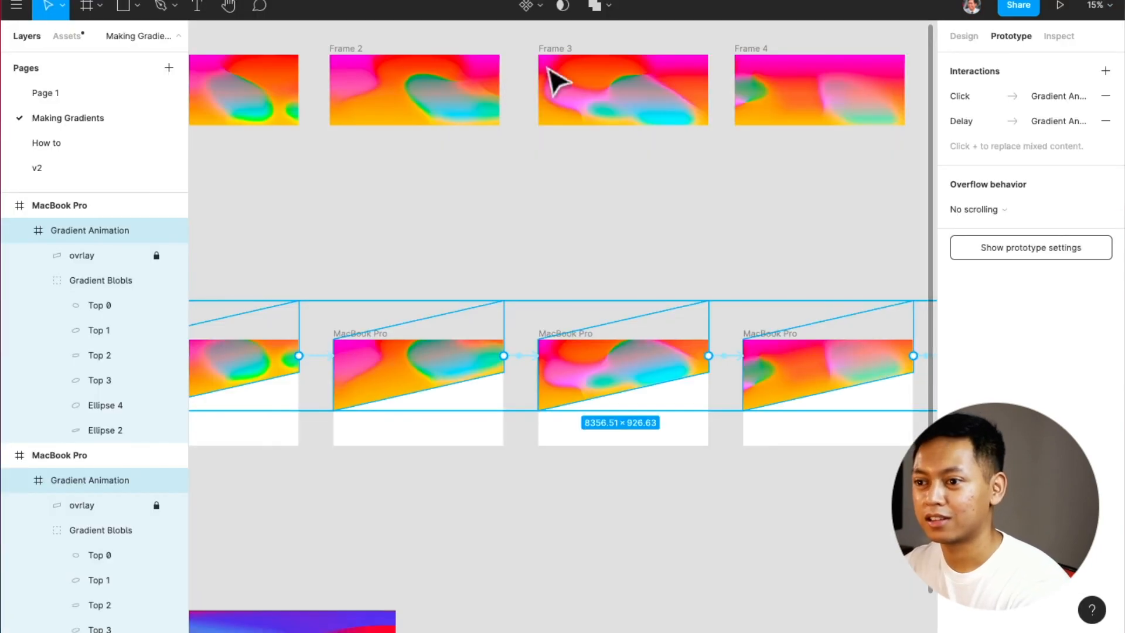
click(613, 213)
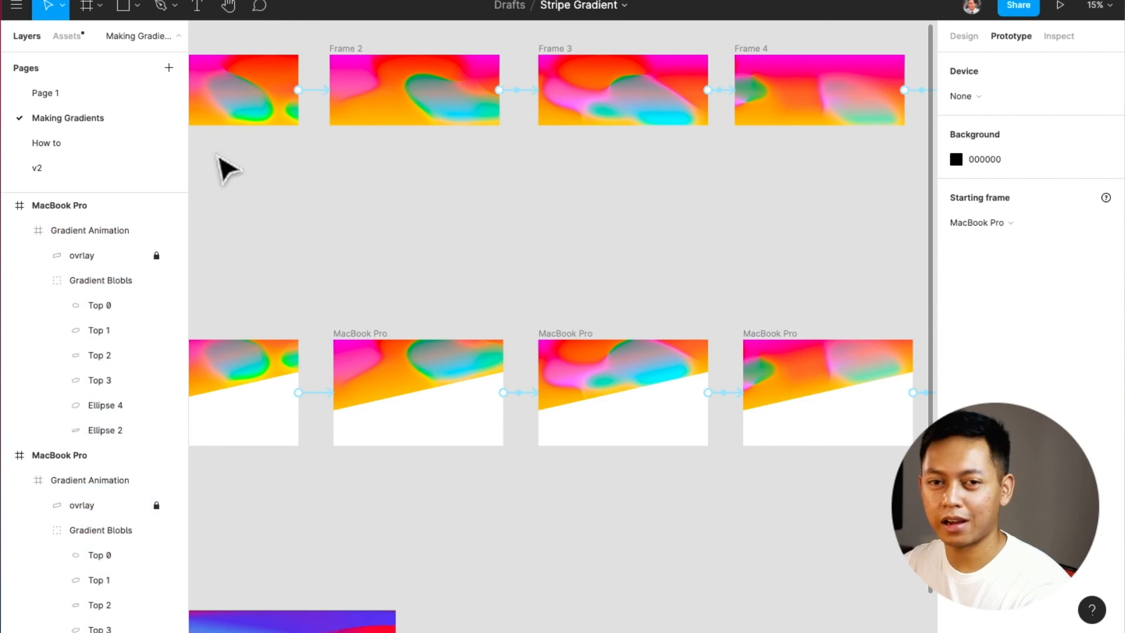